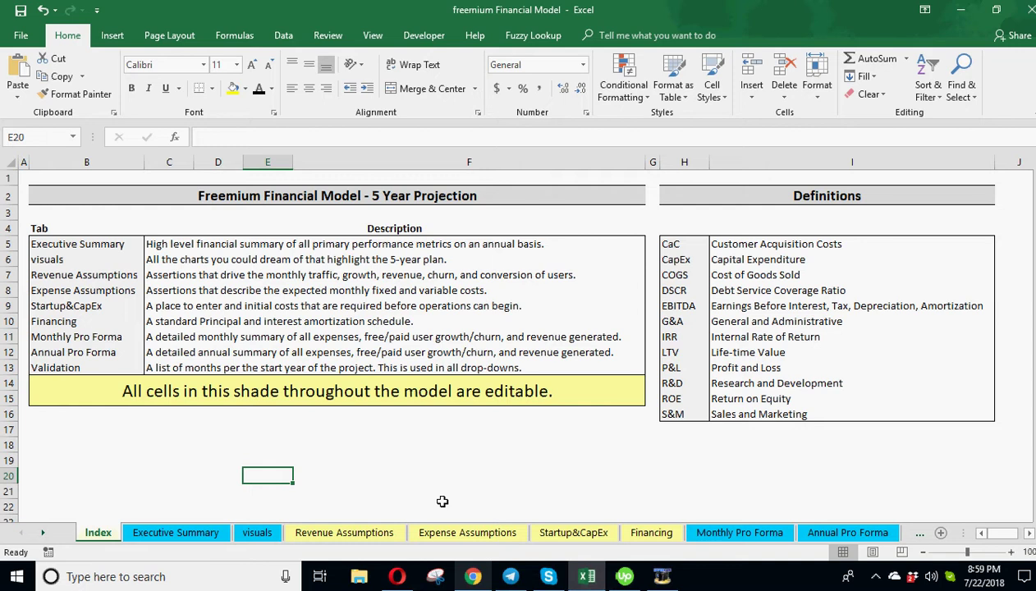
click(314, 475)
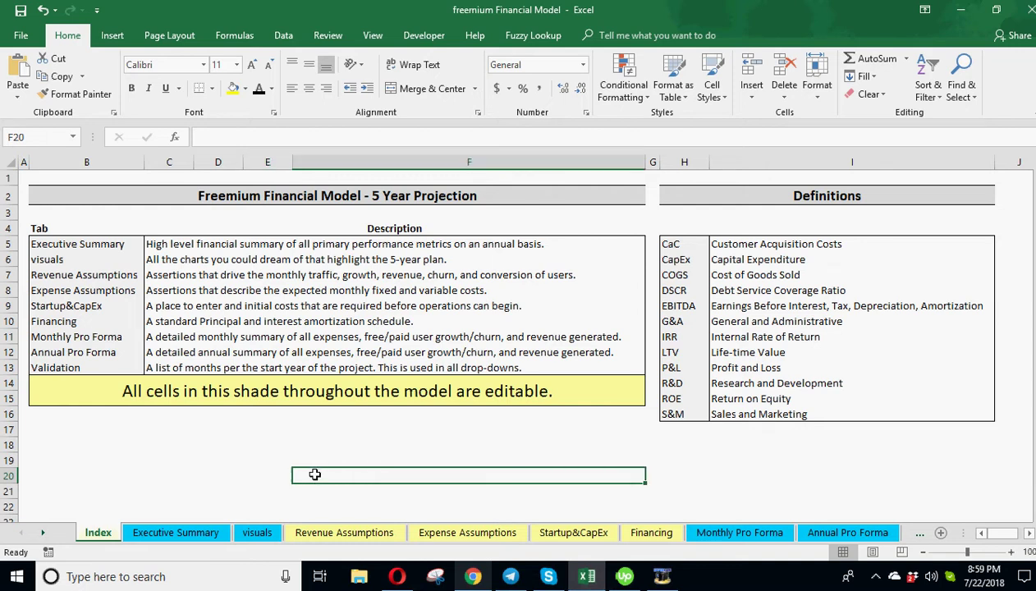
click(314, 458)
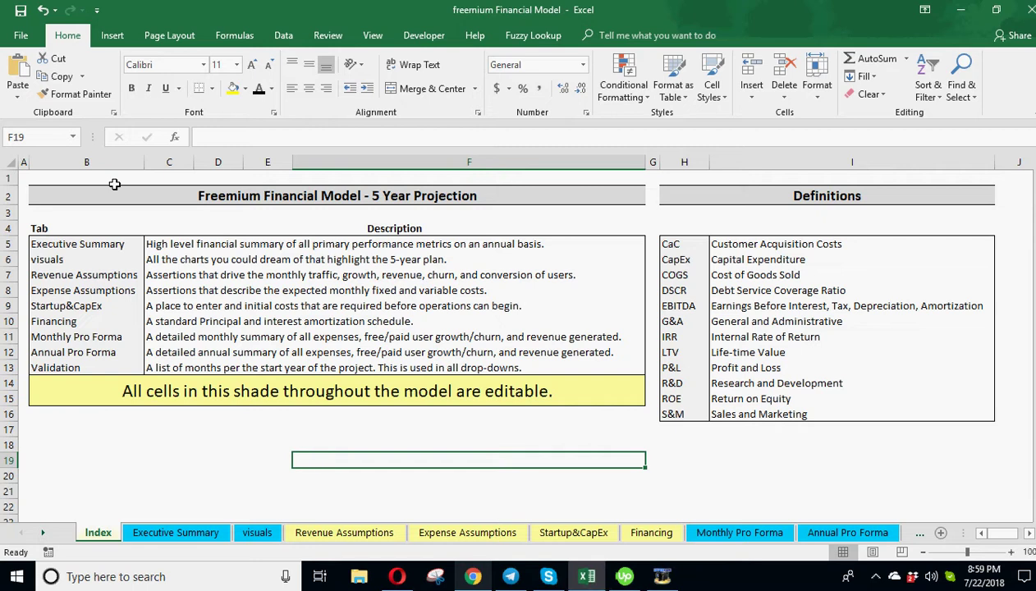
click(257, 450)
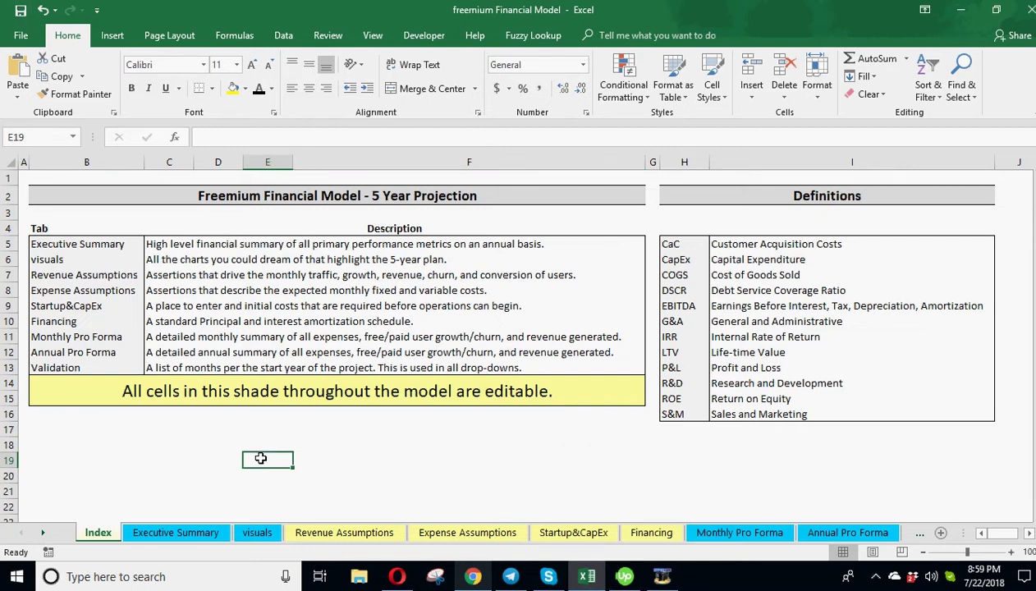
click(223, 445)
click(185, 444)
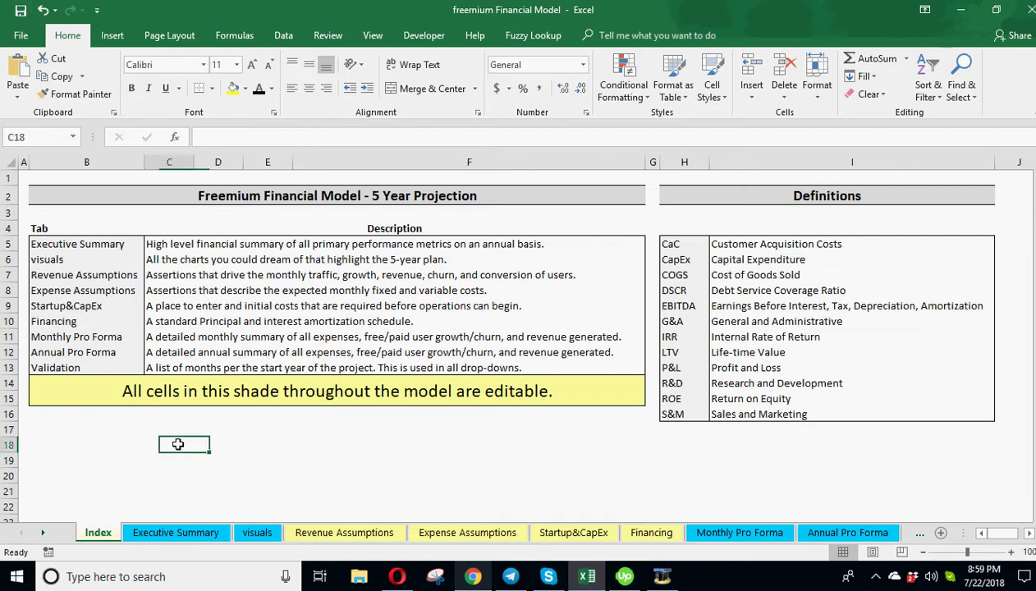
click(116, 445)
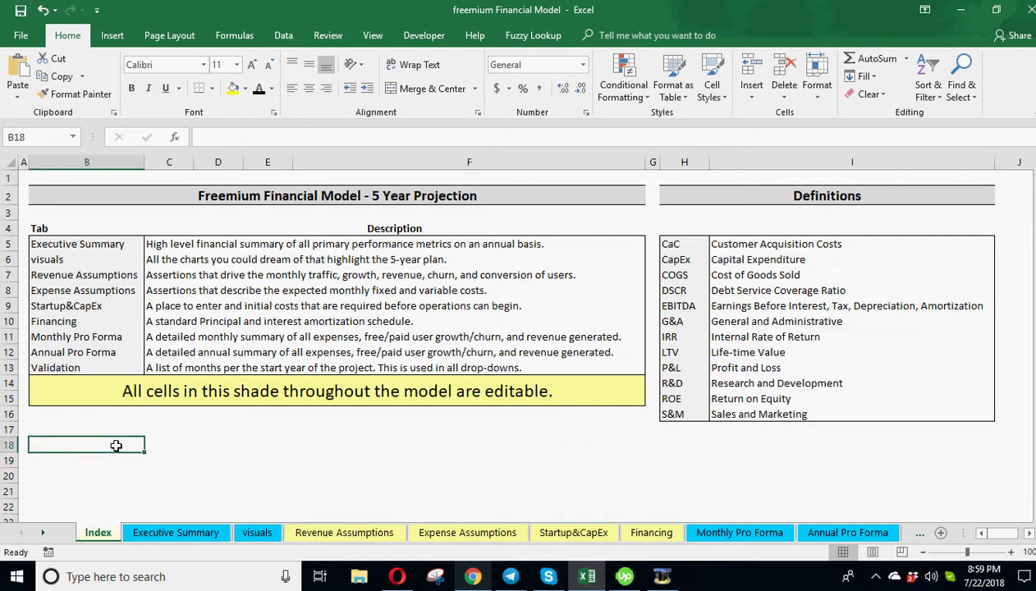
Step: Review the Index sheet's list of tabs from Executive Summary to Validation and the note about editable shaded cells
click(91, 238)
drag(91, 238, 92, 367)
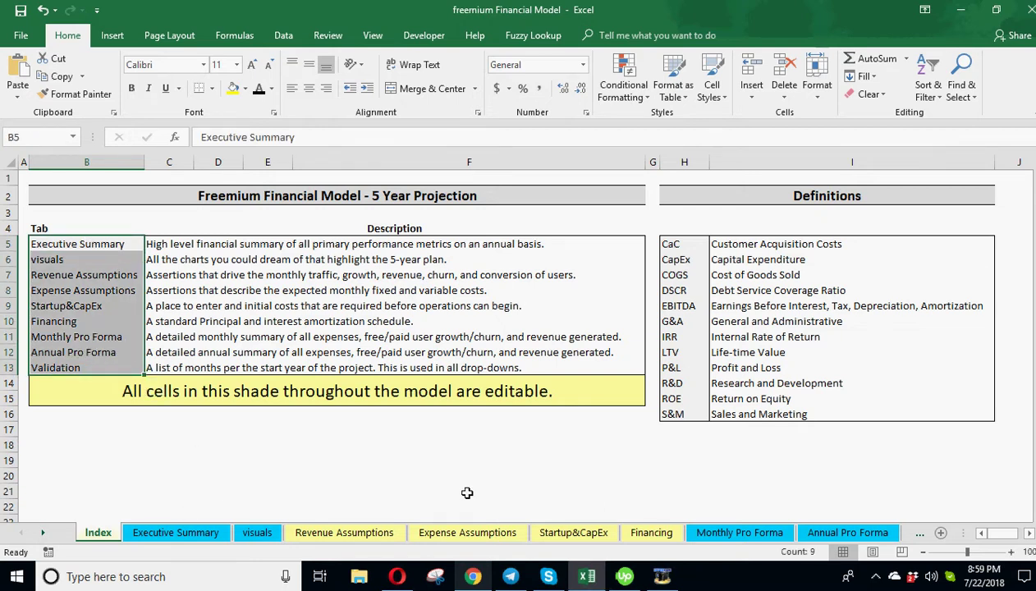
click(156, 436)
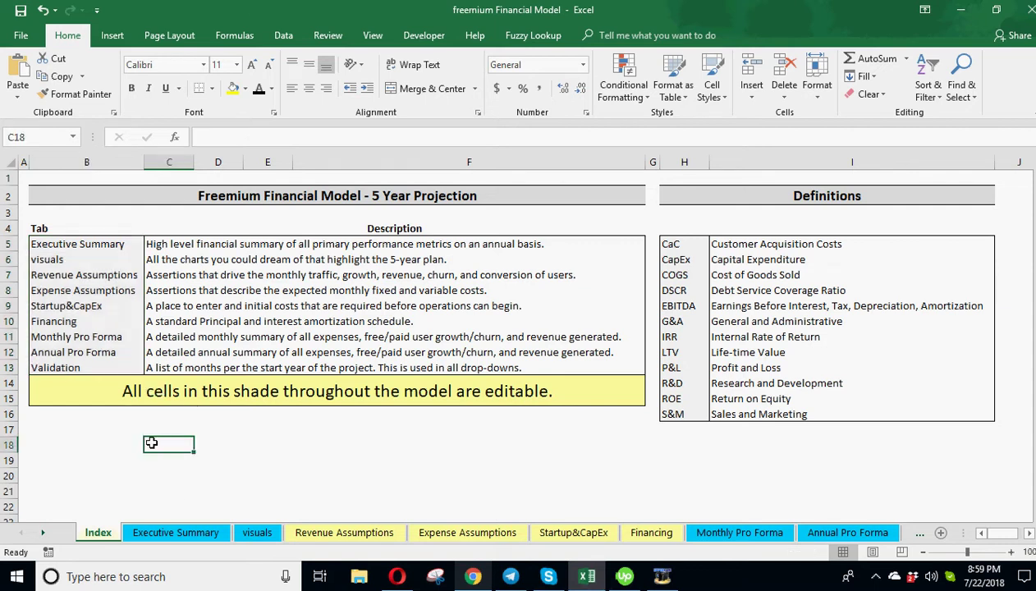
click(100, 444)
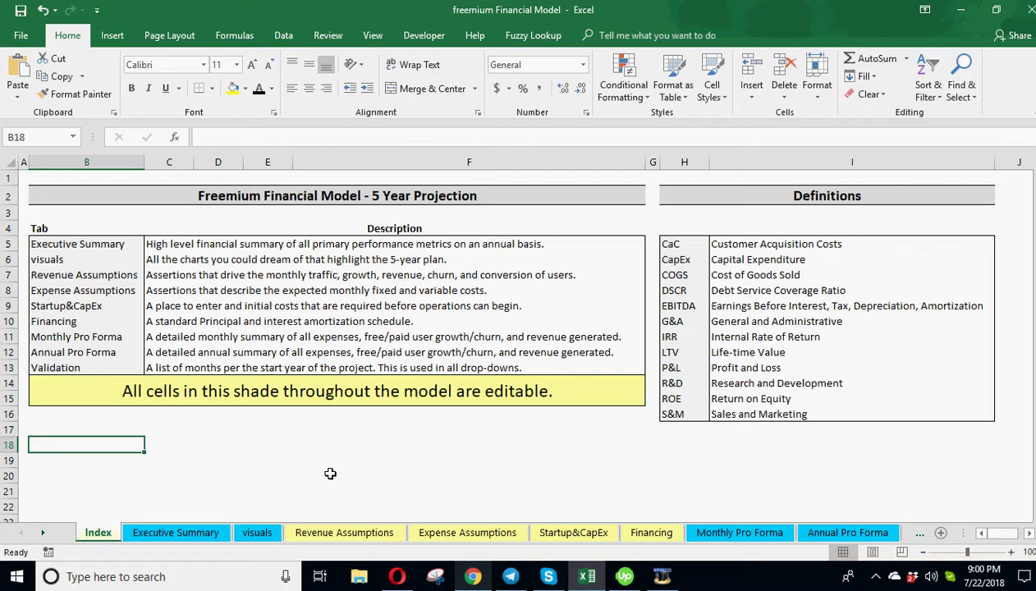
click(291, 393)
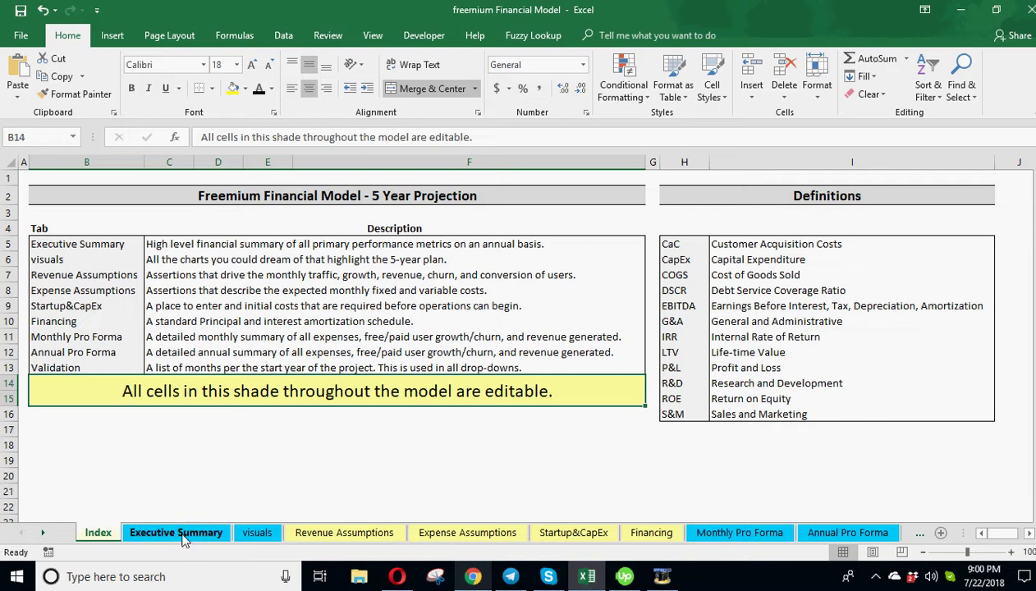
click(124, 433)
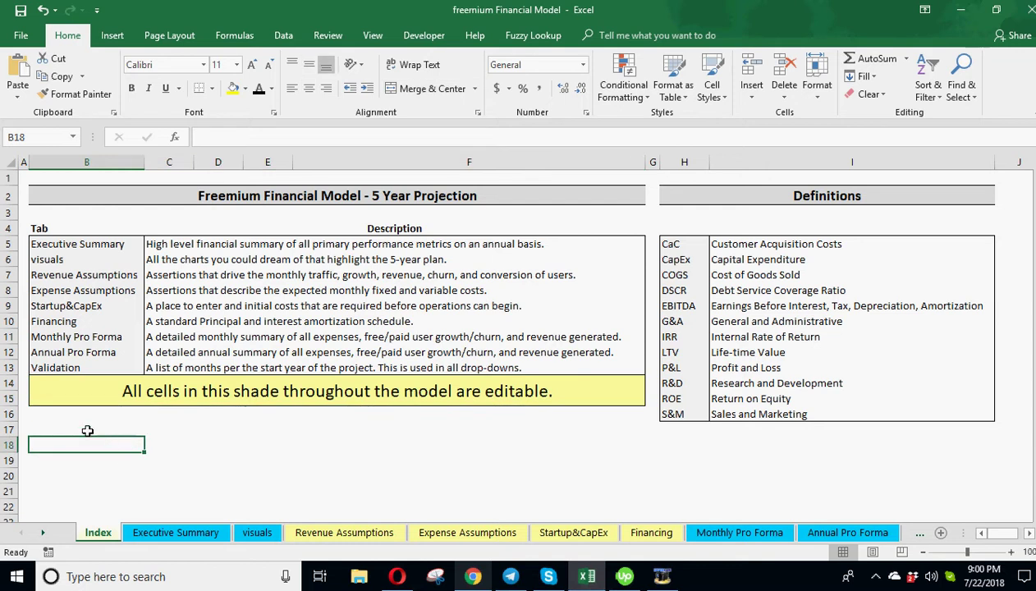
click(187, 440)
click(215, 443)
click(279, 443)
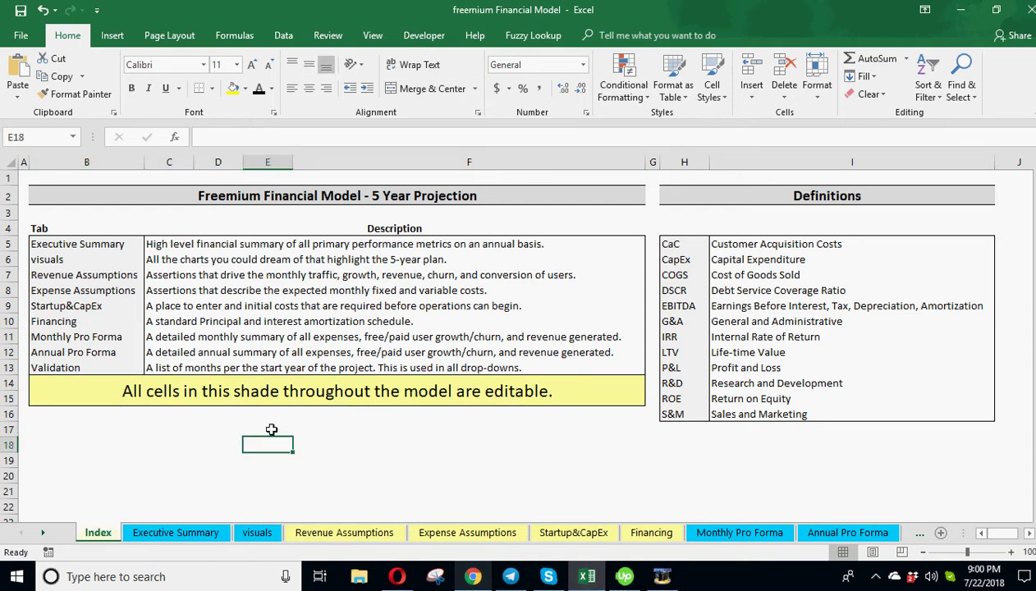
Step: On the Revenue Assumptions sheet, set Month Traffic Starts to Mar-19
click(330, 529)
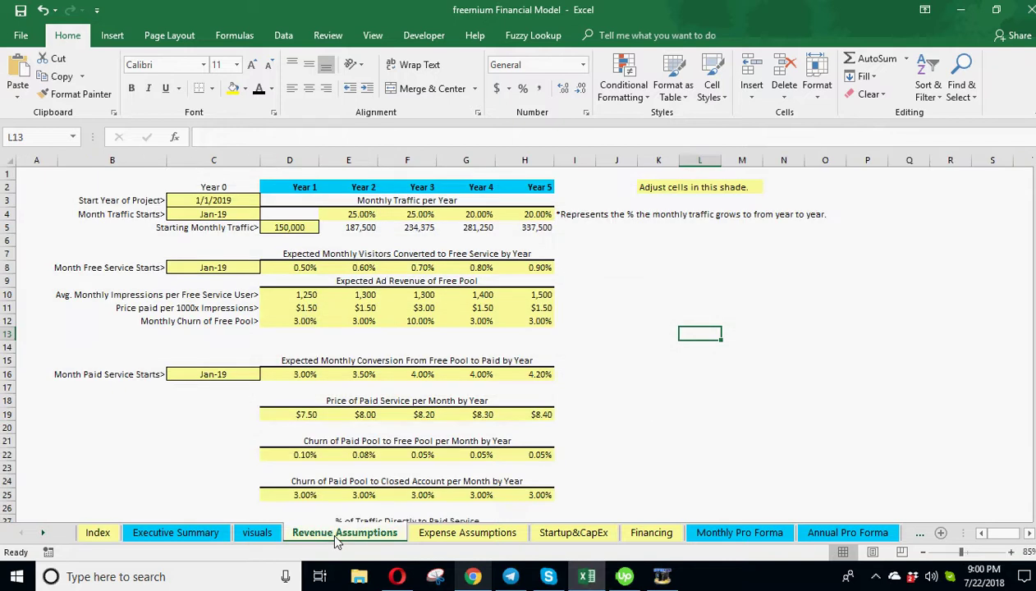
click(210, 204)
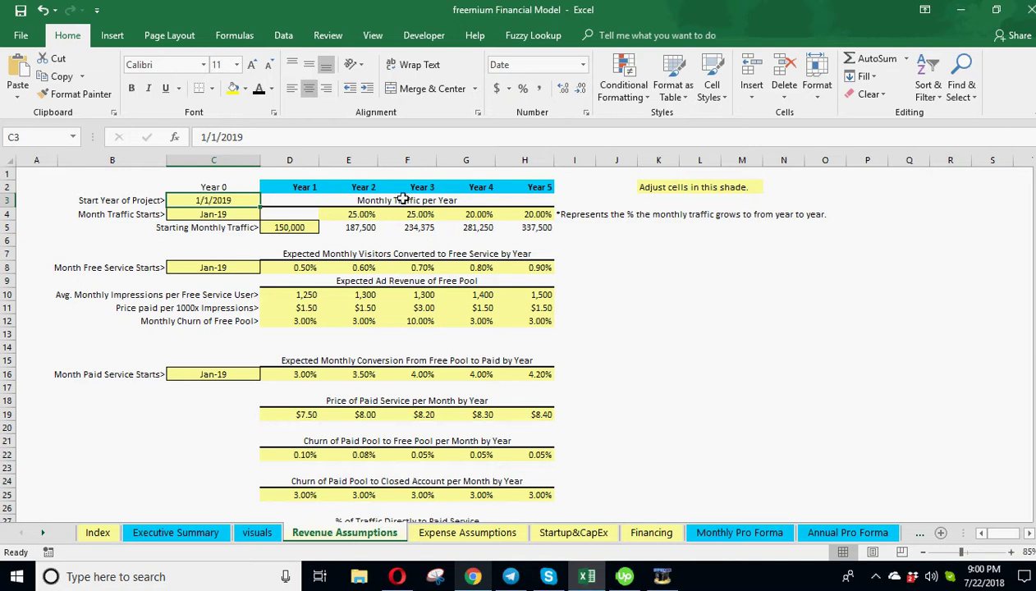
click(230, 215)
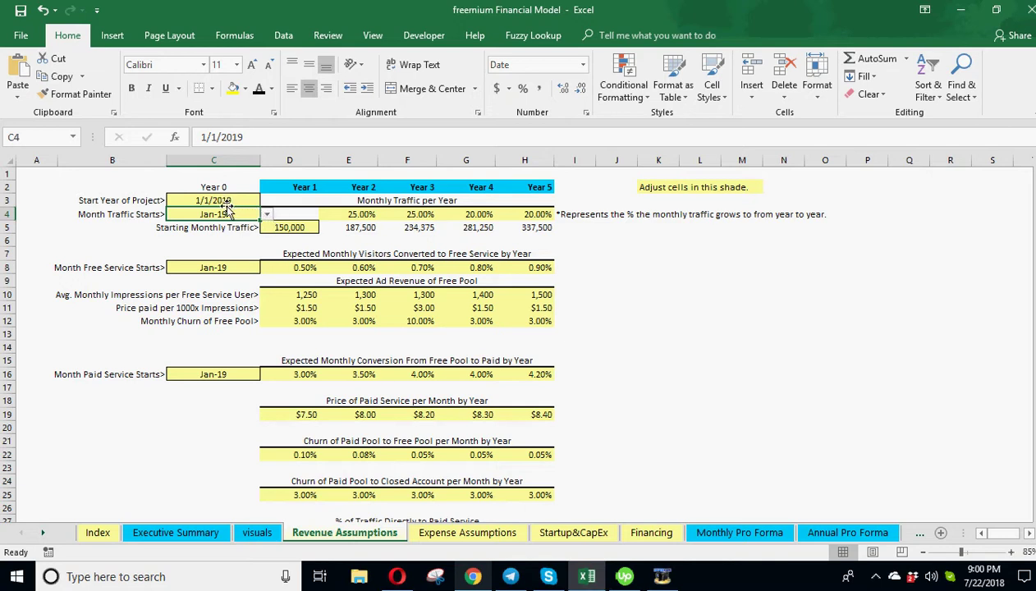
click(267, 214)
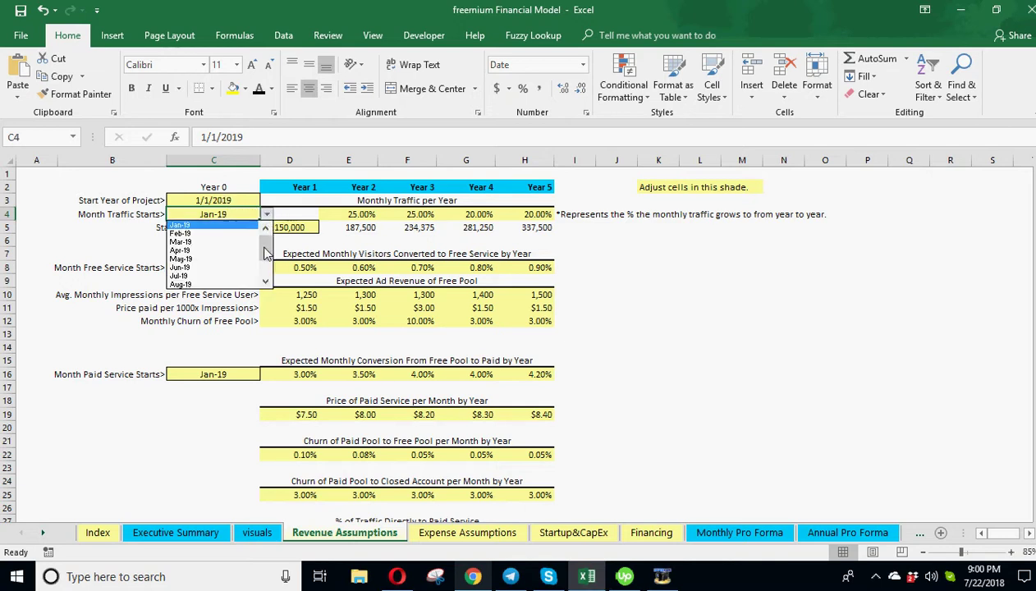
click(195, 246)
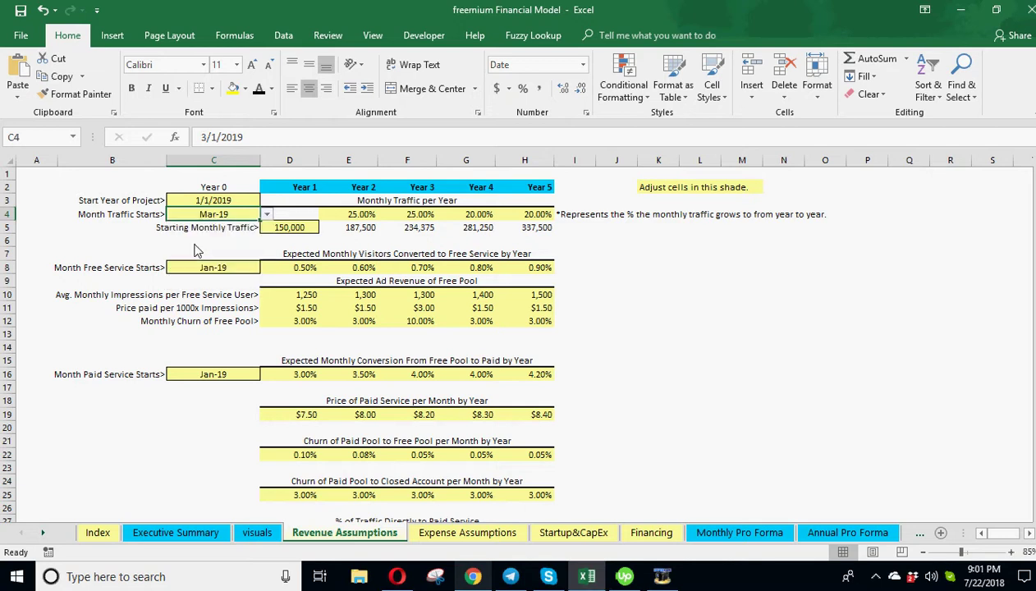
Step: Examine the Year 1 Starting Monthly Traffic and the growth percentages and resulting traffic for Years 2 to 5
click(203, 230)
click(296, 226)
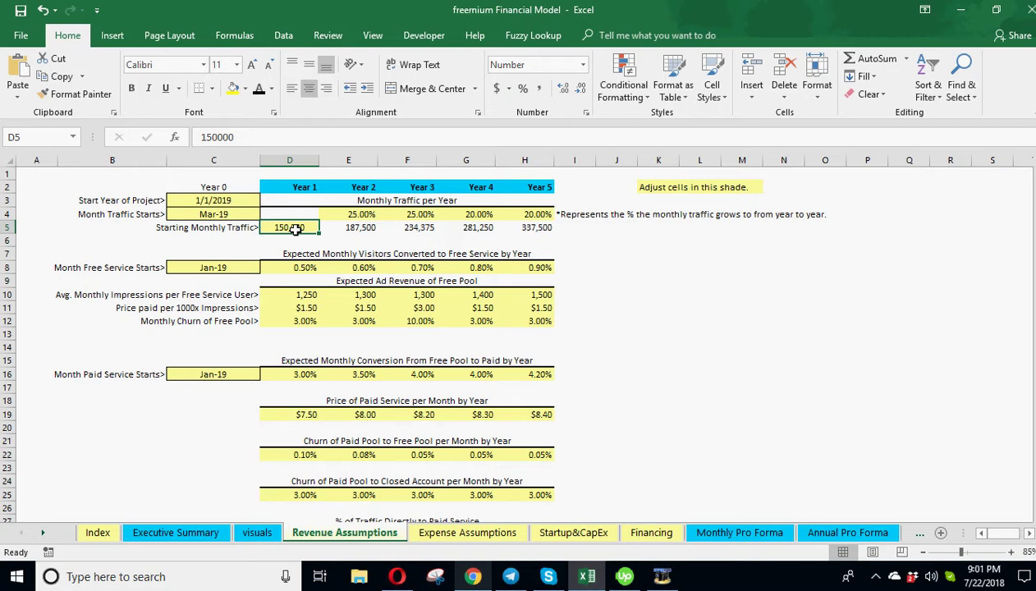
click(359, 213)
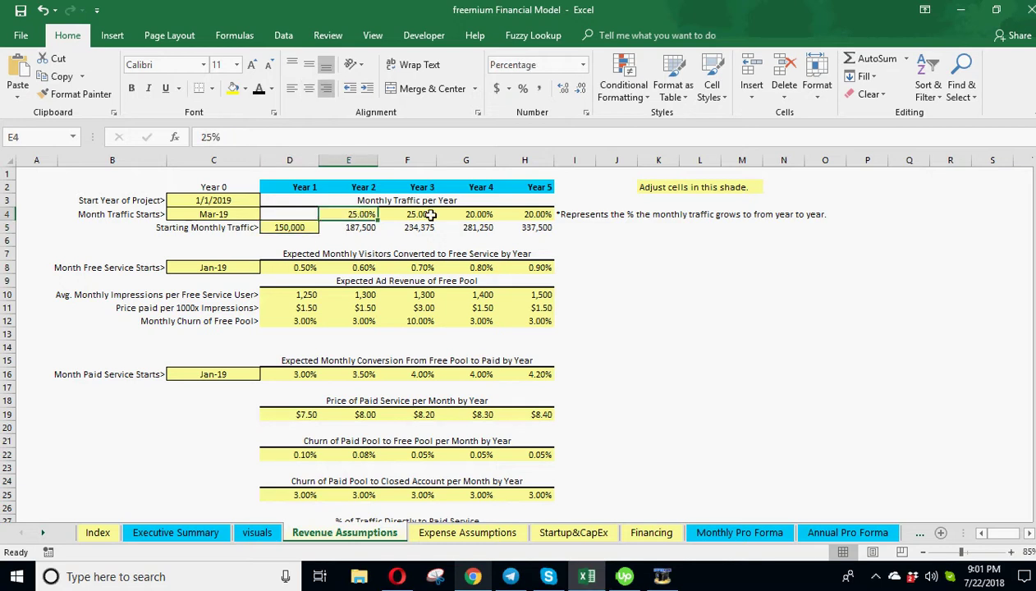
click(418, 214)
click(360, 214)
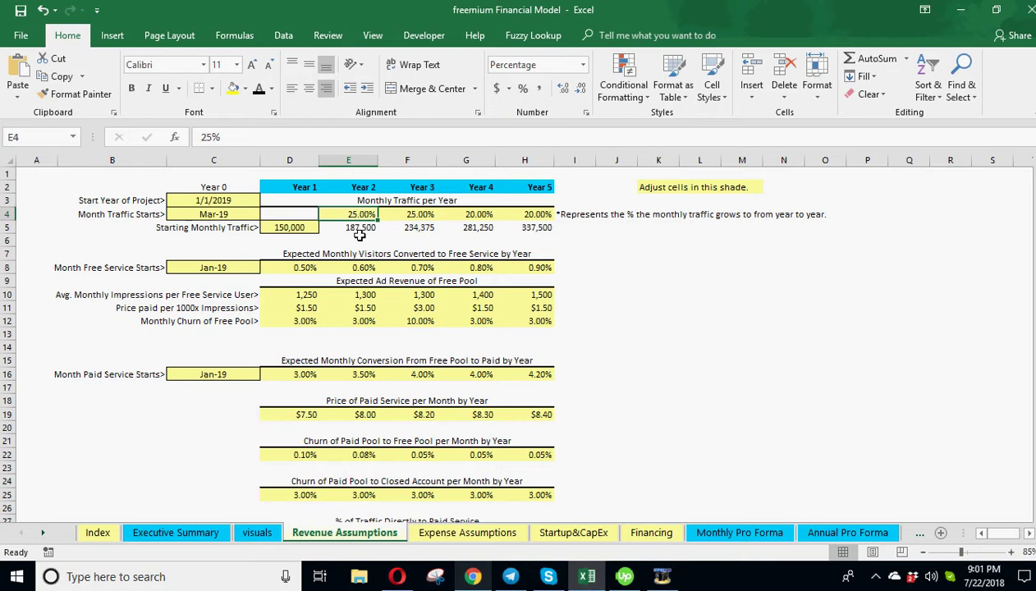
click(302, 224)
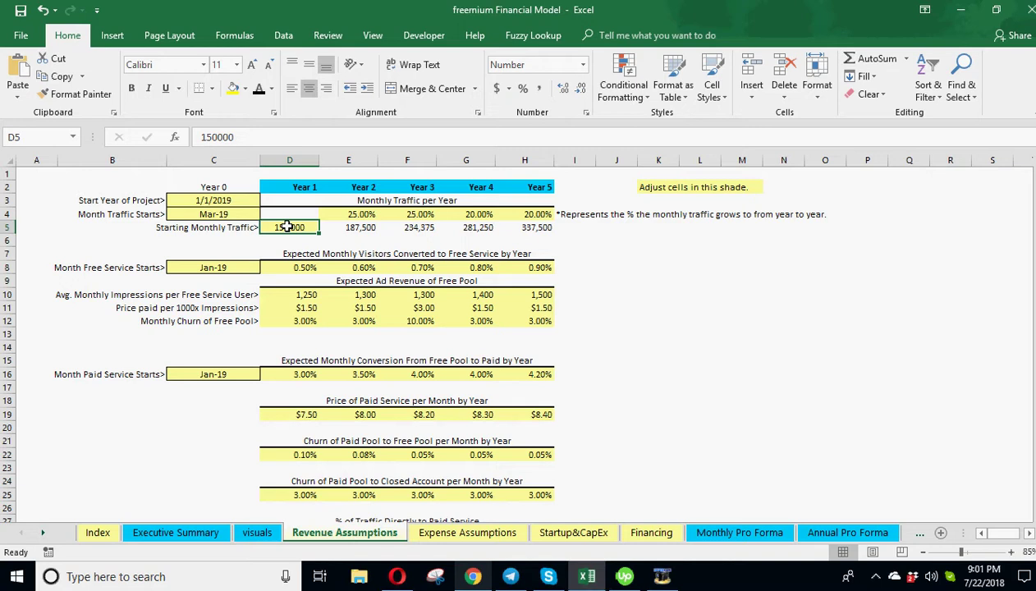
click(349, 228)
click(413, 226)
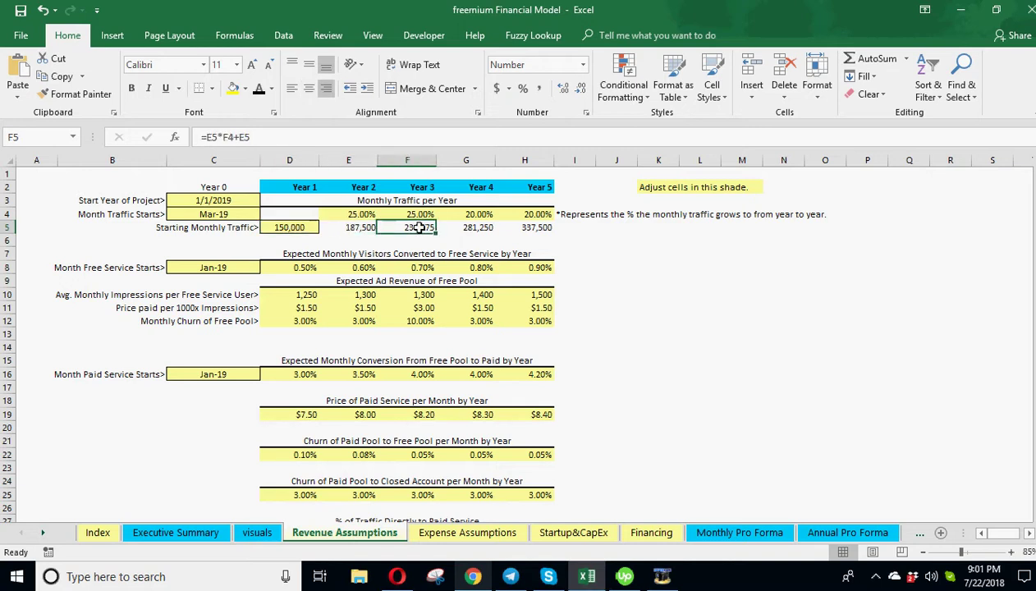
click(411, 213)
click(466, 216)
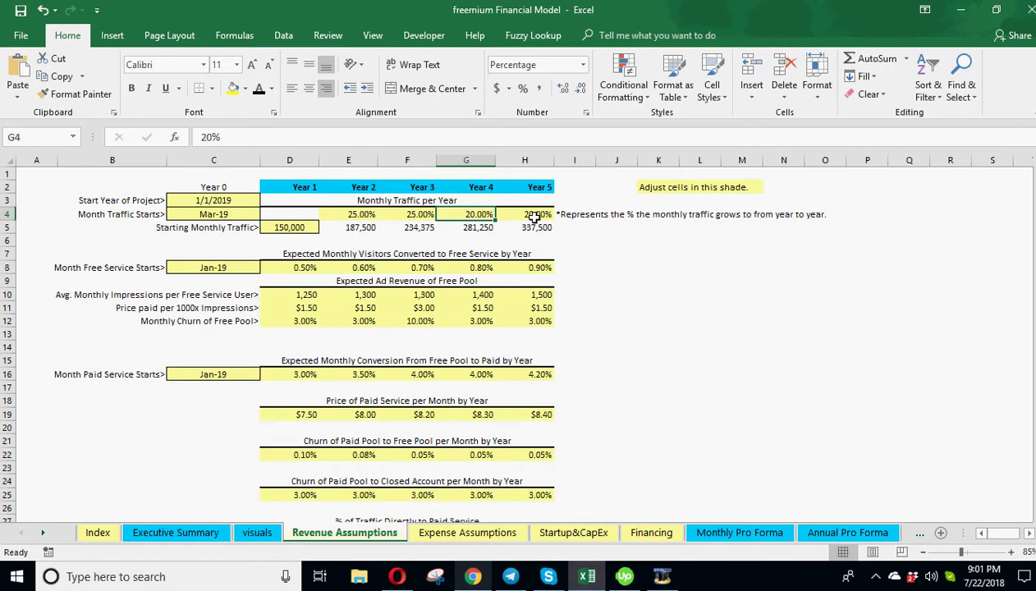
click(528, 214)
click(527, 227)
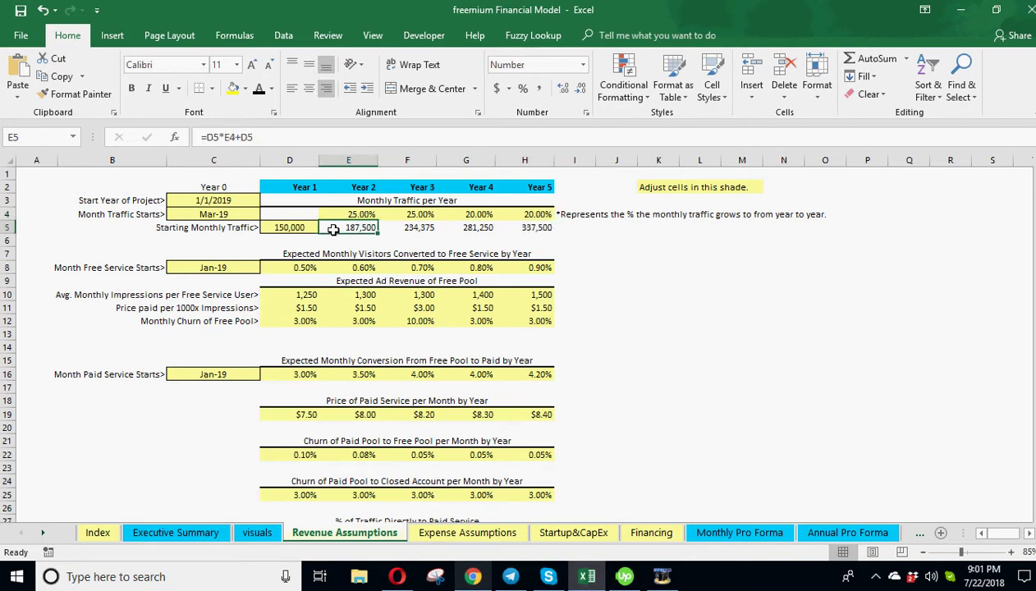
Step: Check how the growth percentages feed the monthly traffic formulas in row 5 for Years 2 to 5
click(406, 214)
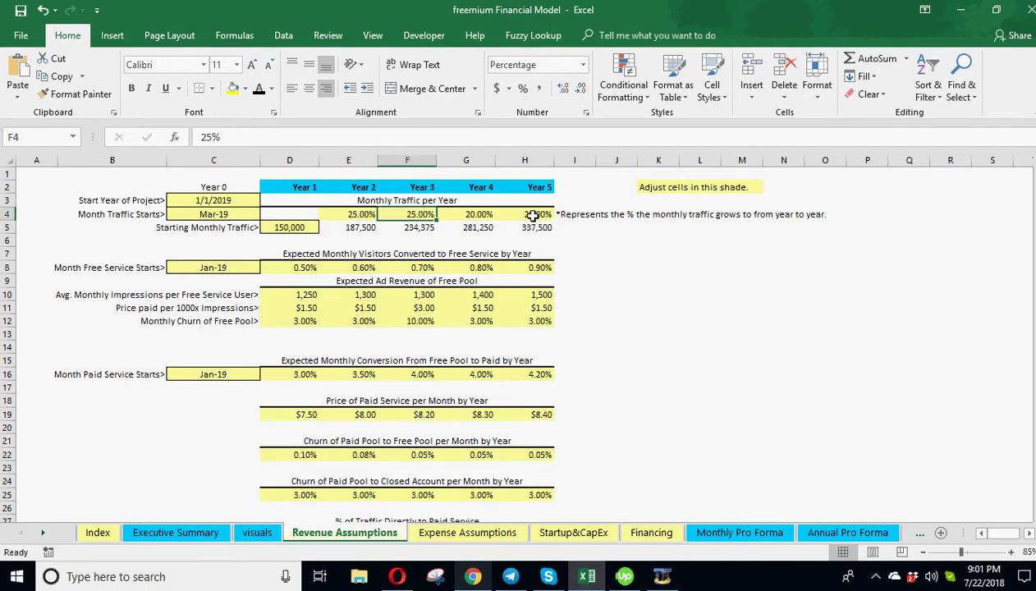
click(365, 215)
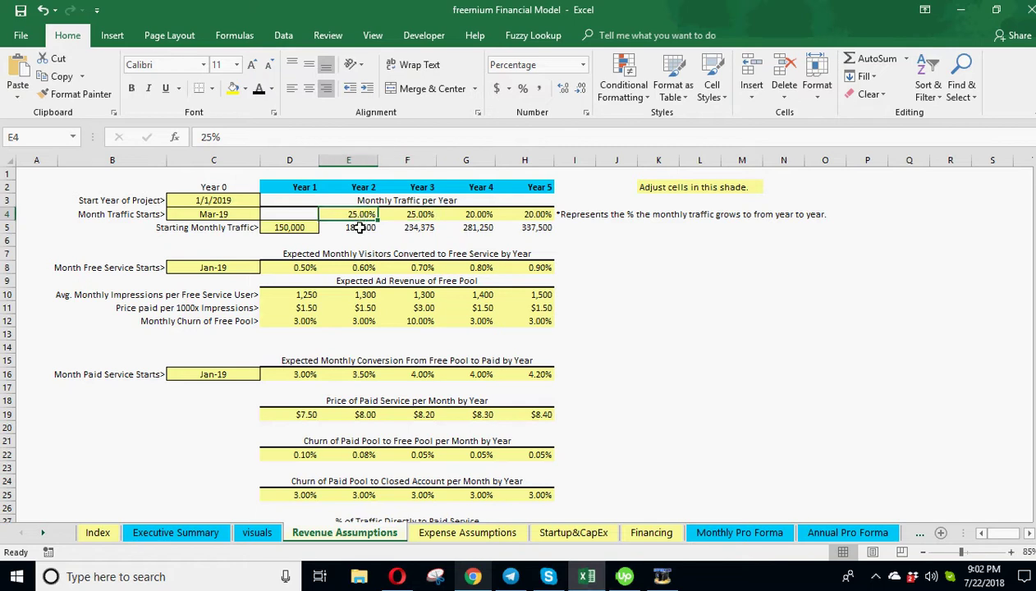
click(360, 227)
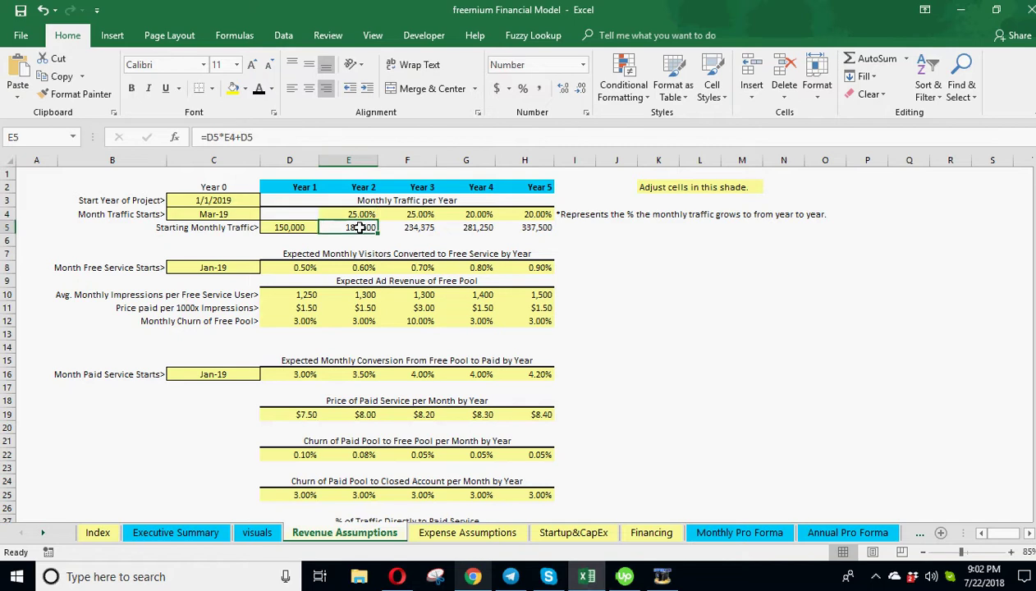
click(411, 227)
click(468, 227)
click(532, 227)
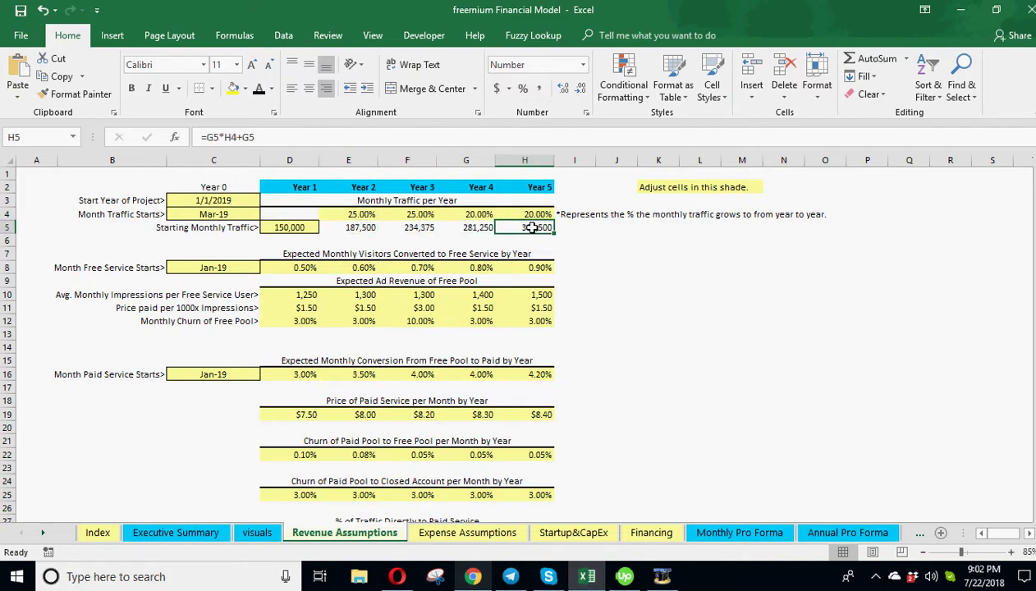
click(361, 227)
click(419, 228)
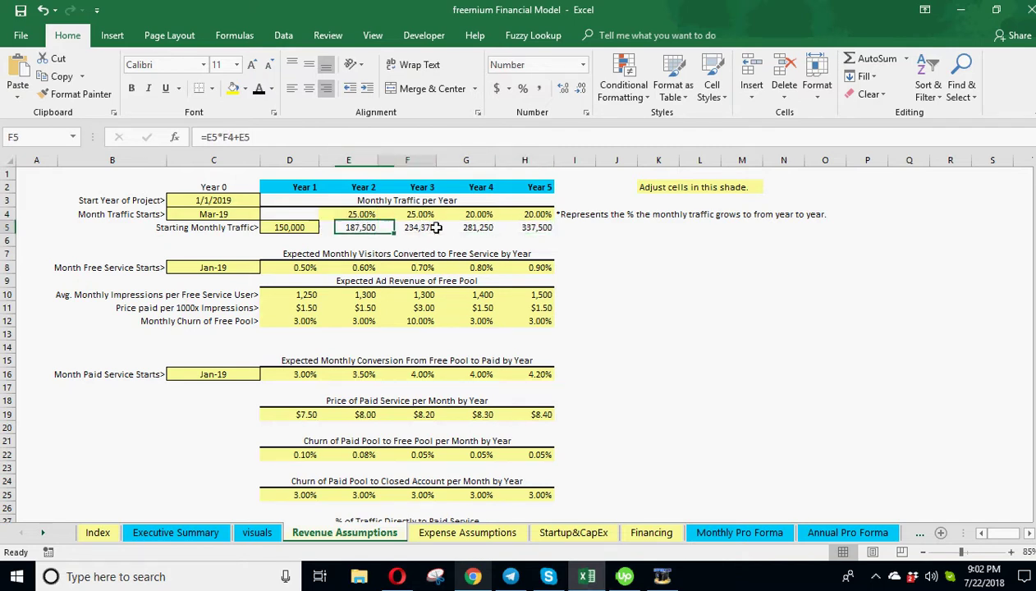
Step: Set Month Free Service Starts to Mar-19, matching the month in which traffic starts
click(221, 261)
click(107, 268)
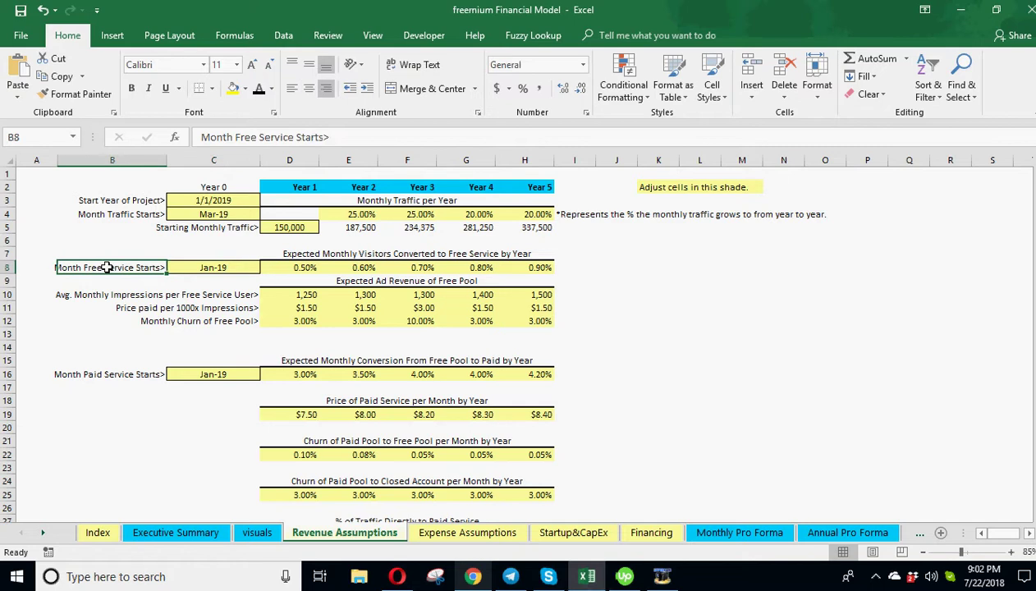
click(208, 264)
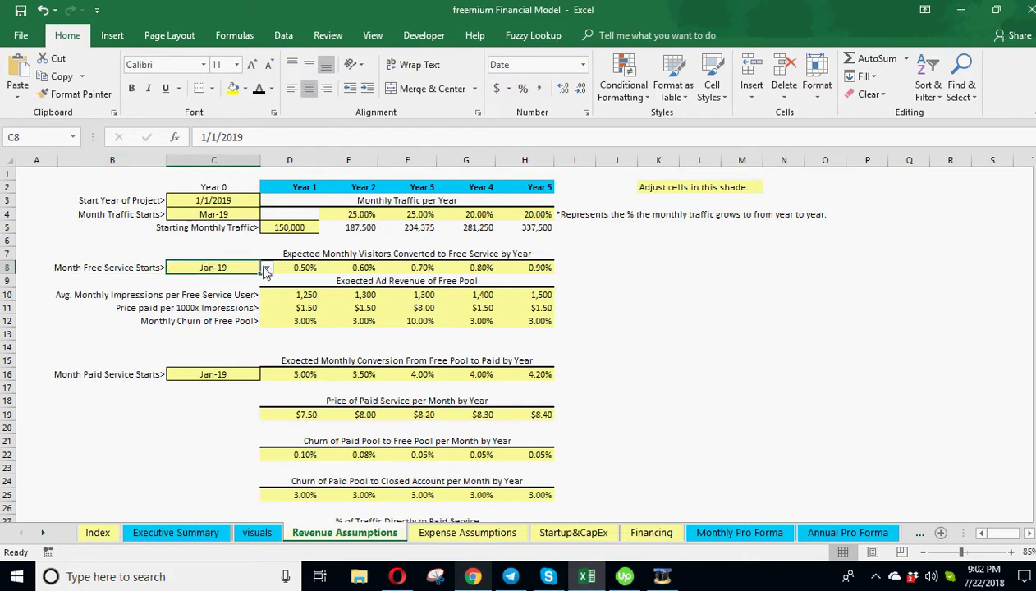
click(218, 216)
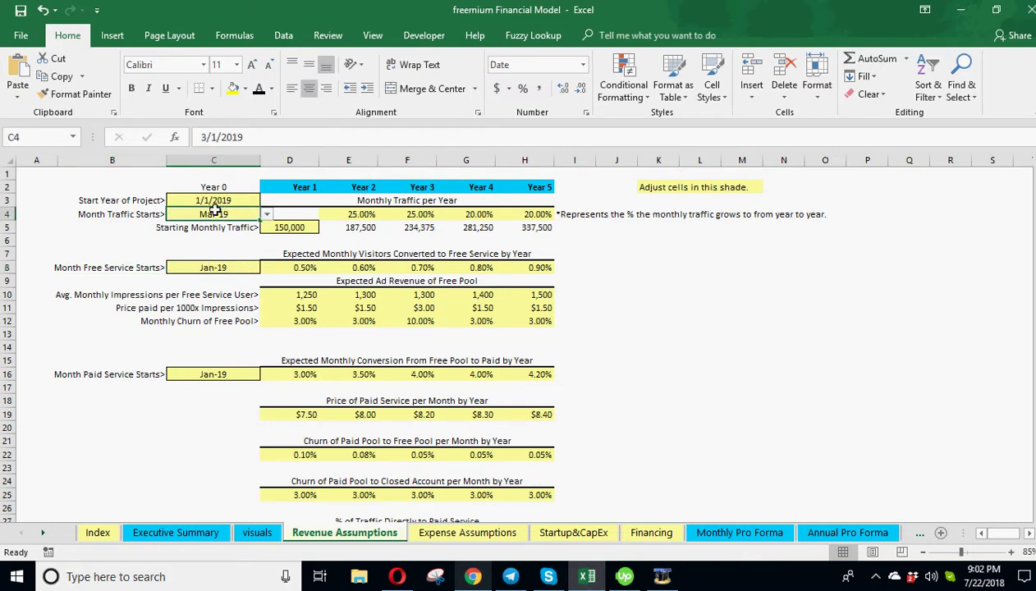
click(246, 267)
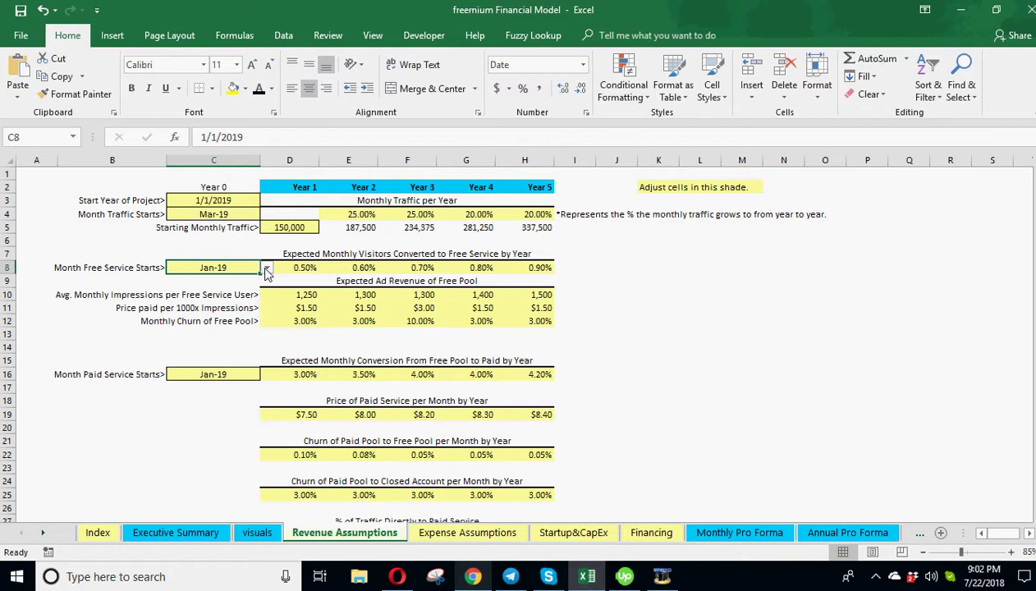
click(267, 268)
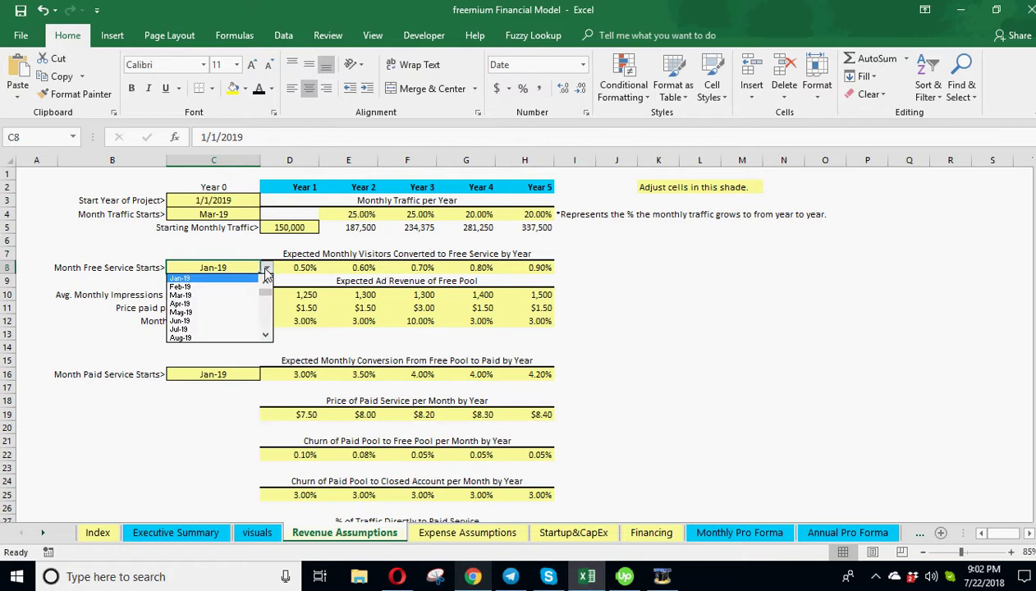
click(191, 295)
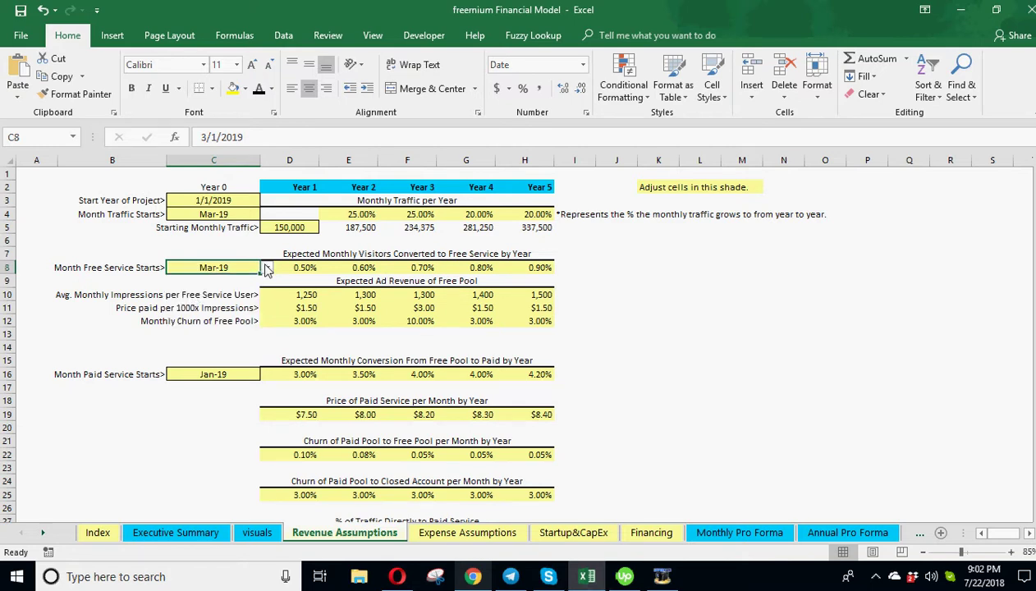
Step: Set Month Free Service Starts to May-19, two months after the month in which traffic starts
click(267, 268)
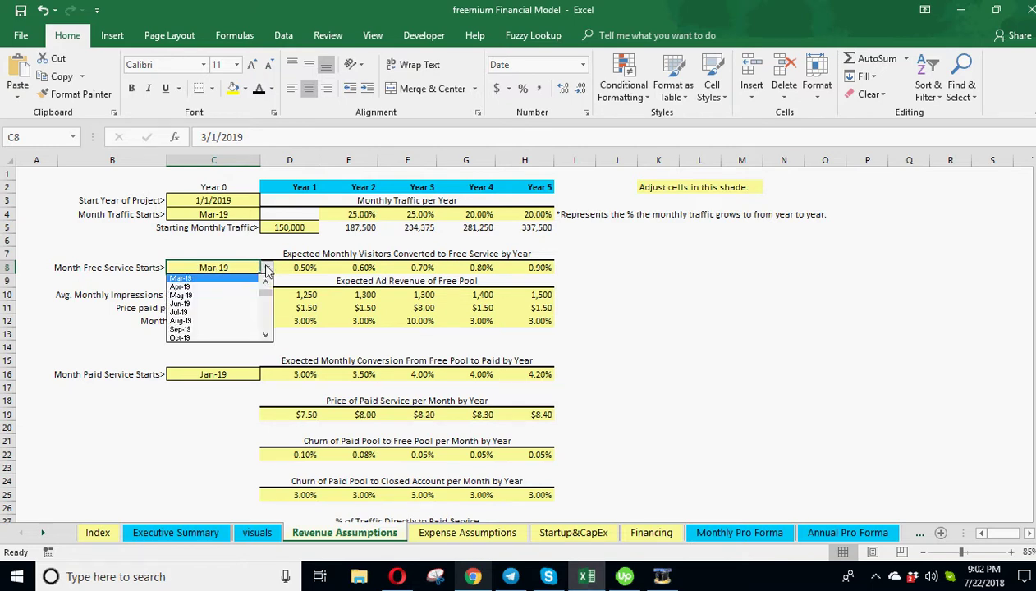
click(207, 295)
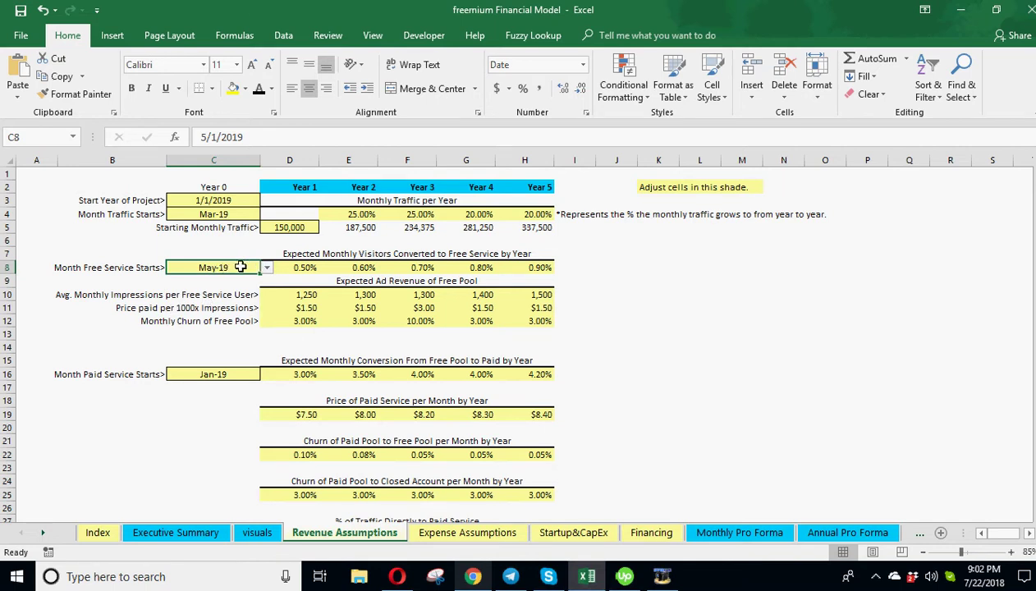
Step: Examine the expected percentages of monthly visitors converted to free service for Years 1 to 5, relating Year 1 to the starting monthly traffic
click(299, 270)
drag(299, 269, 546, 267)
click(292, 269)
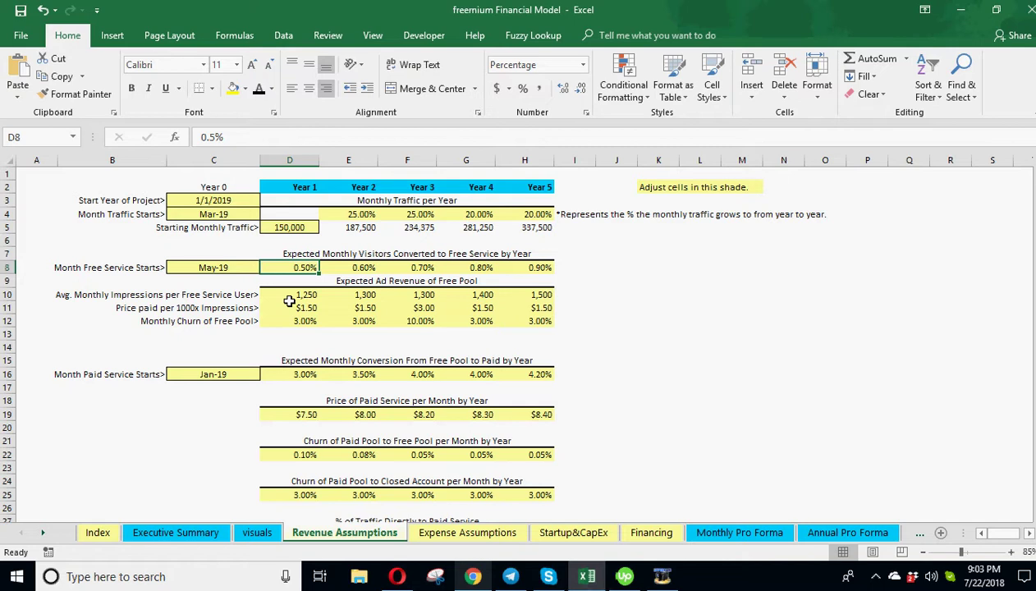
click(300, 229)
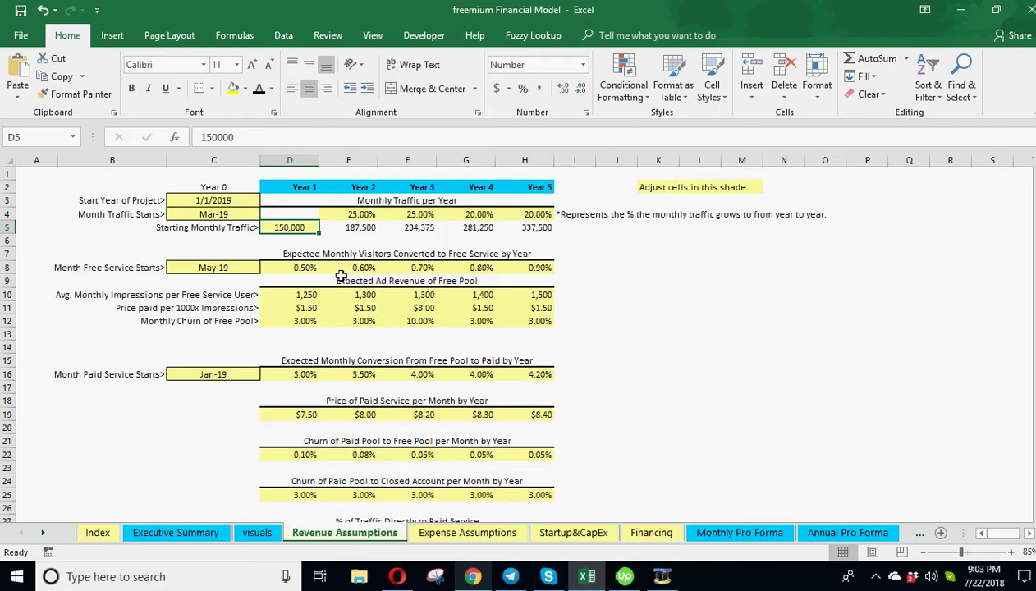
click(303, 268)
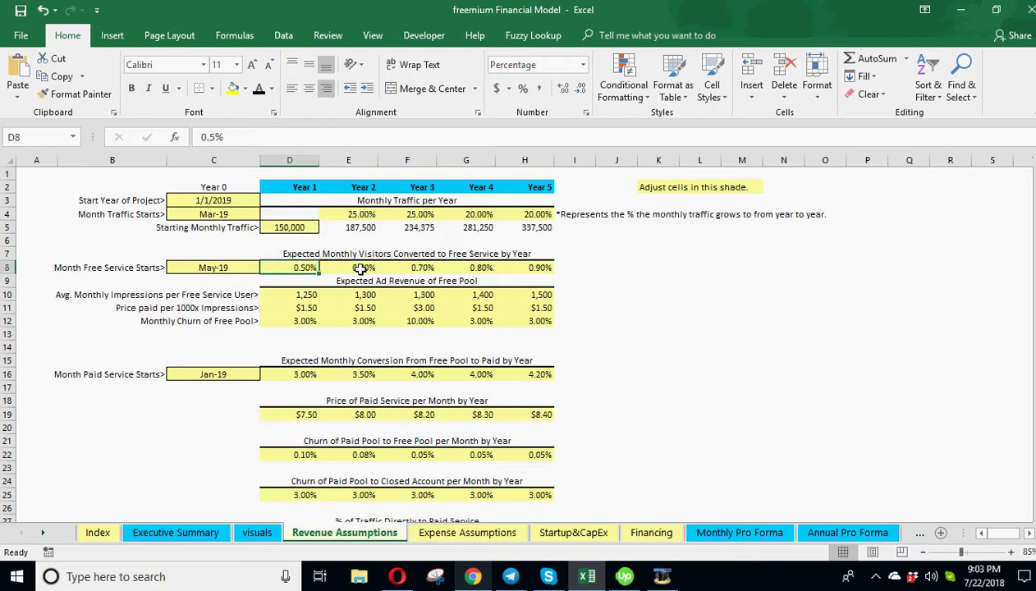
click(362, 269)
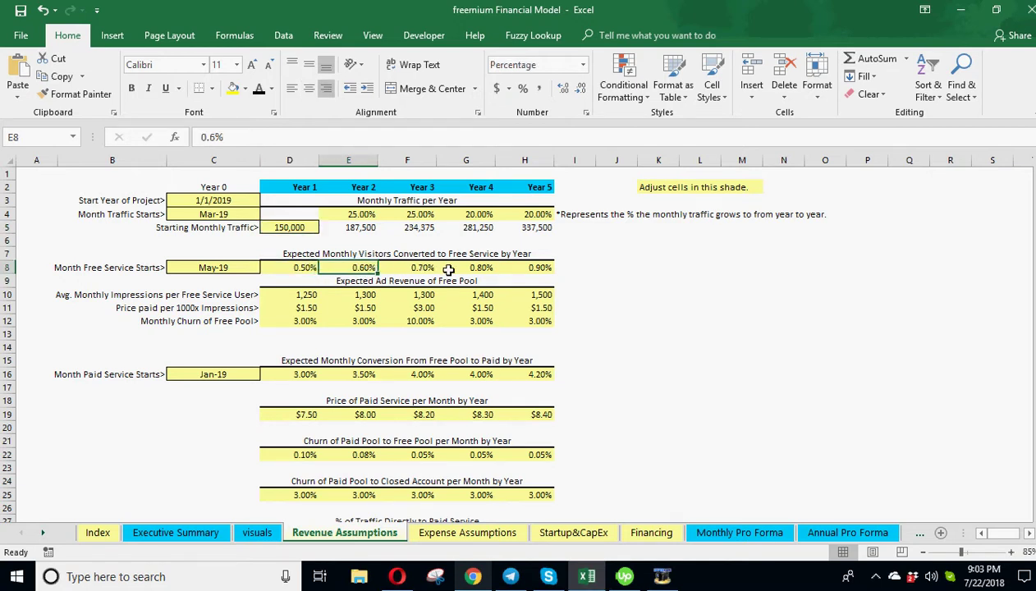
click(419, 268)
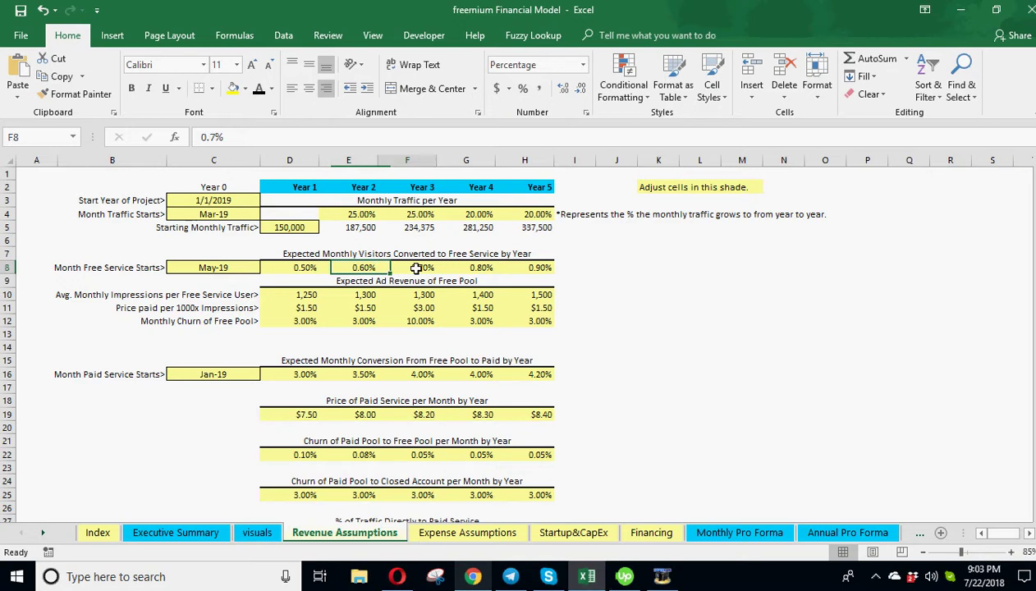
click(476, 268)
click(521, 268)
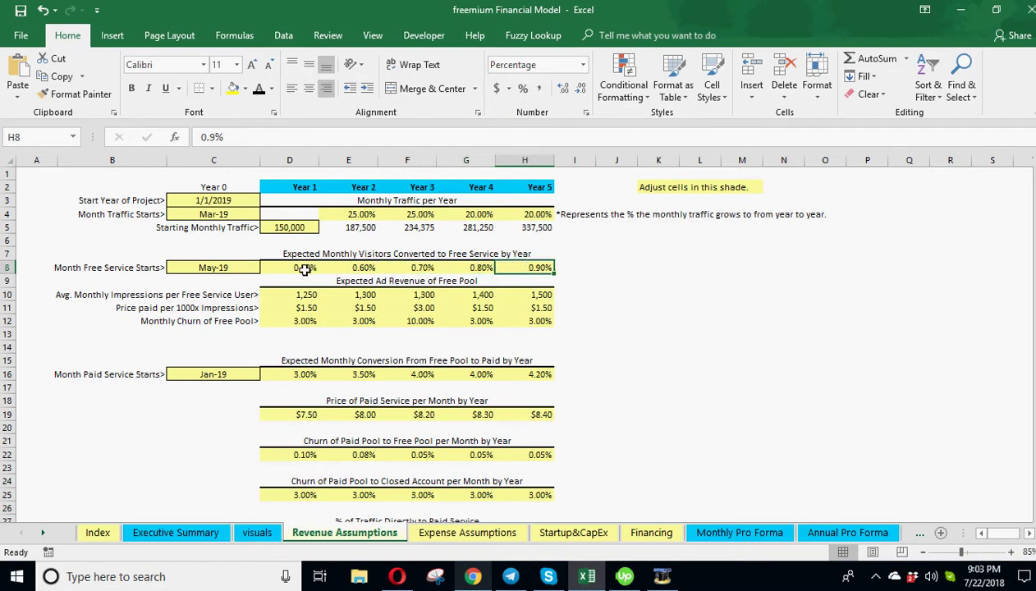
click(359, 269)
click(423, 265)
click(474, 264)
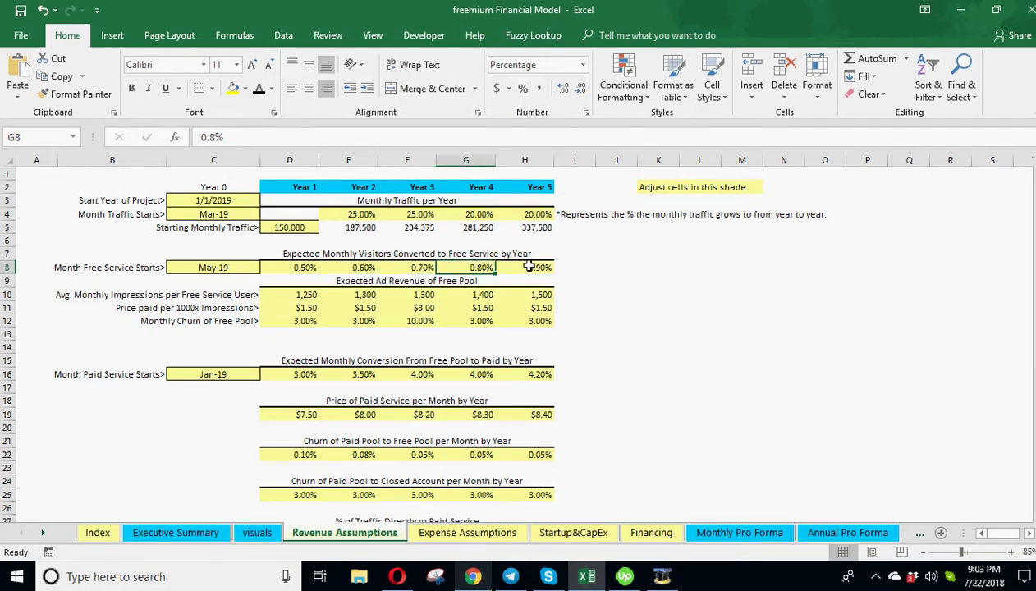
drag(529, 264, 335, 267)
click(297, 266)
click(356, 267)
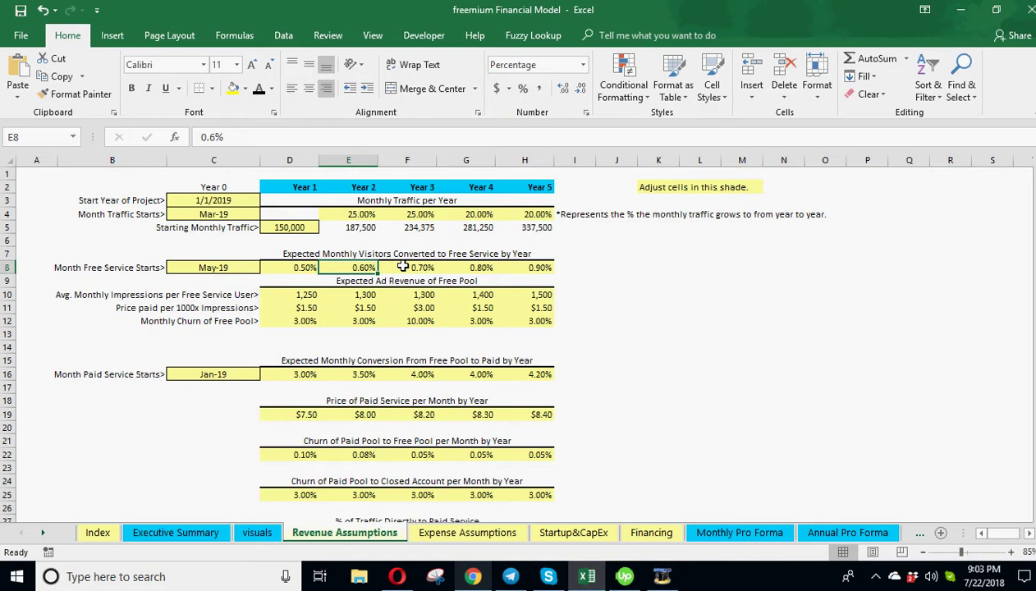
click(415, 267)
click(479, 267)
click(532, 268)
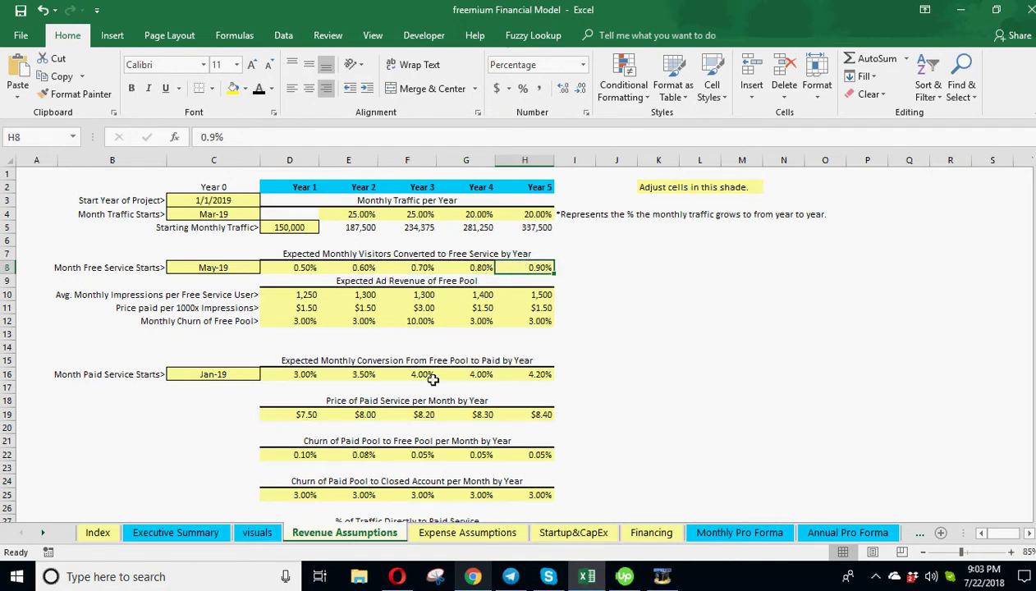
Step: Examine the average monthly impressions per free service user for Years 1 to 5 in row 10
click(300, 293)
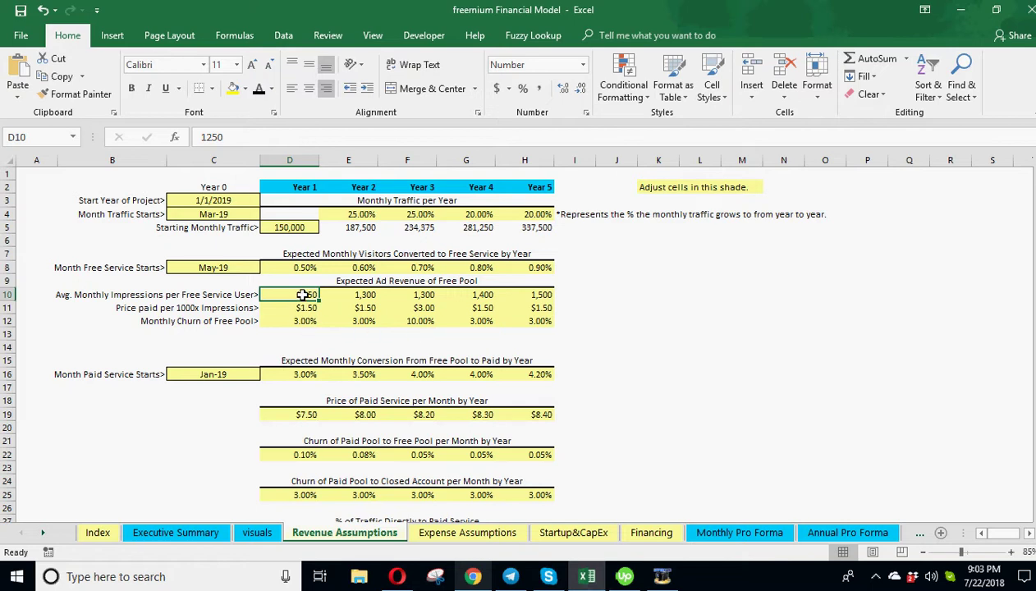
click(348, 295)
click(302, 295)
click(363, 295)
click(421, 295)
click(473, 295)
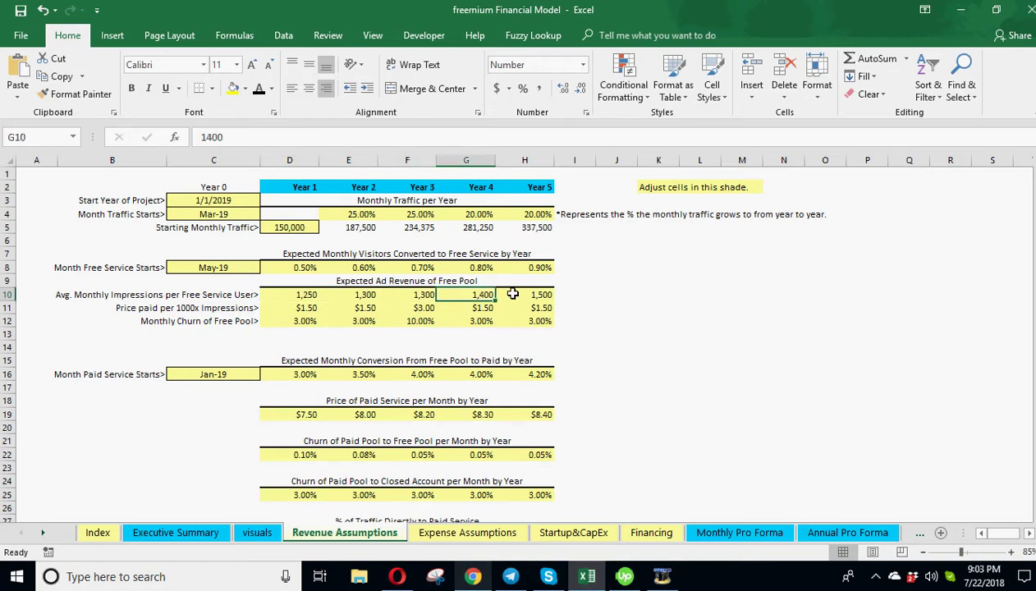
click(519, 295)
click(306, 295)
click(352, 295)
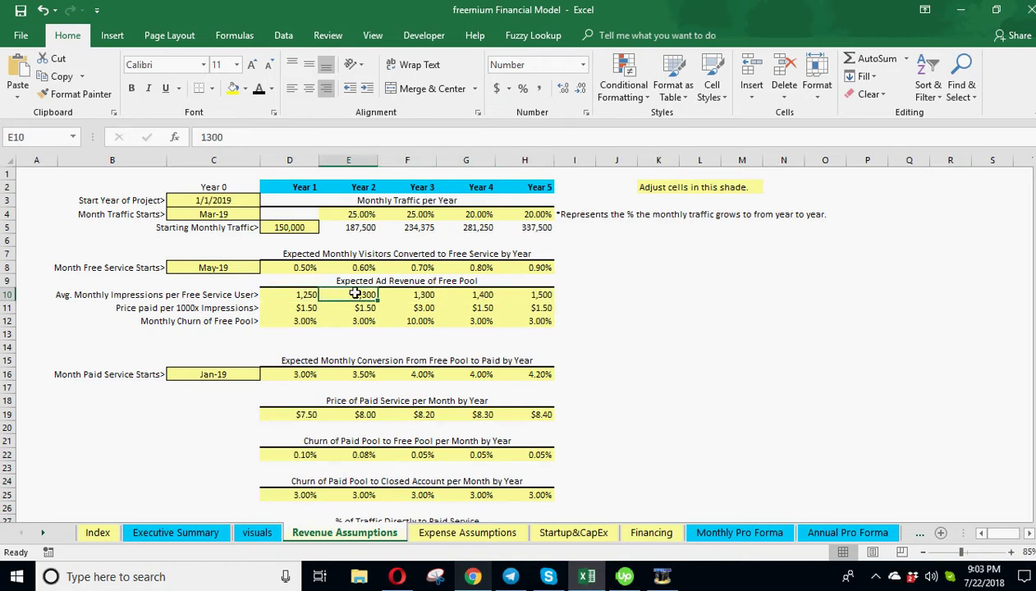
click(305, 294)
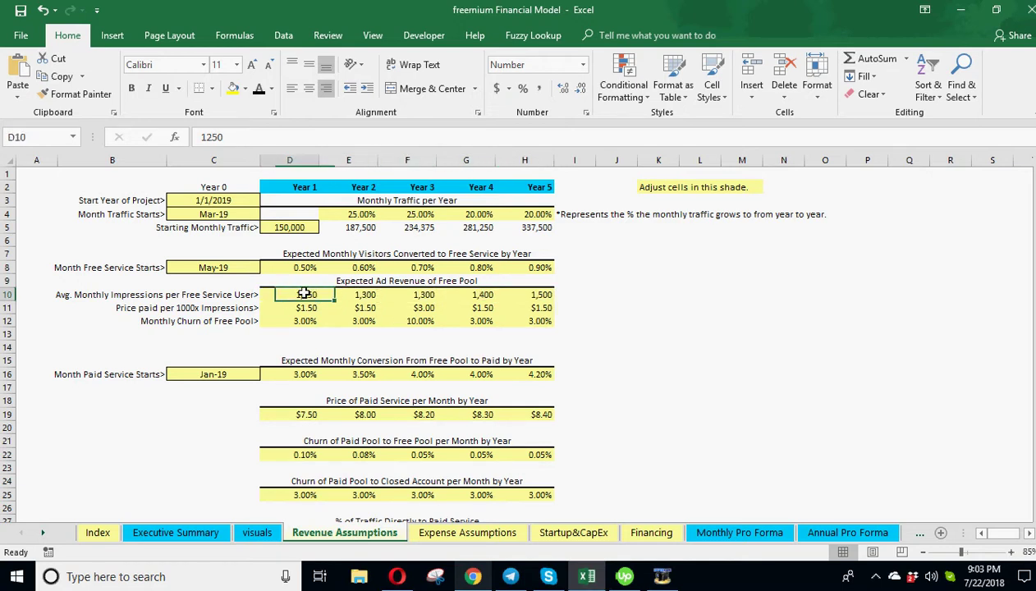
click(361, 295)
click(307, 295)
click(363, 295)
click(422, 295)
click(481, 294)
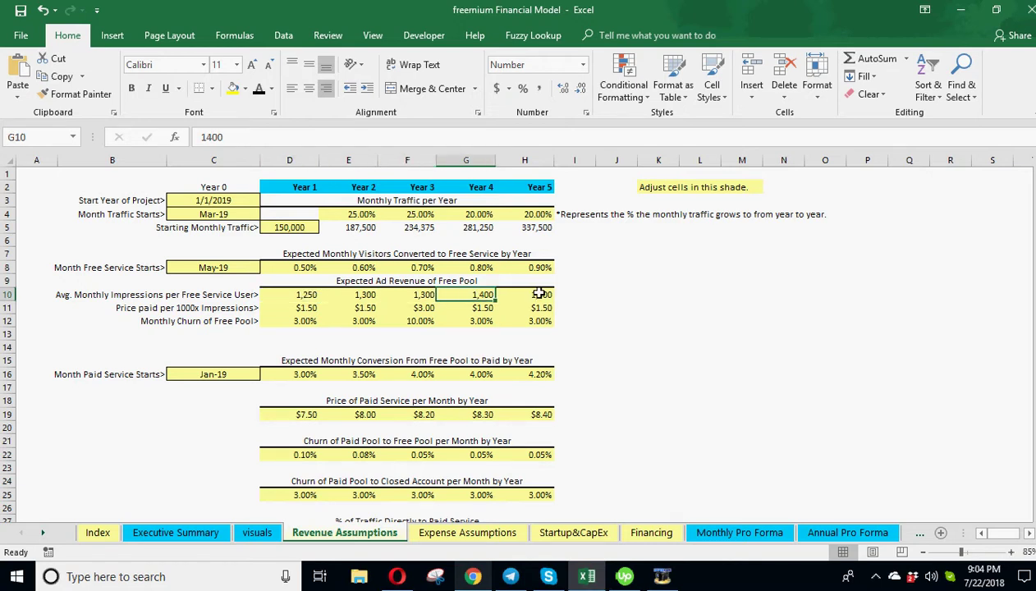
click(538, 294)
Step: Review the price paid per 1000x impressions for each of the five years in row 11
click(212, 310)
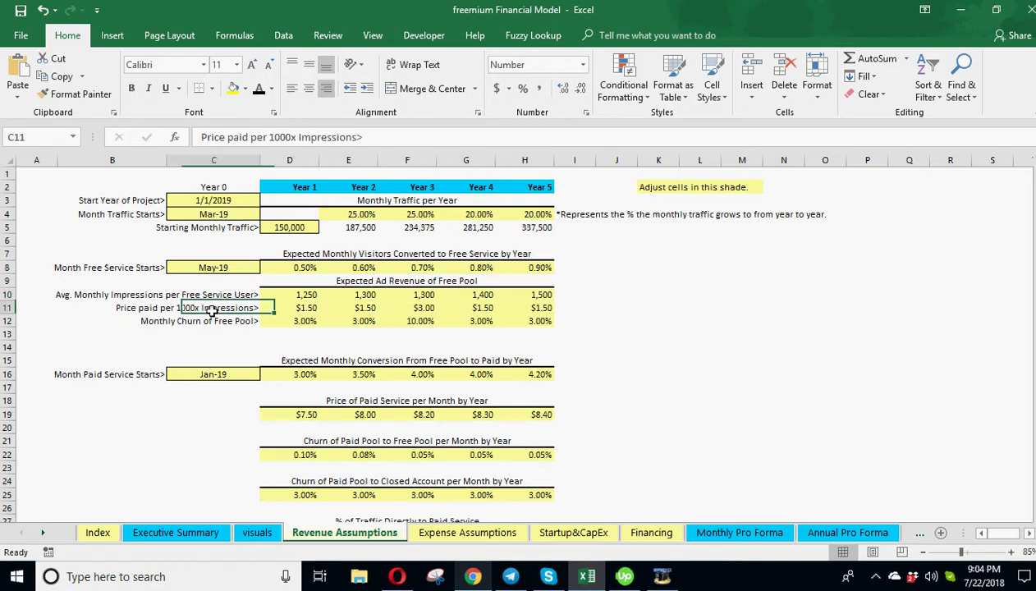
click(287, 308)
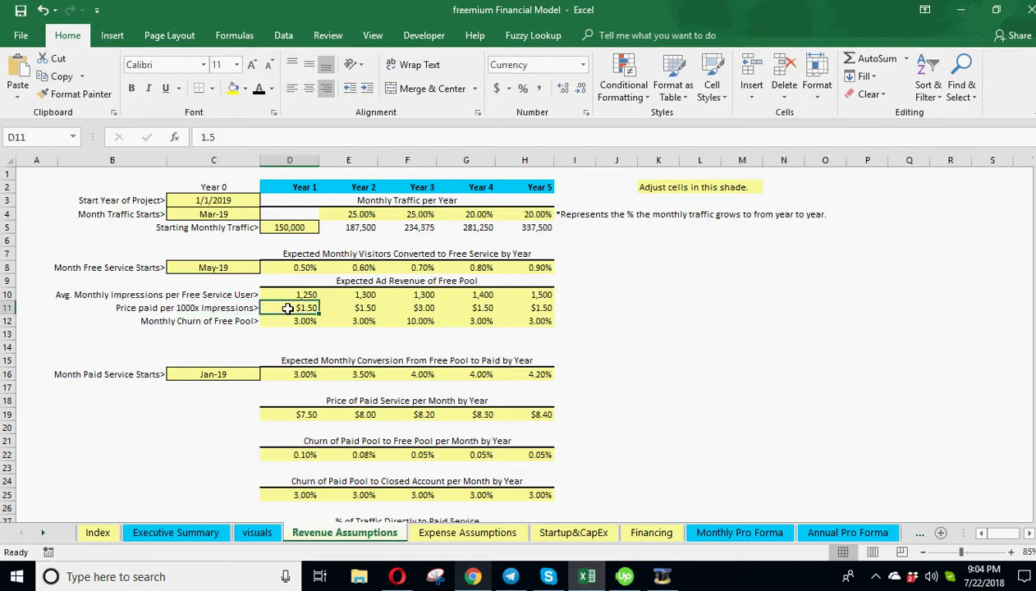
click(349, 305)
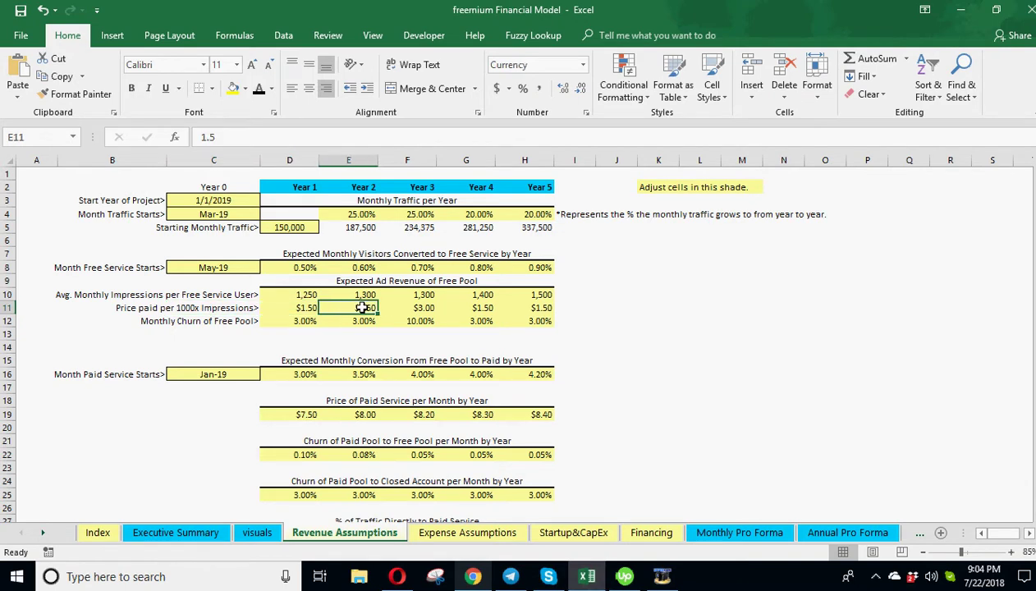
click(416, 305)
click(473, 304)
click(517, 306)
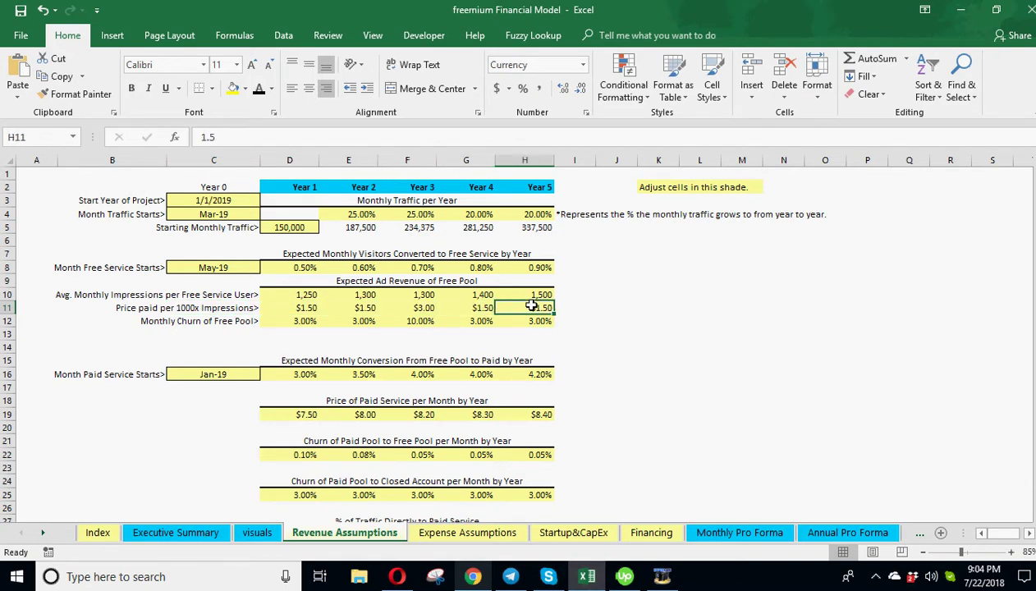
click(417, 306)
Step: Set the Year 3 Monthly Churn of Free Pool in F12 to 3%
click(417, 319)
text(3)
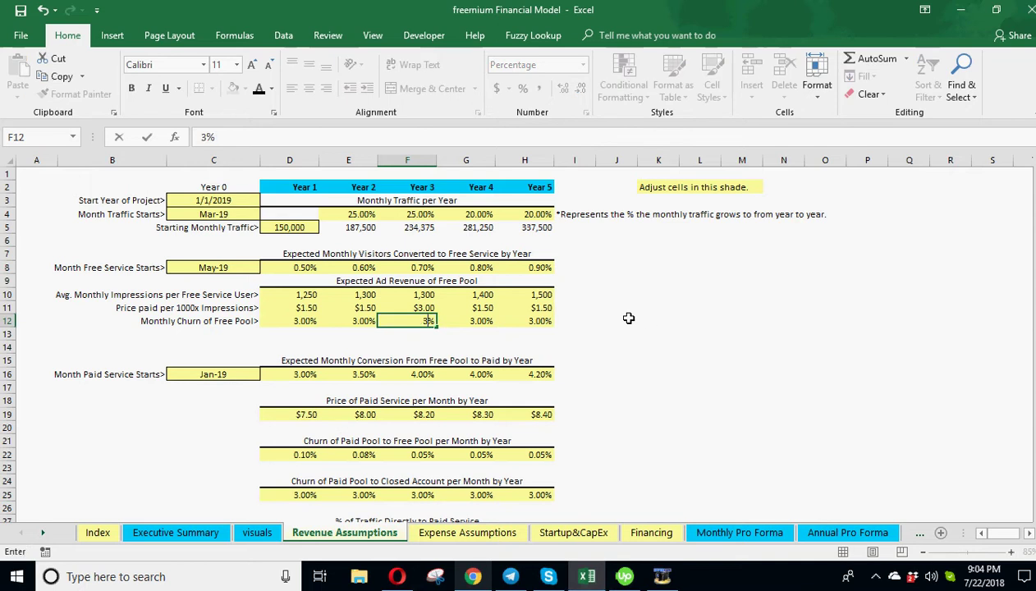
key(Return)
Step: Set the Year 3 price paid per 1000x impressions in F11 to 1.5 and save the workbook
key(Up)
key(Up)
text(1)
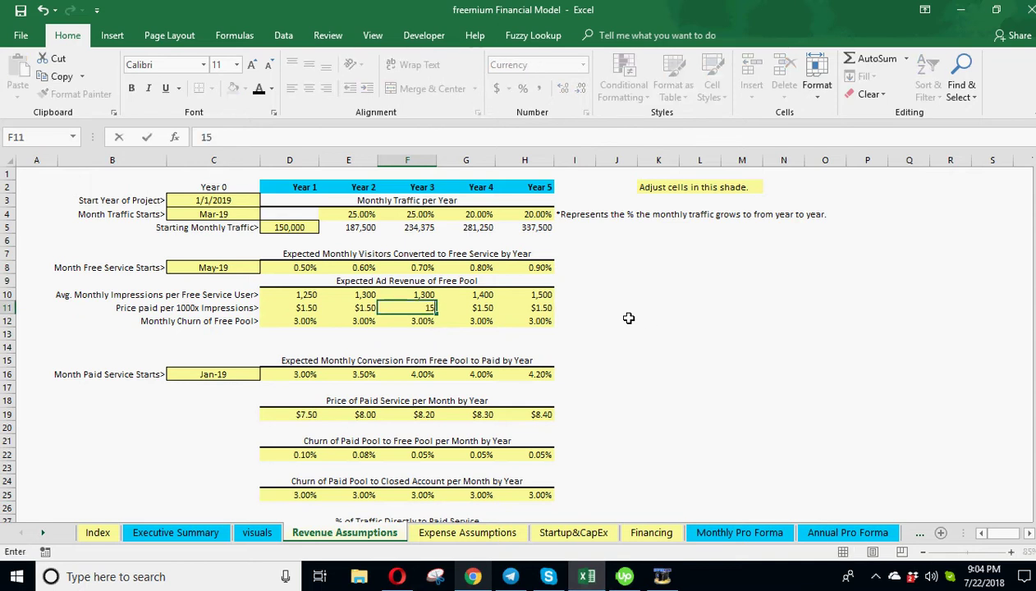
text(5)
key(BackSpace)
text(.5)
key(Return)
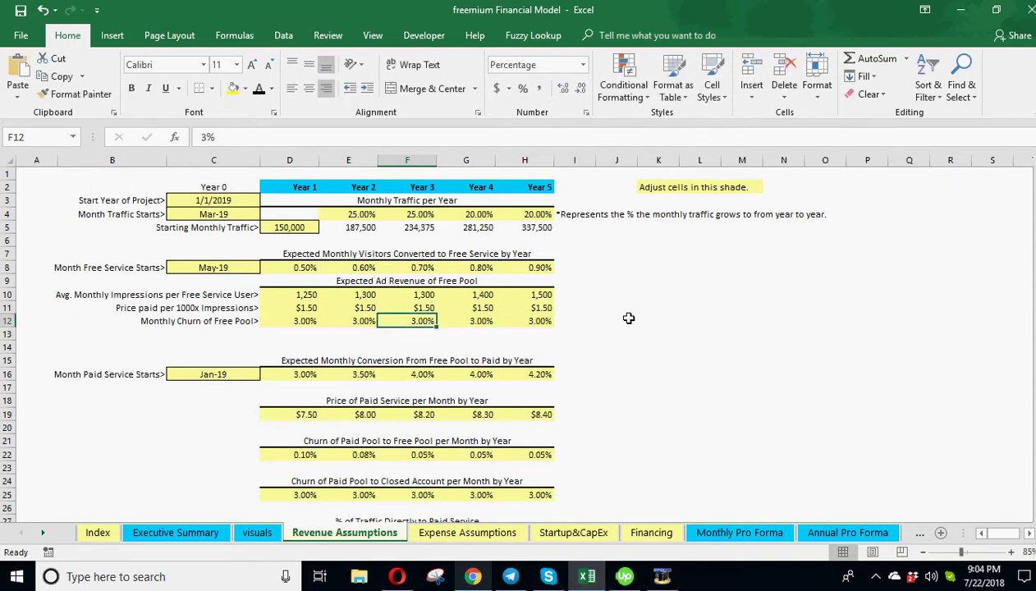
click(19, 12)
Step: Review the whole block of free pool ad revenue assumptions in rows 10 to 12
drag(303, 294, 542, 308)
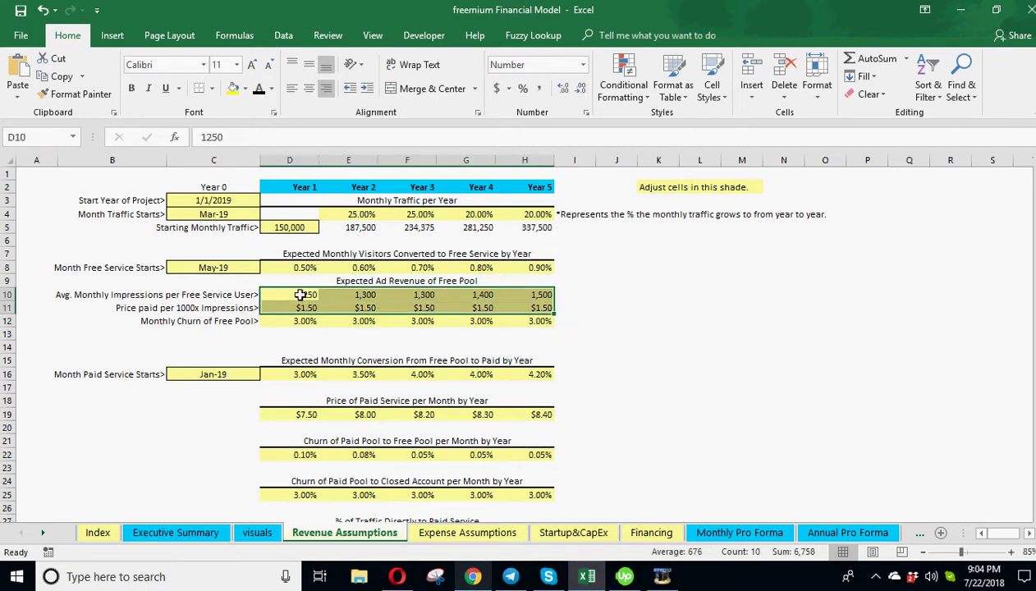
drag(300, 294, 517, 318)
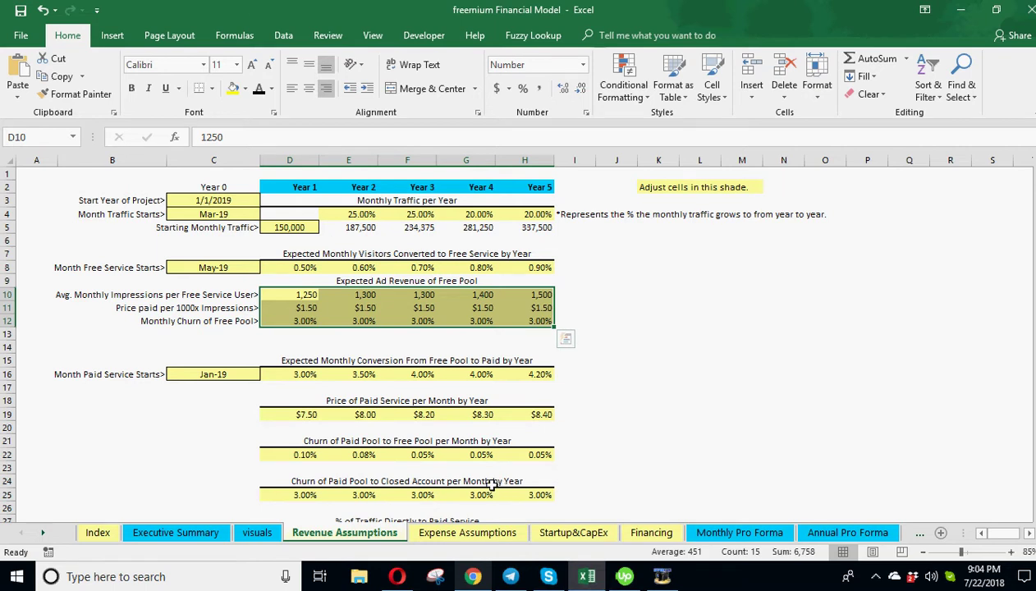
click(618, 374)
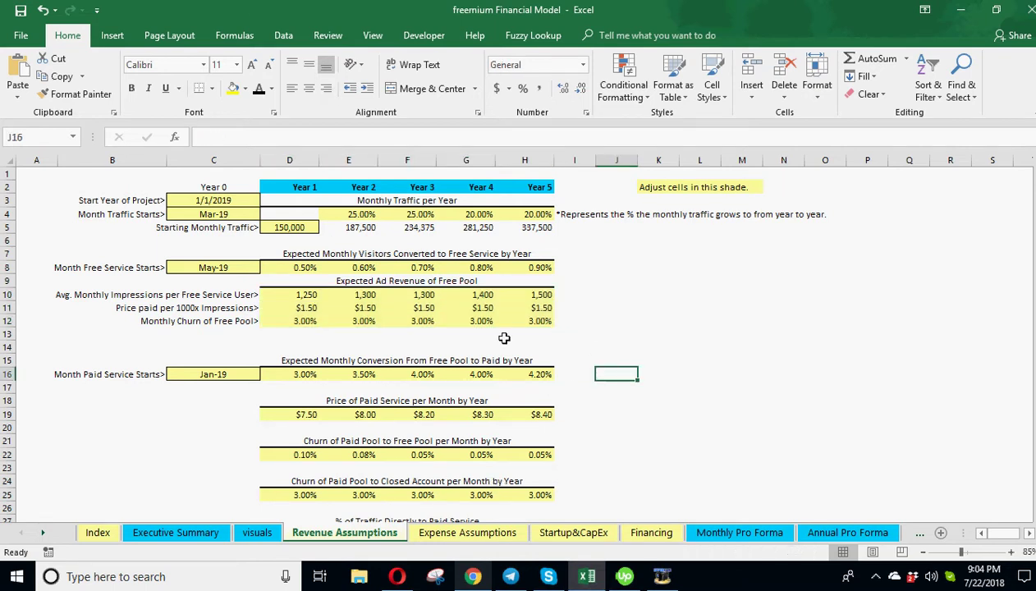
Step: Examine the Monthly Churn of Free Pool percentages for Years 1 to 5 in row 12
click(303, 319)
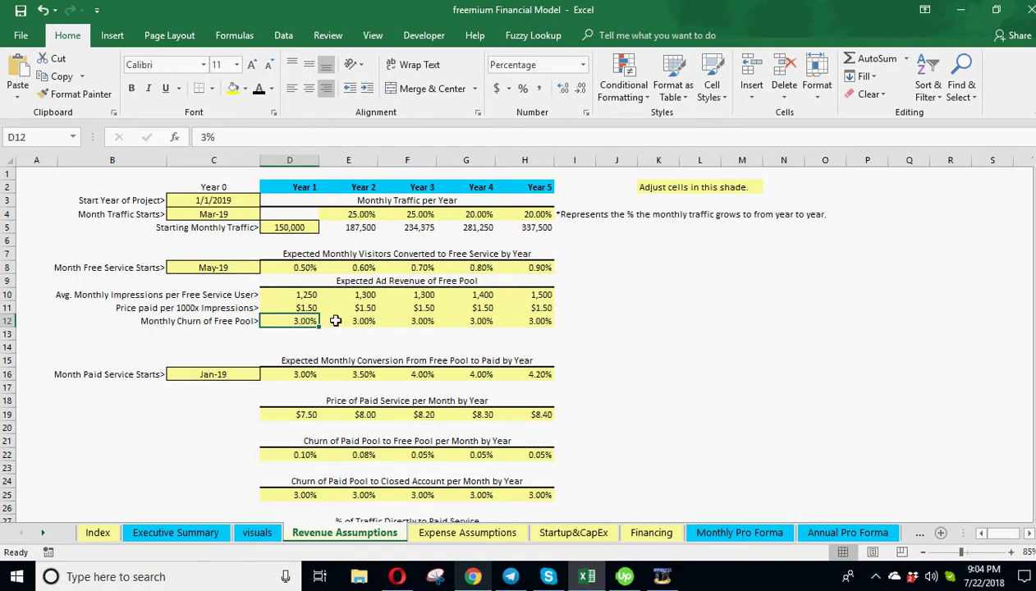
click(331, 320)
click(423, 320)
click(476, 320)
click(532, 320)
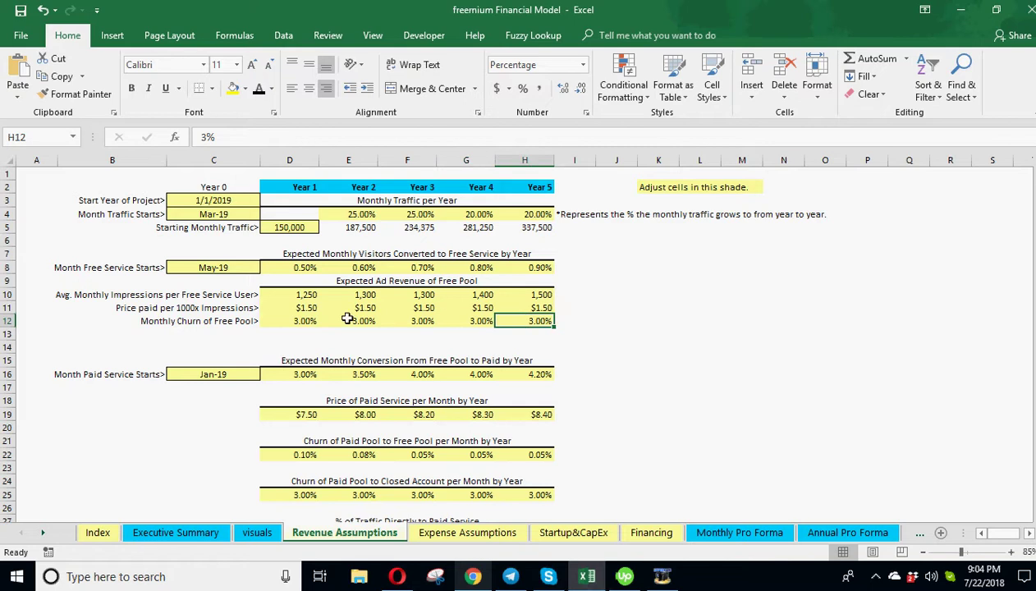
click(306, 321)
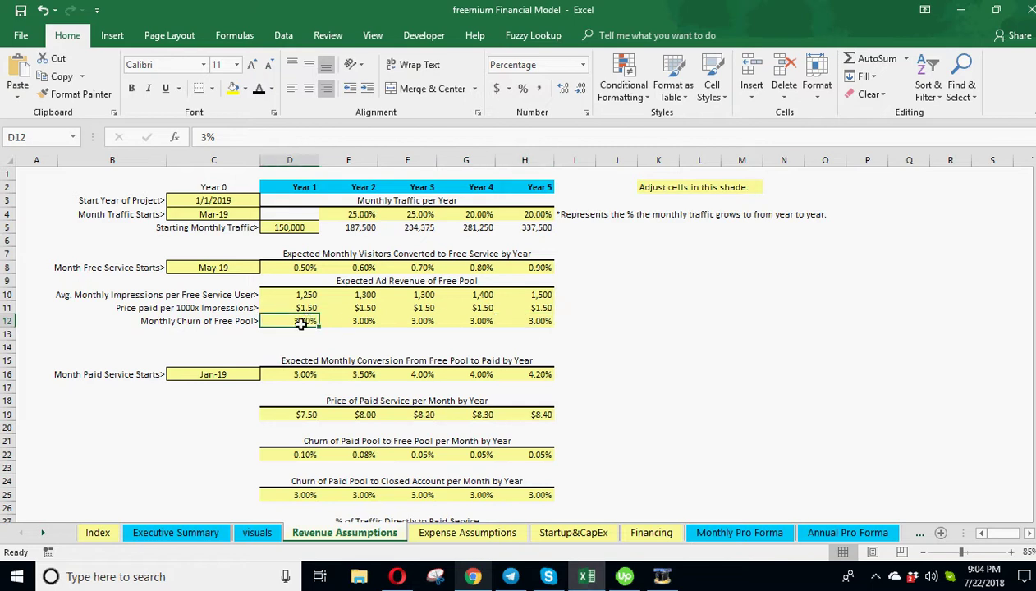
click(351, 322)
click(415, 322)
click(463, 322)
click(534, 321)
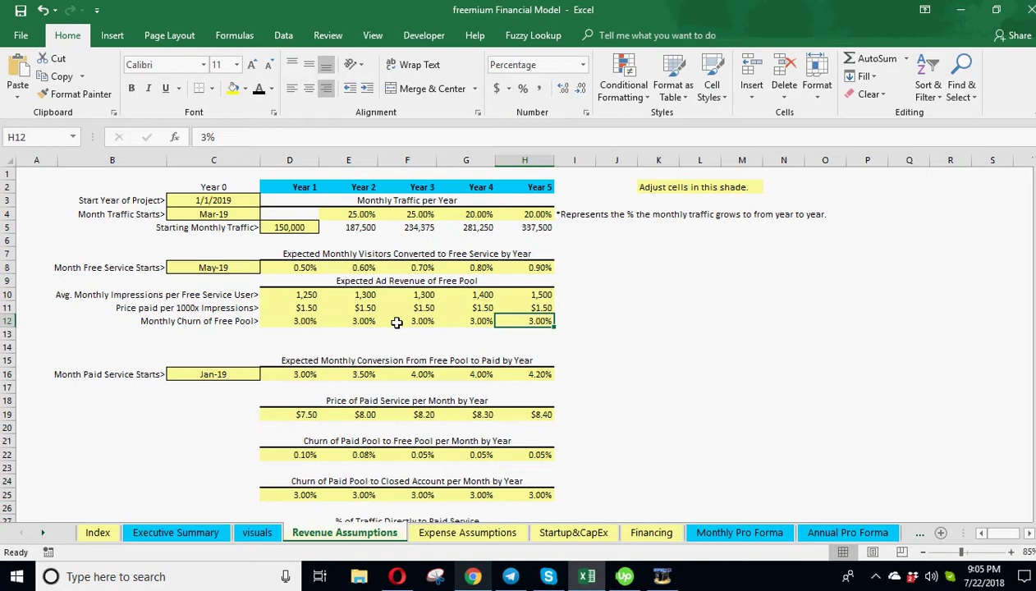
click(359, 322)
click(419, 321)
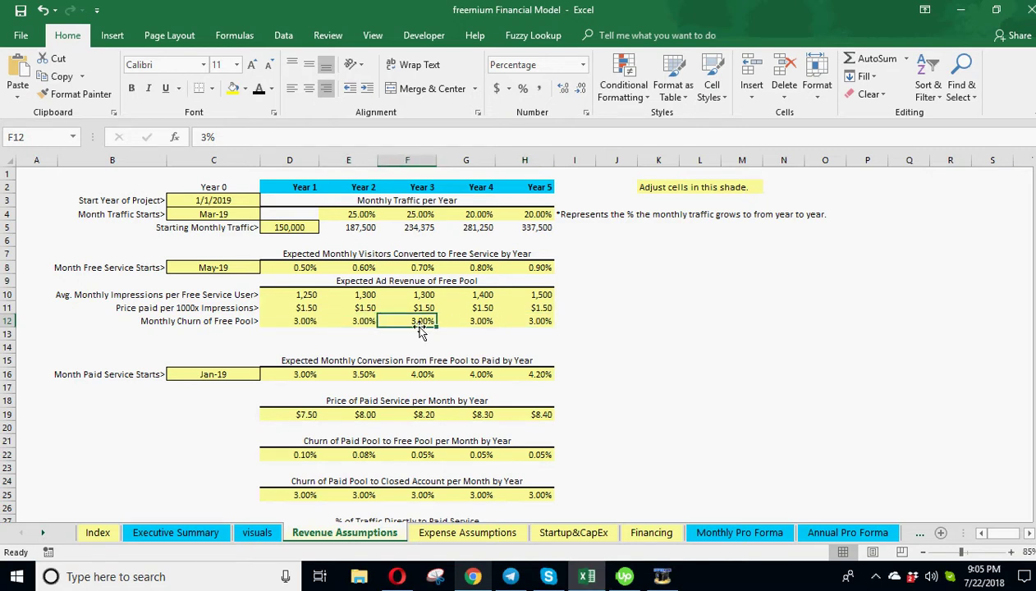
click(310, 325)
click(358, 321)
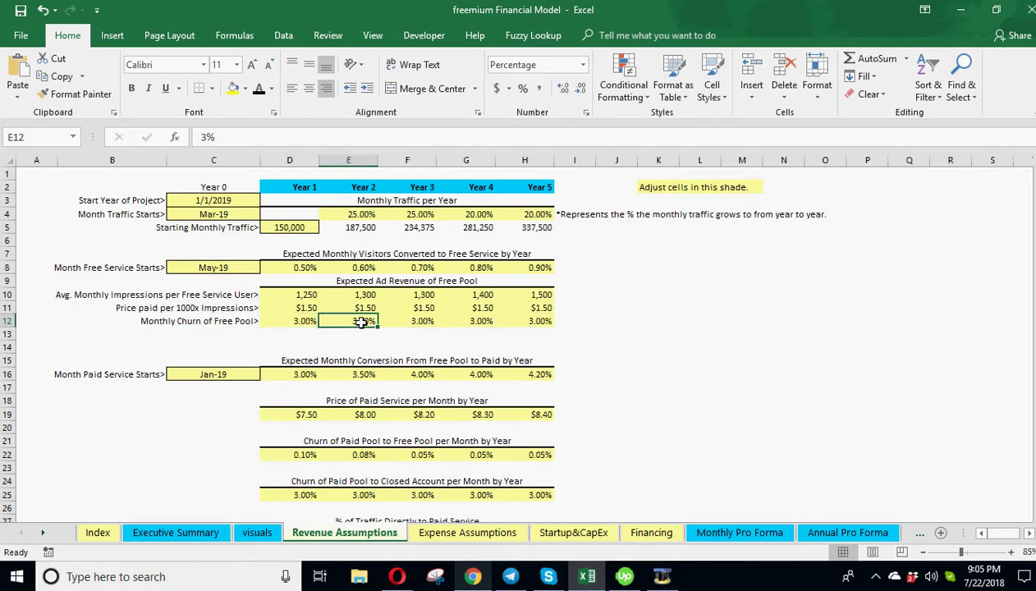
click(415, 322)
click(467, 322)
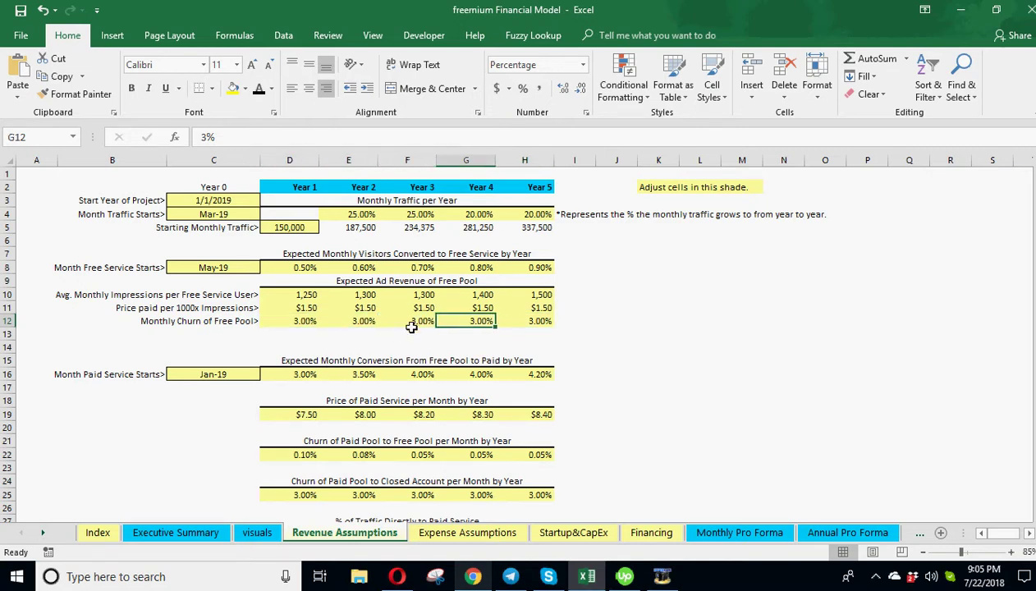
Step: Set the Month Paid Service Starts in C16 to Jul-19
scroll(276, 355, down, 1)
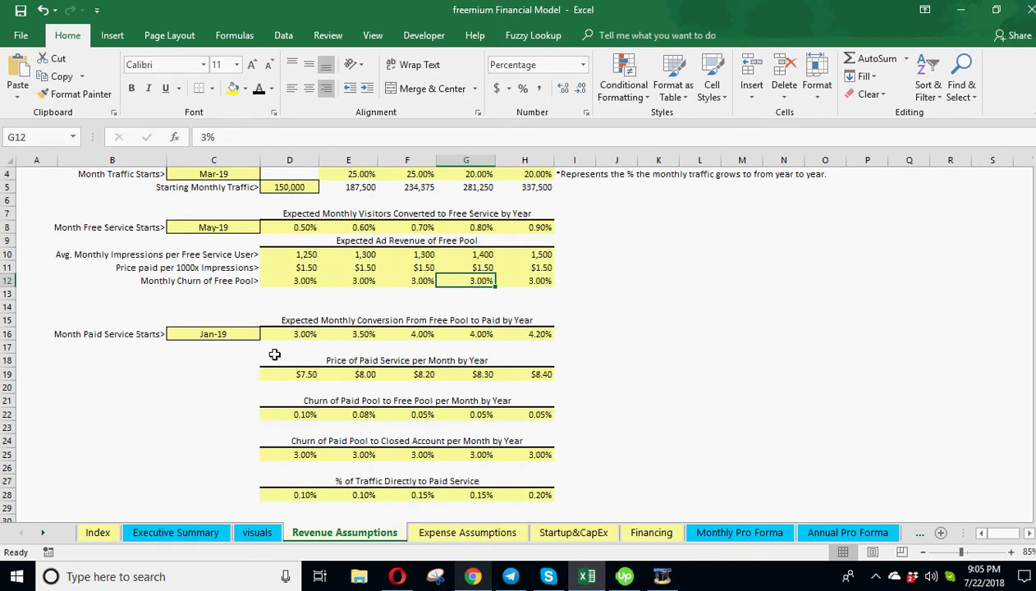
click(112, 334)
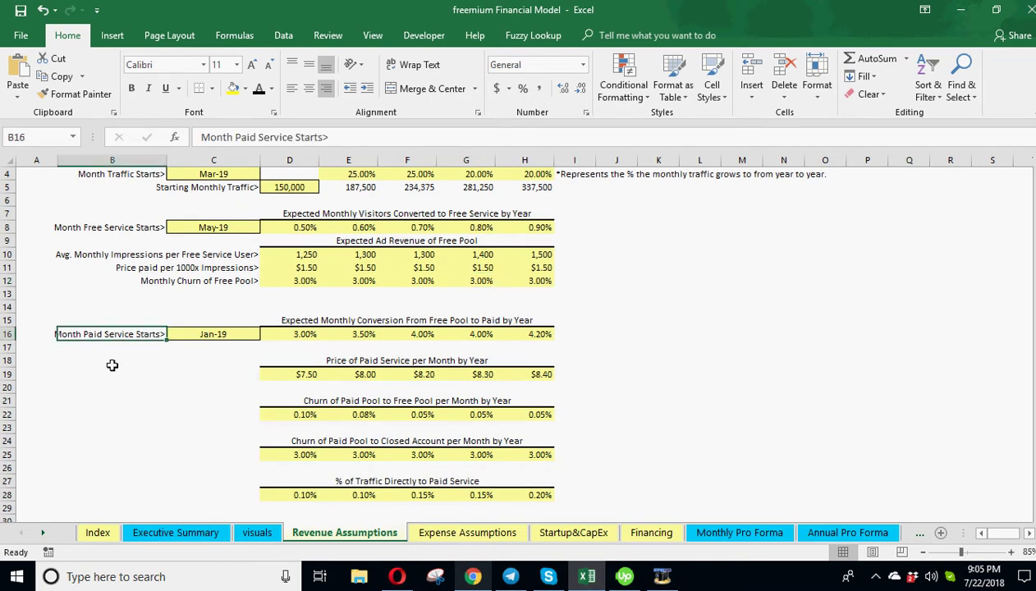
click(223, 332)
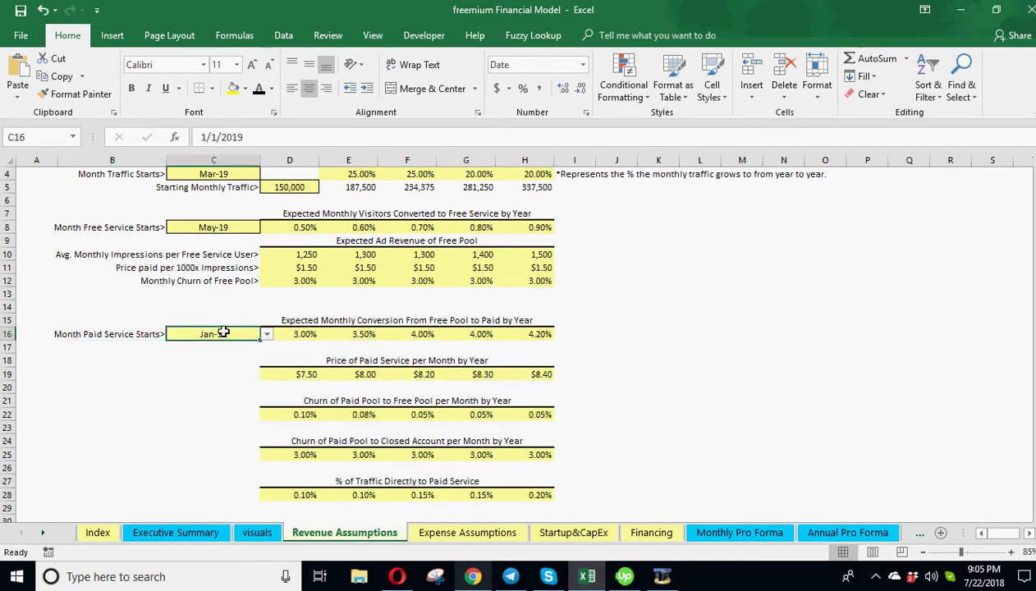
click(267, 335)
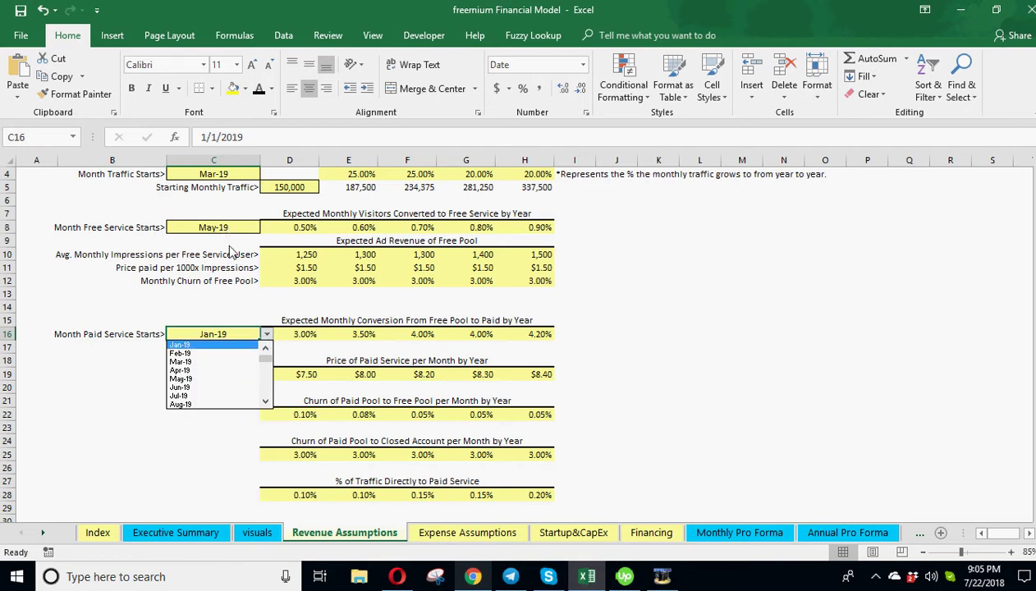
click(225, 396)
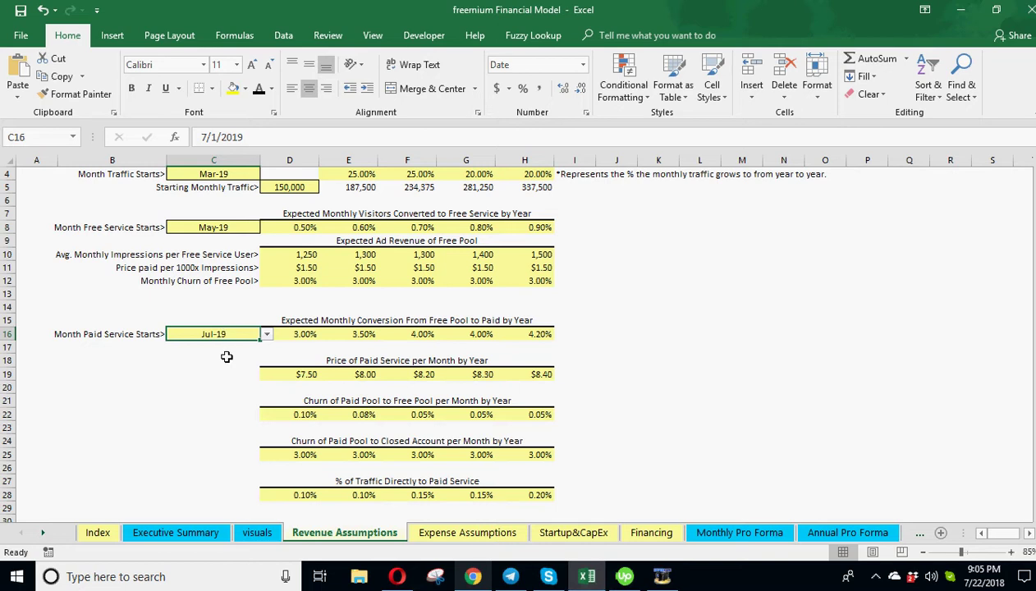
Step: Examine the Expected Monthly Conversion From Free Pool to Paid by Year heading and its Year 1 rate in D16
click(312, 319)
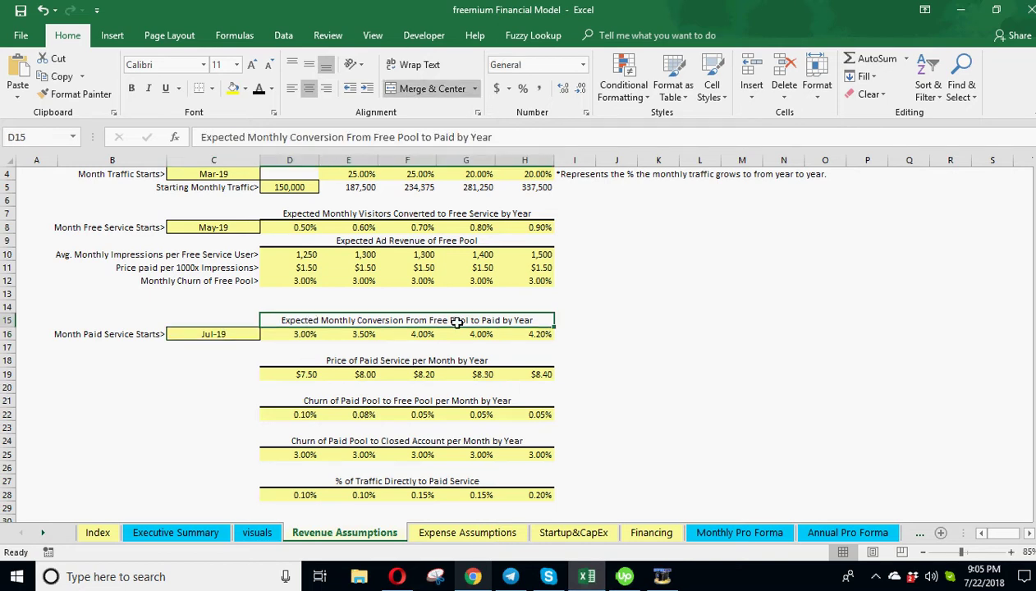
click(302, 333)
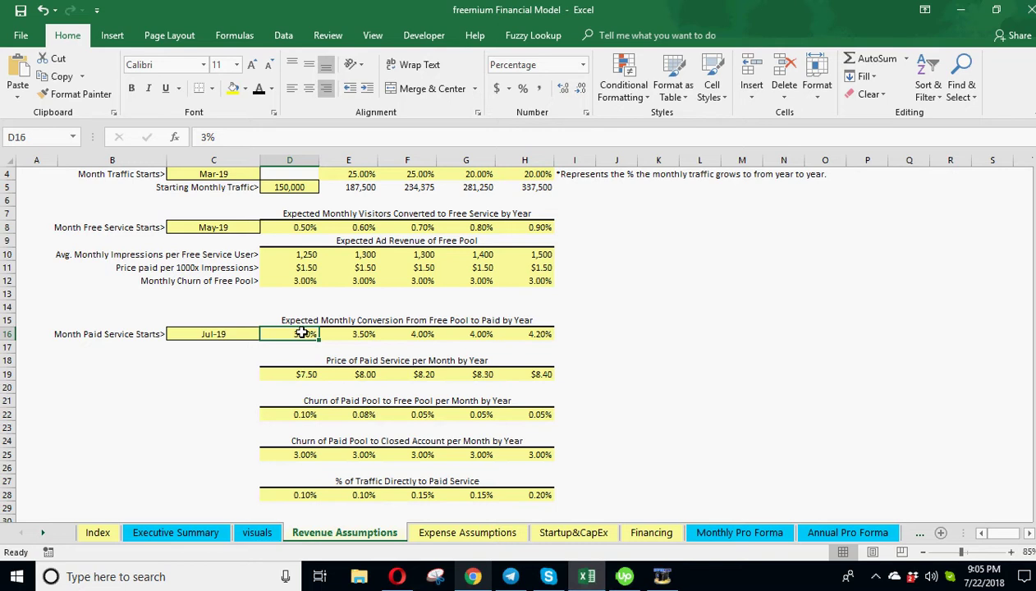
click(608, 319)
click(657, 320)
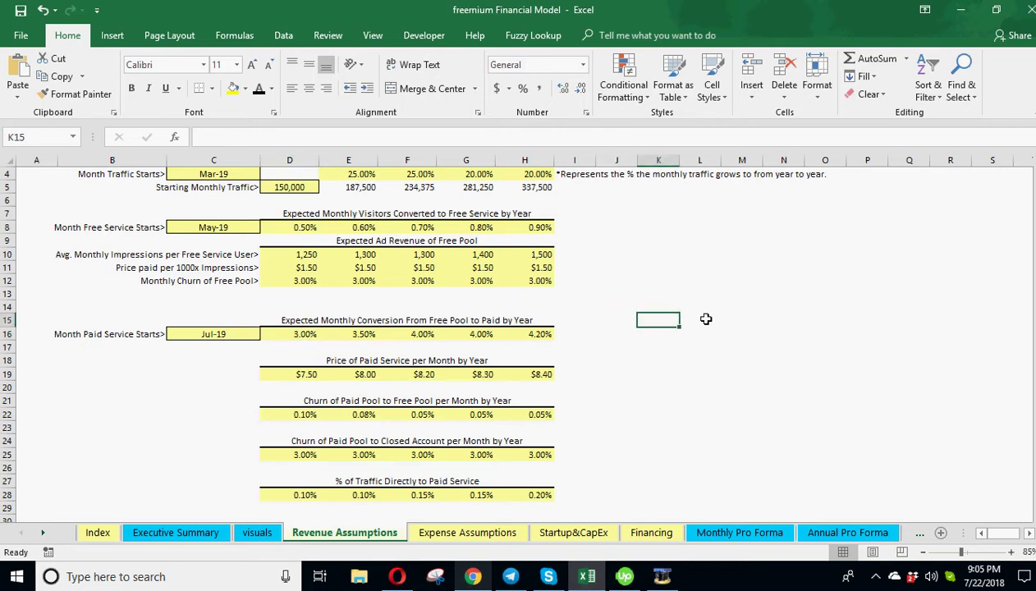
click(706, 319)
click(730, 320)
click(699, 320)
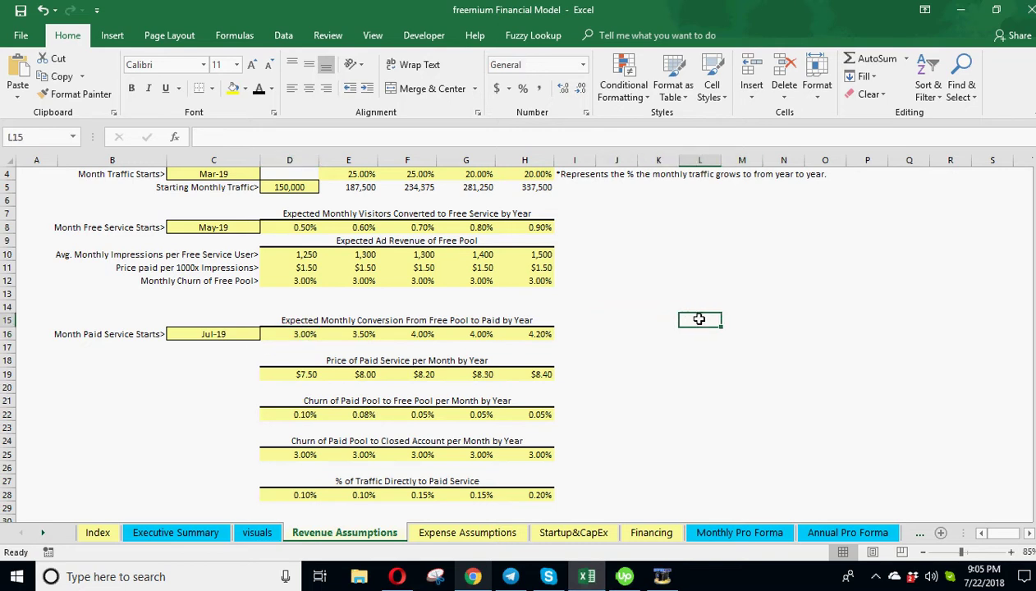
drag(696, 320, 692, 363)
click(688, 335)
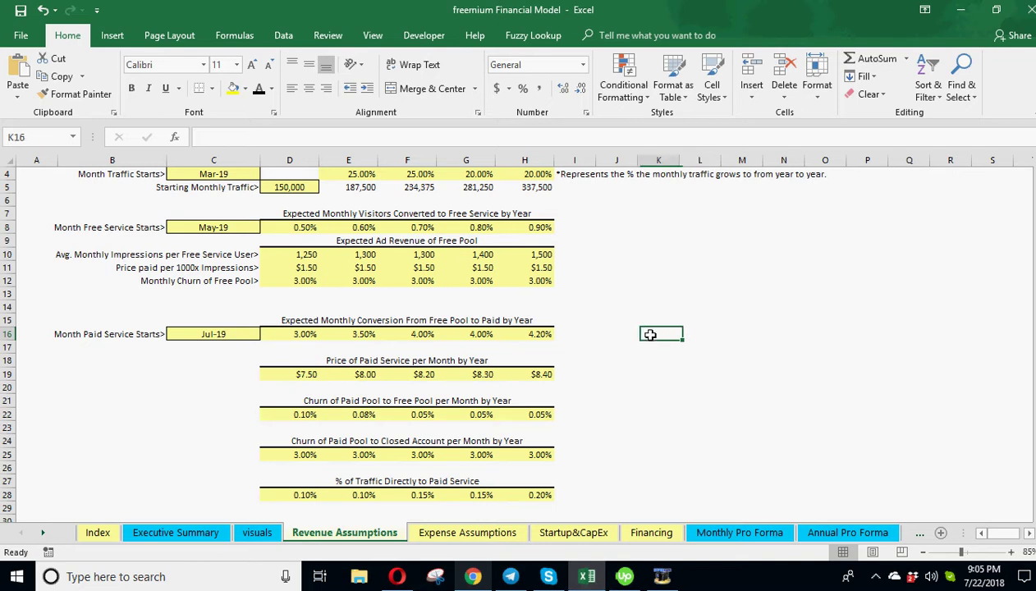
Step: Compare the free-to-paid conversion rates in D16:F16 with the average monthly impressions per free user in D10:F10
click(283, 337)
click(345, 334)
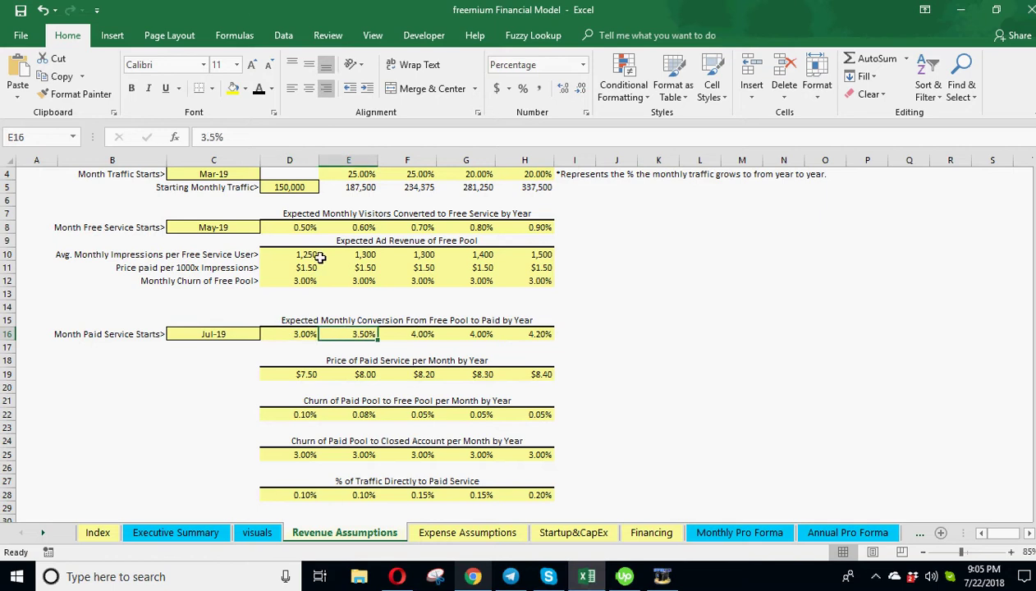
drag(298, 256, 436, 257)
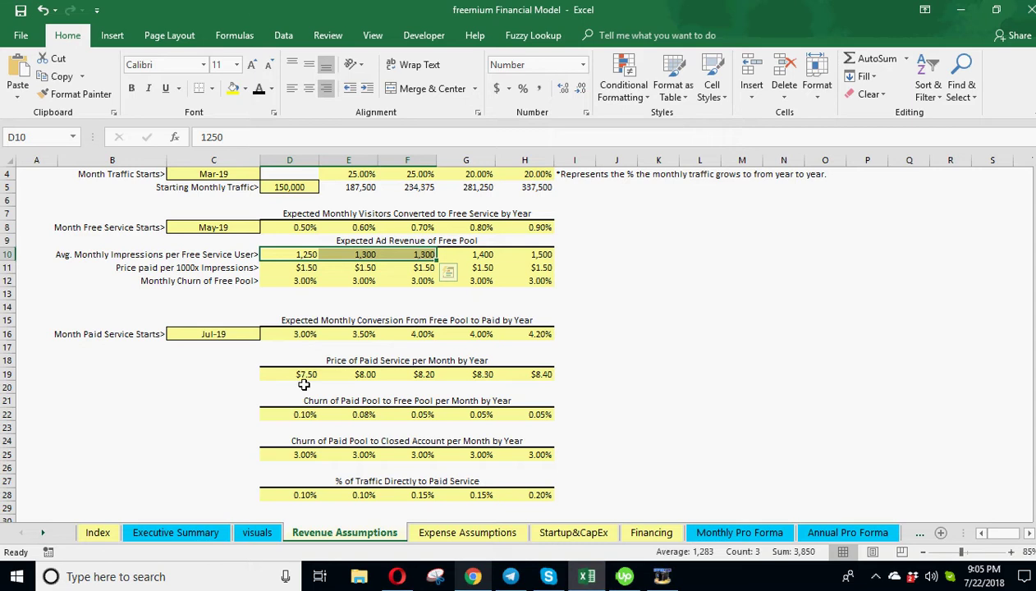
click(307, 334)
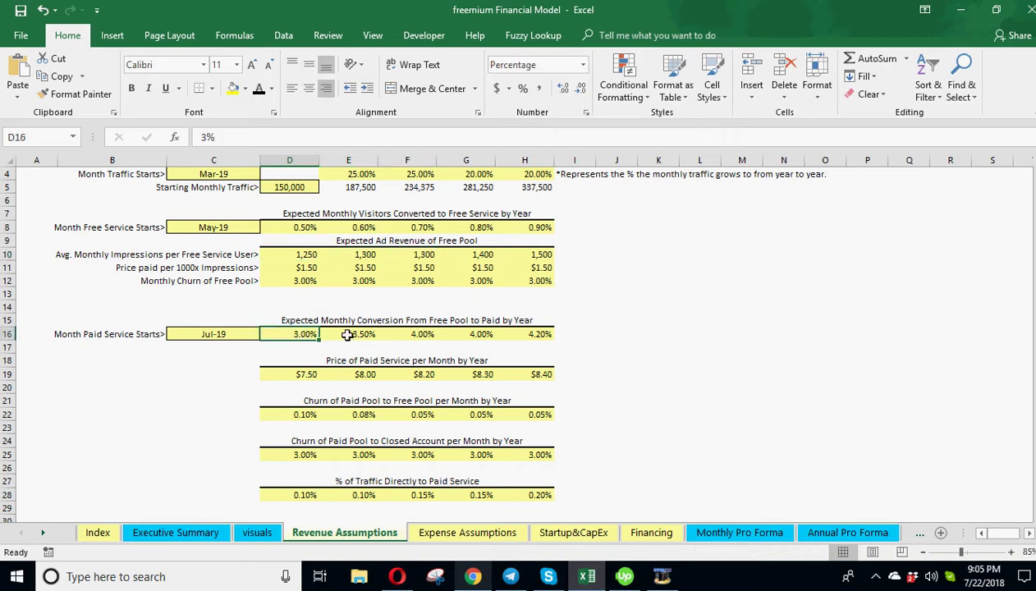
click(361, 335)
click(411, 334)
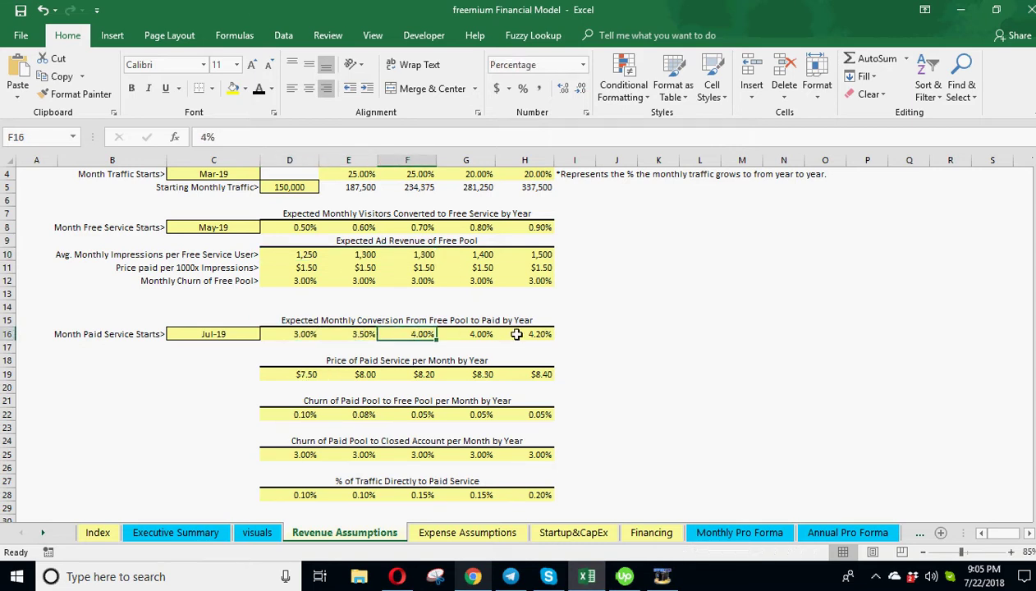
Step: Examine the Expected Monthly Conversion From Free Pool to Paid percentages for Years 1 to 5 in row 16
click(301, 334)
click(352, 335)
drag(289, 334, 433, 337)
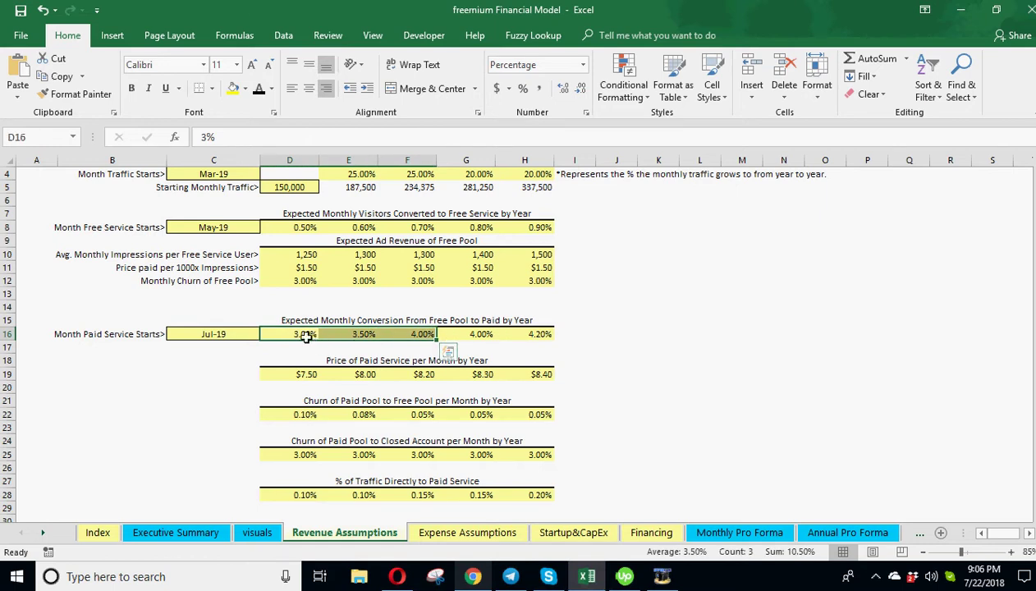
click(370, 334)
click(417, 335)
click(470, 333)
click(541, 332)
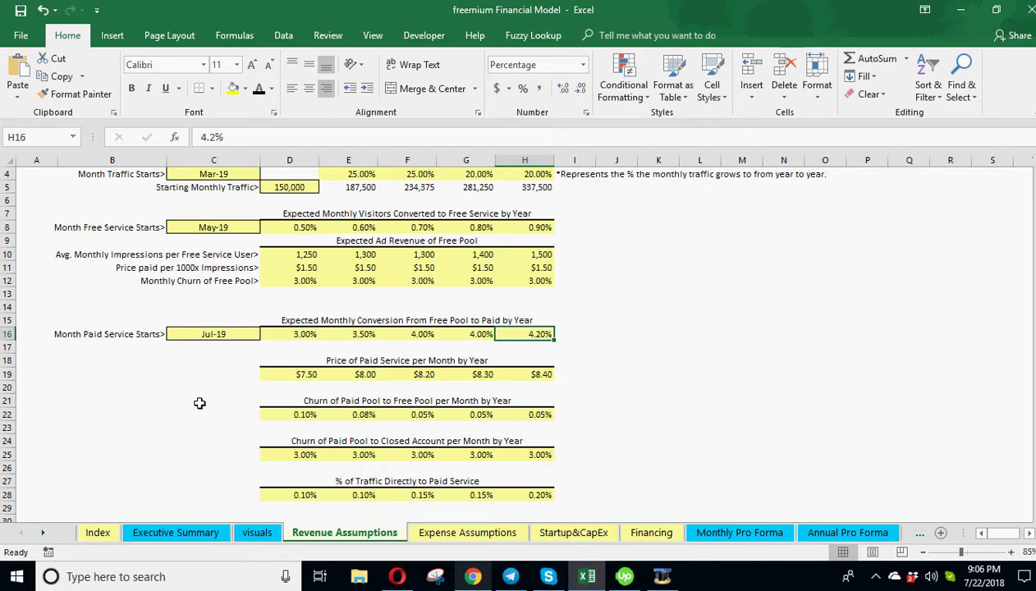
Step: Examine the Price of Paid Service per Month for Years 1 to 5 in row 19
scroll(363, 398, down, 2)
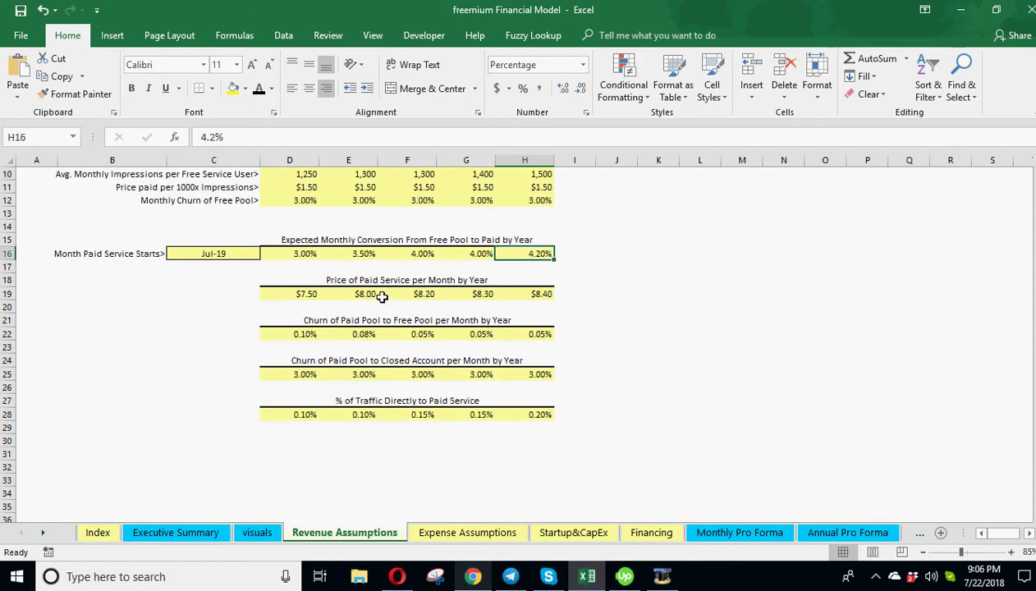
click(382, 297)
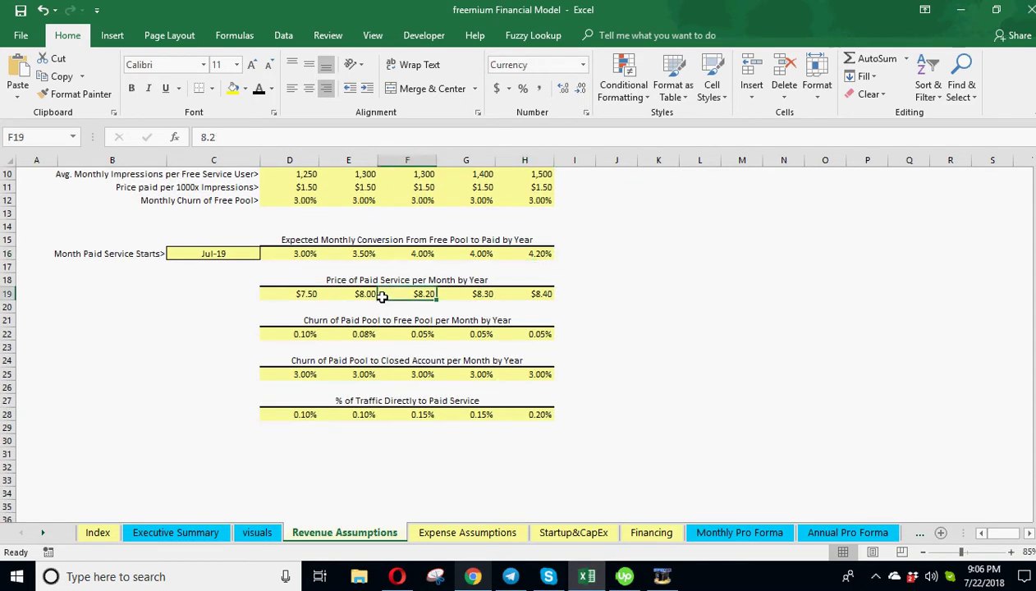
click(298, 294)
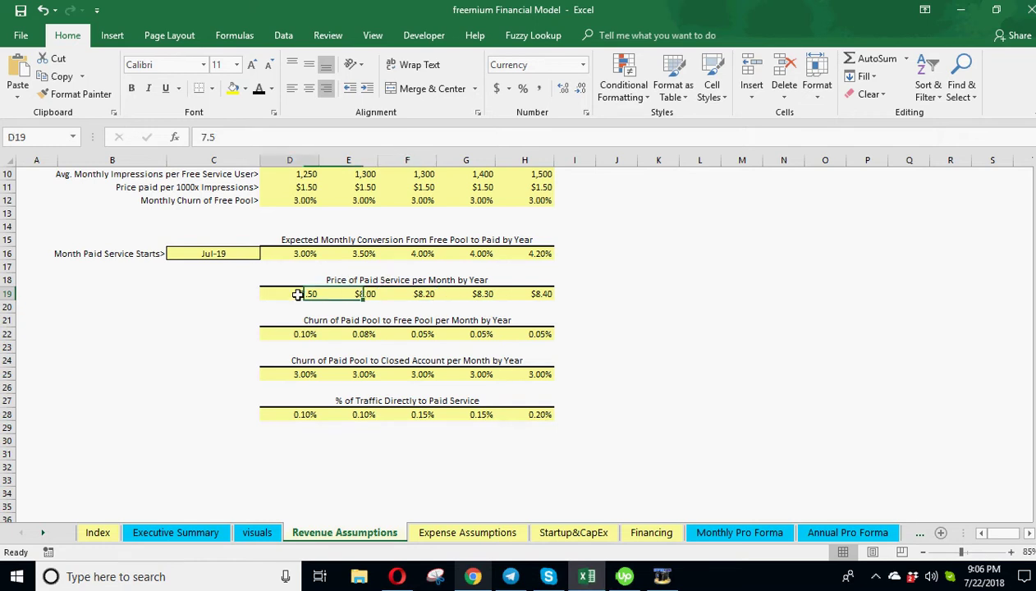
click(350, 294)
click(306, 291)
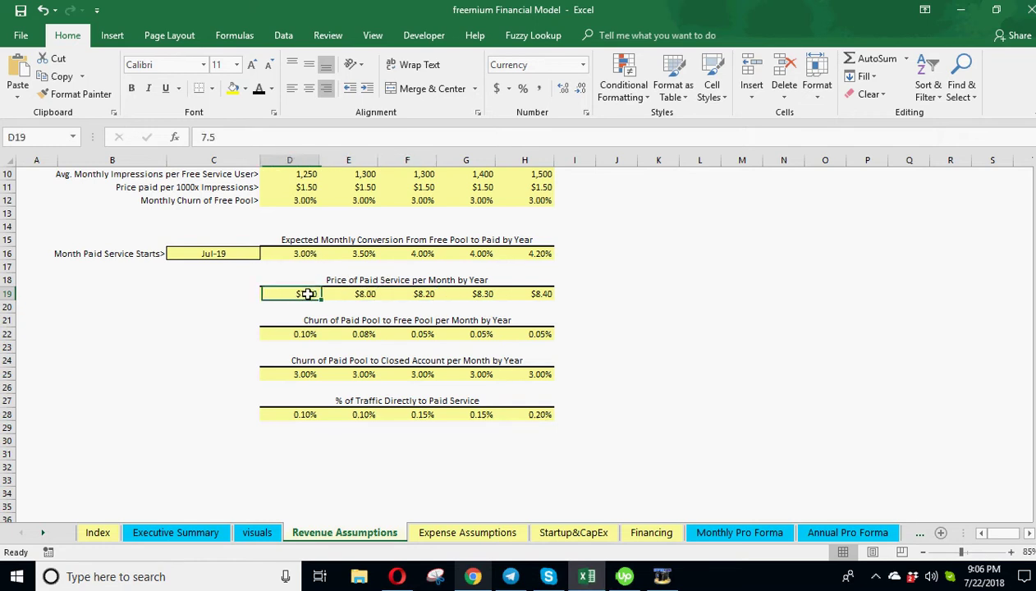
click(346, 293)
click(396, 293)
click(473, 293)
click(530, 293)
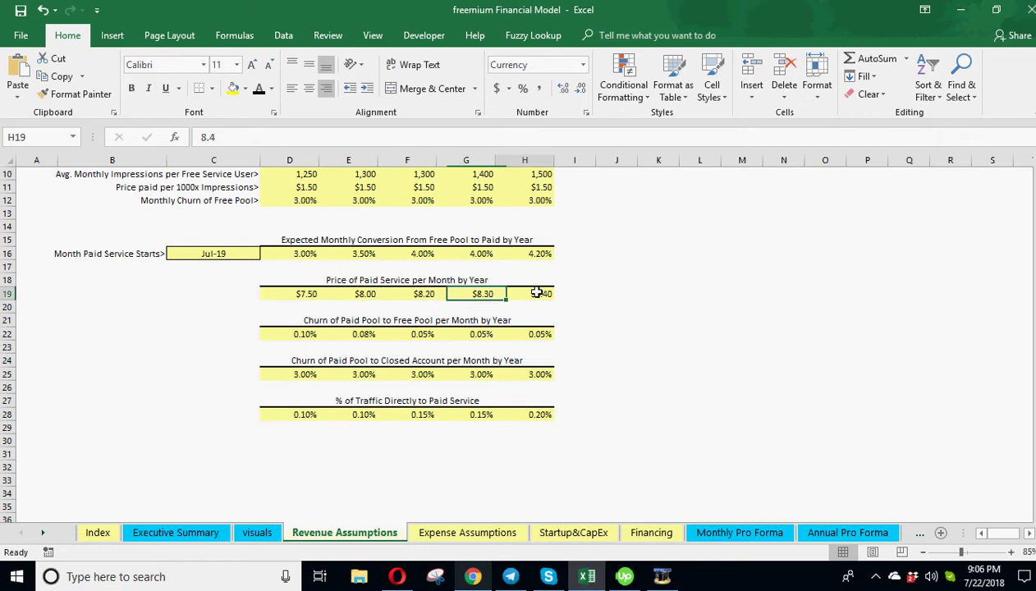
Step: Recheck the Year 1 to Year 3 paid service prices in D19:F19 and save the workbook
click(310, 294)
click(353, 293)
click(417, 294)
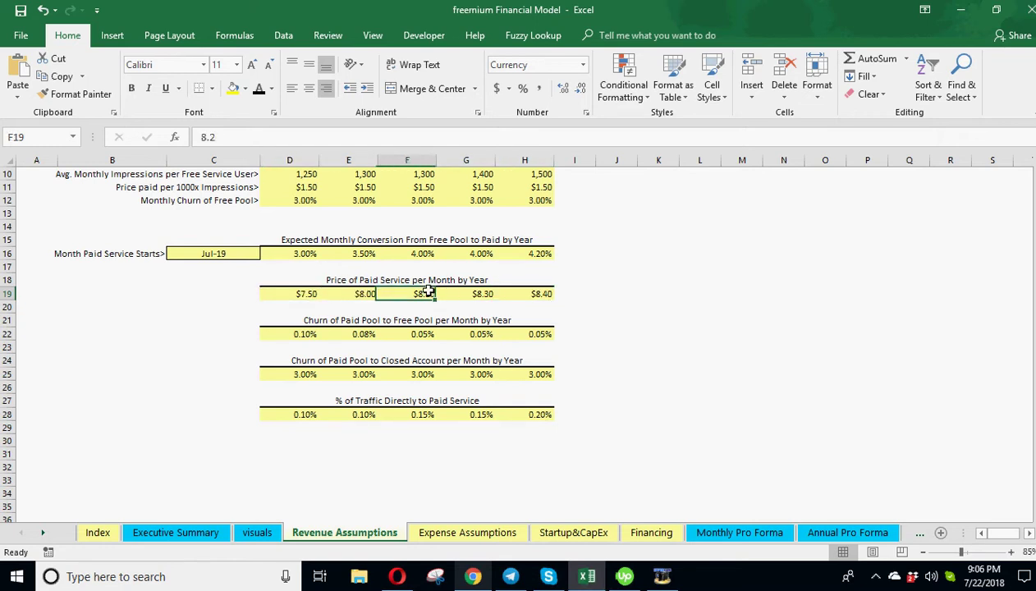
click(302, 293)
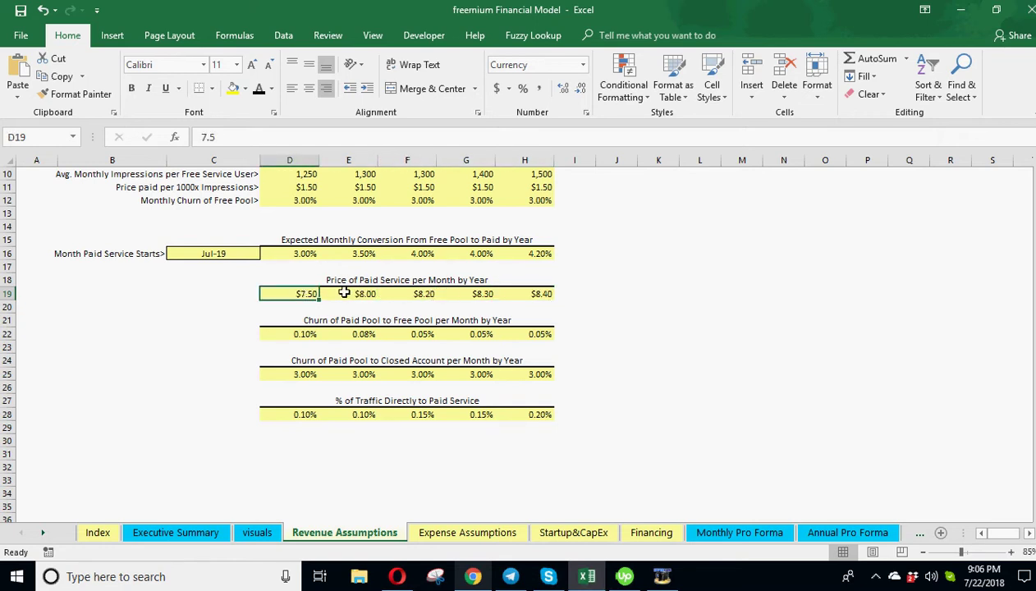
click(21, 12)
Step: Compare the free-to-paid conversion rates in D16:F16 with the monthly paid service prices in D19:G19
click(298, 253)
click(351, 255)
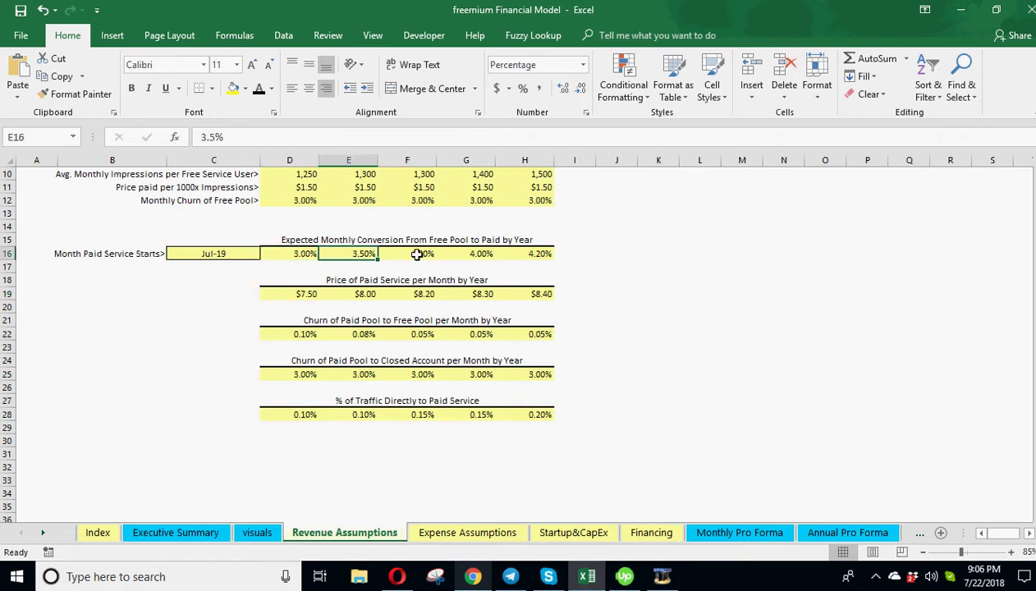
click(416, 255)
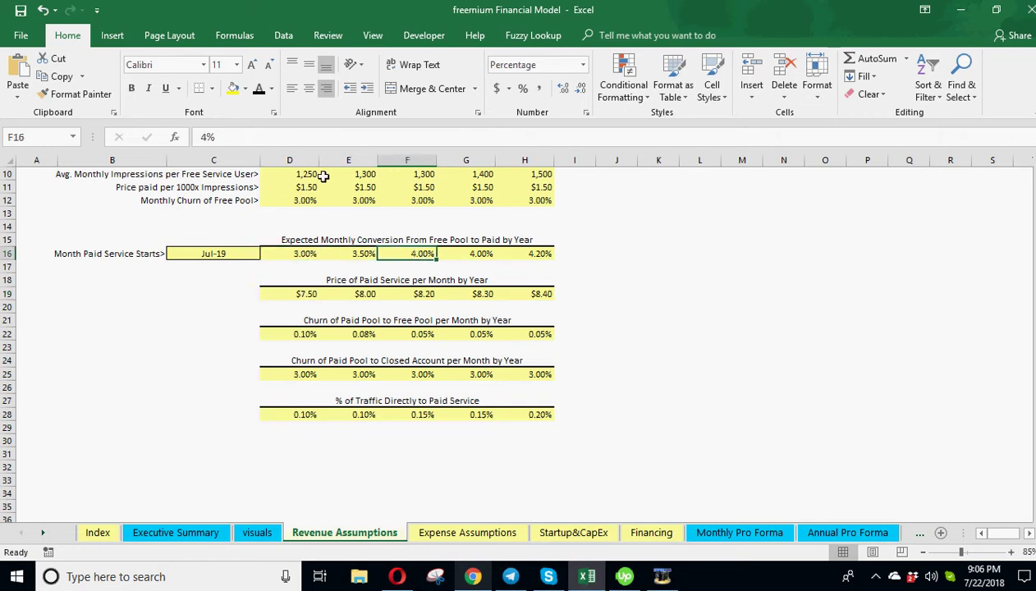
scroll(267, 353, up, 2)
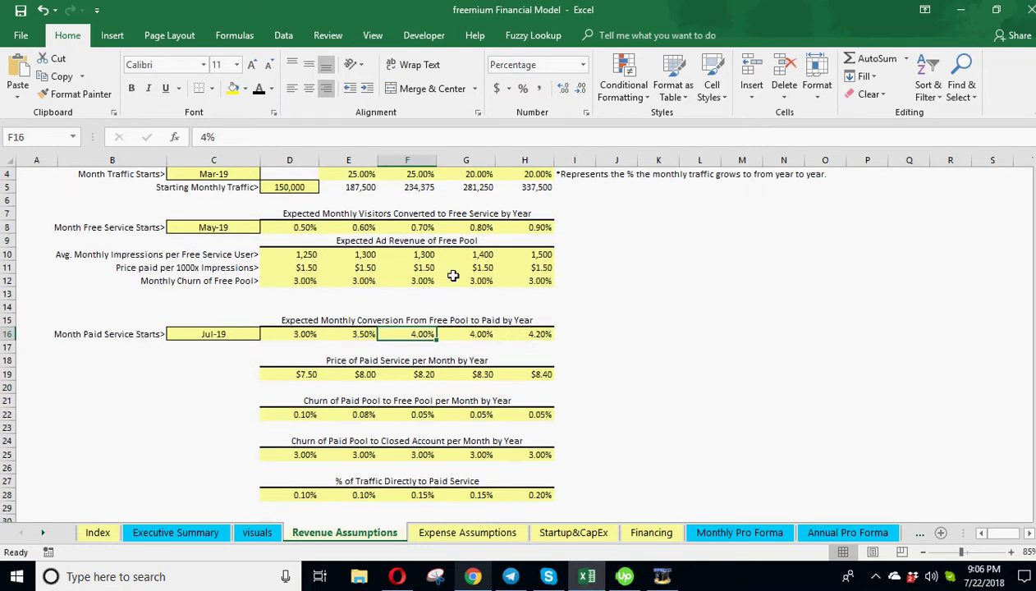
click(301, 372)
key(Right)
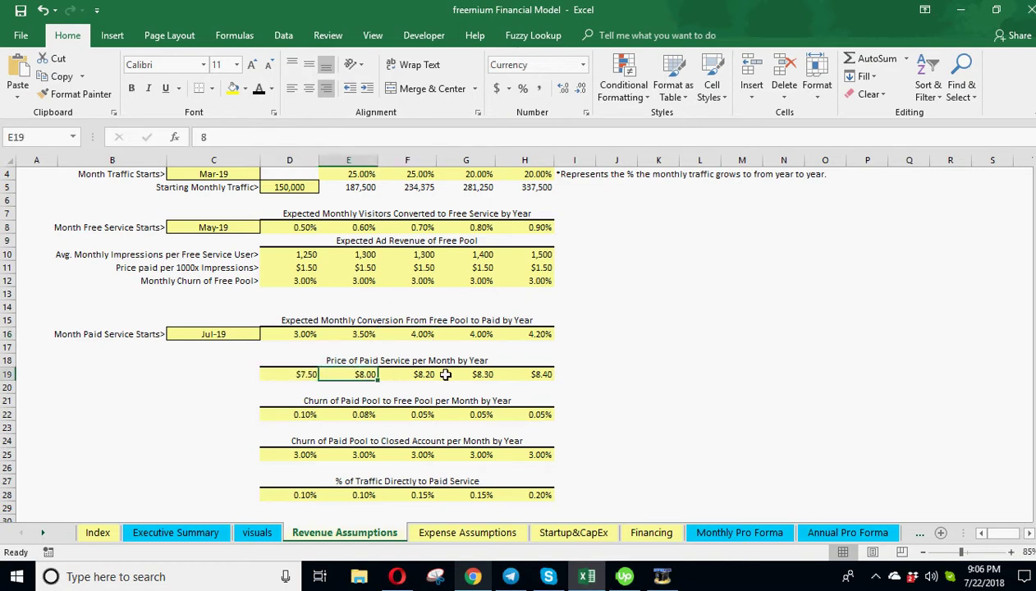
key(Right)
key(Right)
Step: Examine the Churn of Paid Pool to Free Pool per Month for Years 1 to 3 in row 22
scroll(301, 372, down, 2)
click(309, 337)
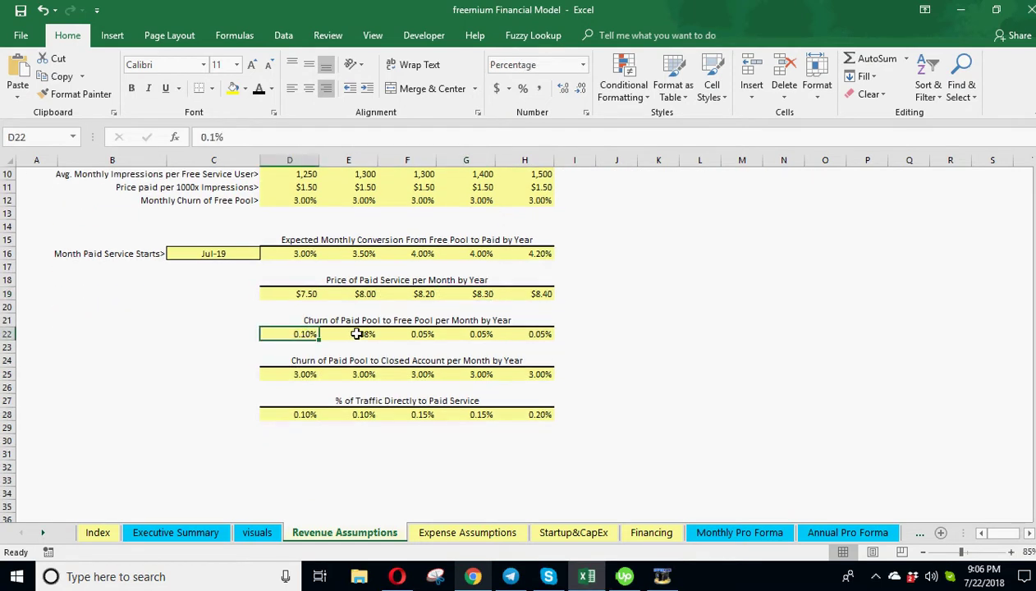
click(359, 335)
click(417, 336)
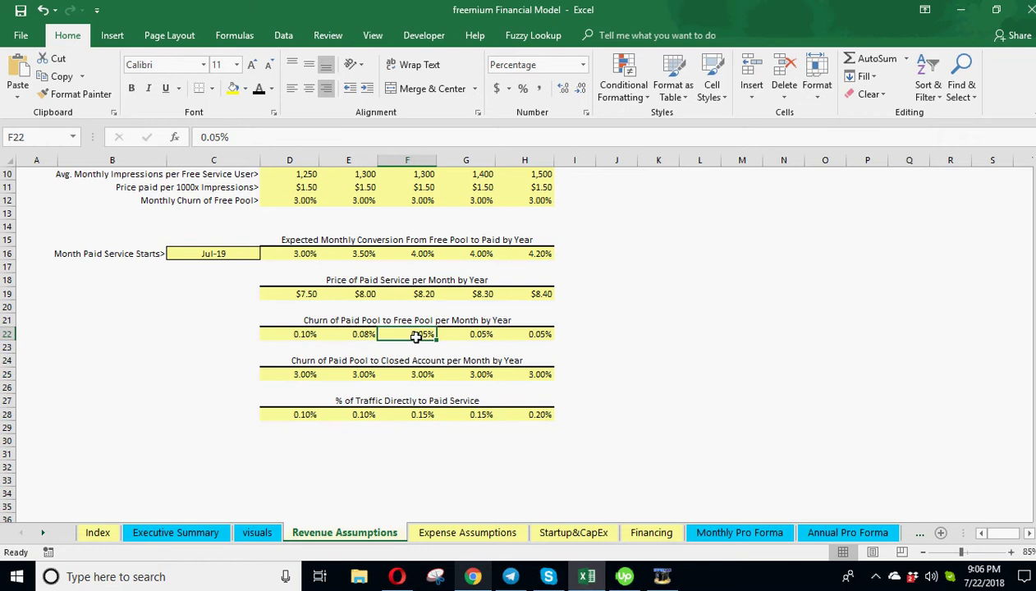
click(309, 336)
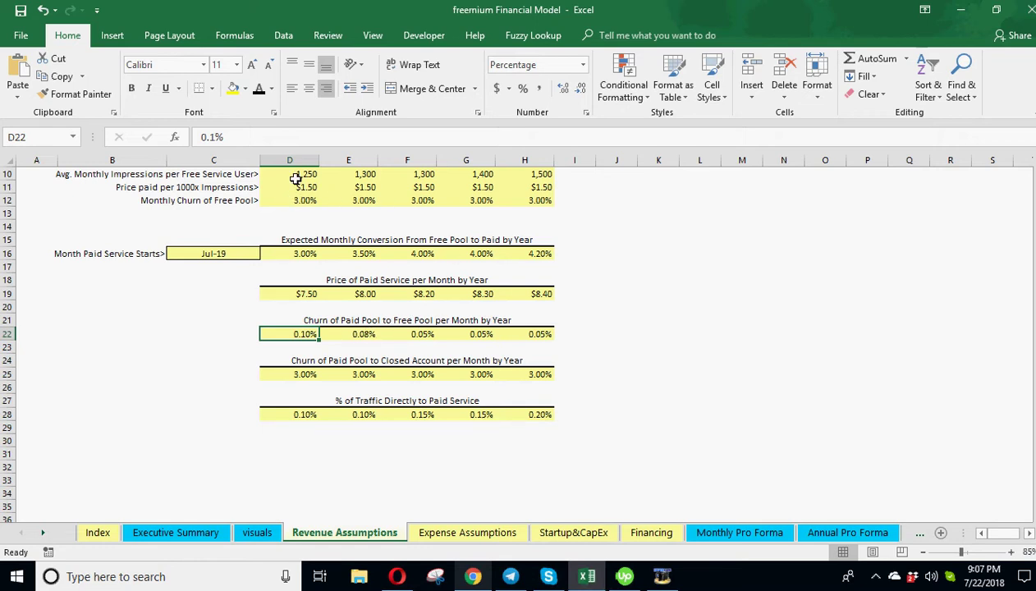
click(363, 334)
Step: Examine the Churn of Paid Pool to Closed Account per Month for Years 1 to 3 in row 25
scroll(315, 341, down, 1)
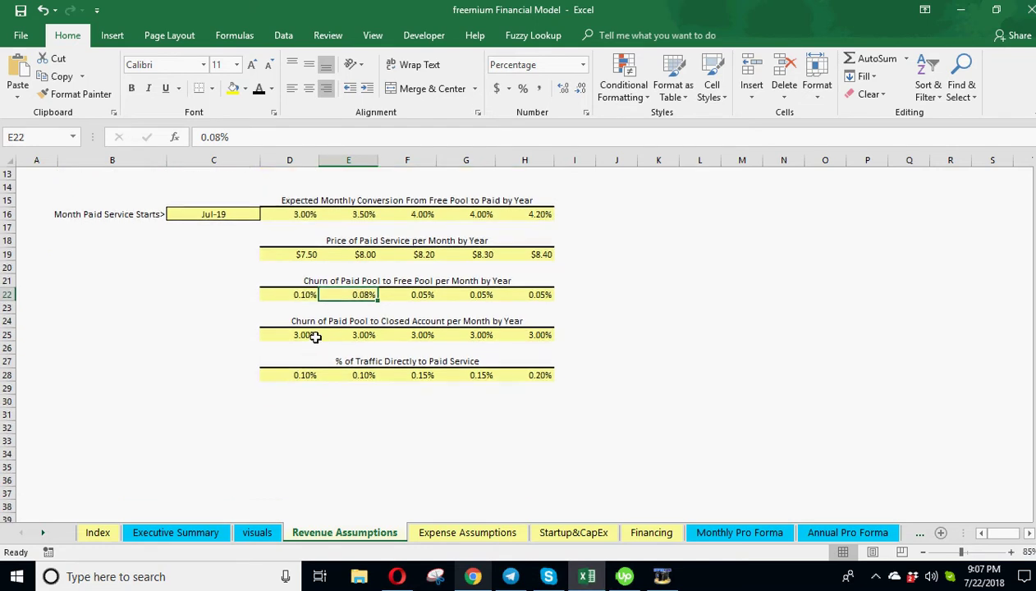
click(315, 337)
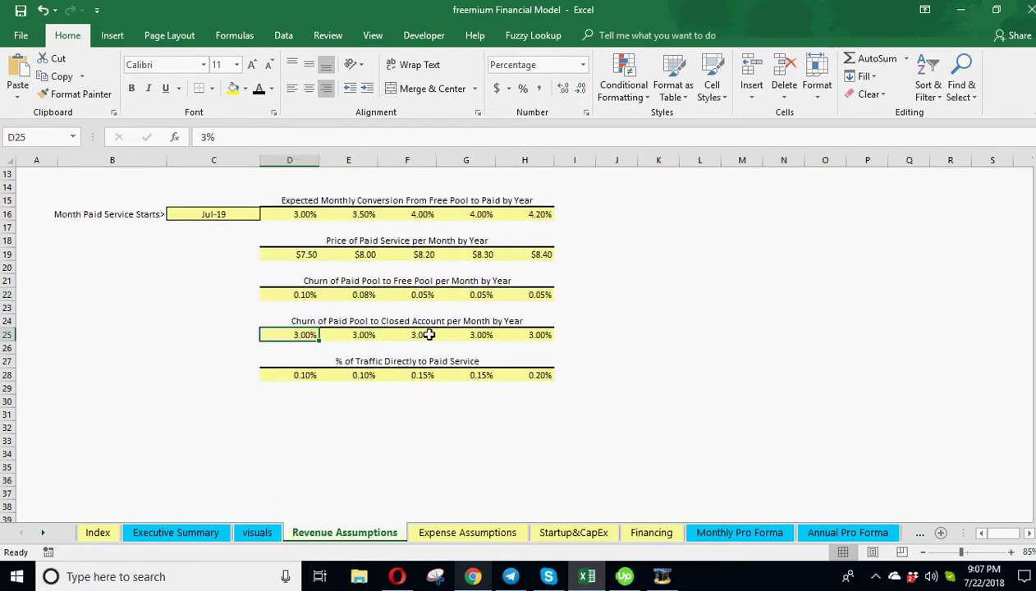
click(359, 333)
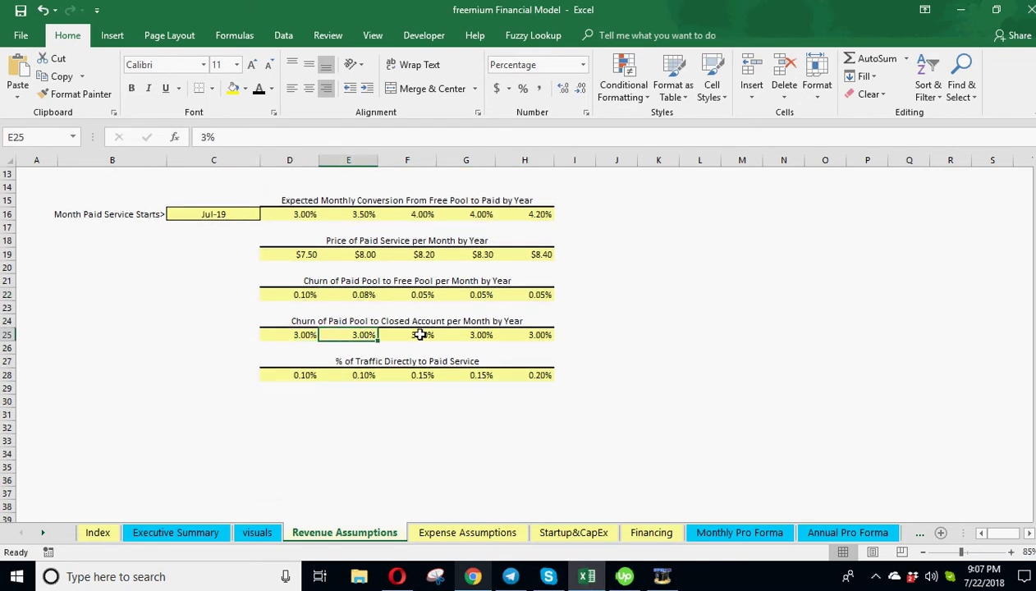
click(420, 335)
click(302, 335)
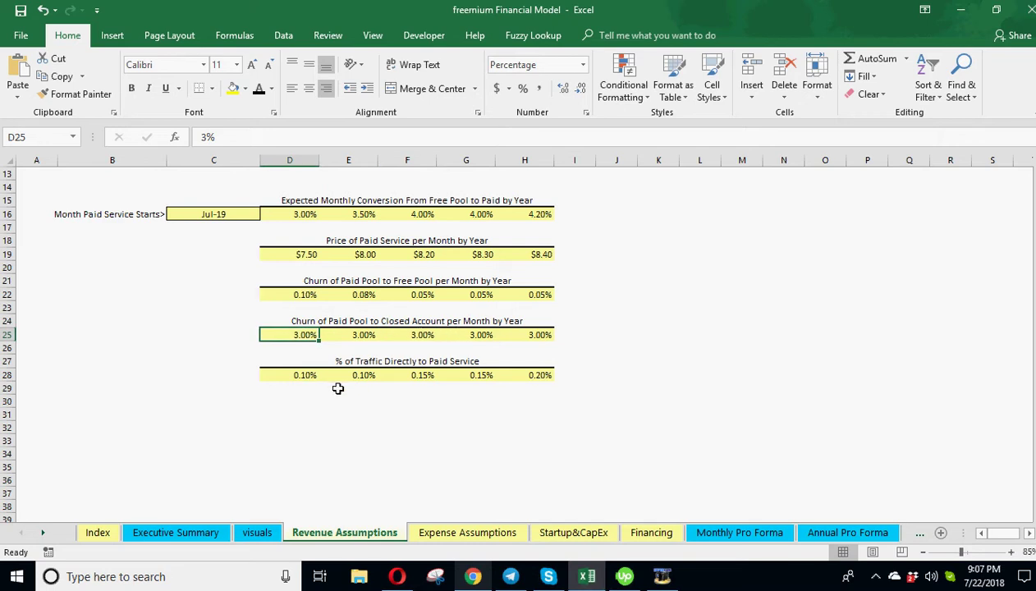
Step: Compare the Year 1 % of Traffic Directly to Paid Service in D28 with the Starting Monthly Traffic in D5
click(303, 376)
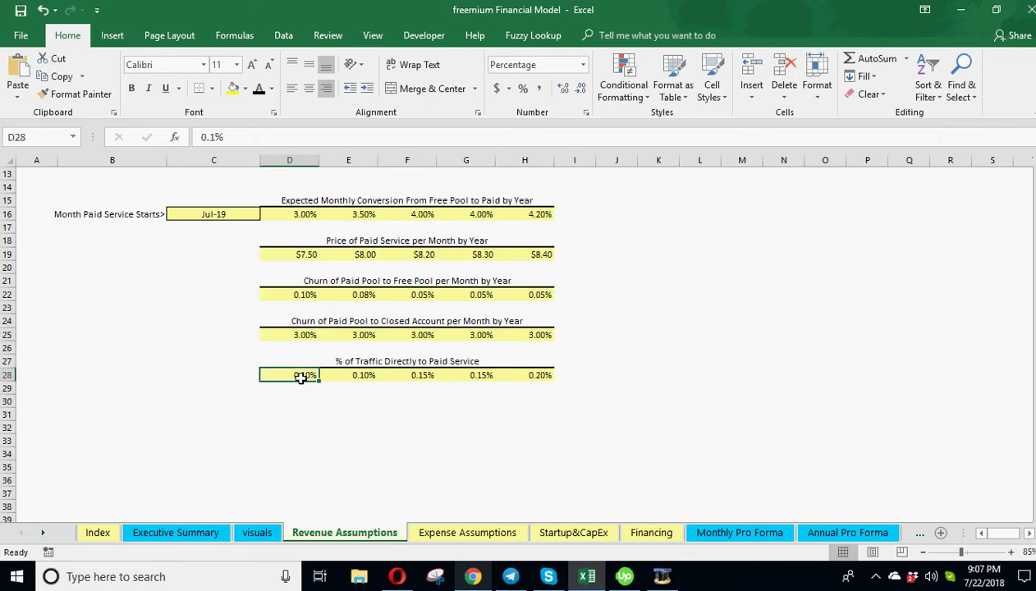
scroll(305, 376, up, 4)
click(291, 228)
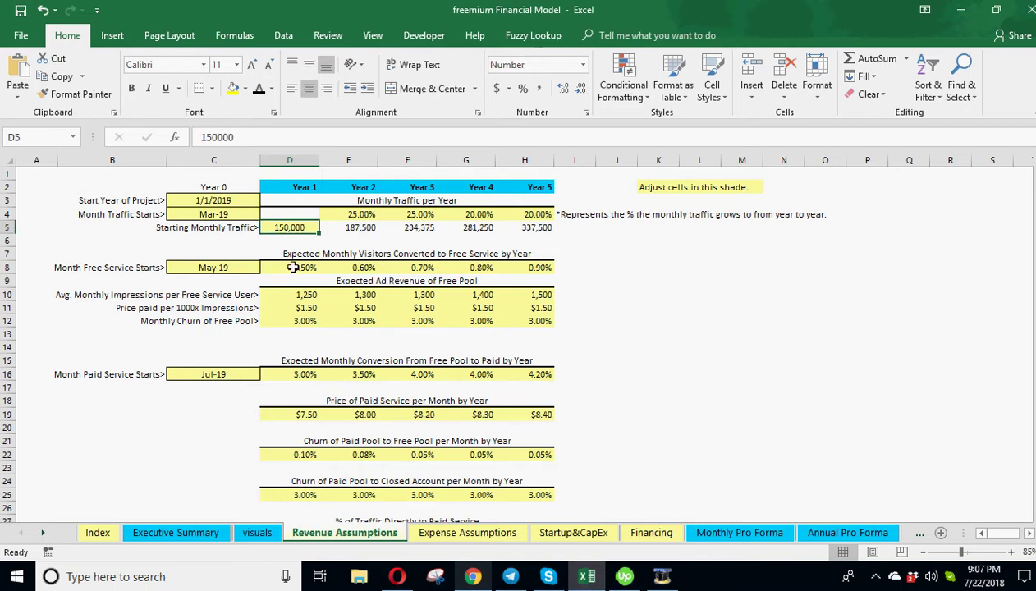
scroll(312, 450, down, 4)
scroll(308, 453, up, 4)
scroll(317, 443, down, 3)
scroll(203, 362, up, 3)
click(696, 356)
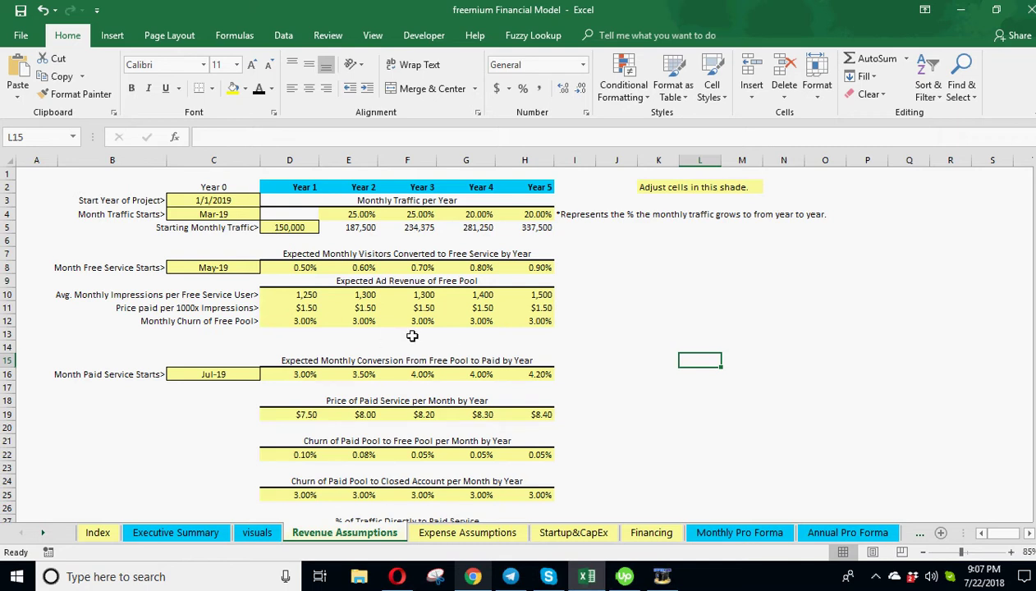
click(622, 428)
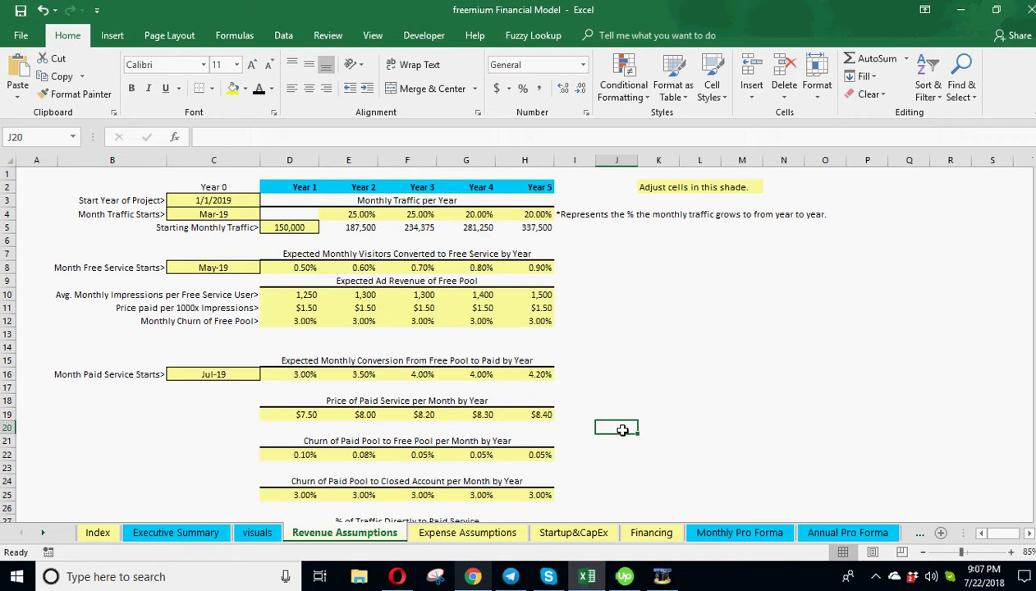
click(621, 414)
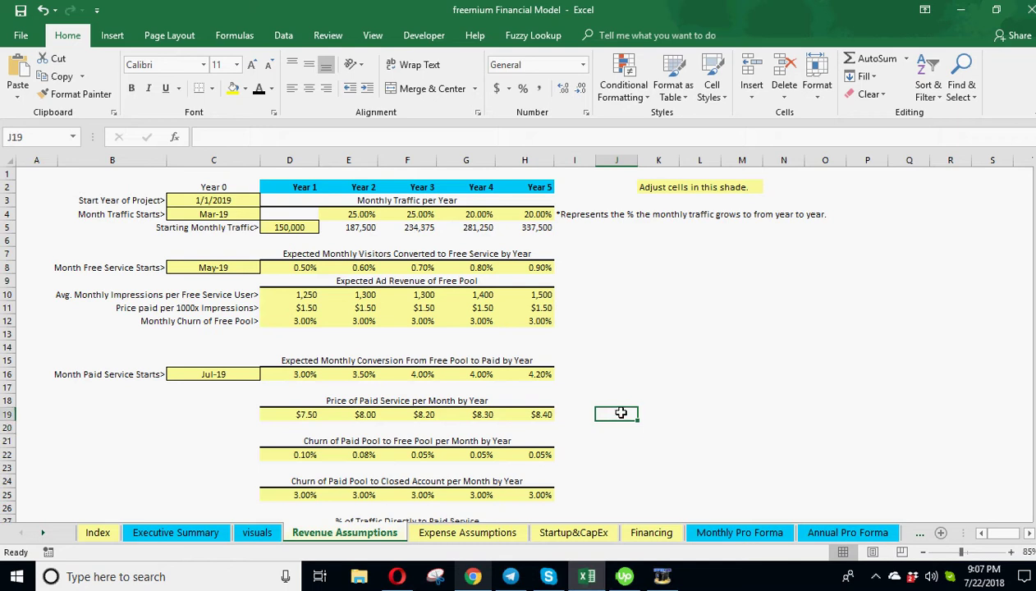
click(625, 373)
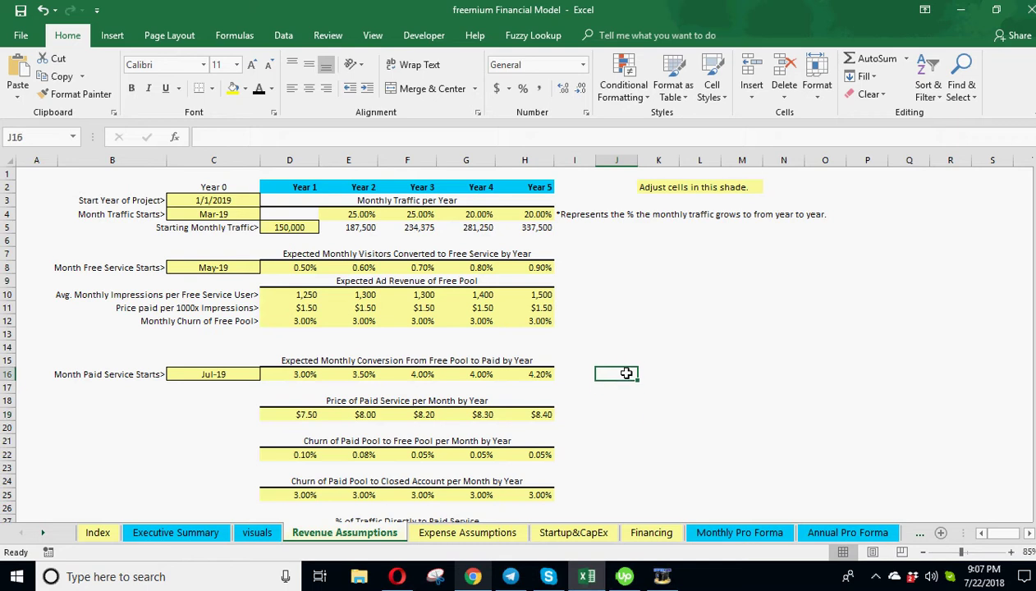
scroll(669, 380, down, 2)
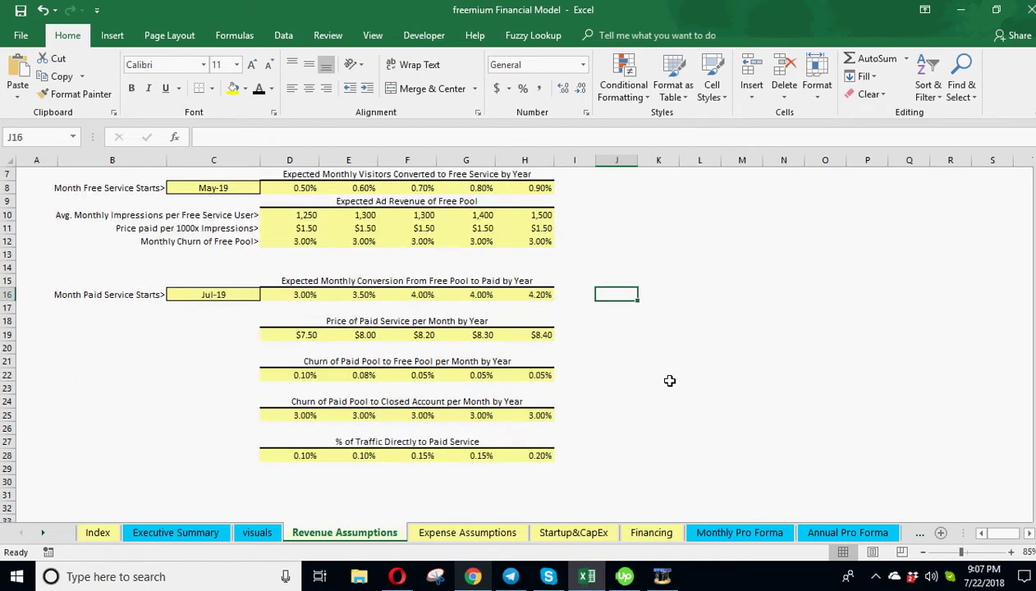
scroll(669, 380, up, 2)
Step: Open the Expense Assumptions sheet and examine the G&A block and the Ceo row's monthly amounts for Years 1 to 4
click(444, 530)
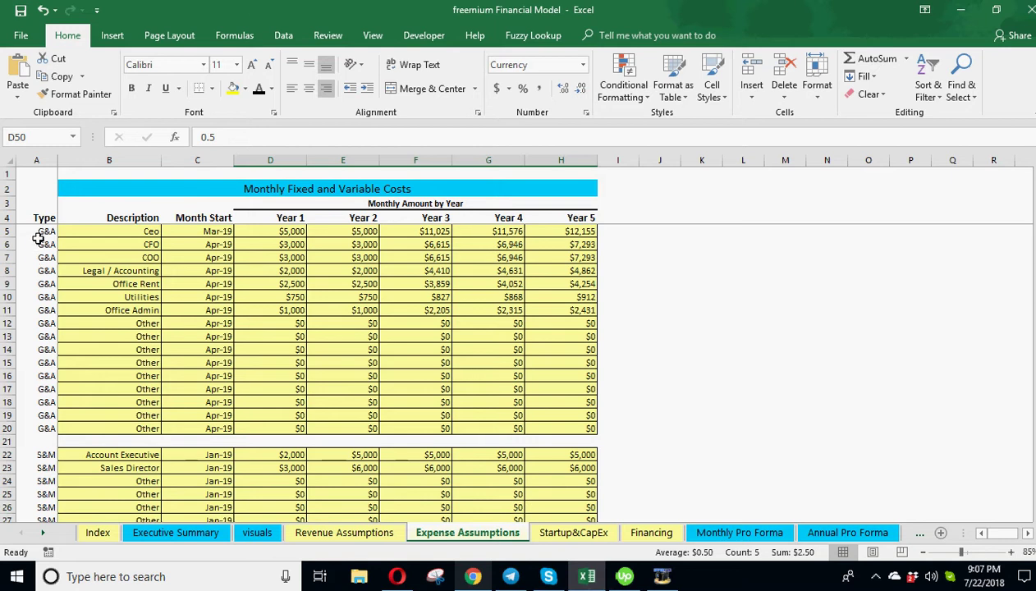
drag(45, 236, 263, 428)
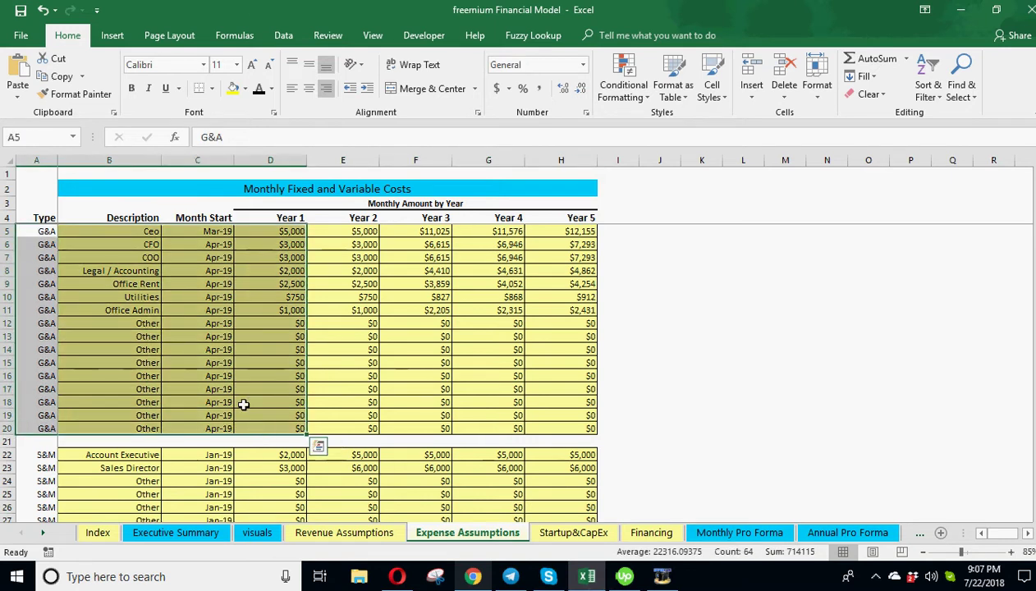
click(279, 231)
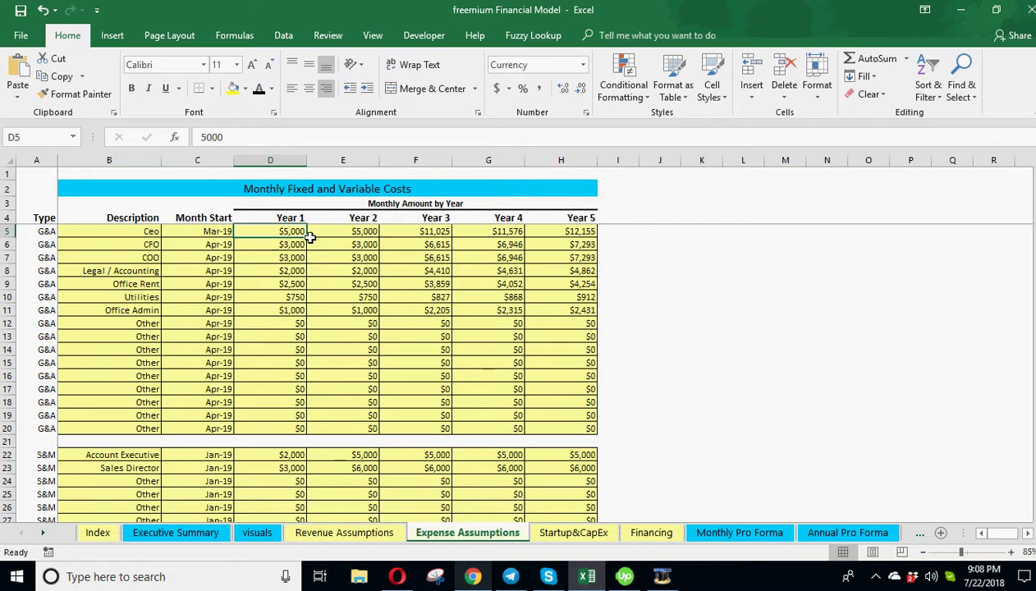
click(357, 233)
click(417, 231)
click(484, 232)
Step: Examine the Month Start dates of the G&A expenses in column C and their descriptions in B5:B19
click(202, 232)
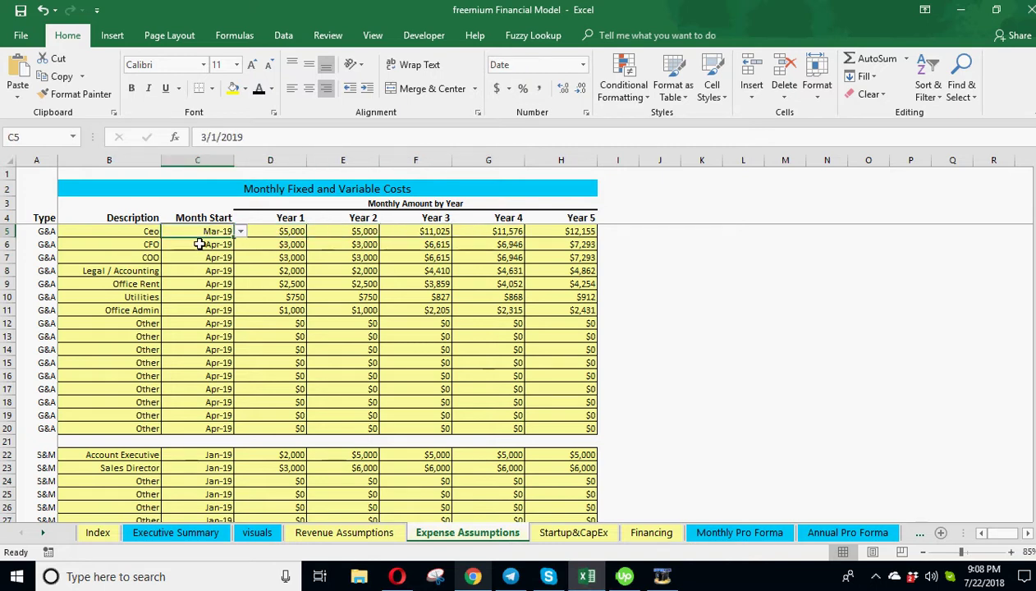
click(201, 257)
click(199, 296)
click(176, 345)
click(210, 231)
click(207, 270)
click(206, 309)
click(203, 337)
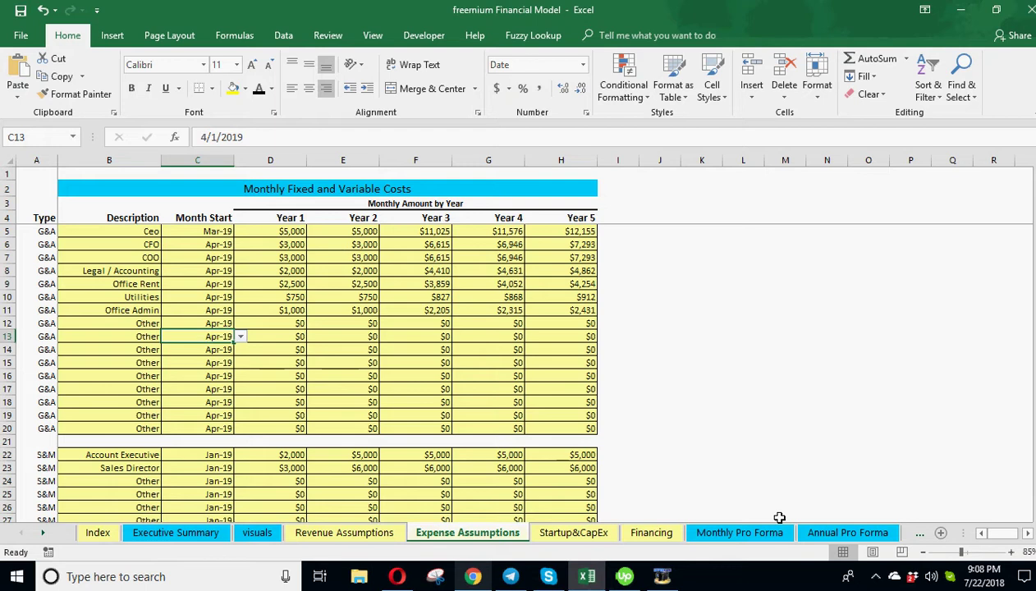
click(203, 272)
click(129, 235)
drag(129, 235, 145, 416)
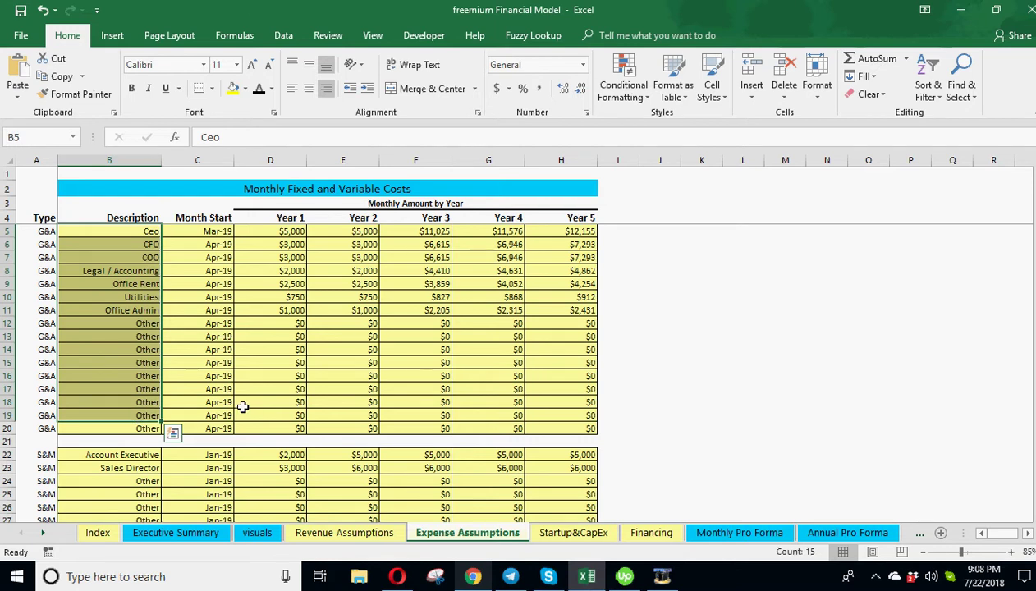
Step: Examine the S&M expense rows 22 to 29, including the Account Executive and Sales Director descriptions
scroll(240, 407, down, 4)
drag(37, 297, 43, 389)
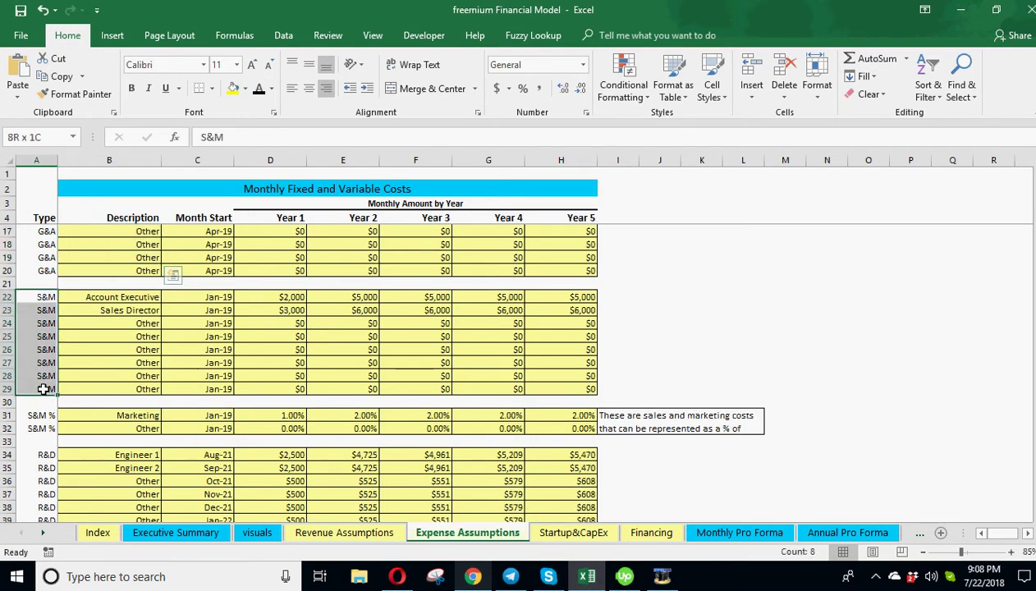
click(105, 297)
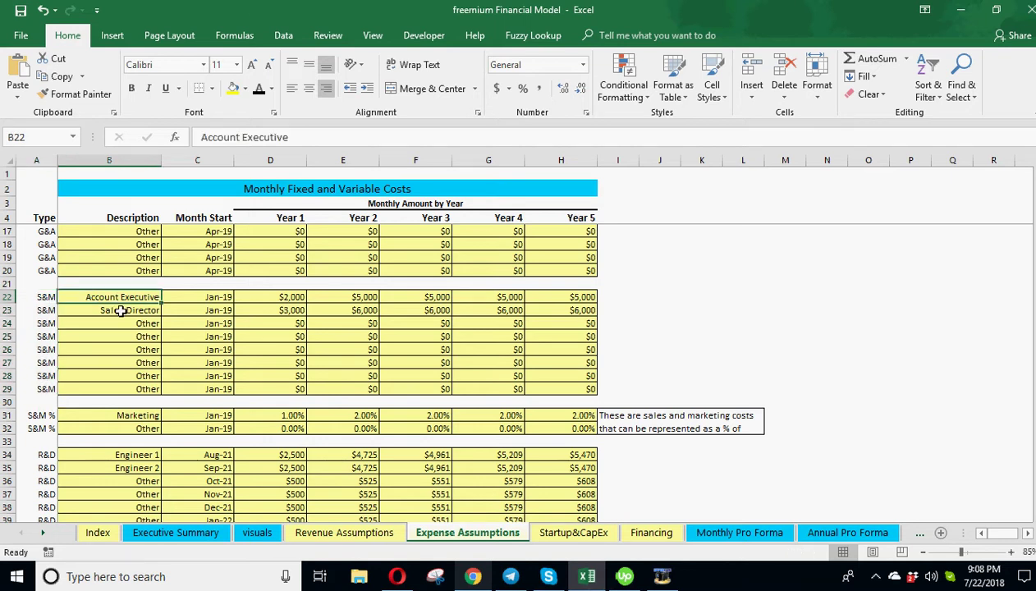
click(120, 310)
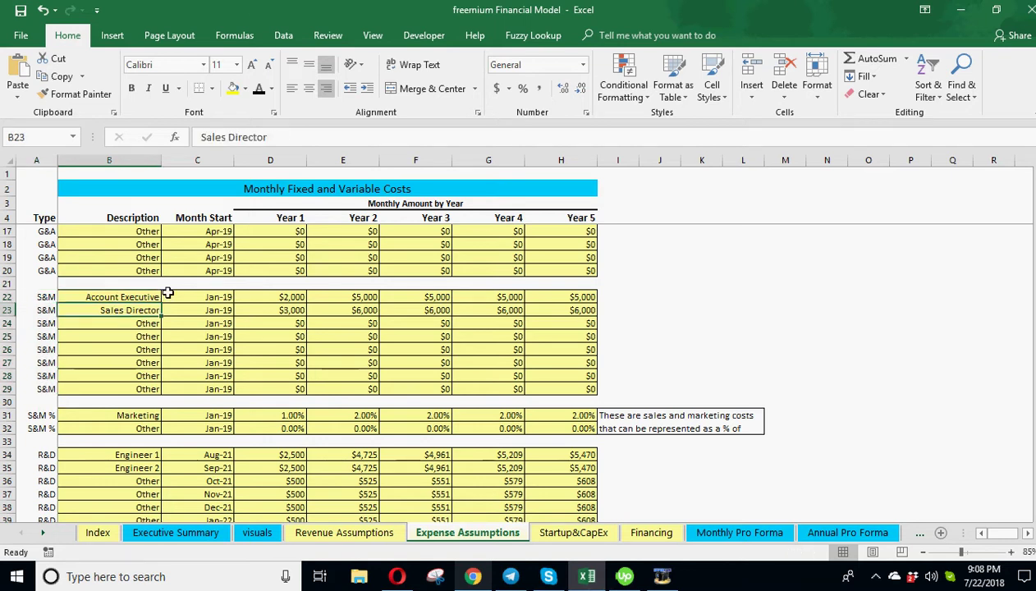
click(142, 298)
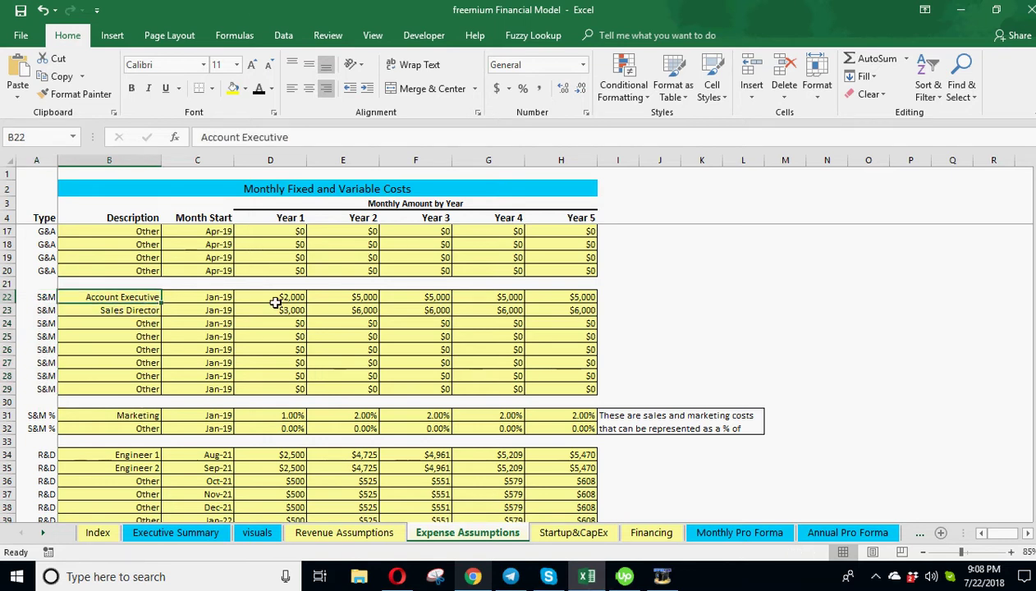
Step: Check the Sales Director's Year 1 to Year 3 monthly amounts and the S&M Month Start dates in column C
click(289, 311)
click(345, 311)
click(426, 313)
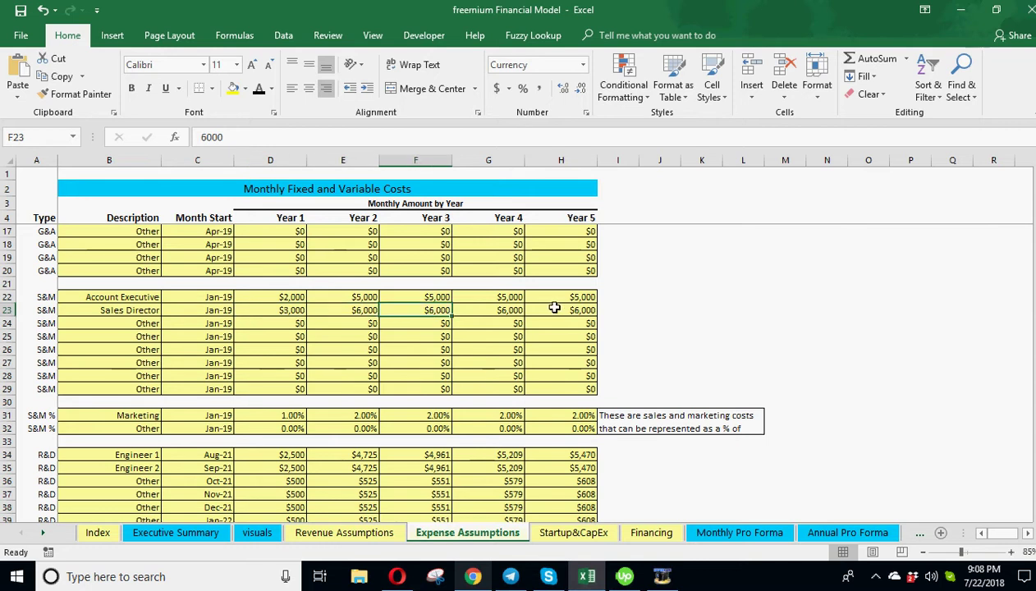
click(197, 297)
click(199, 310)
click(204, 350)
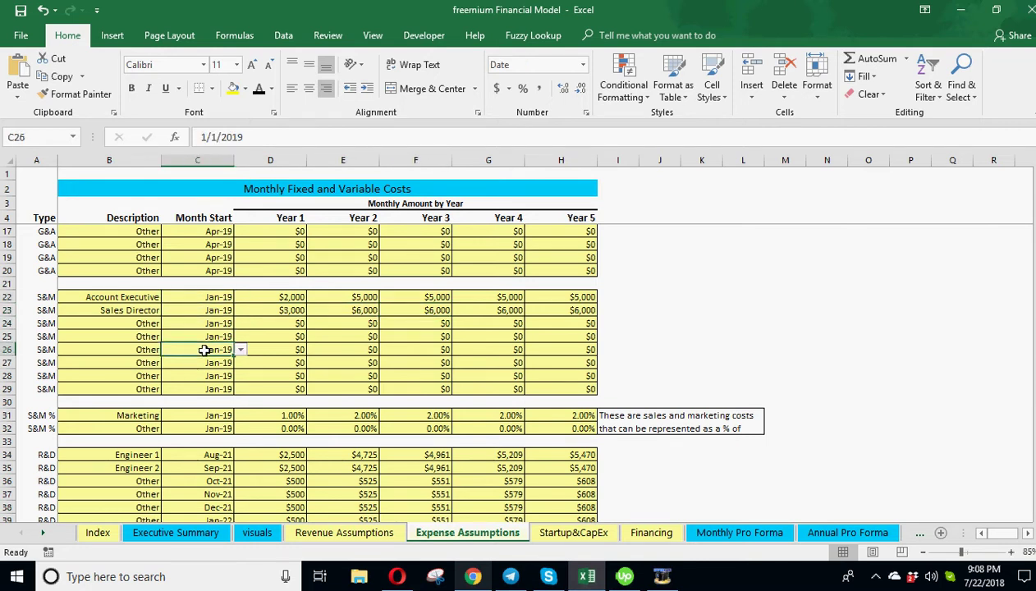
Step: Examine the S&M % rows for Marketing and Other in rows 31 and 32
scroll(204, 349, down, 2)
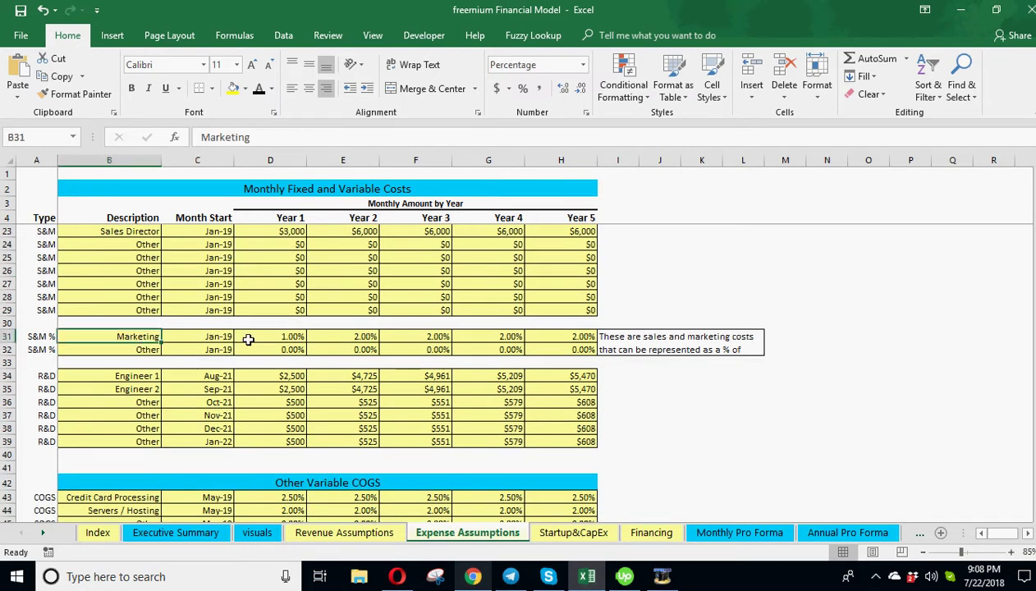
click(137, 351)
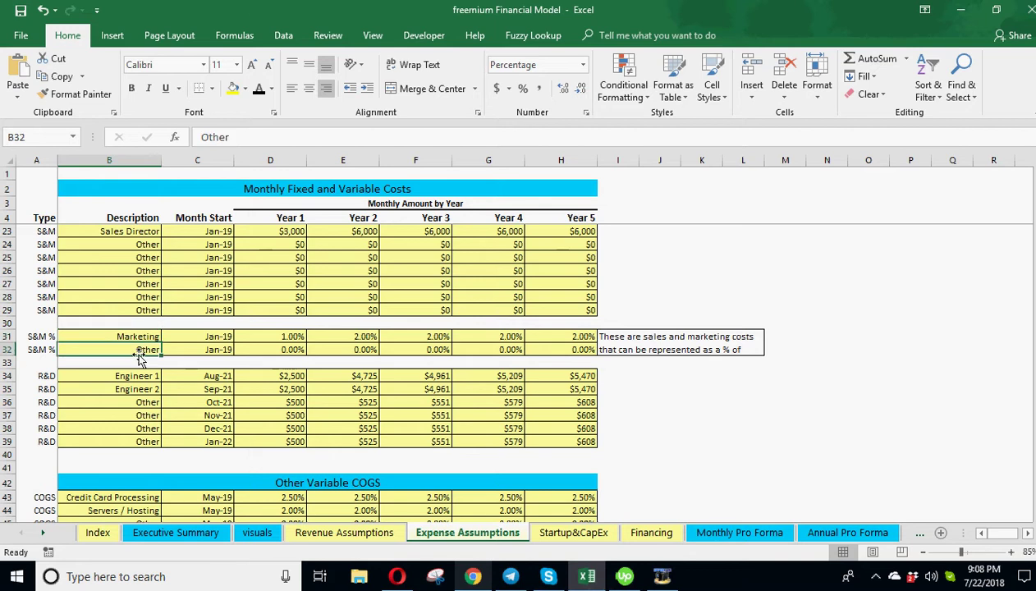
click(35, 338)
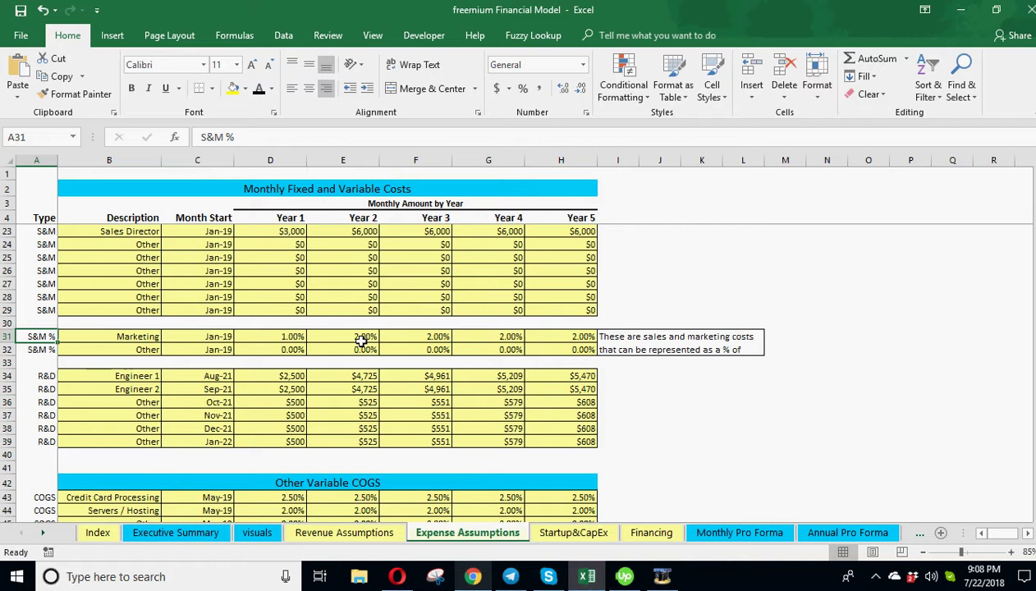
Step: Review the Marketing percentages for Years 1 to 5 in D31:H31
click(291, 339)
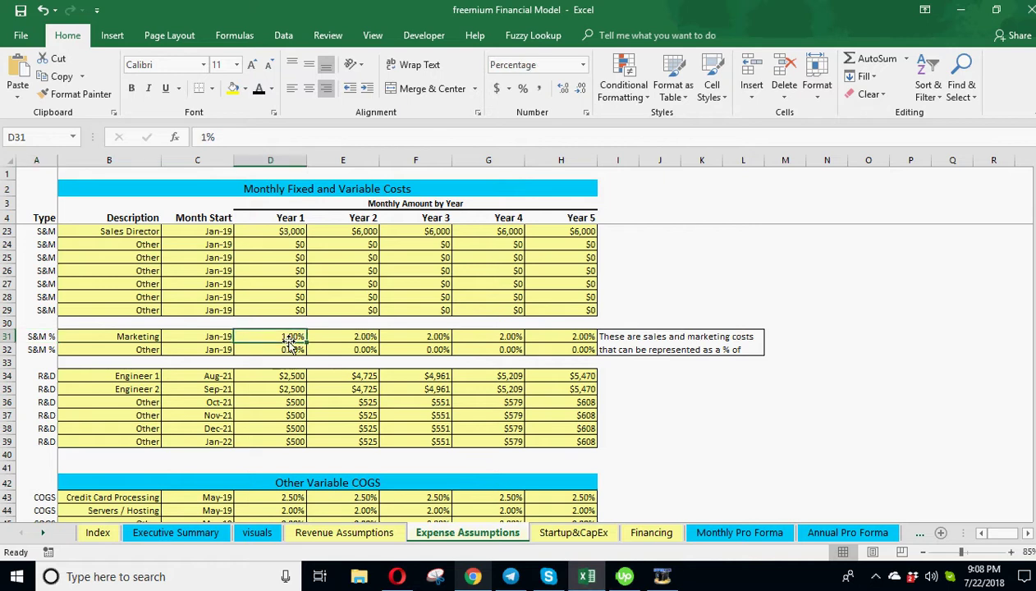
click(341, 337)
click(408, 334)
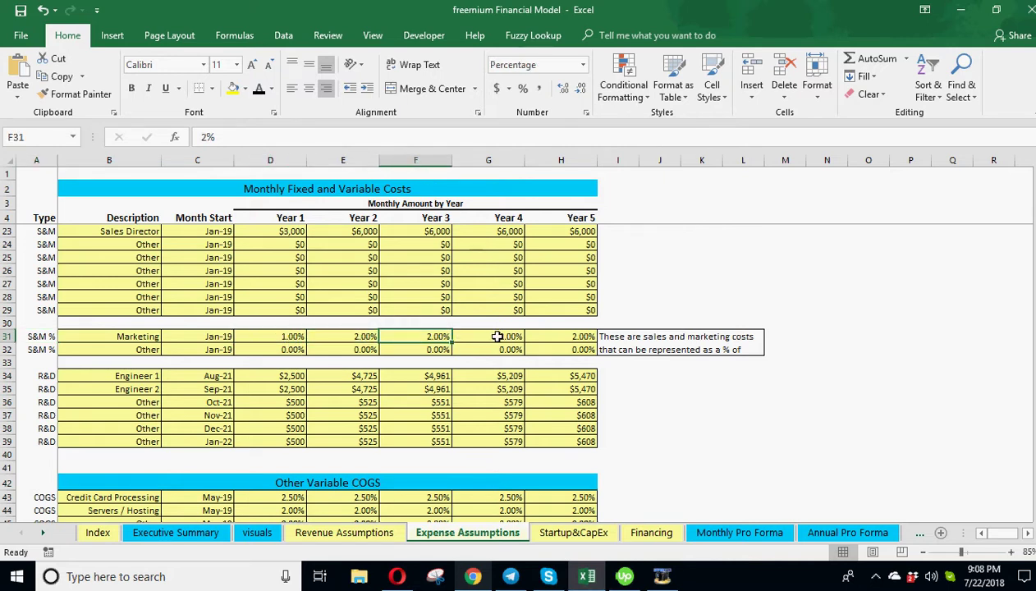
click(493, 332)
click(551, 331)
click(503, 336)
click(417, 337)
click(347, 337)
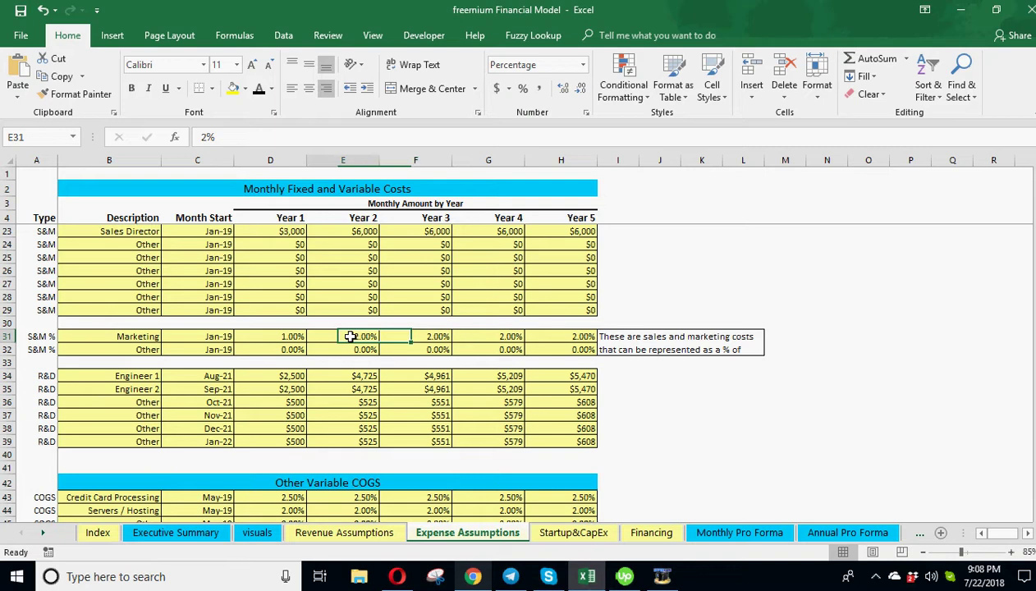
click(282, 337)
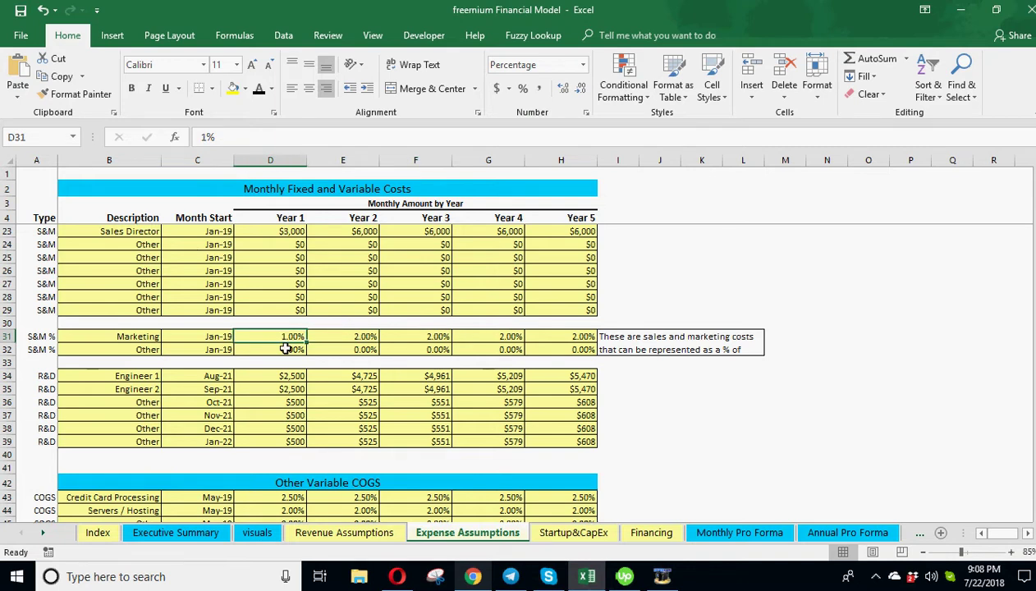
click(350, 336)
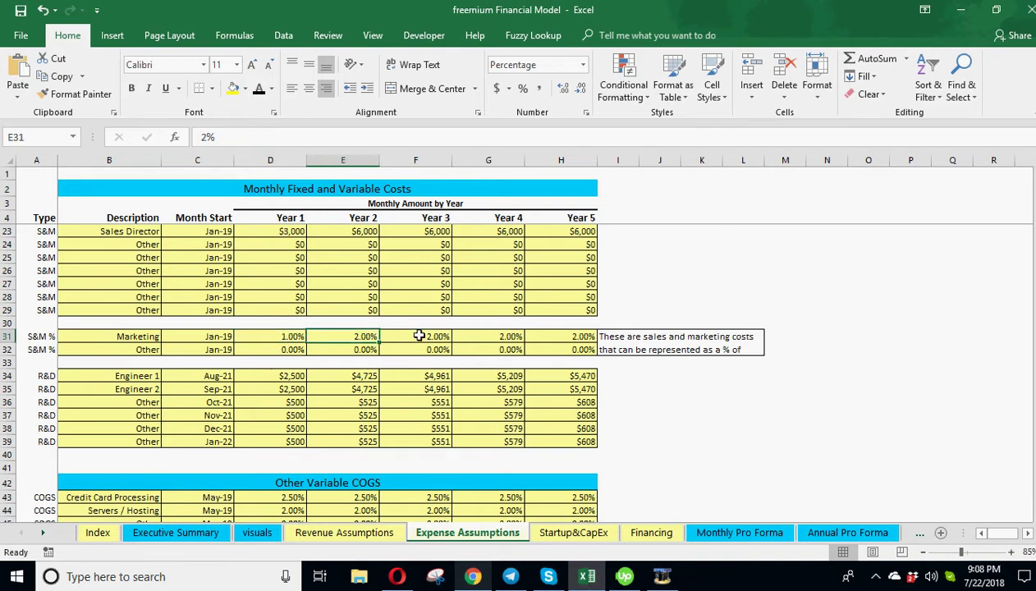
click(422, 337)
click(497, 337)
click(538, 335)
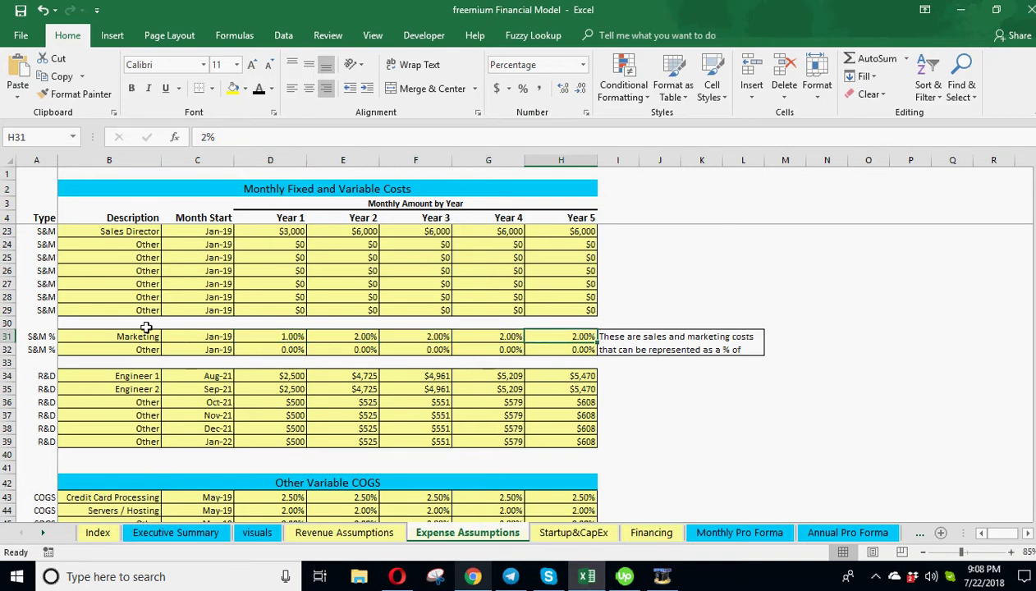
Step: Examine the R&D expense block in rows 34 to 39, covering its type labels and descriptions
scroll(205, 363, down, 2)
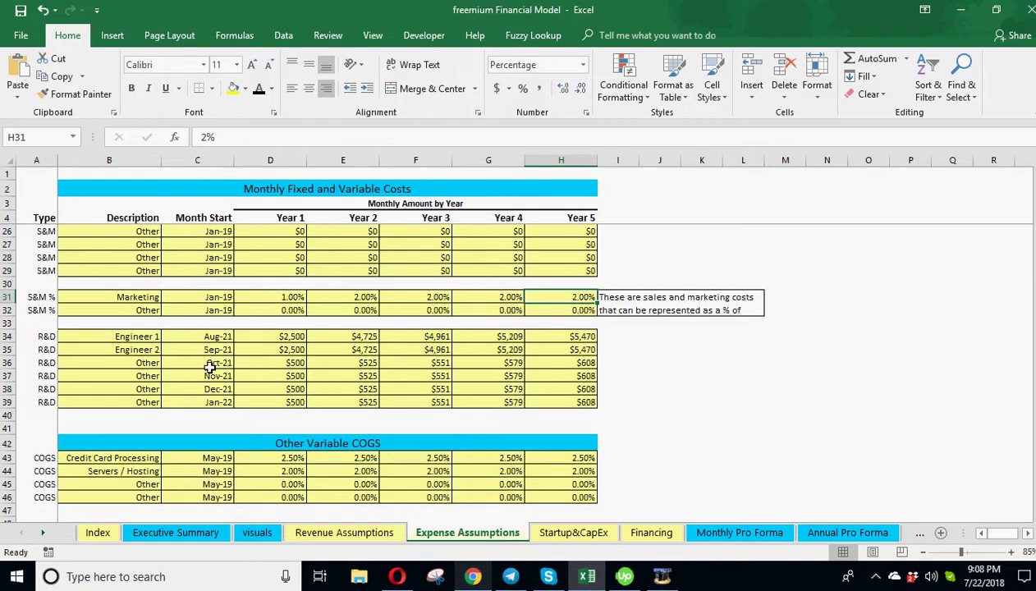
drag(41, 297, 42, 361)
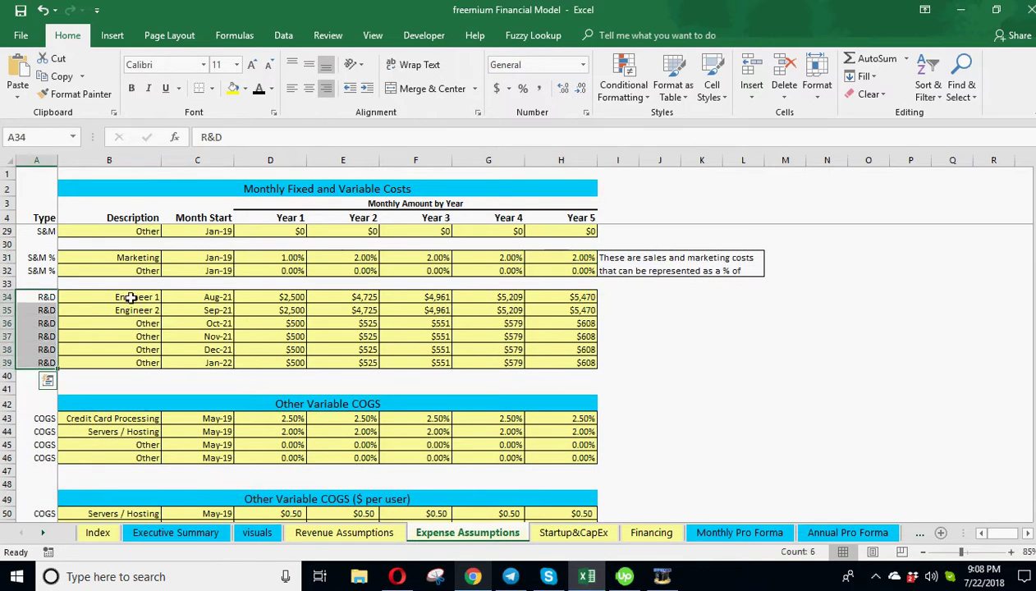
drag(134, 296, 127, 340)
click(128, 344)
drag(139, 298, 141, 362)
click(131, 338)
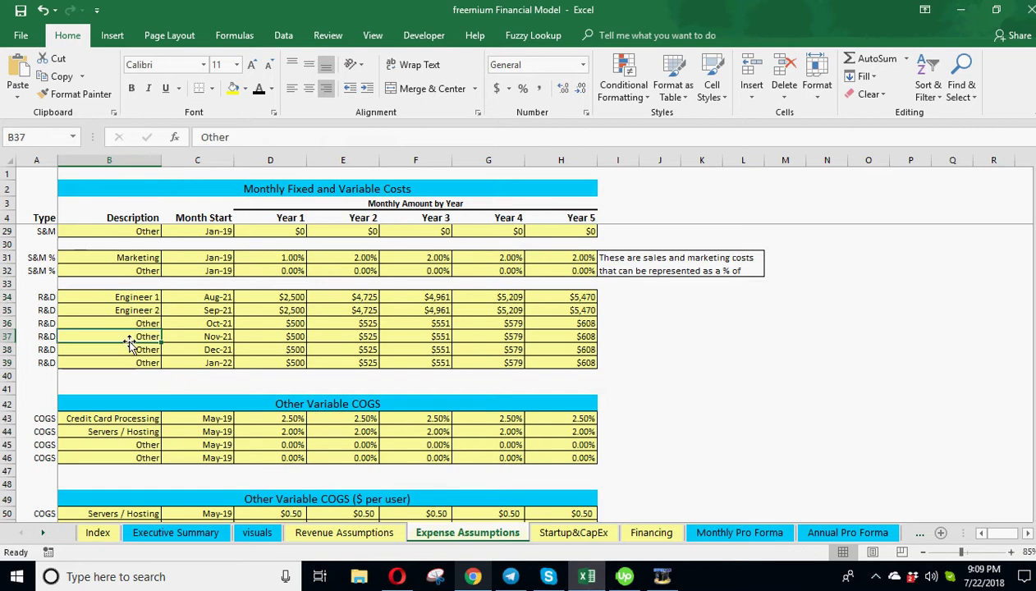
Step: Review the Engineer 1, Engineer 2 and Other R&D entries and check Engineer 1's Year 1 monthly amount in D34
click(131, 298)
click(129, 313)
click(134, 297)
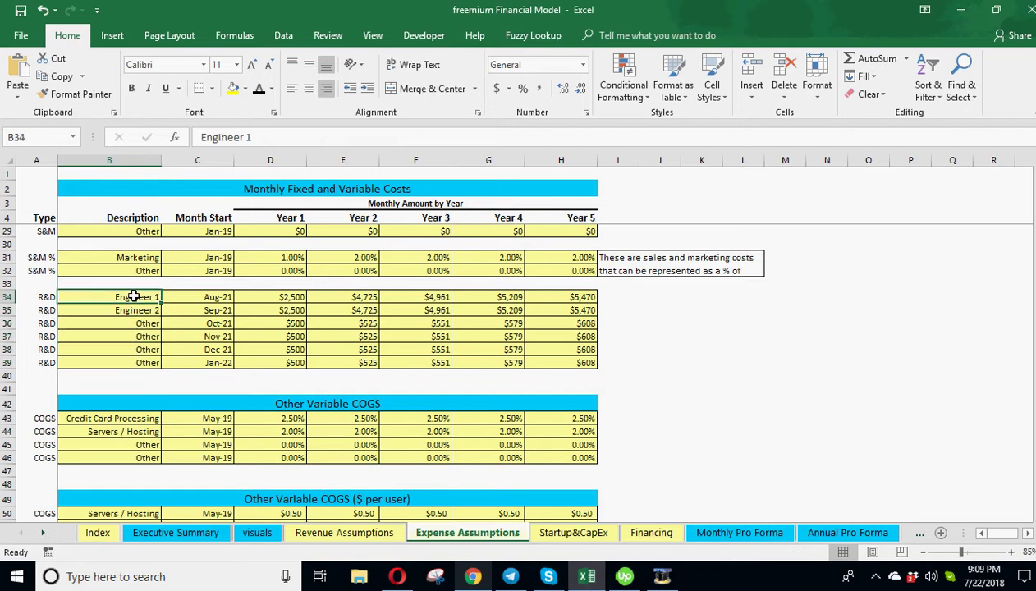
click(131, 312)
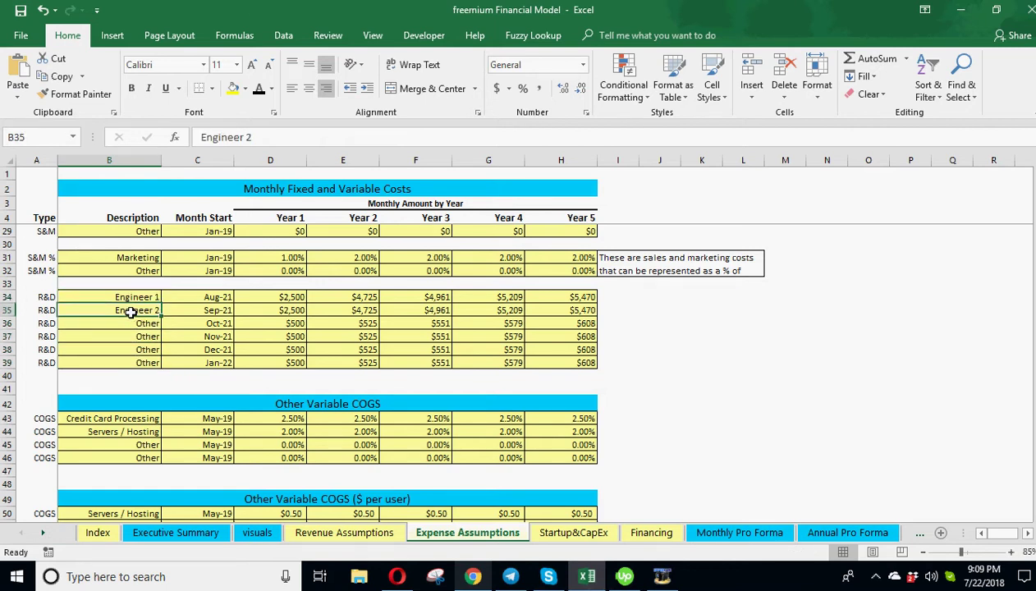
click(130, 325)
click(130, 362)
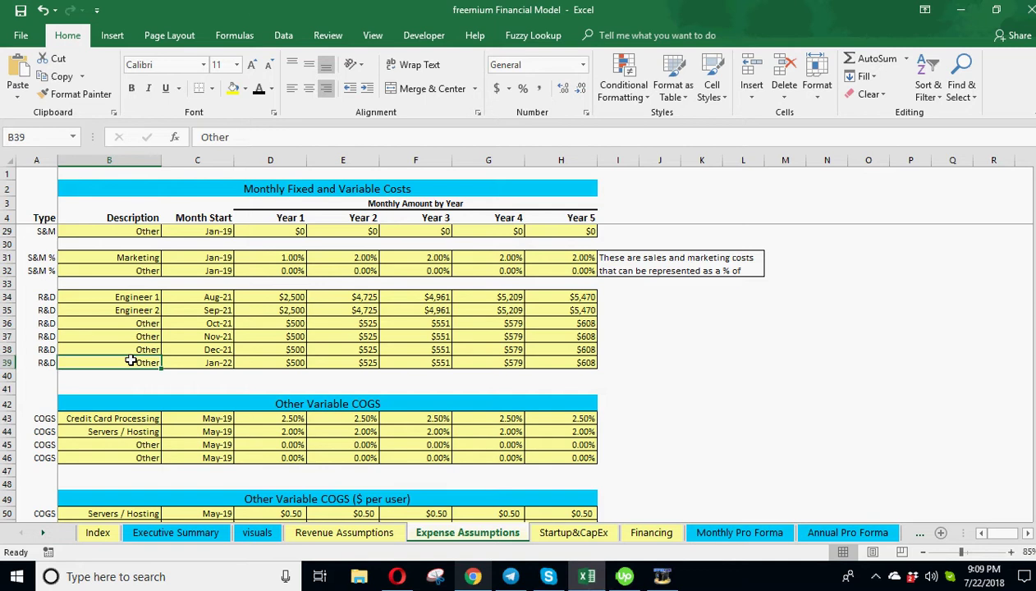
click(293, 296)
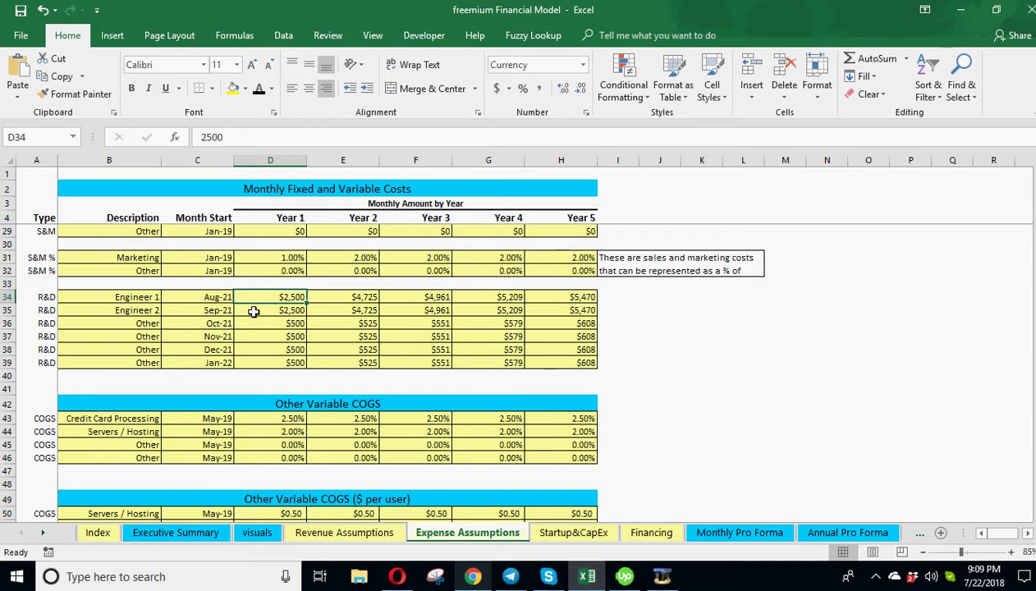
Step: Check the start months of the R&D rows in C34:C37 and the Year 1 amount in D37
click(218, 297)
click(216, 309)
click(226, 323)
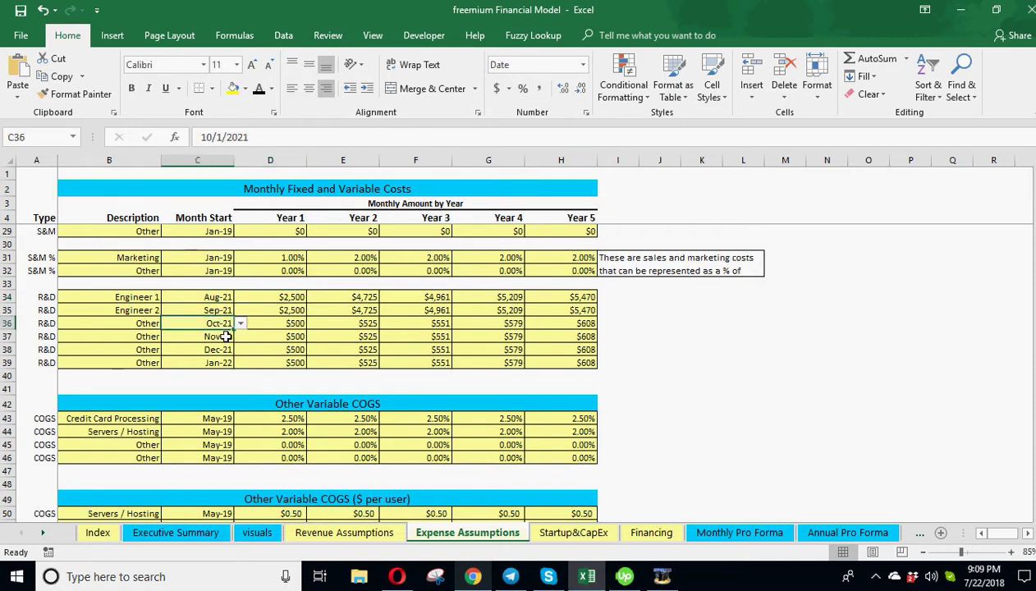
click(224, 336)
click(272, 334)
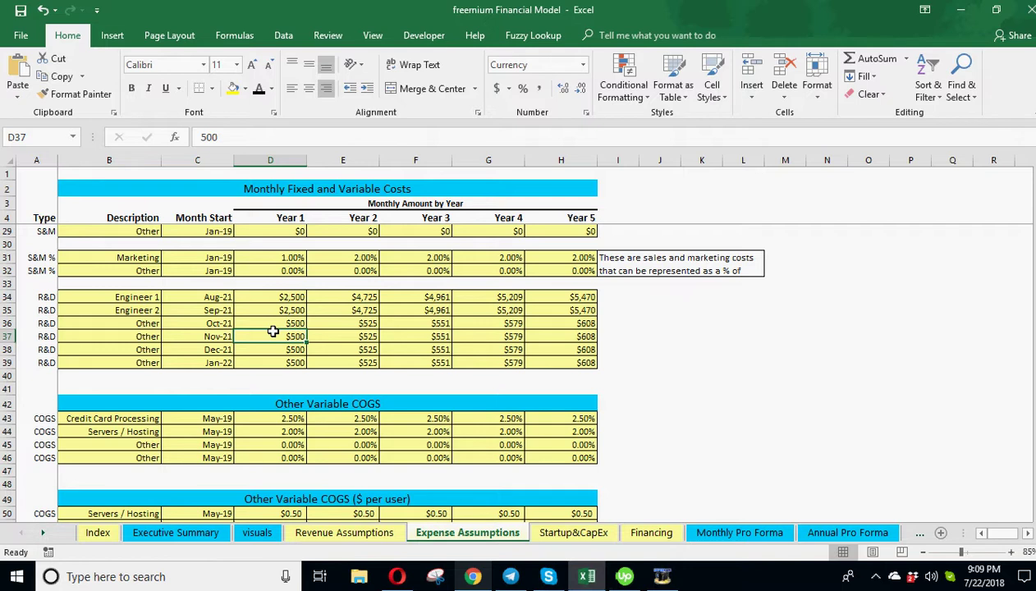
Step: Compare the Other Variable COGS section with the $ per user section, including the Year 1 Servers / Hosting cost in D50
scroll(273, 330, down, 2)
scroll(273, 331, up, 3)
scroll(273, 331, down, 4)
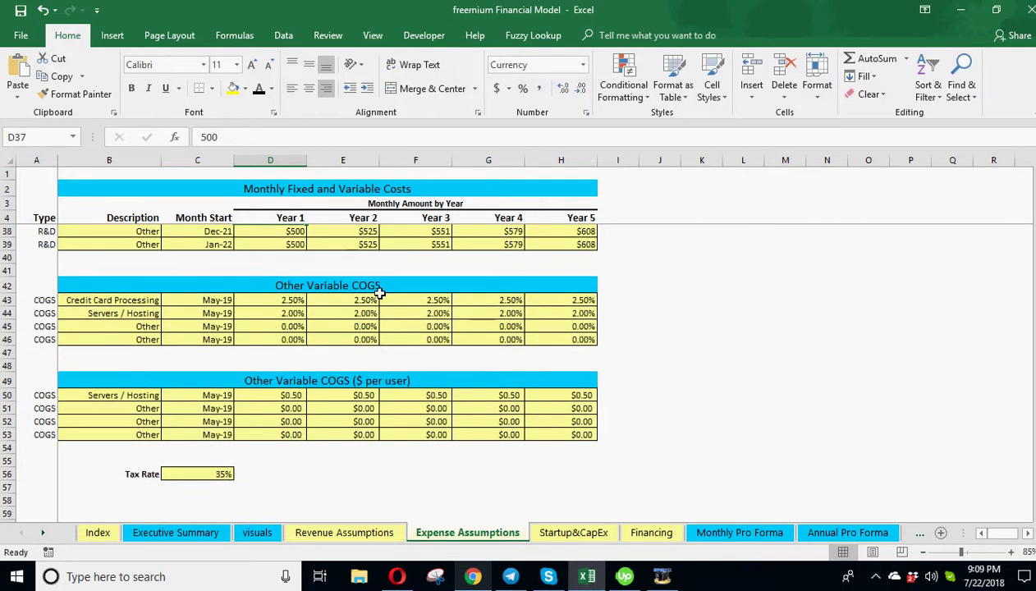
click(351, 288)
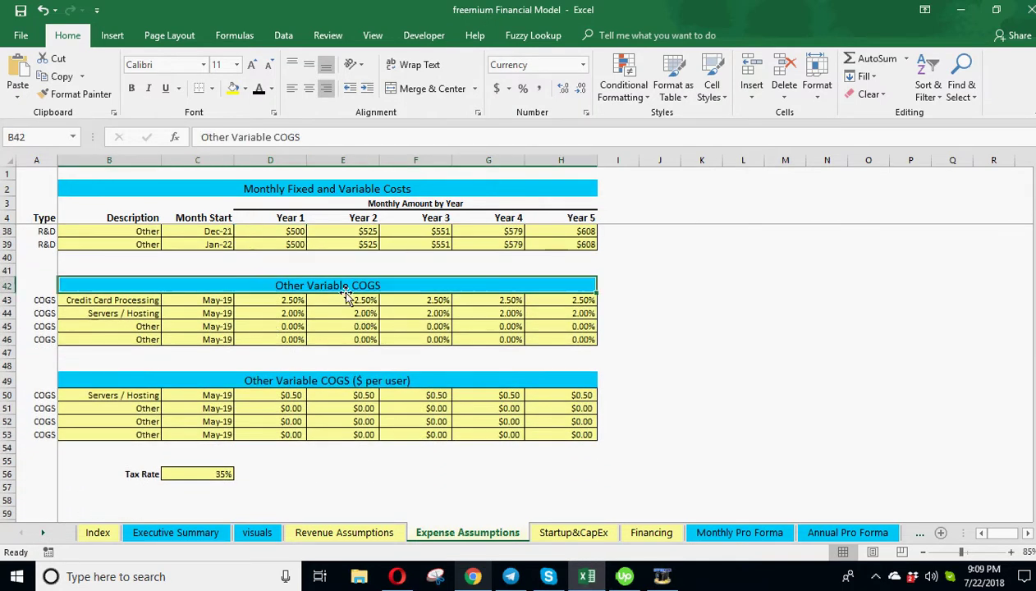
click(305, 380)
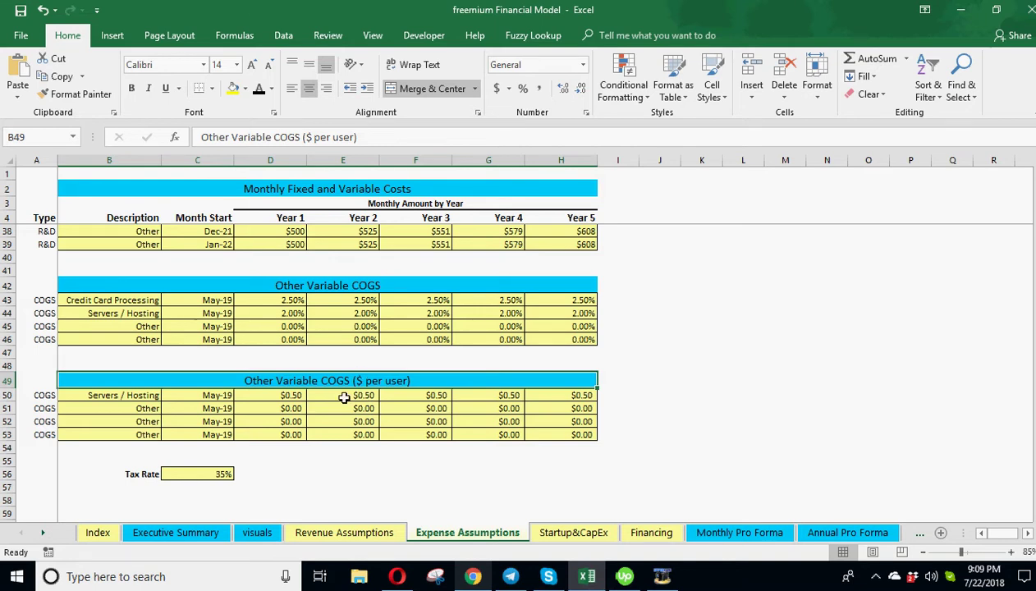
click(285, 397)
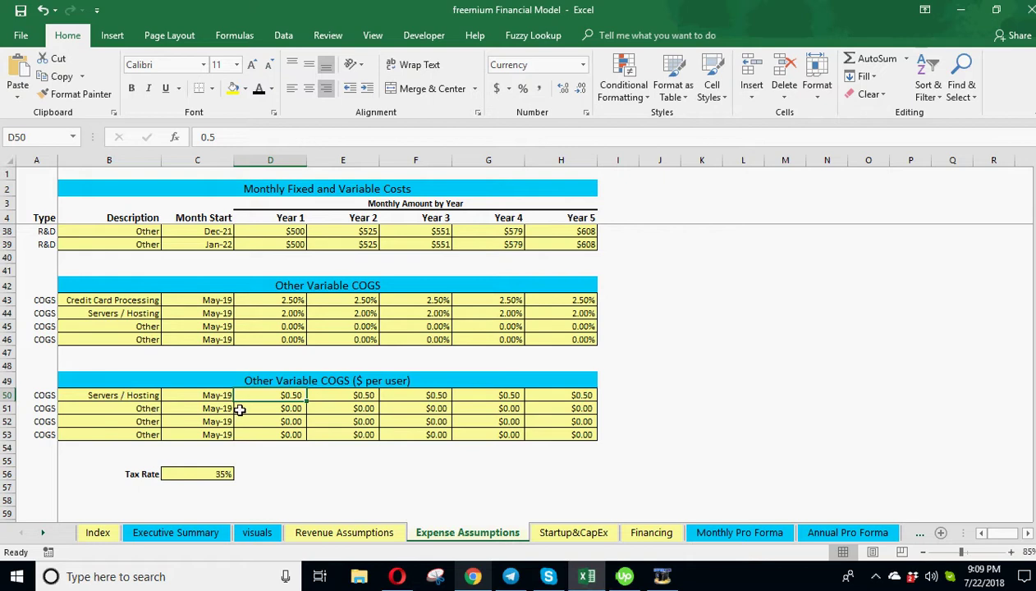
Step: Review the Other Variable COGS entries and their percentages by year in B43:H46
click(292, 301)
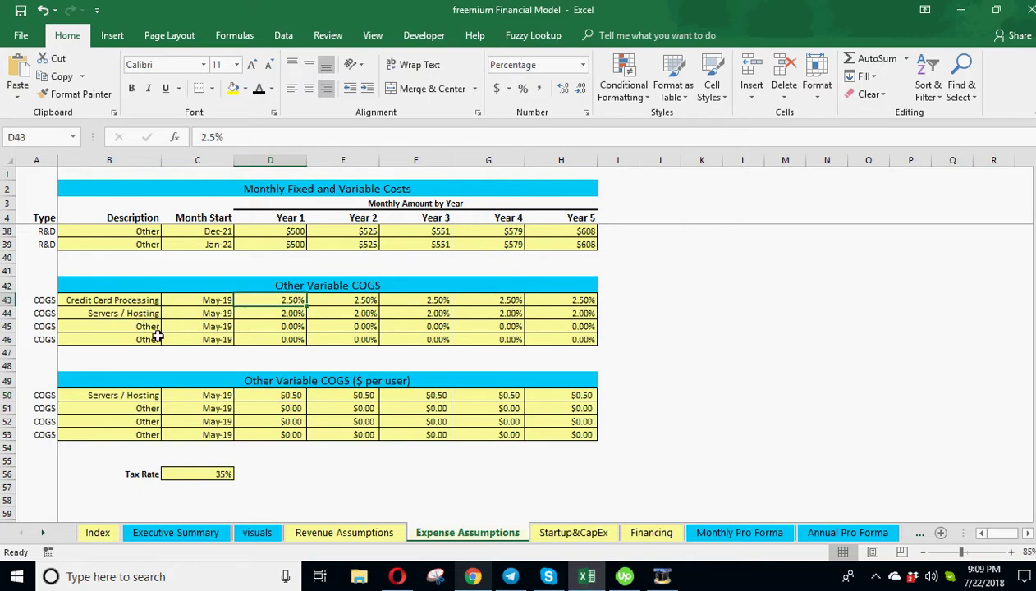
drag(152, 326, 152, 339)
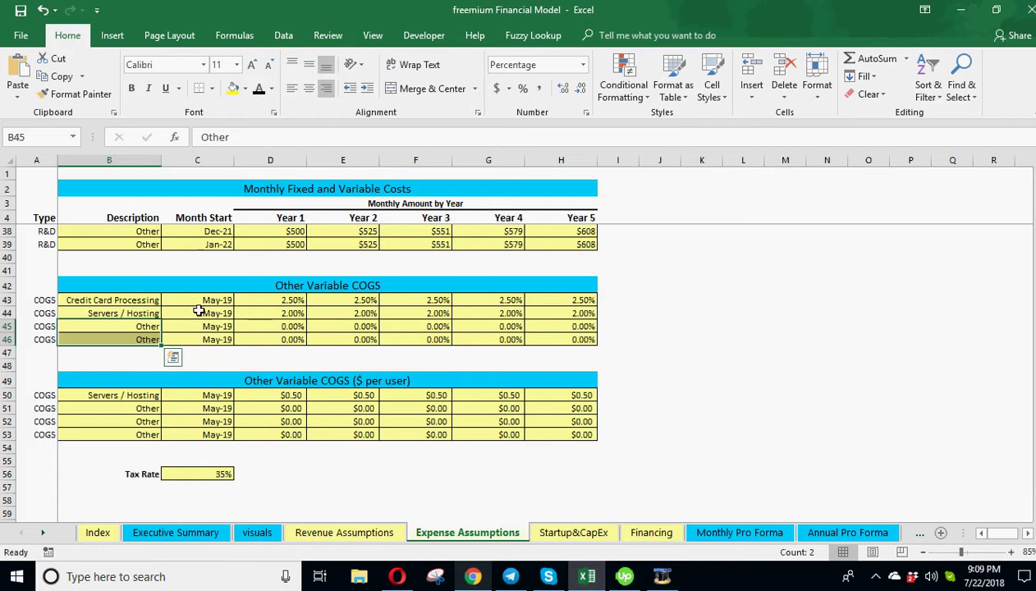
drag(117, 300, 526, 334)
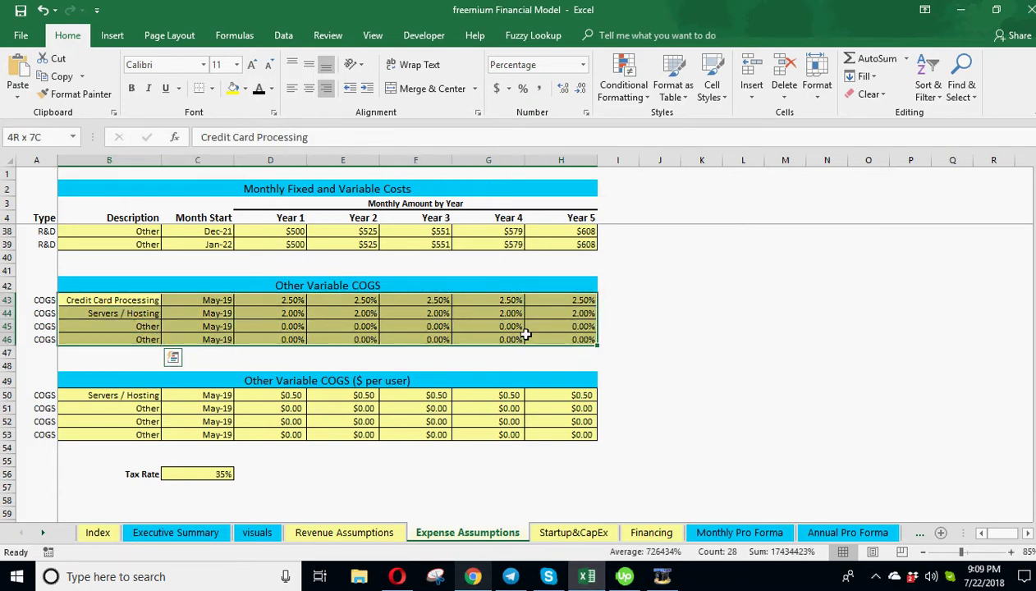
click(270, 300)
click(327, 314)
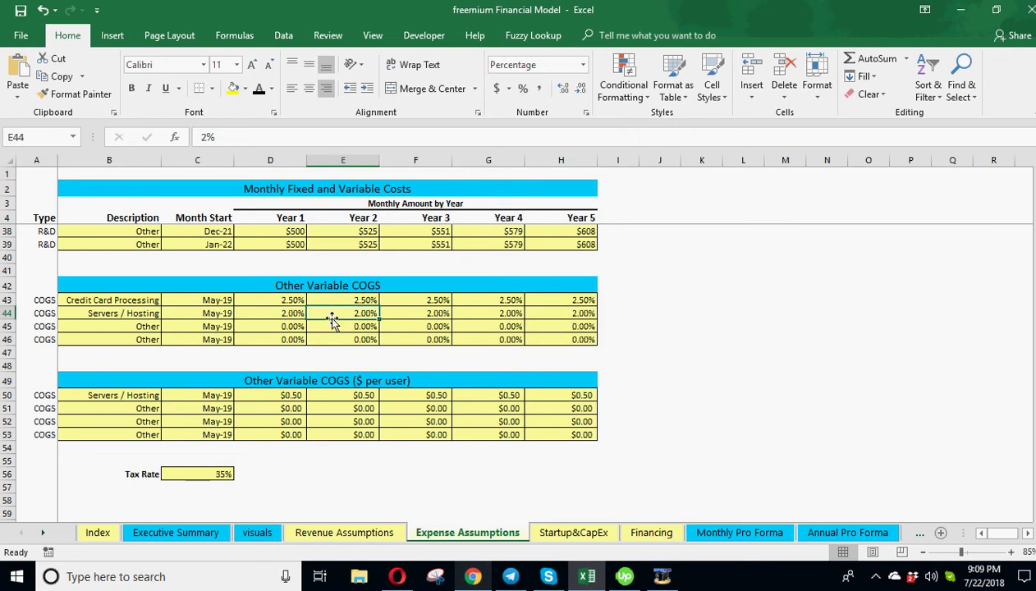
Step: Compare the Marketing percentages in D31:G31 with the Year 1 COGS percentages in D43:D45
scroll(303, 349, up, 4)
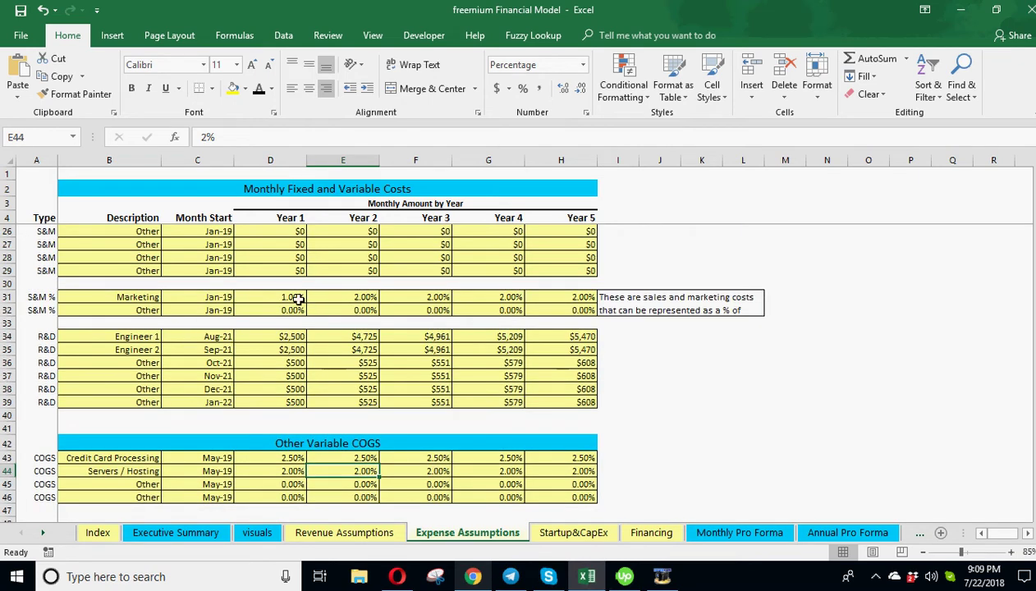
drag(296, 296, 513, 298)
scroll(339, 406, down, 3)
click(279, 354)
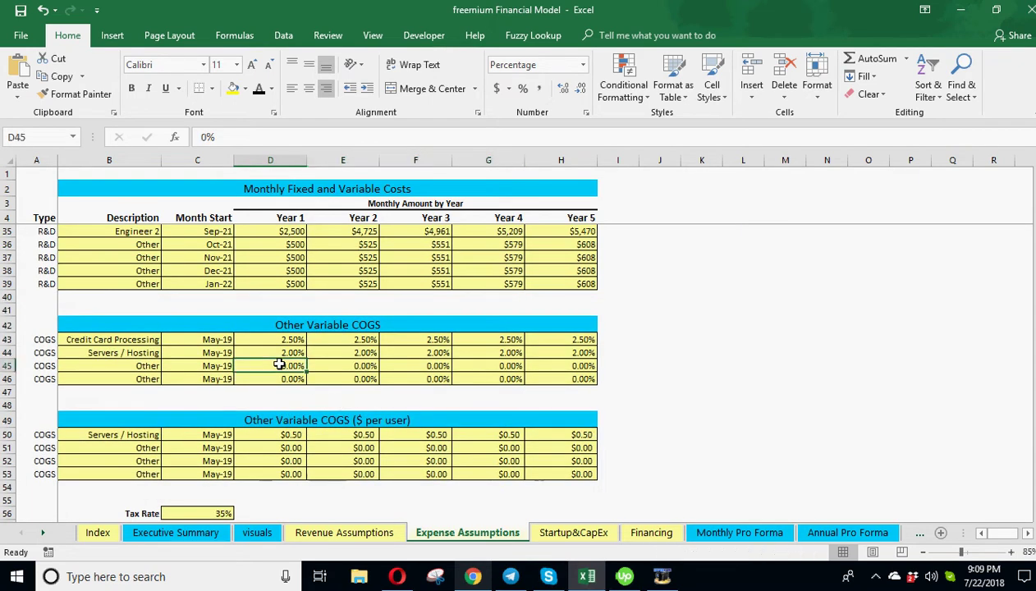
click(290, 339)
drag(290, 339, 290, 366)
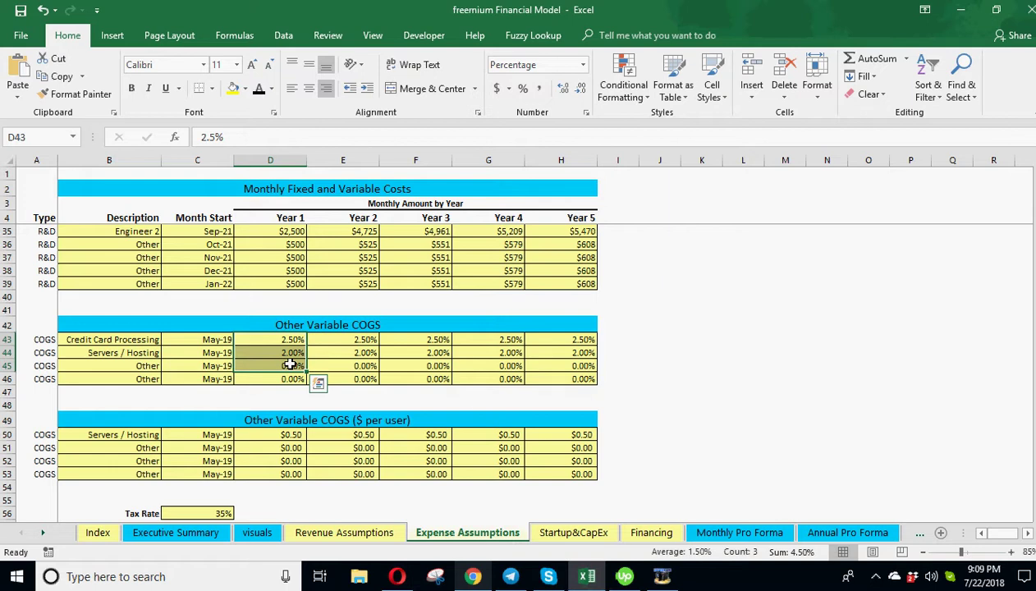
click(296, 366)
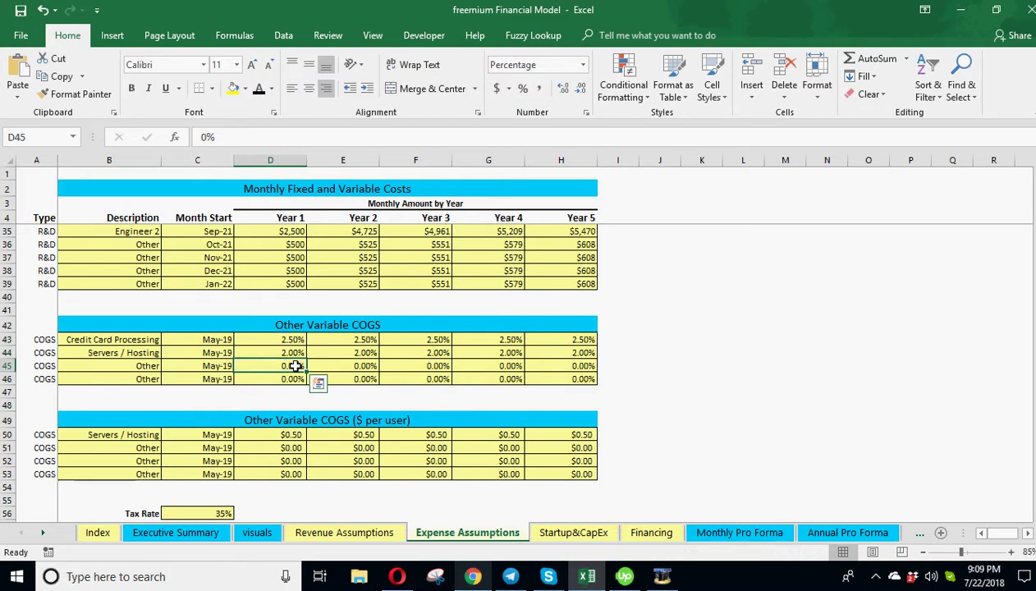
Step: Review the per-user COGS amounts for Servers / Hosting and the Other row in rows 50 and 51
scroll(332, 370, down, 2)
click(292, 353)
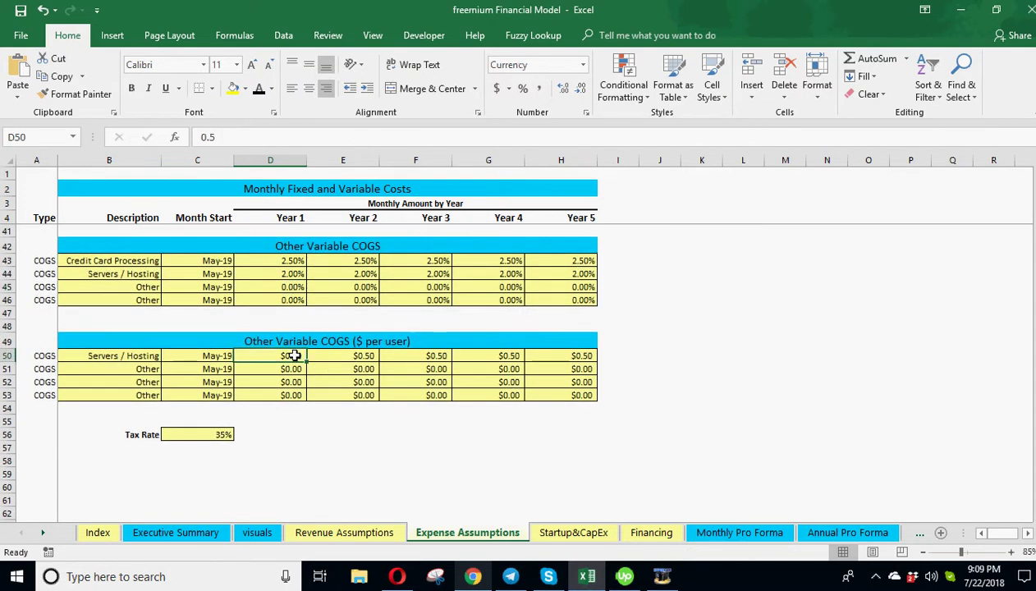
click(361, 369)
click(364, 354)
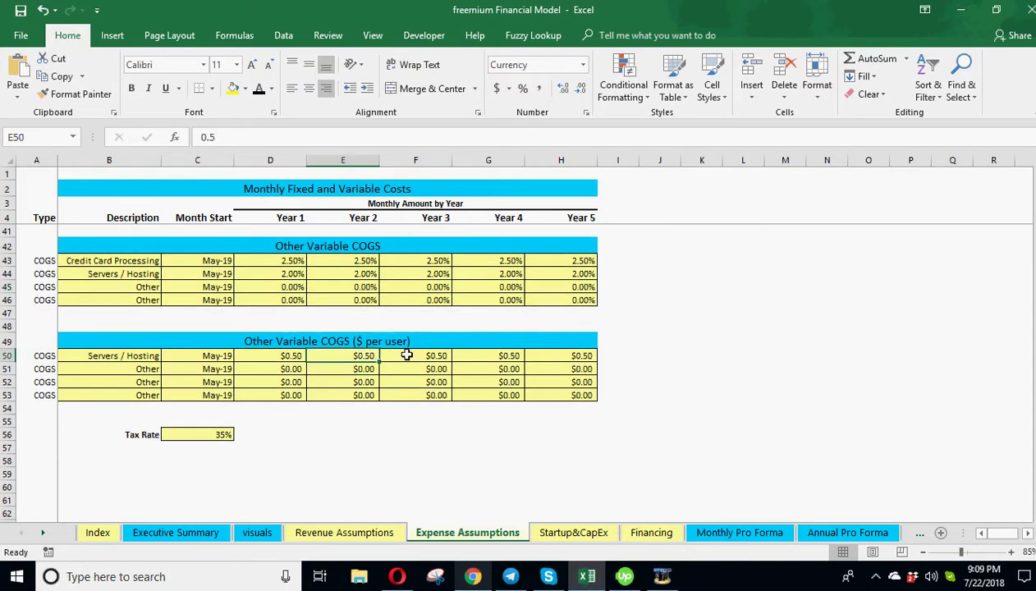
click(406, 352)
click(416, 367)
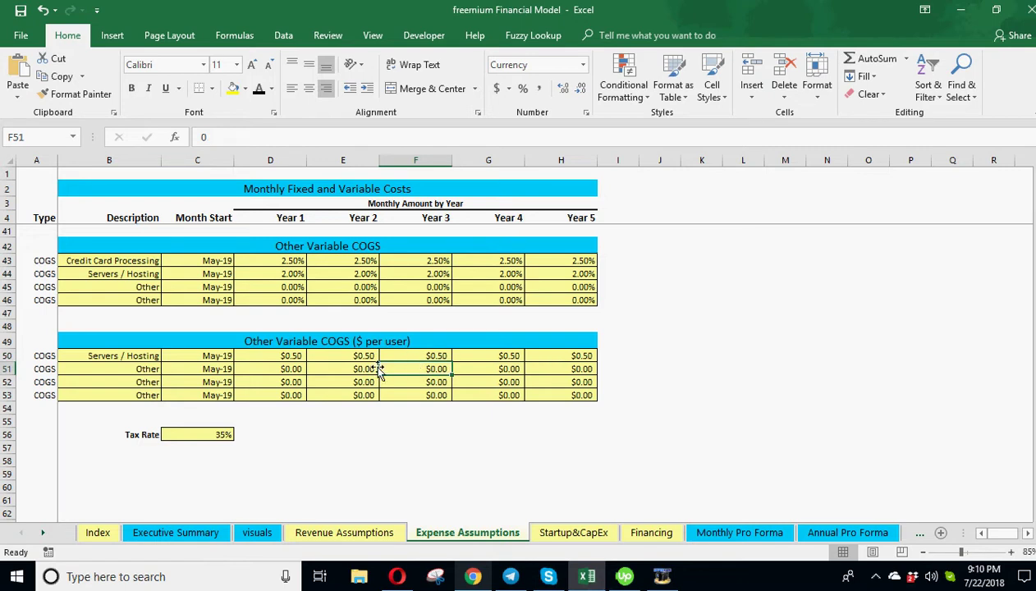
click(295, 368)
Step: Check the tax rate in C56 and save the workbook
click(198, 428)
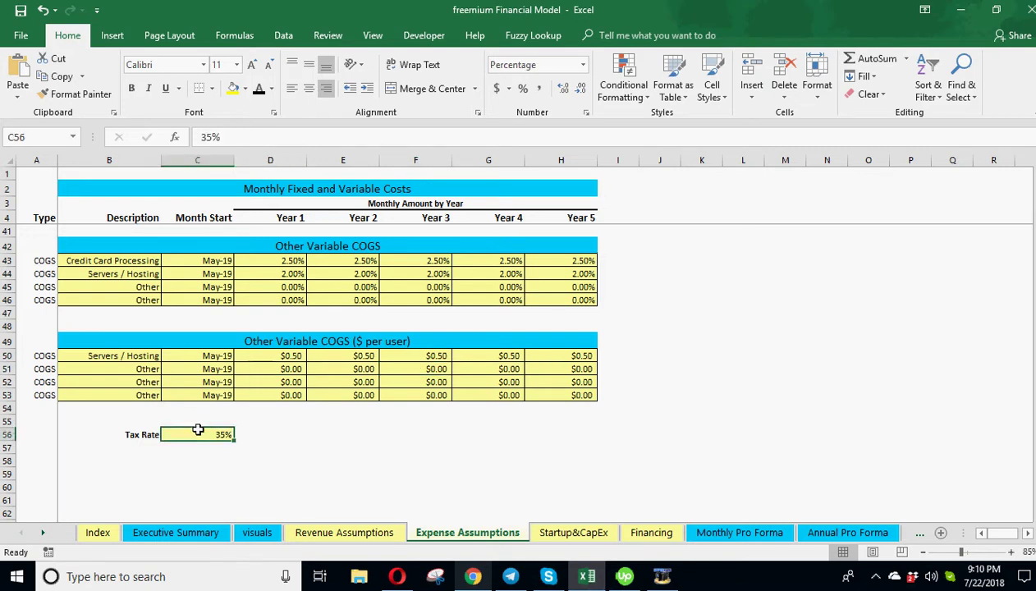
scroll(300, 433, up, 12)
key(ctrl+s)
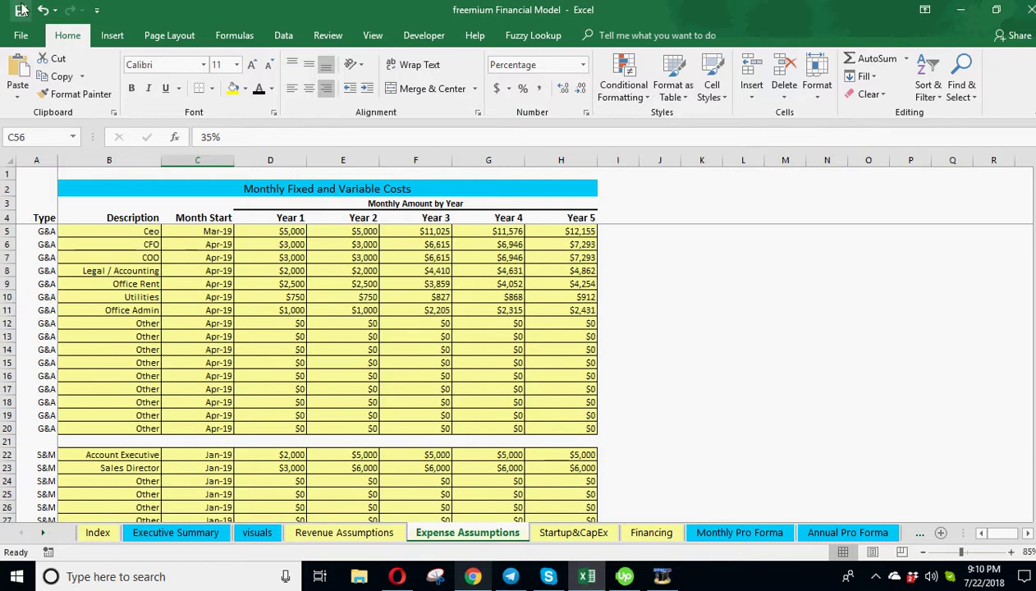
Step: Bring up the Startup&CapEx sheet and examine the Startup Costs descriptions and amounts in B4:C20
click(346, 534)
click(448, 532)
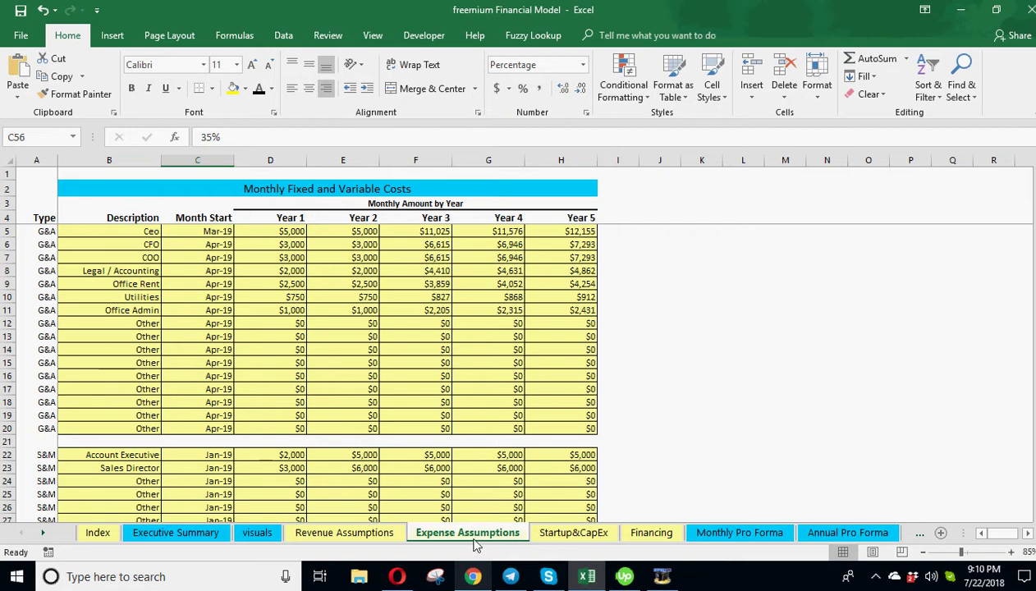
click(572, 541)
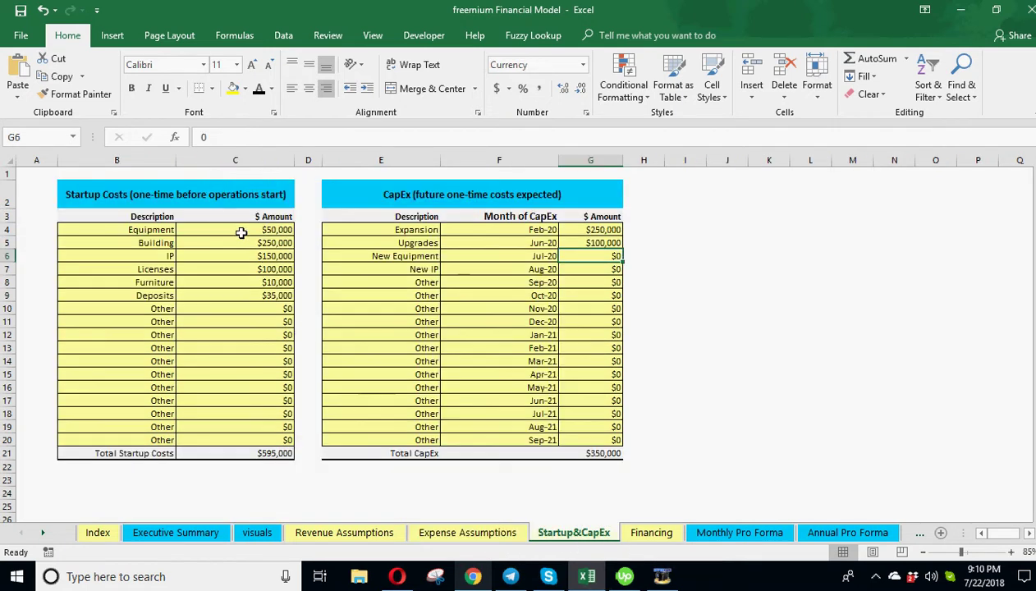
drag(232, 230, 163, 440)
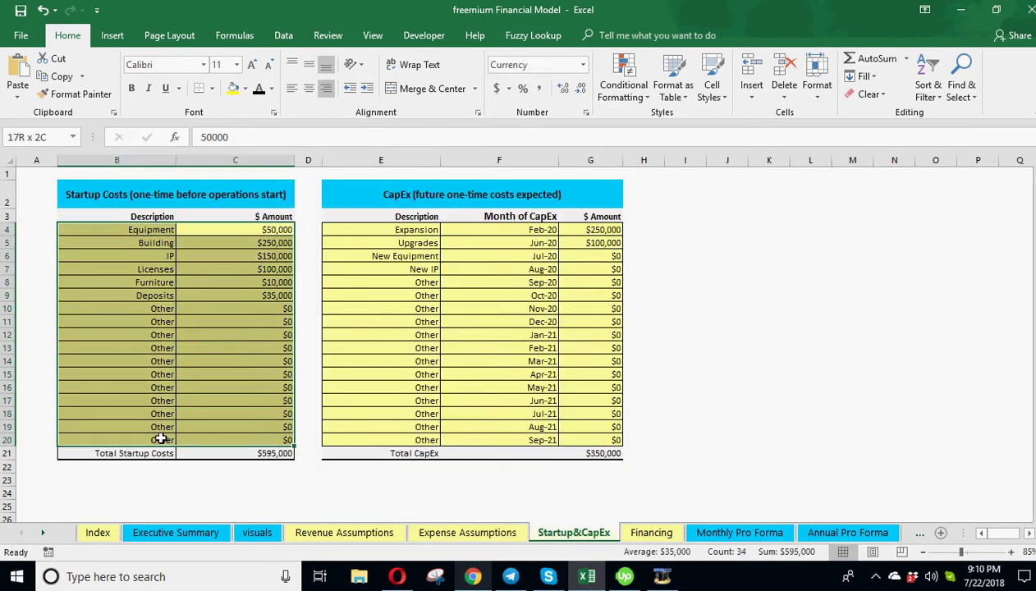
drag(263, 231, 257, 440)
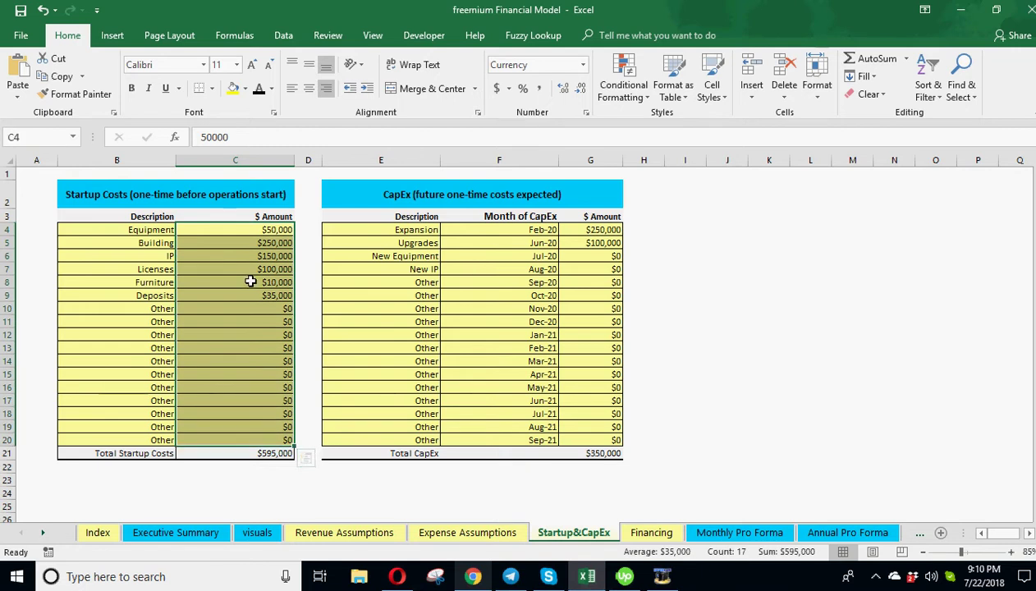
Step: Review each startup cost amount from Equipment to Deposits in C4:C9
click(247, 232)
click(244, 245)
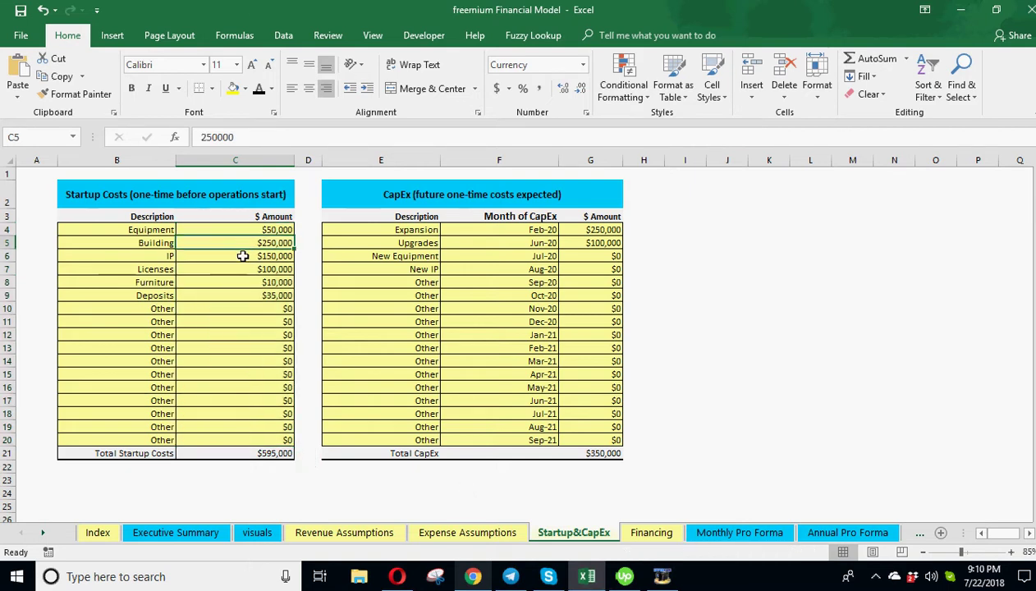
click(243, 256)
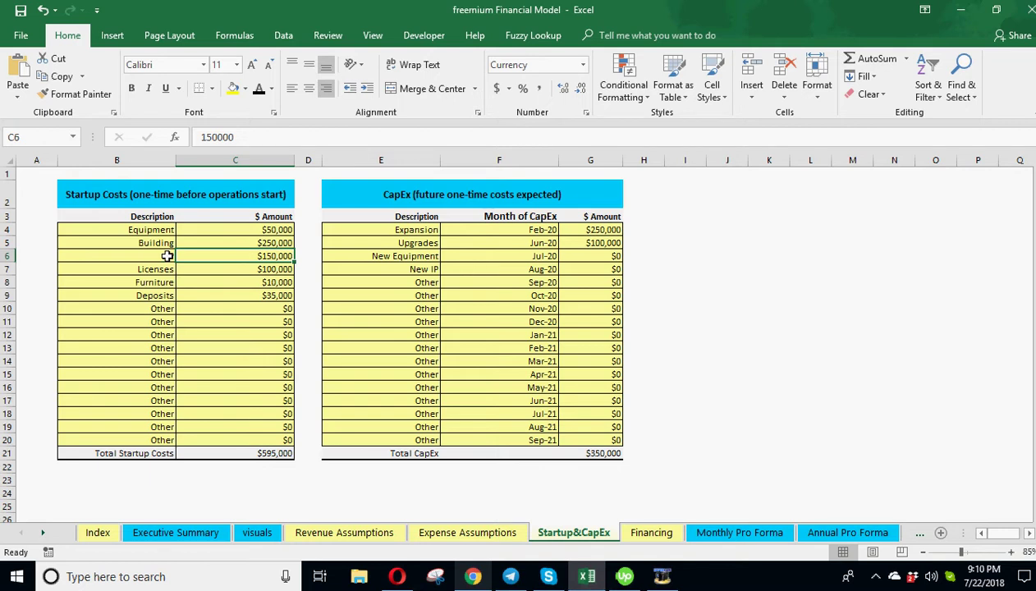
click(208, 269)
click(213, 283)
click(216, 293)
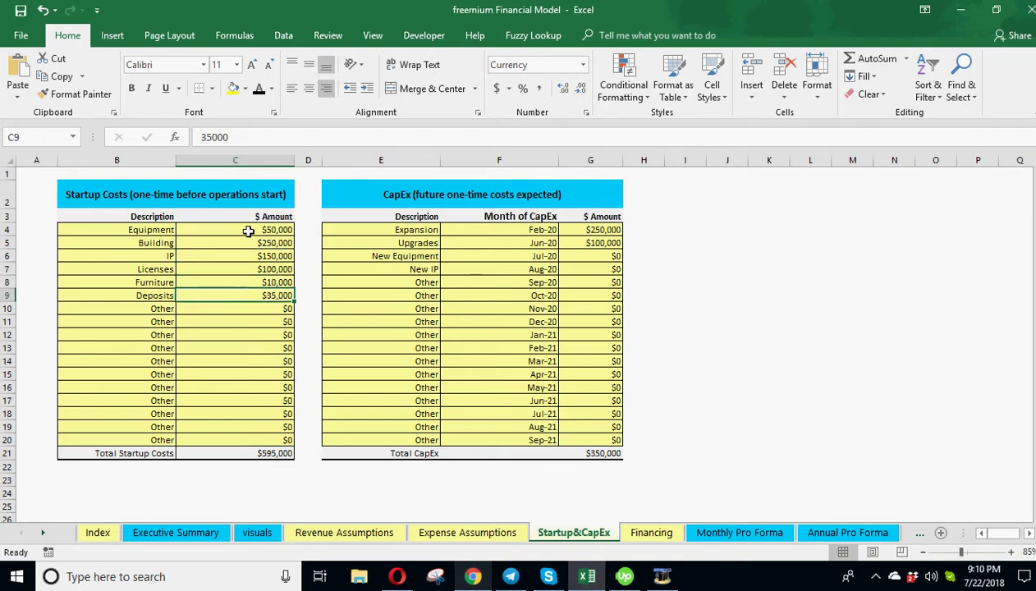
Step: Re-examine the full Startup Costs range, covering the amounts in C4:C20 together with their descriptions
drag(246, 230, 239, 443)
drag(154, 231, 194, 440)
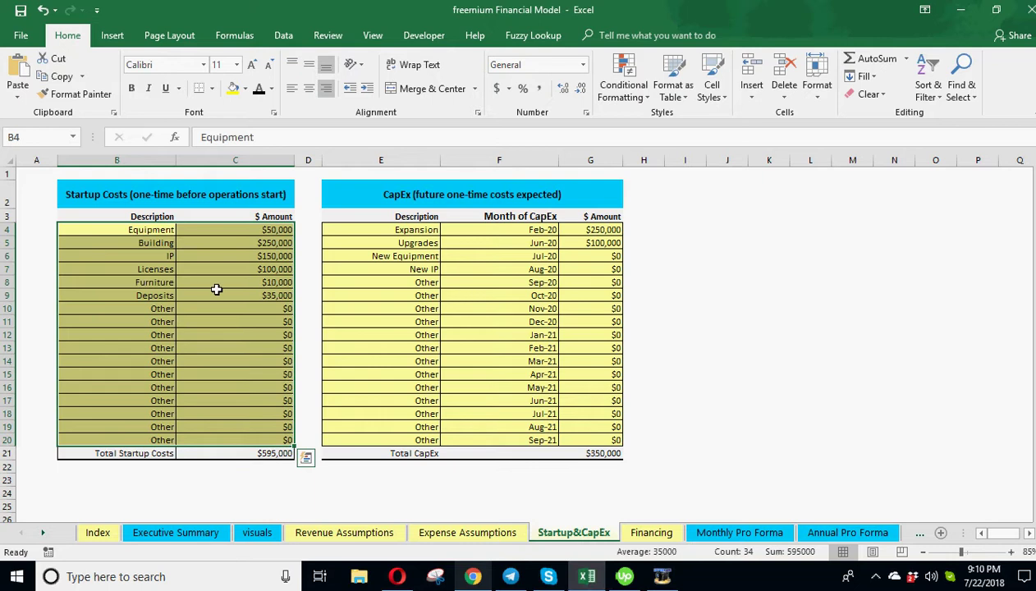
drag(230, 233, 232, 439)
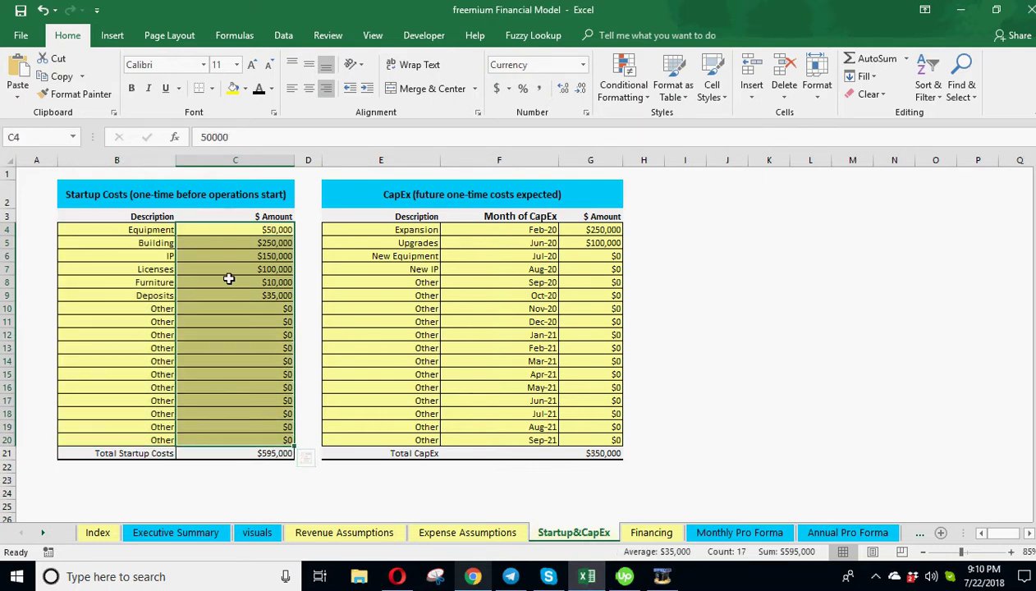
Step: Examine the CapEx section's heading, the Expansion entry and the Expansion and Upgrades amounts in G4:G5
click(415, 195)
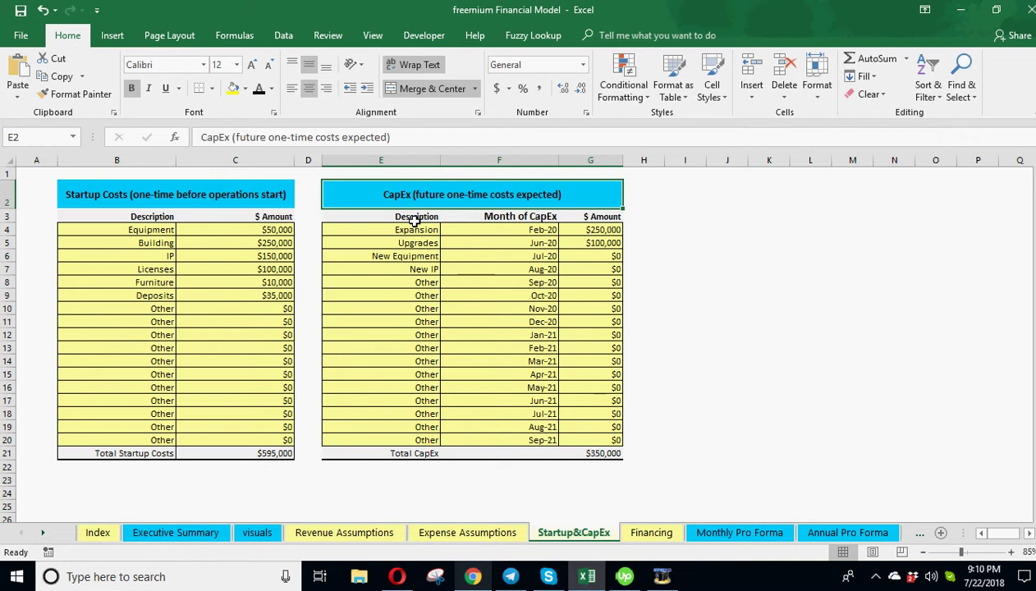
click(413, 231)
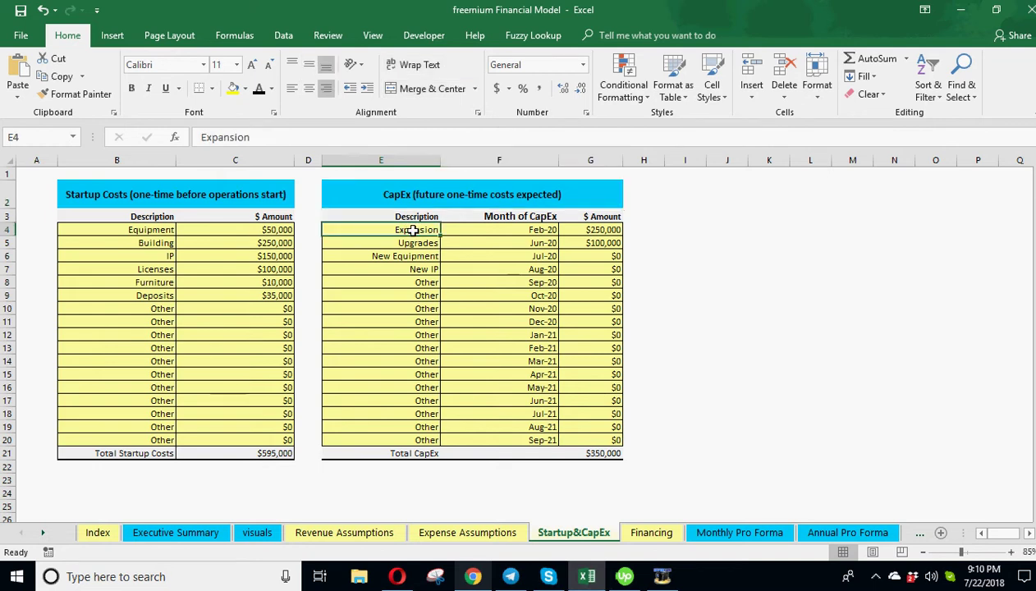
drag(590, 230, 590, 244)
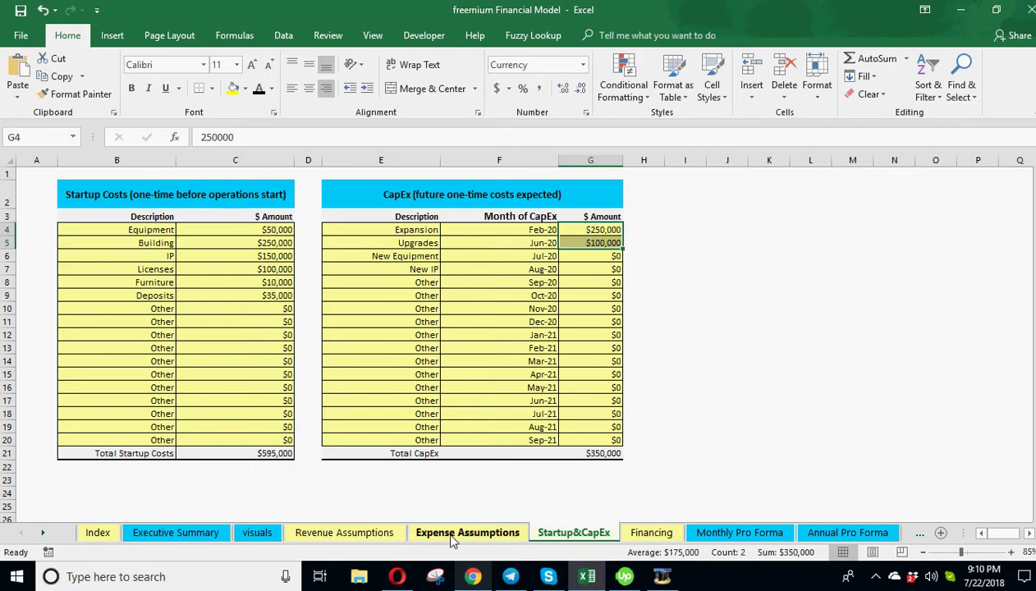
Step: Check several Month of CapEx dates in column F between rows 4 and 10
click(520, 308)
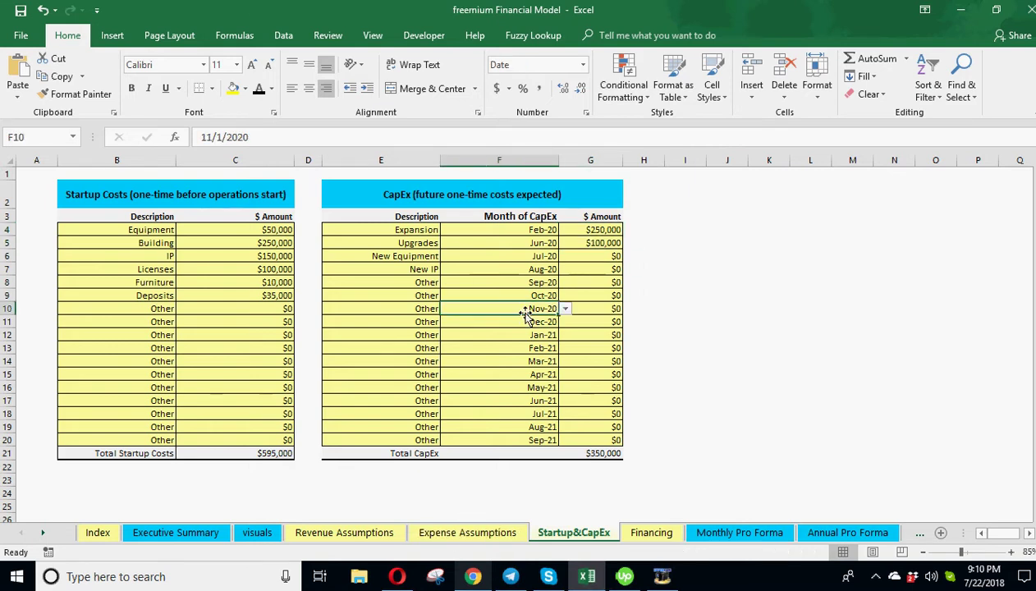
click(523, 283)
click(529, 256)
click(530, 232)
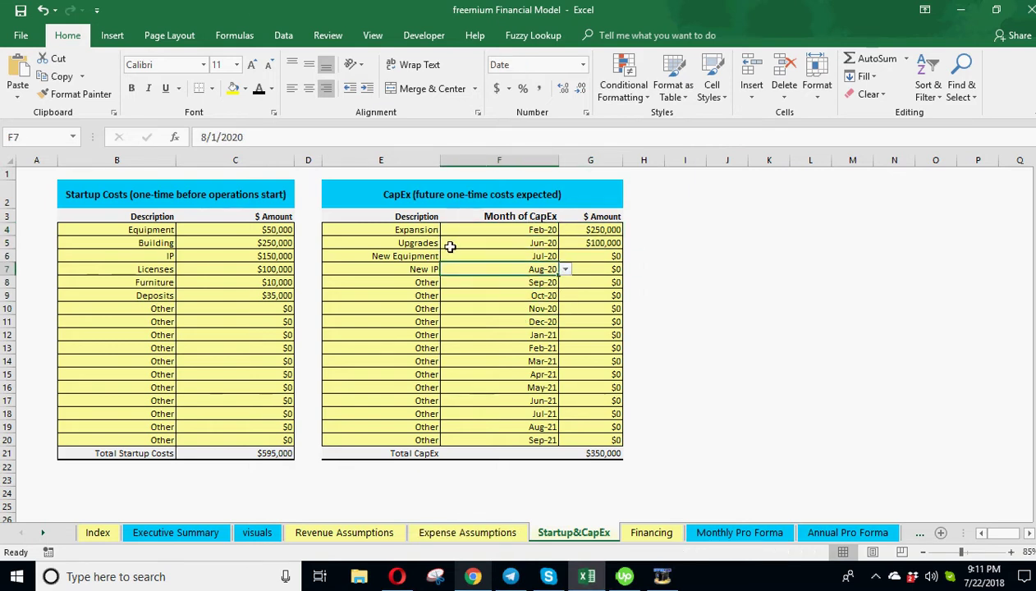
Step: Review the CapEx descriptions in E4:E13 and the full amount column in G4:G20
drag(420, 230, 423, 348)
drag(605, 231, 581, 444)
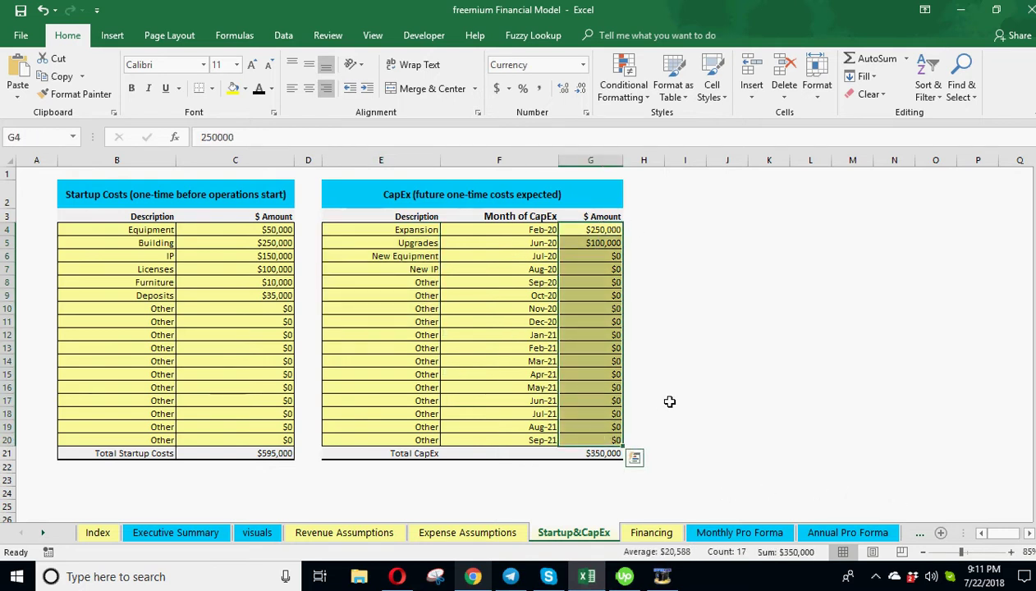
click(716, 308)
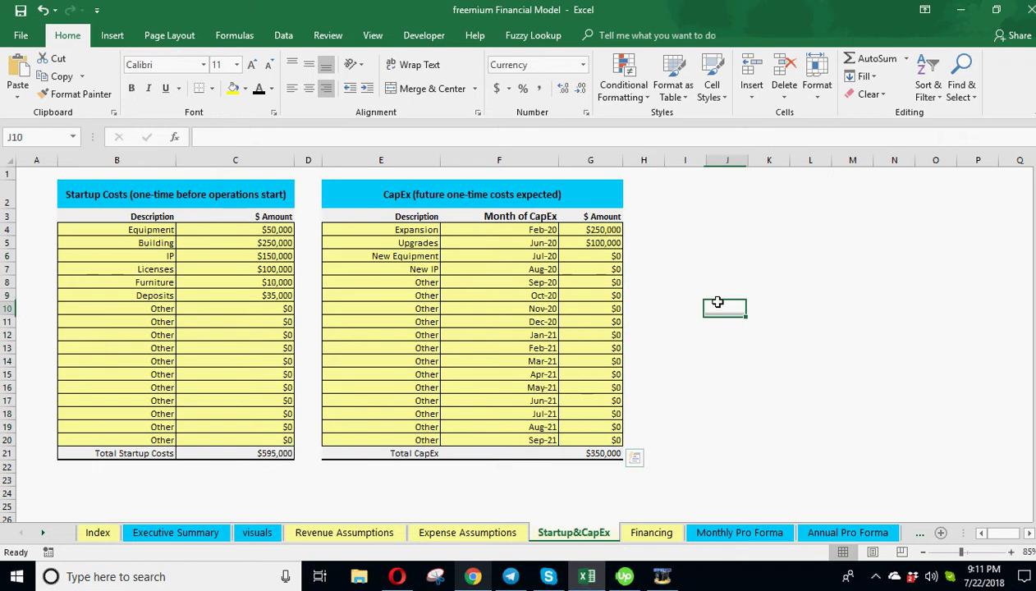
Step: Review the loan inputs in B3:B7 of the Financing sheet and the balance column of its amortization schedule
click(653, 532)
click(175, 197)
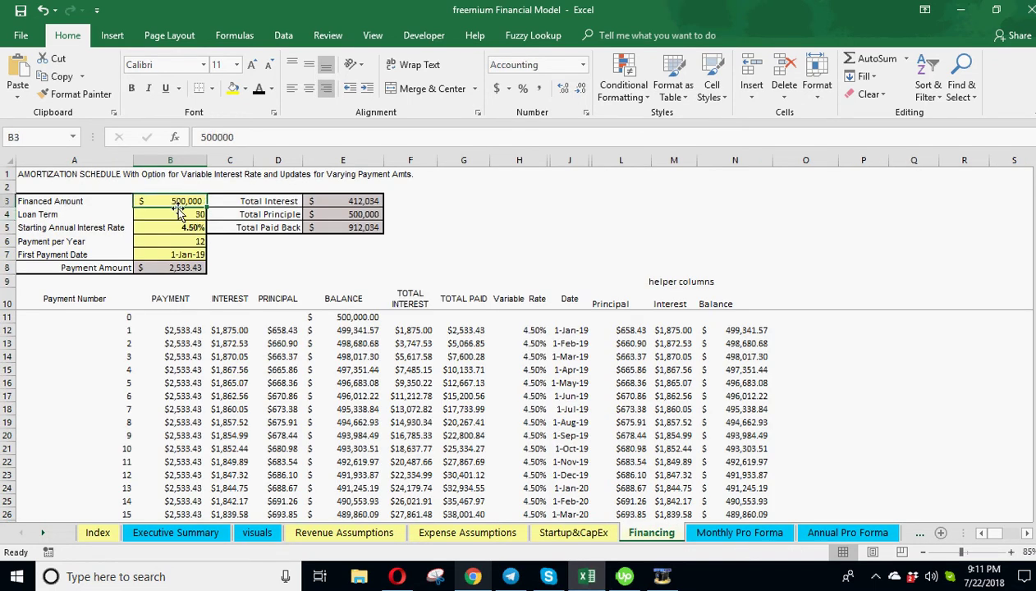
click(178, 217)
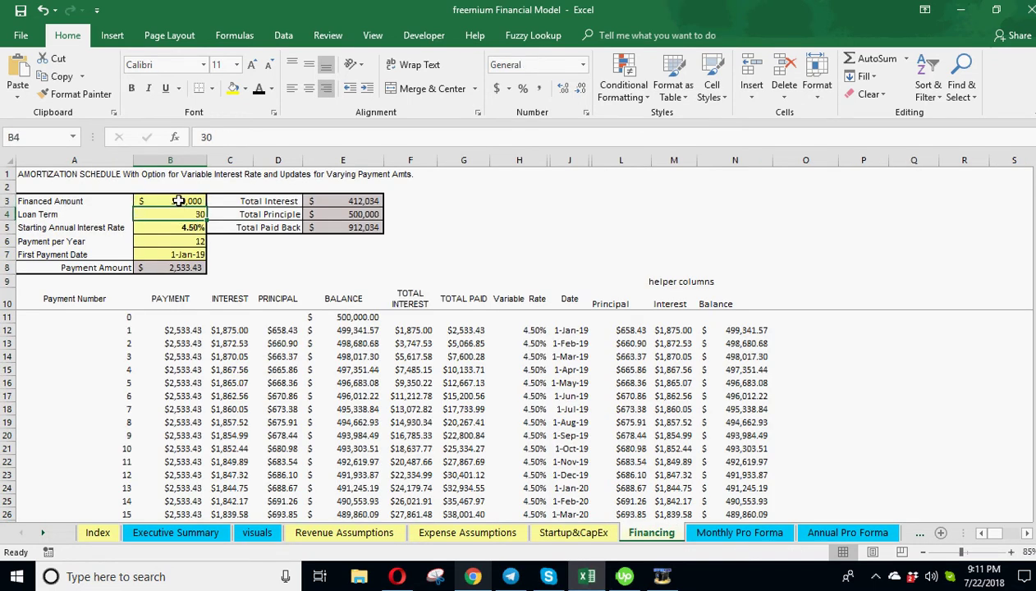
click(178, 202)
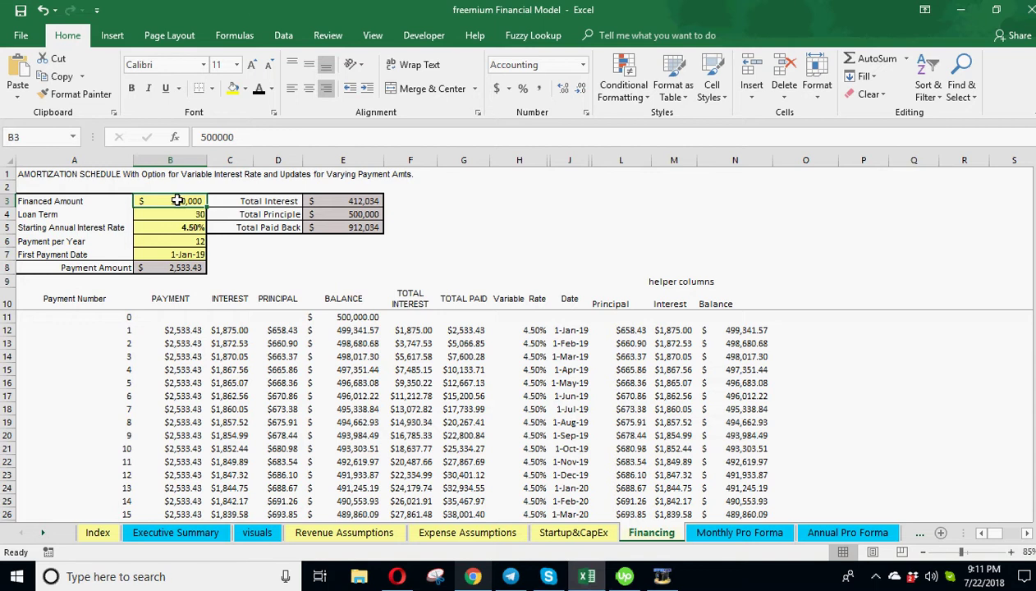
click(176, 213)
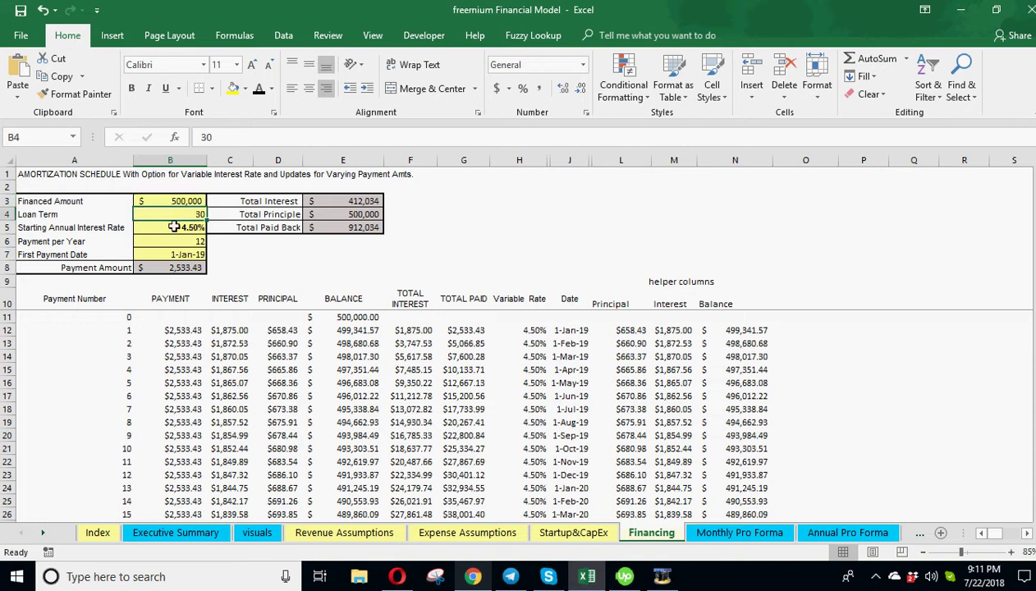
click(174, 228)
click(177, 241)
click(181, 254)
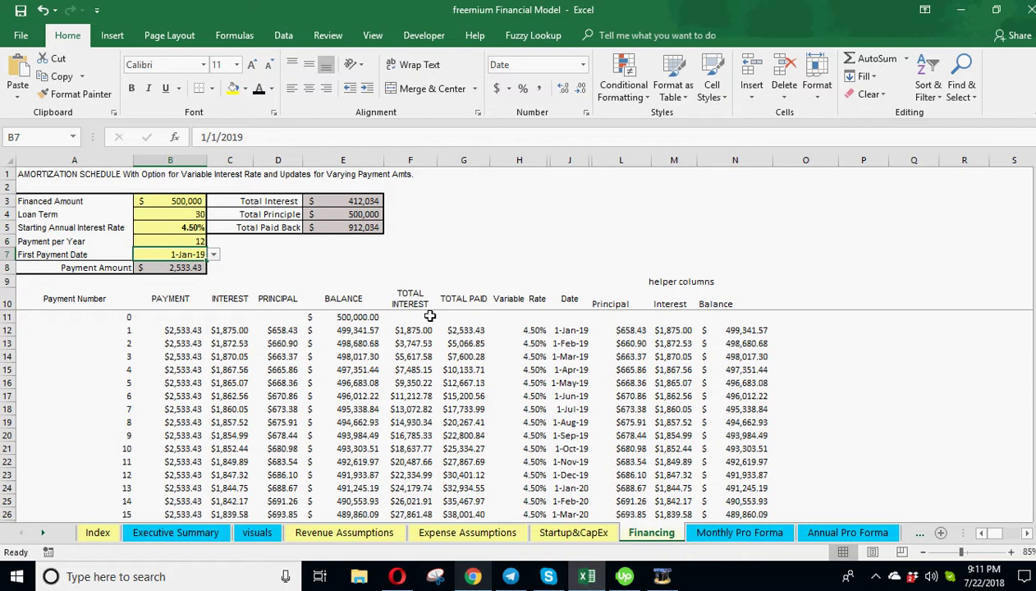
click(349, 343)
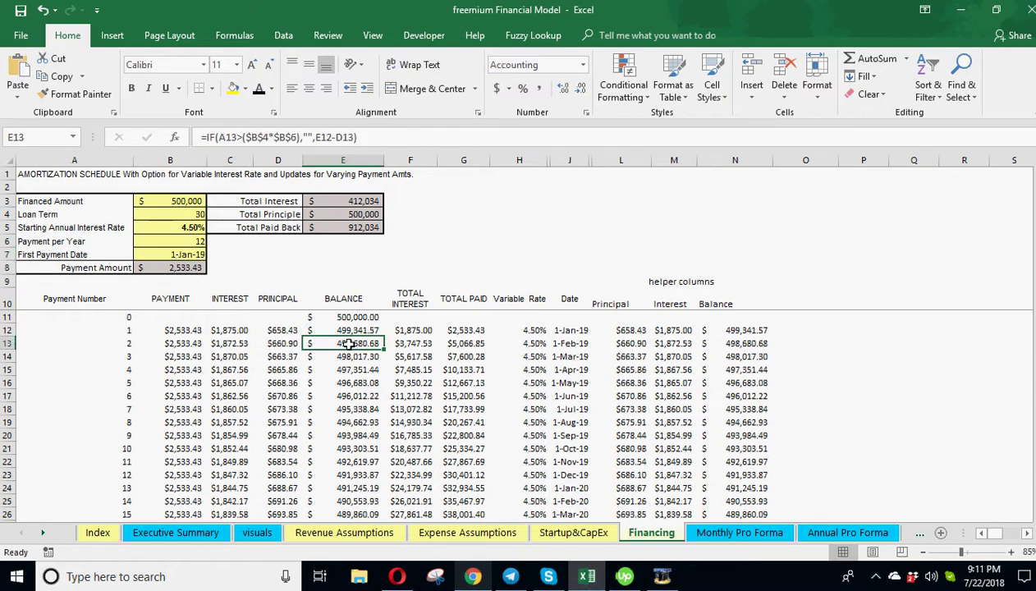
Step: Examine the Starting Monthly Users and Free Users Added rows of the Free User Pool on the Monthly Pro Forma sheet
click(568, 533)
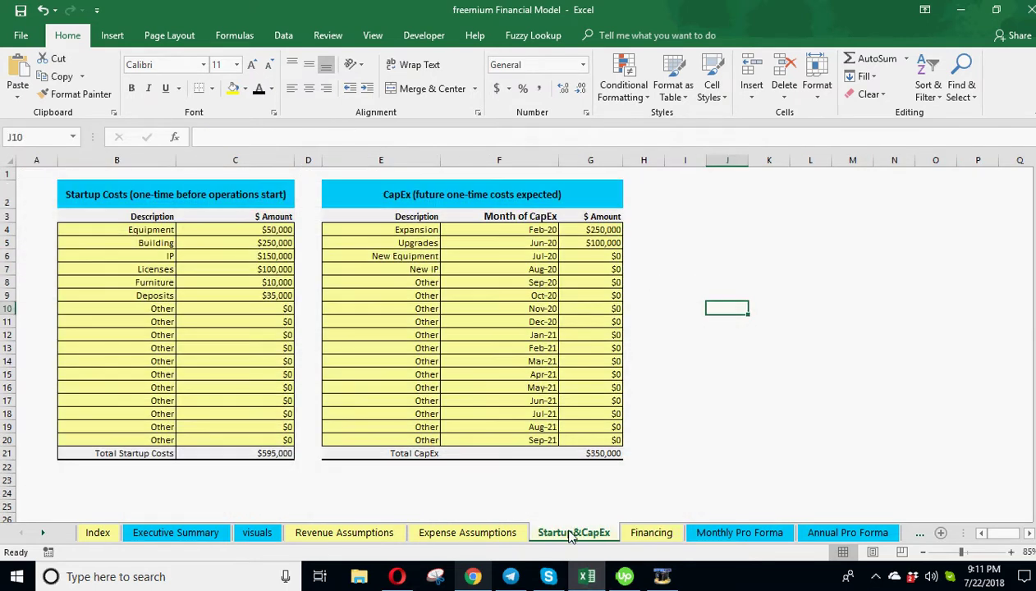
click(473, 535)
click(722, 532)
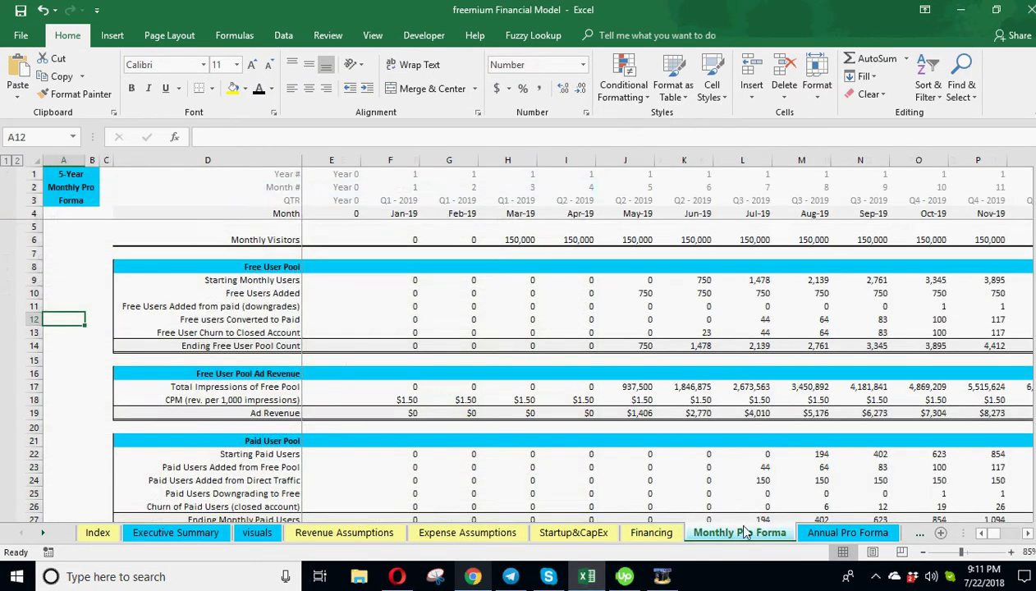
click(275, 262)
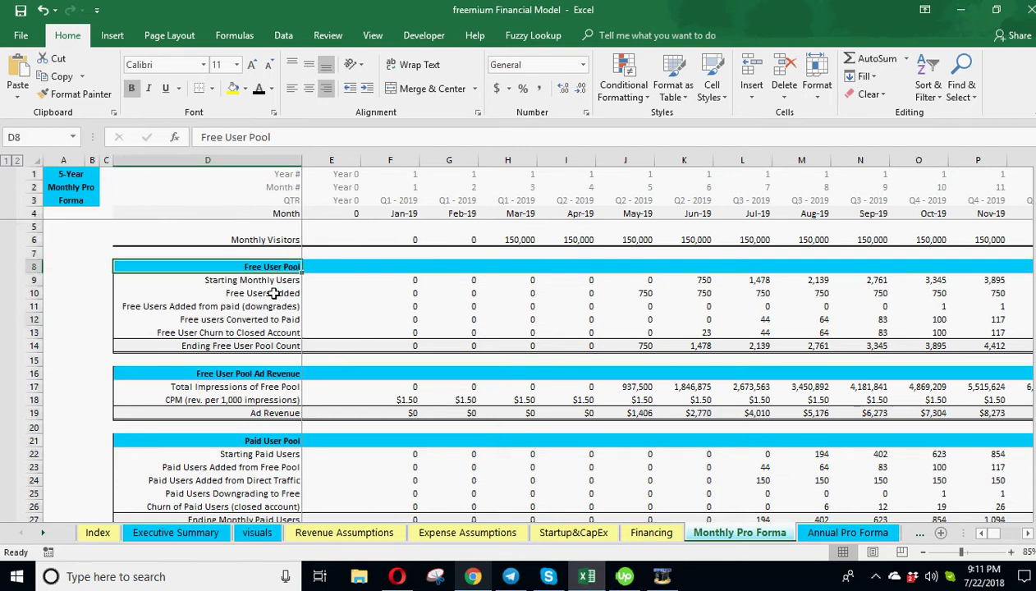
click(414, 293)
click(522, 293)
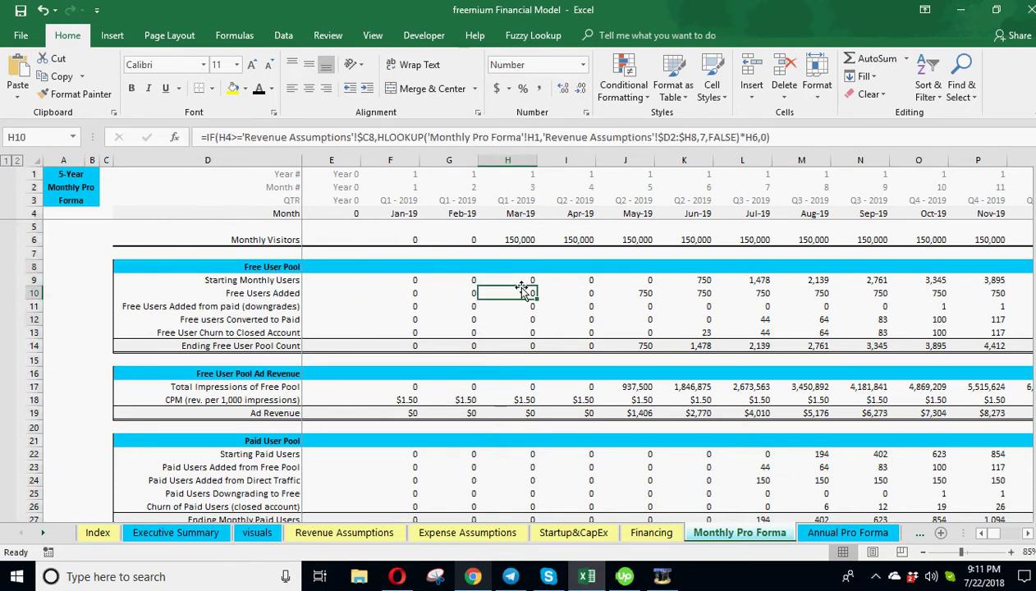
click(649, 281)
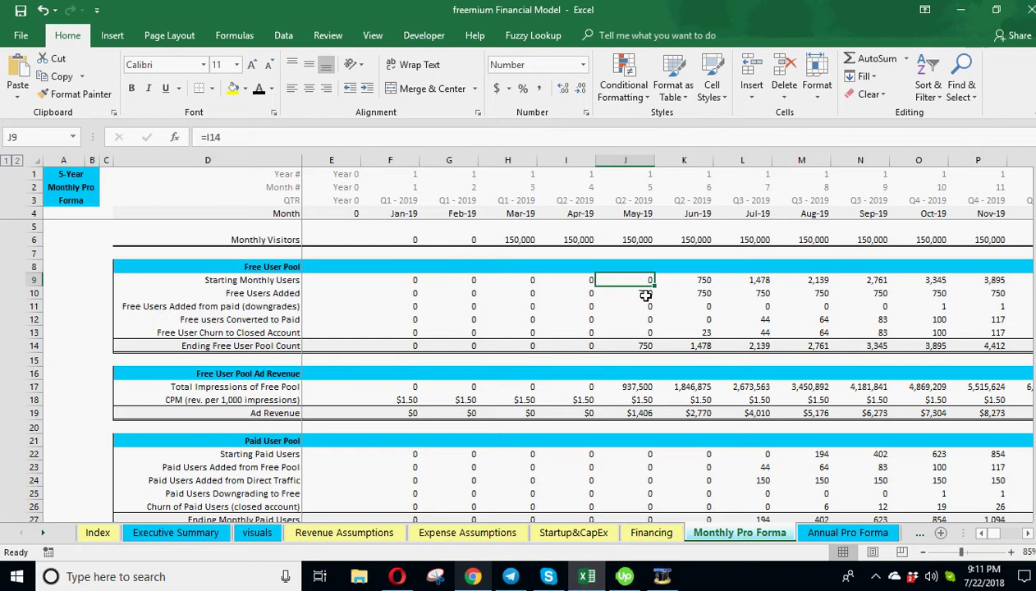
drag(638, 281, 733, 278)
drag(578, 292, 717, 291)
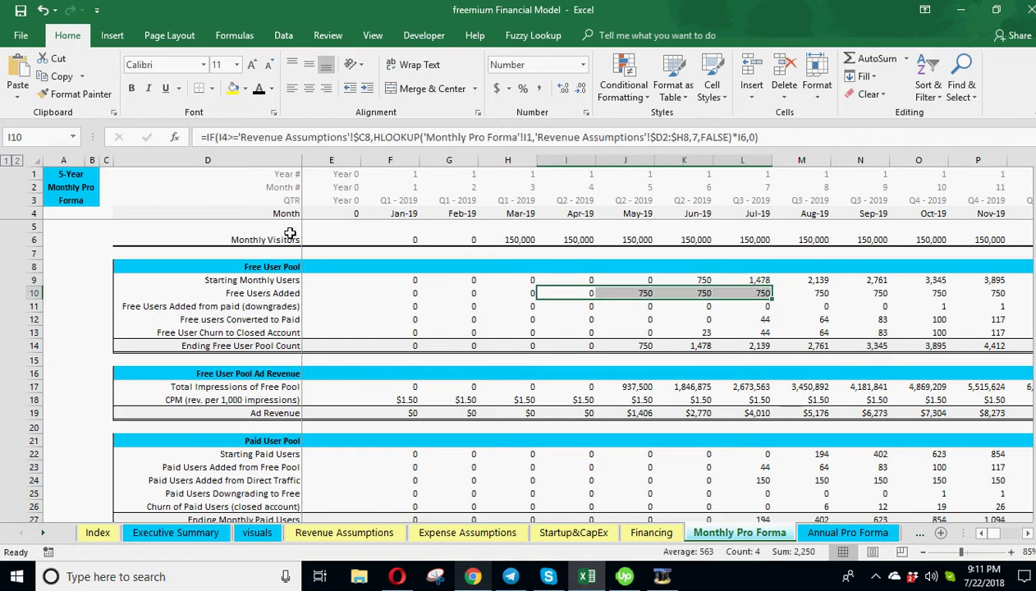
Step: Inspect the Monthly Visitors row and the Free User Pool's rows for downgrades, conversions to paid and churn to closed accounts
drag(283, 237, 700, 238)
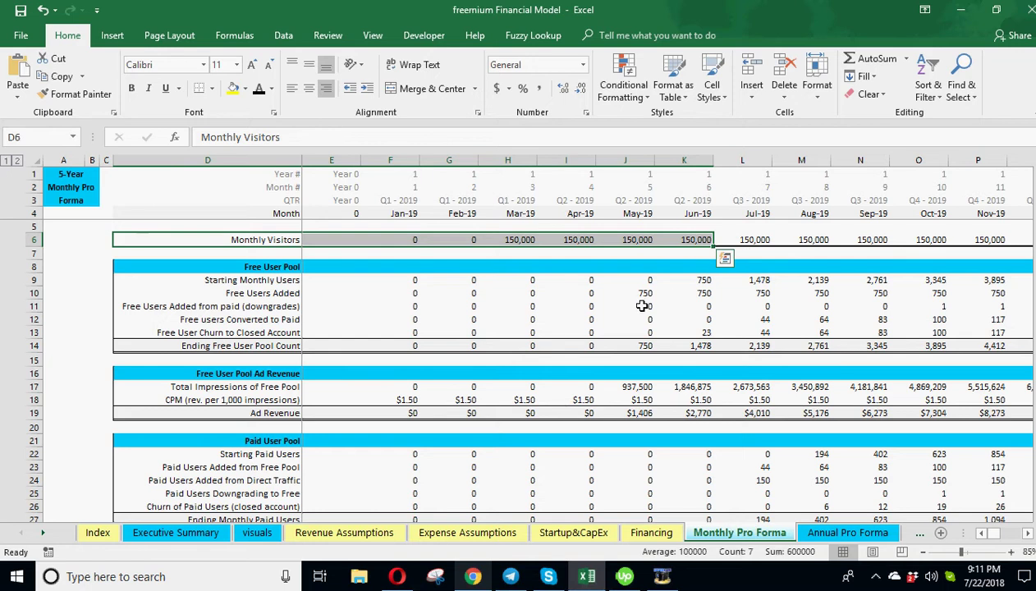
drag(643, 306, 339, 308)
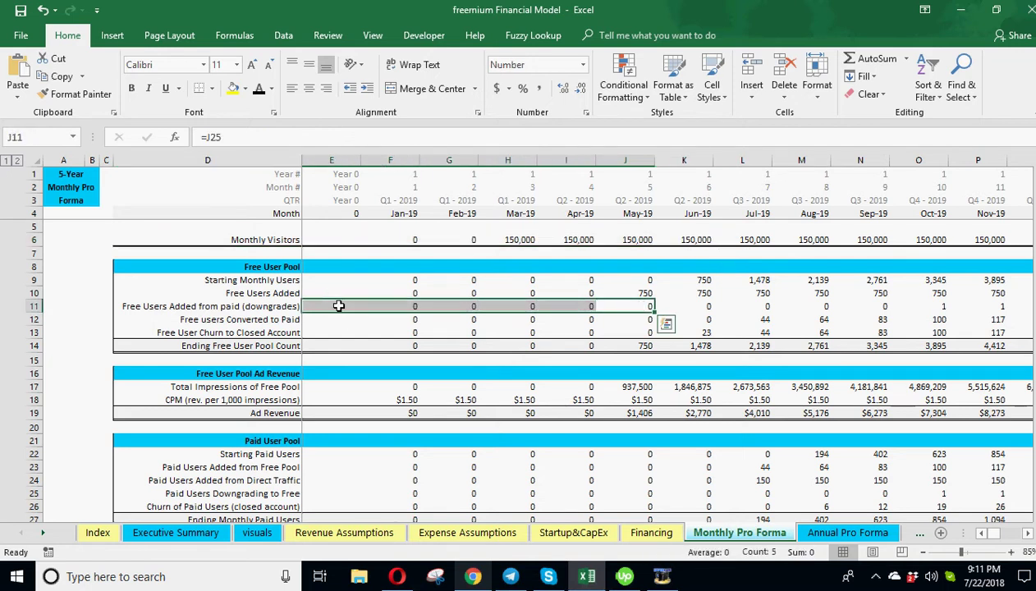
click(588, 319)
drag(588, 320, 330, 320)
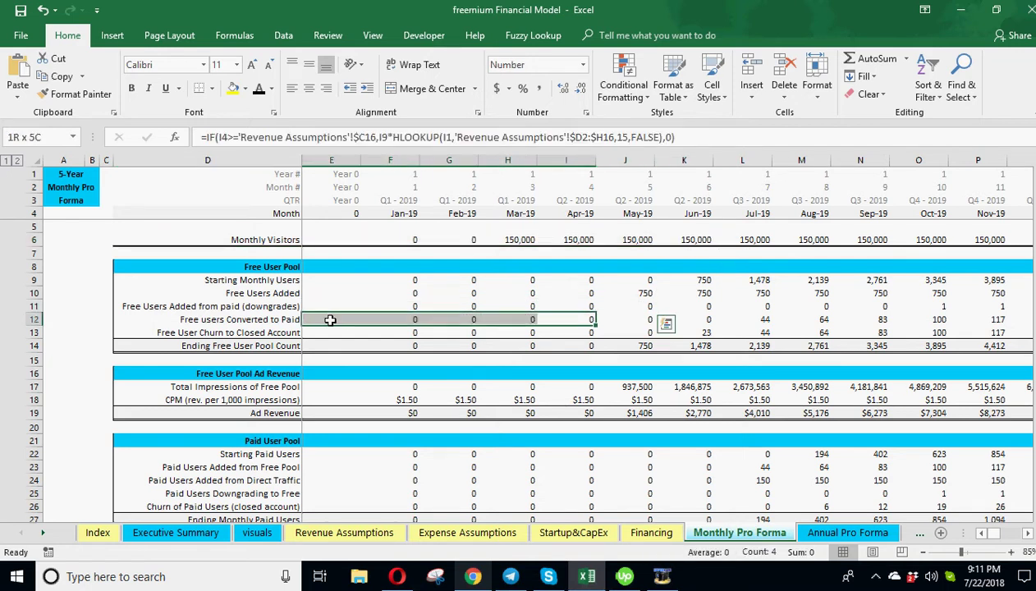
drag(582, 317, 743, 332)
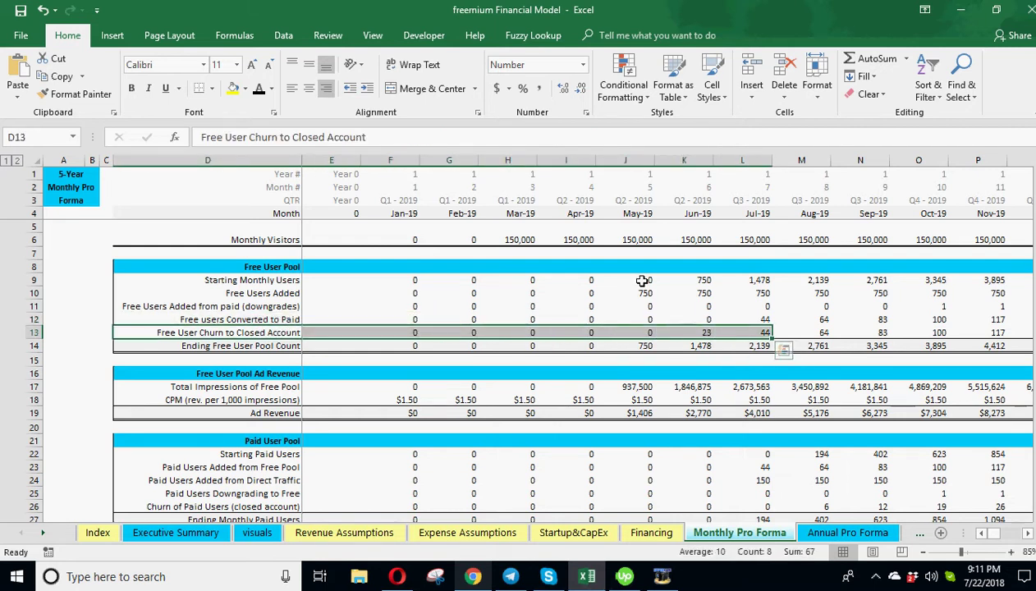
Step: Check the Ending Free User Pool Count month by month from May-19 through Sep-19
click(648, 344)
click(699, 344)
click(754, 346)
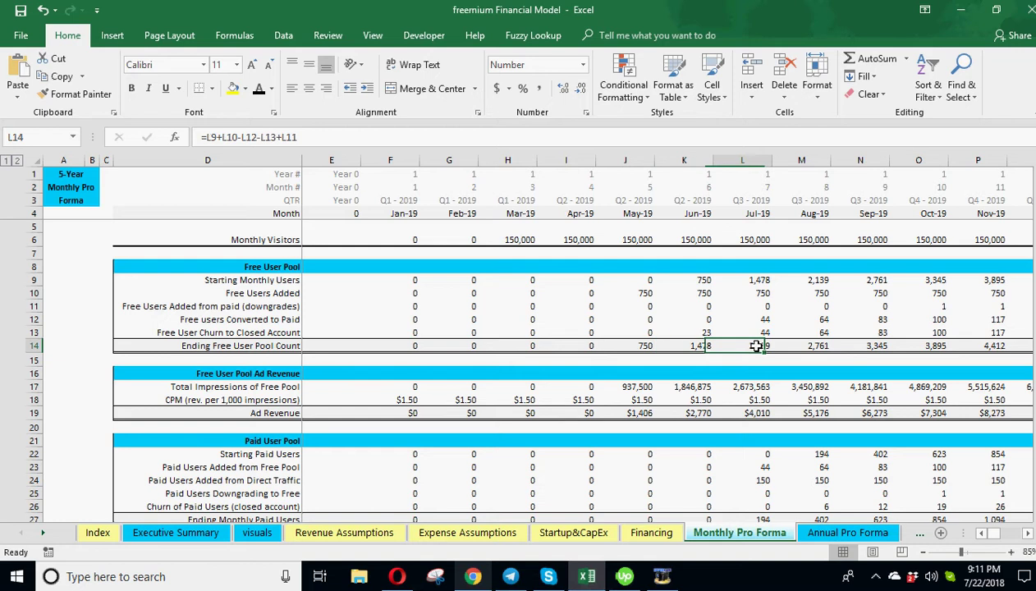
click(813, 346)
click(878, 345)
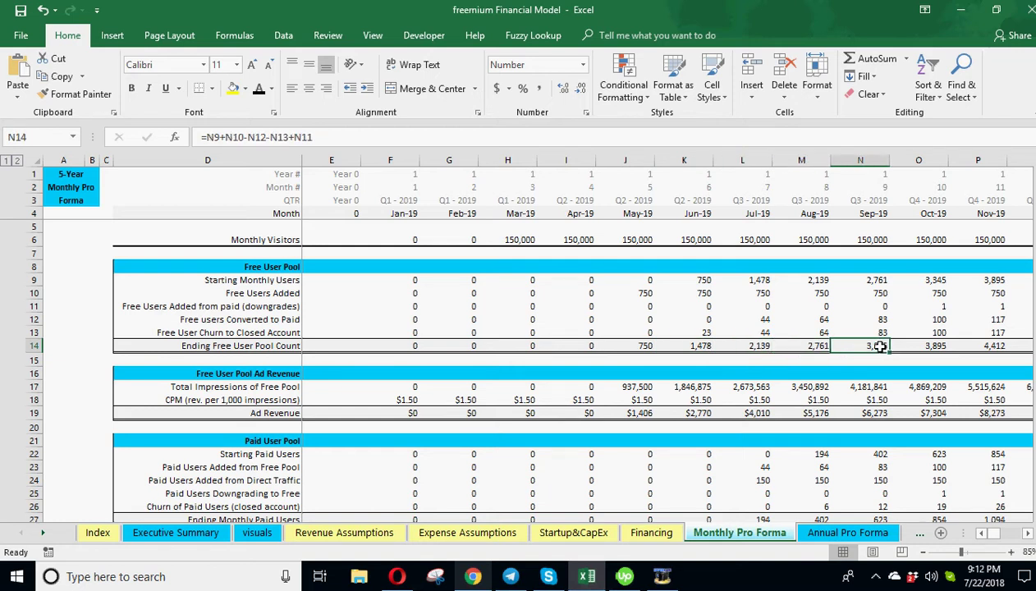
Step: Follow the Free Users Added row from May-19 to Jul-19 and on to Jan-20, checking its formulas
click(649, 307)
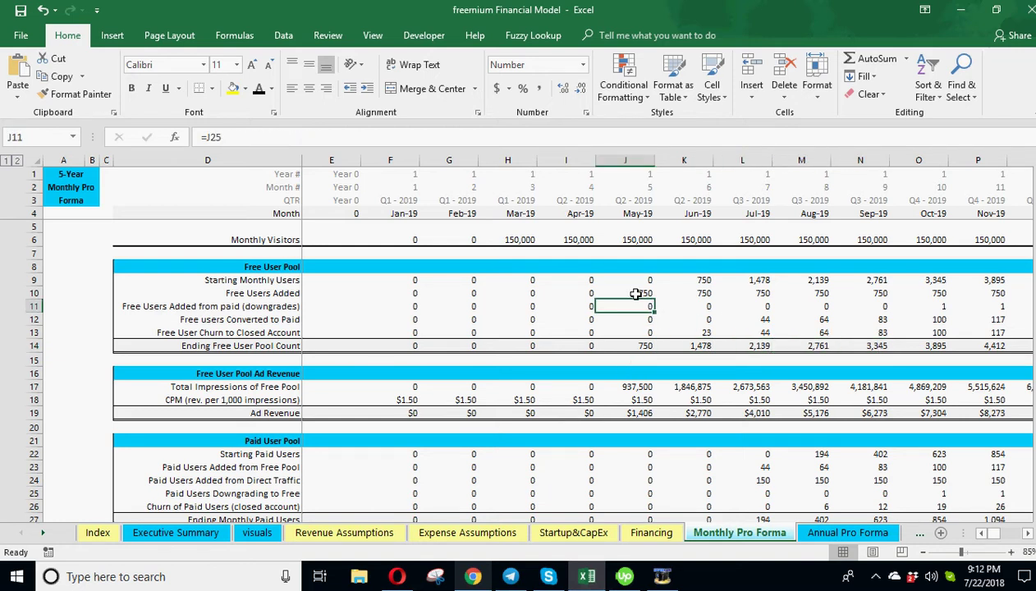
click(253, 289)
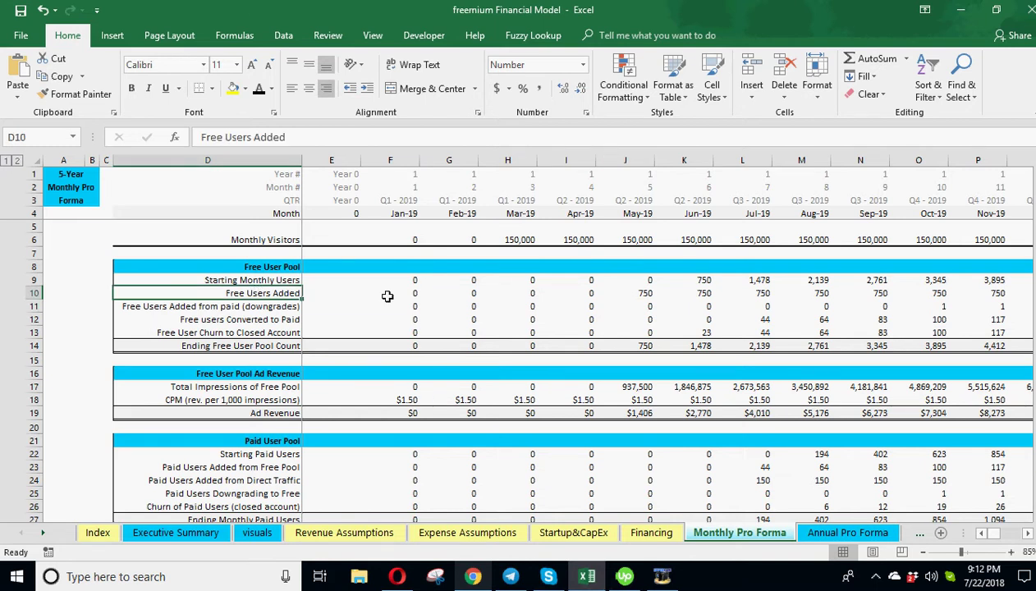
click(640, 294)
click(696, 293)
click(749, 294)
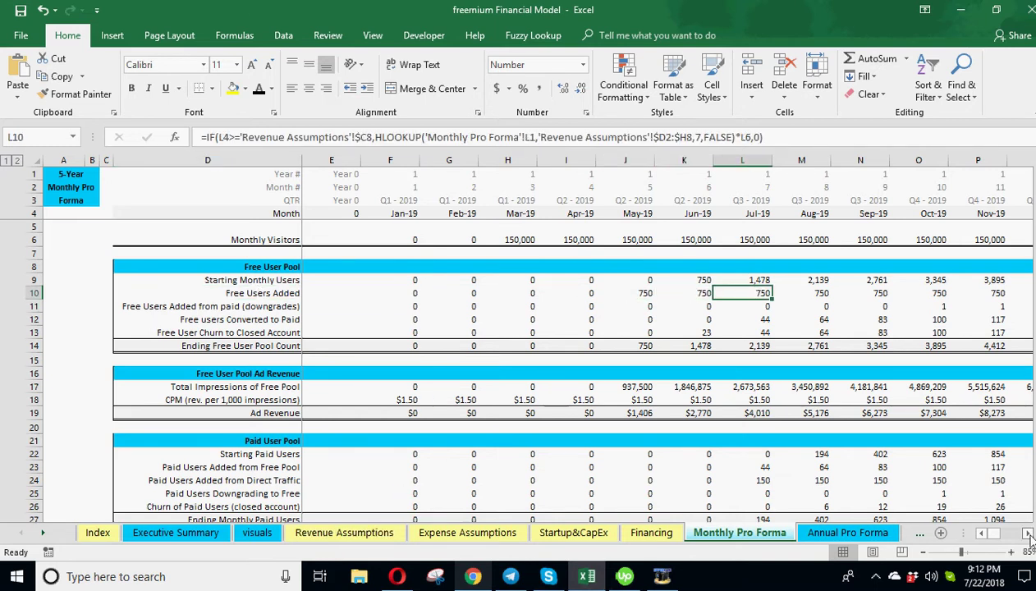
scroll(1030, 536, right, 7)
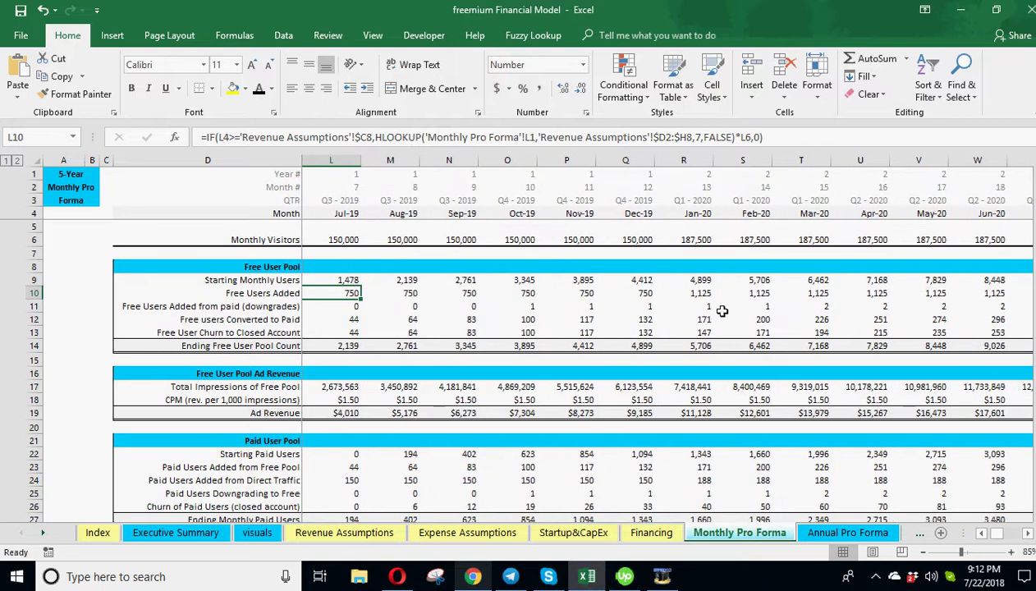
click(698, 296)
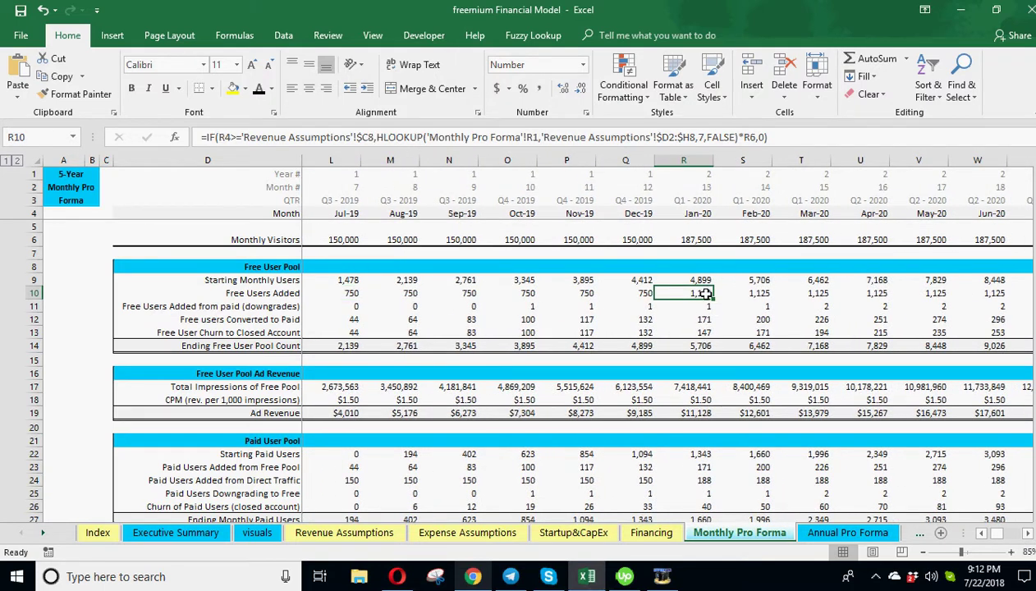
Step: Set the Year 2 expected monthly visitors converted to free service to 1.2% on the Revenue Assumptions sheet
click(345, 533)
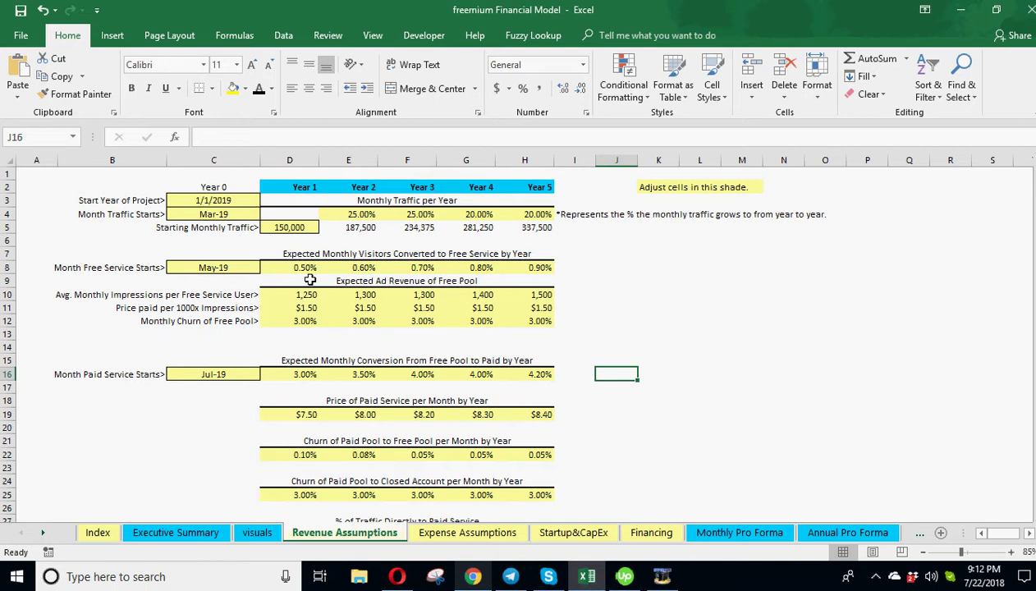
click(353, 269)
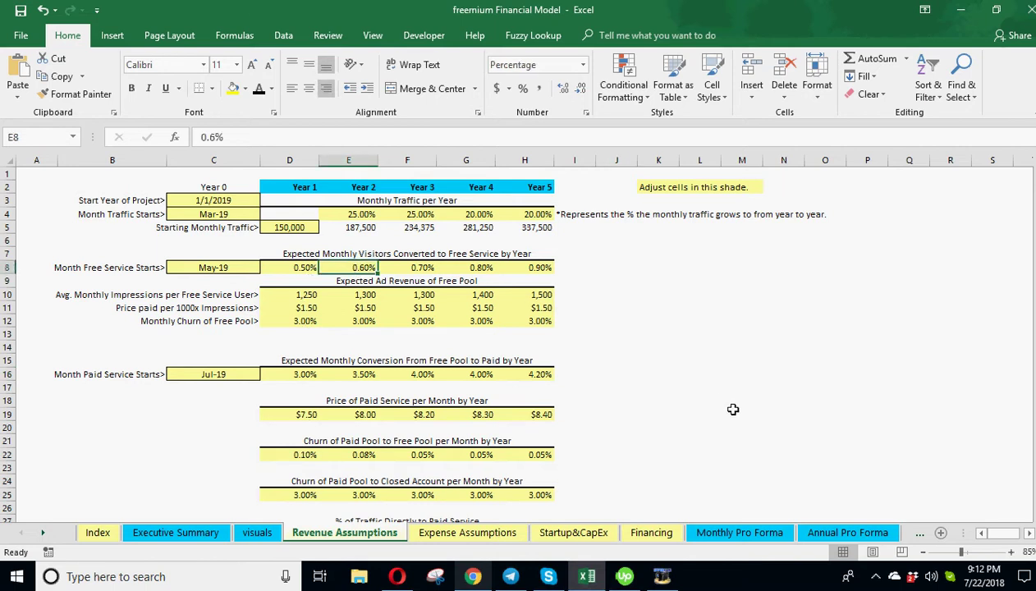
text(1)
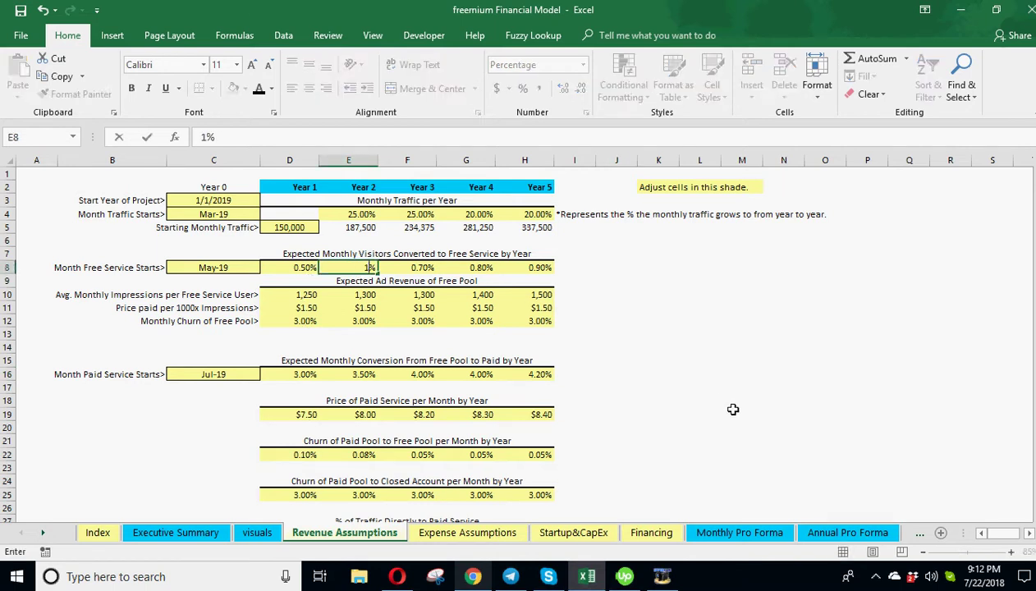
text(.2)
key(Return)
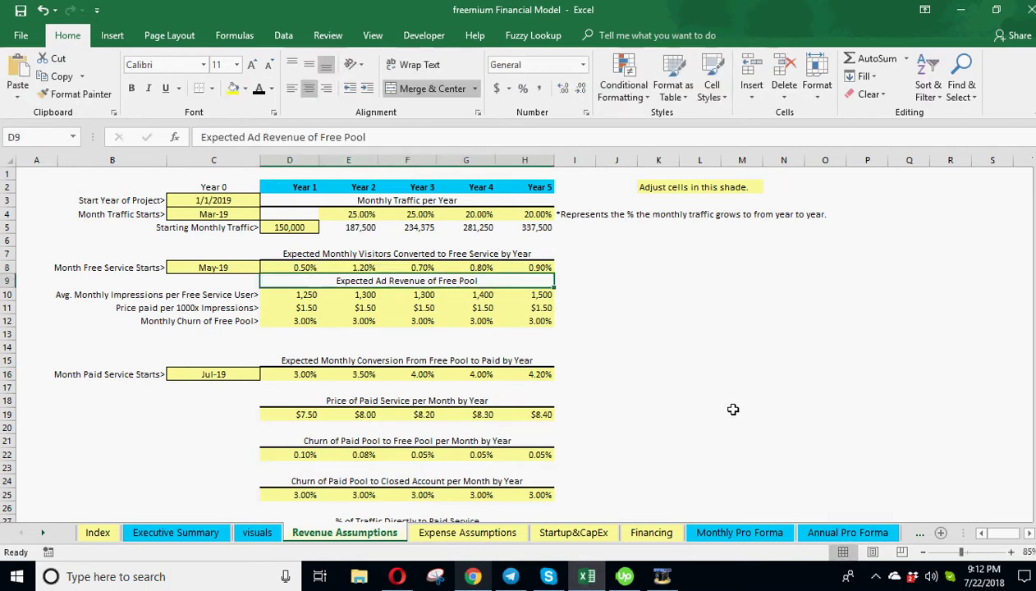
Step: Compare Free Users Added for Dec-19 and Jan-20 on the Monthly Pro Forma sheet, and check the Ending Free User Pool Count in BM14
click(745, 534)
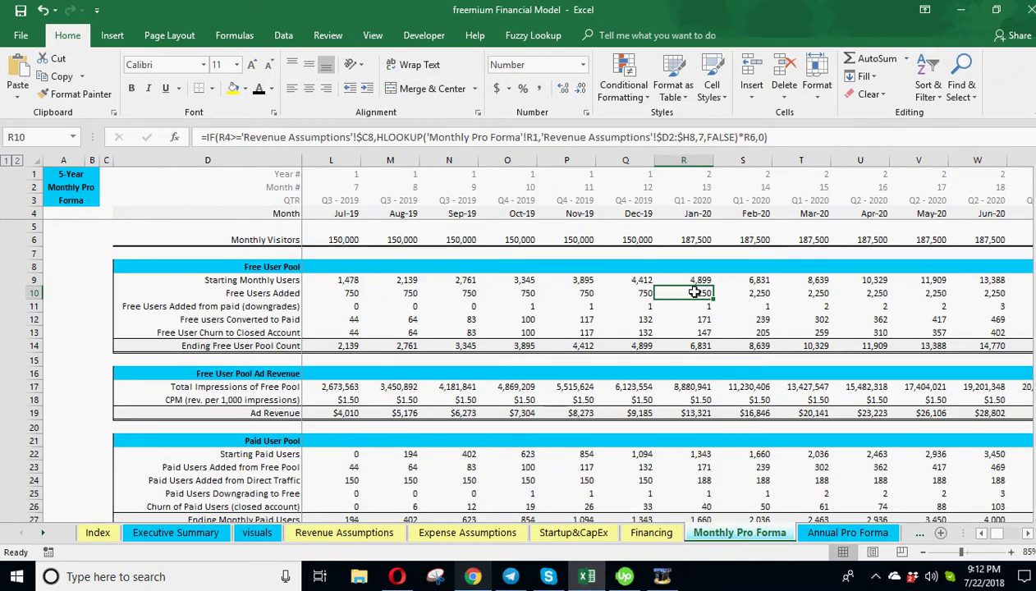
click(632, 293)
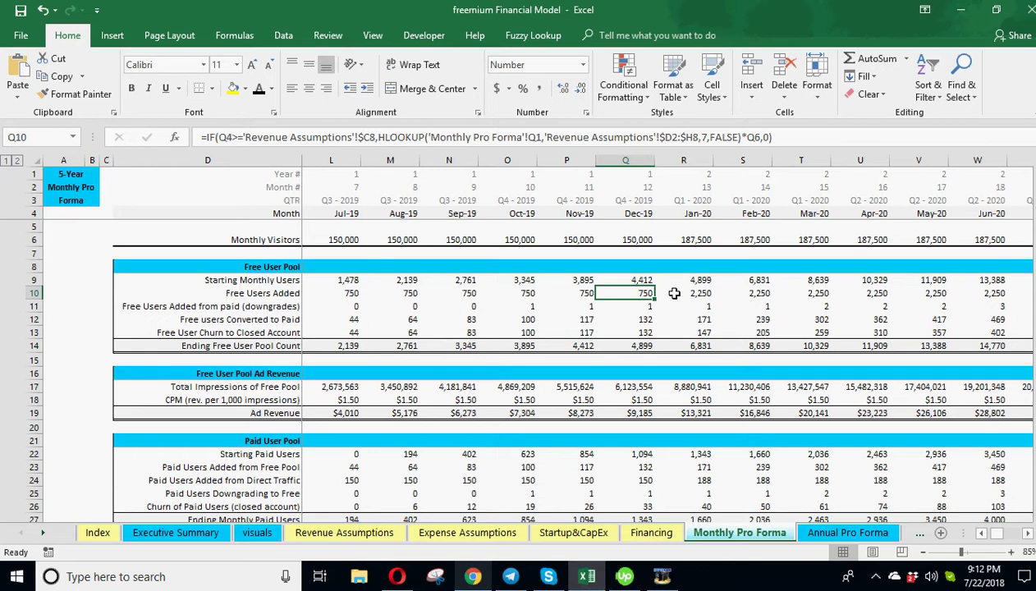
drag(1000, 539, 941, 526)
click(998, 346)
Step: Examine how May-19 ad impressions derive from the ending free user pool count, along with the CPM values in F18:J18
scroll(509, 416, down, 1)
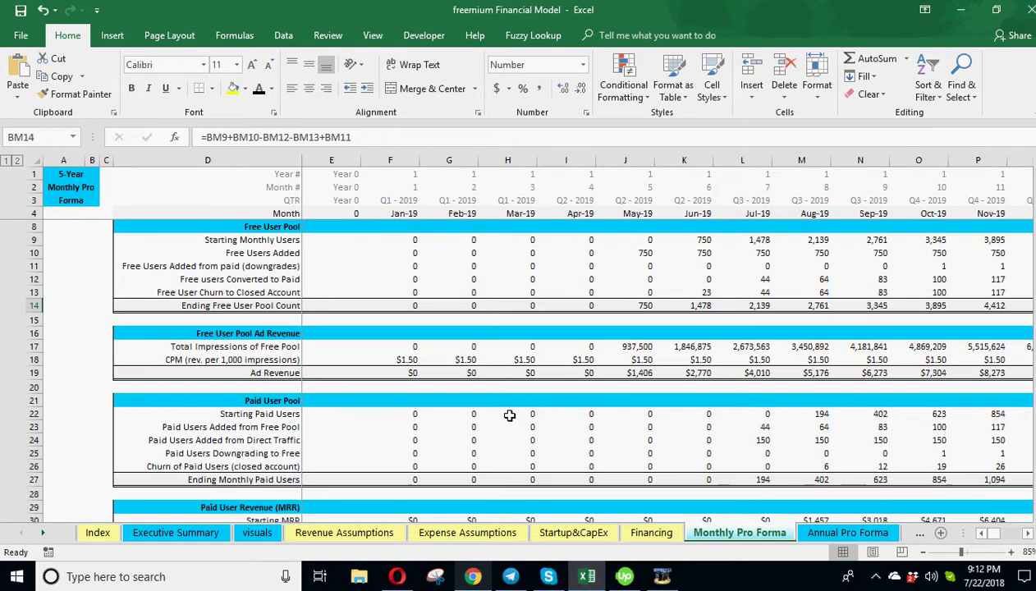
click(639, 346)
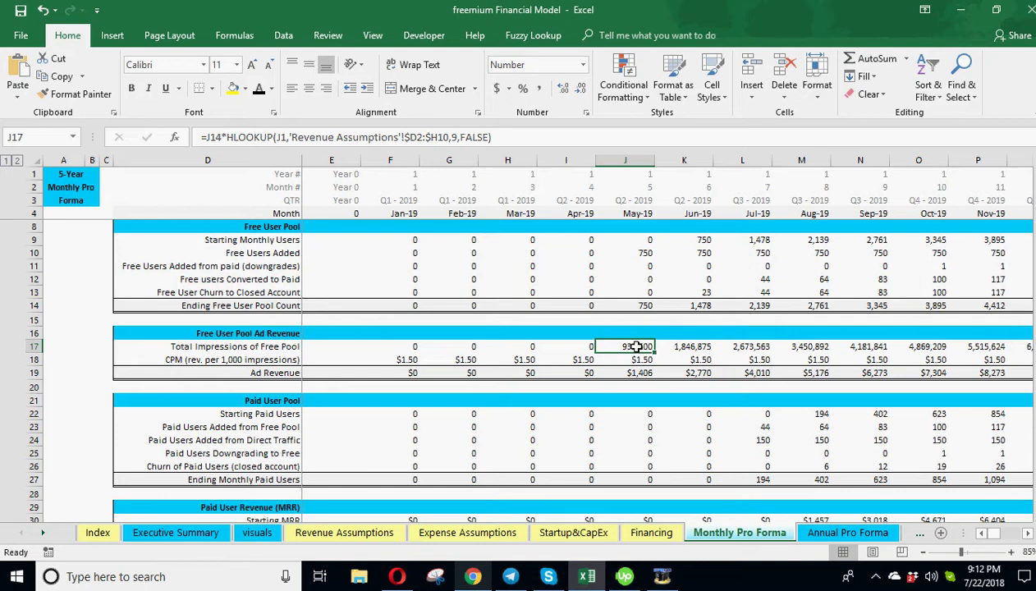
click(630, 306)
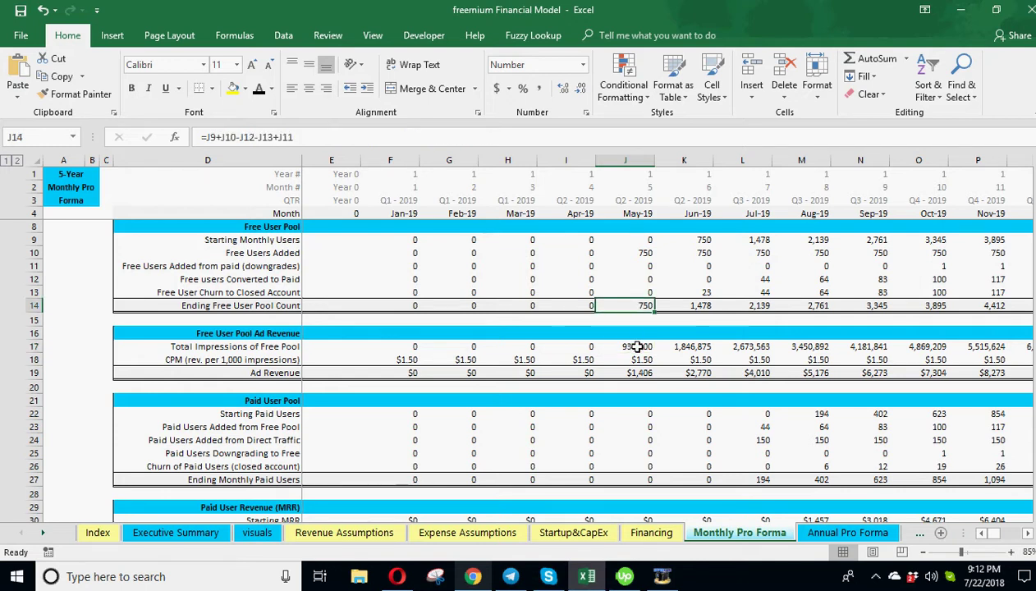
click(636, 346)
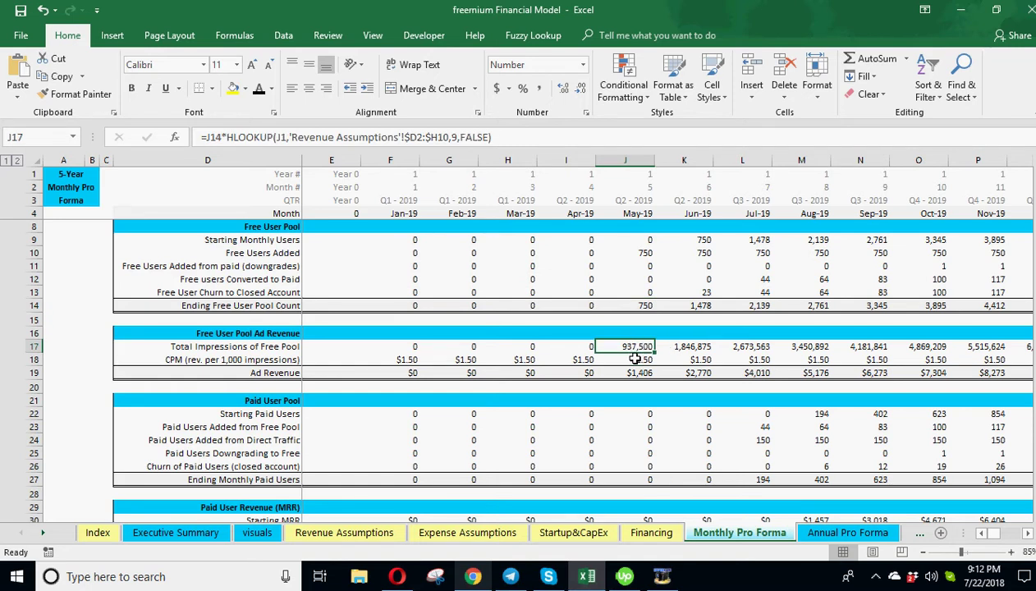
click(637, 359)
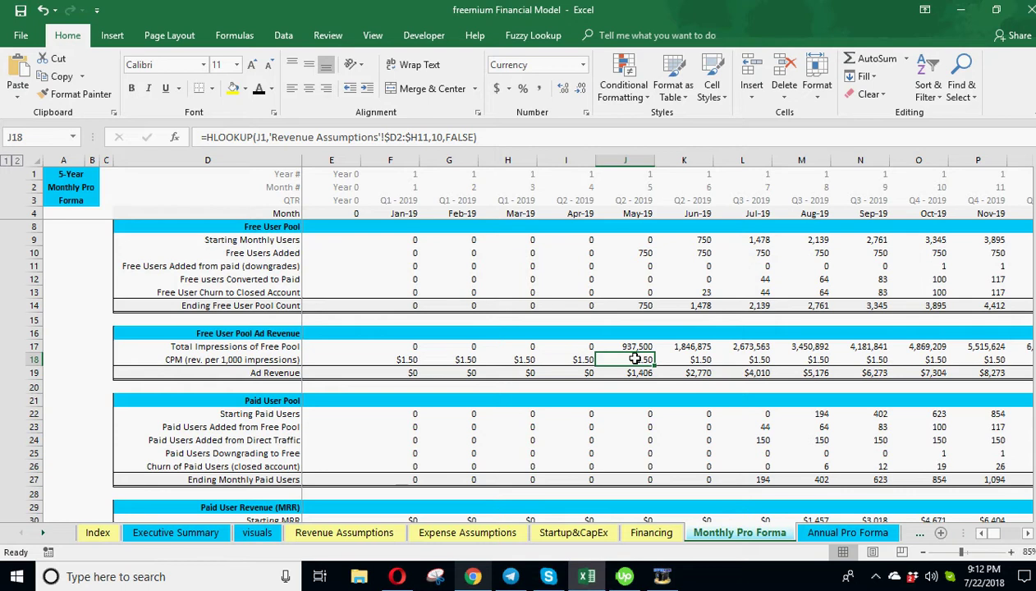
drag(405, 360, 631, 356)
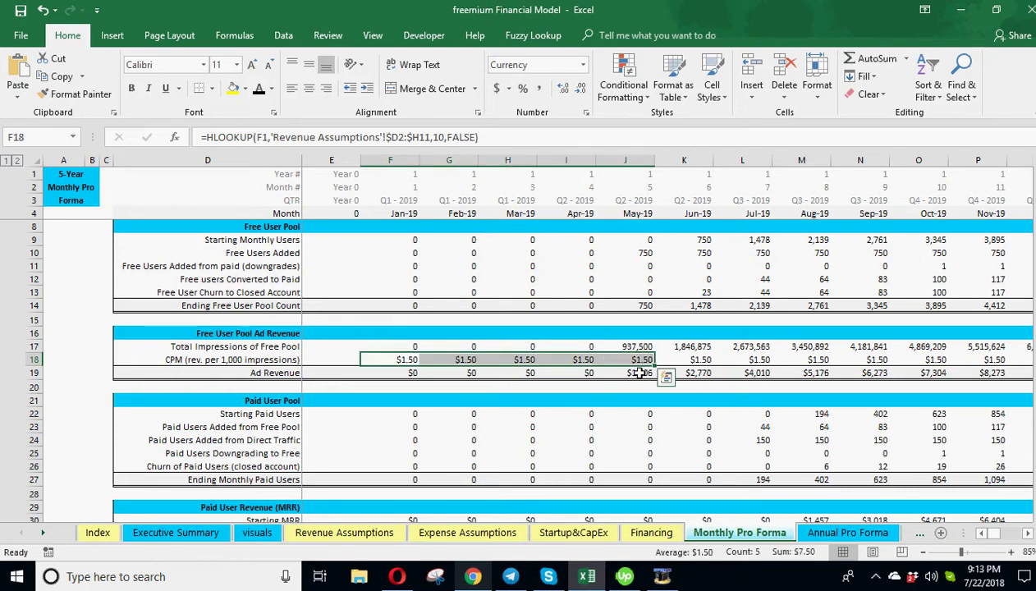
Step: Examine how May-19 impressions and CPM produce Ad Revenue, following the Ad Revenue formulas in row 19 through Aug-19
click(630, 346)
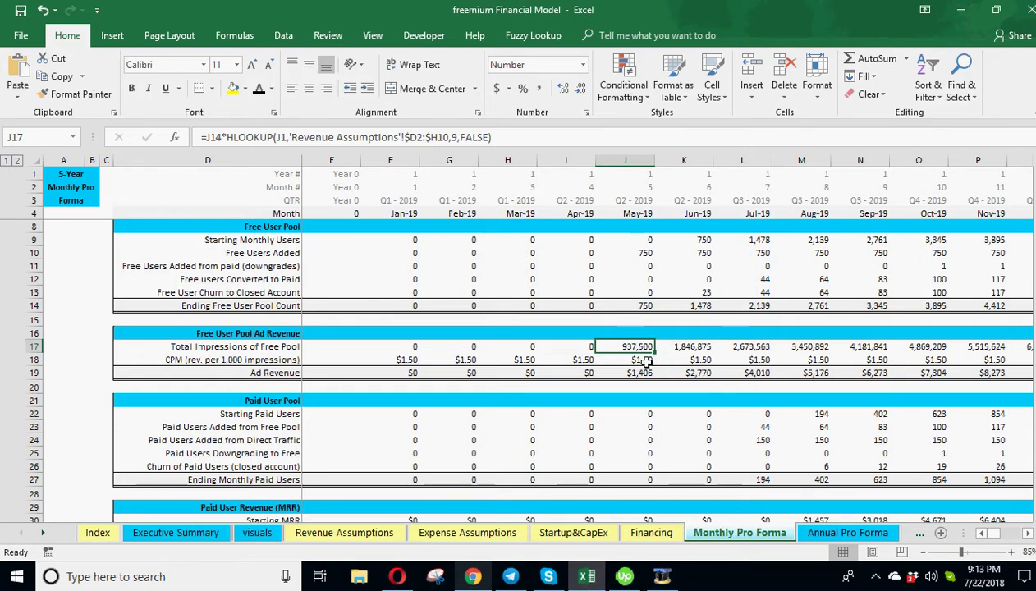
click(640, 360)
click(647, 372)
click(693, 373)
click(743, 373)
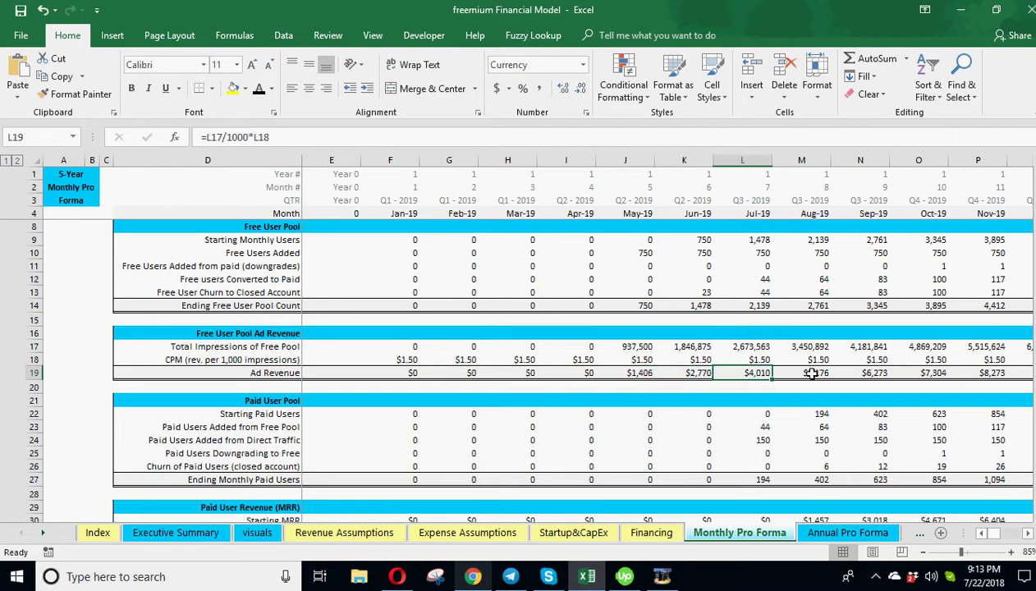
click(809, 372)
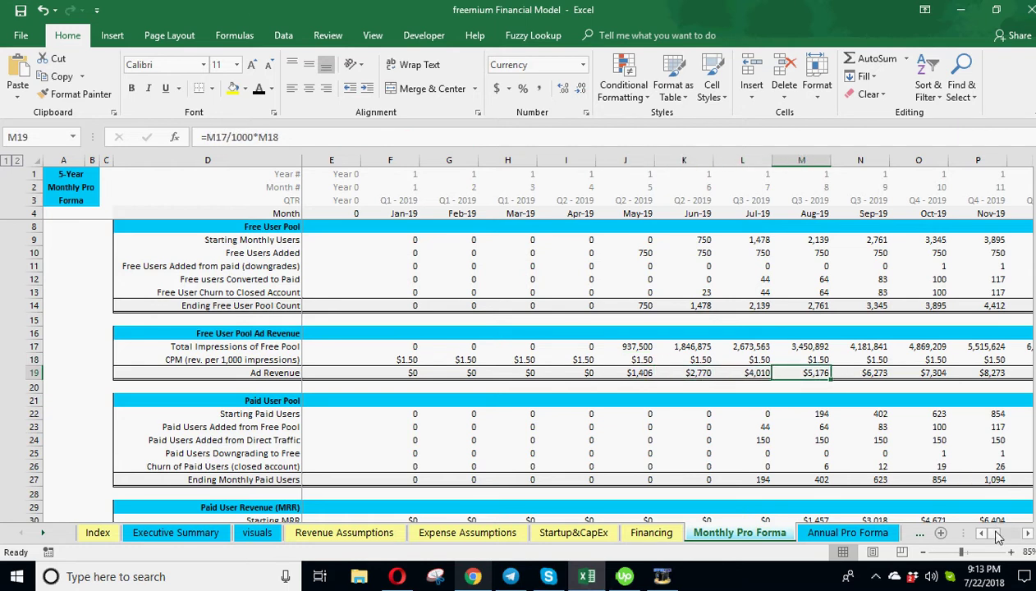
Step: Check the Dec-23 ending free user pool count, total impressions, CPM and Ad Revenue formulas in column BM
drag(992, 533, 1017, 537)
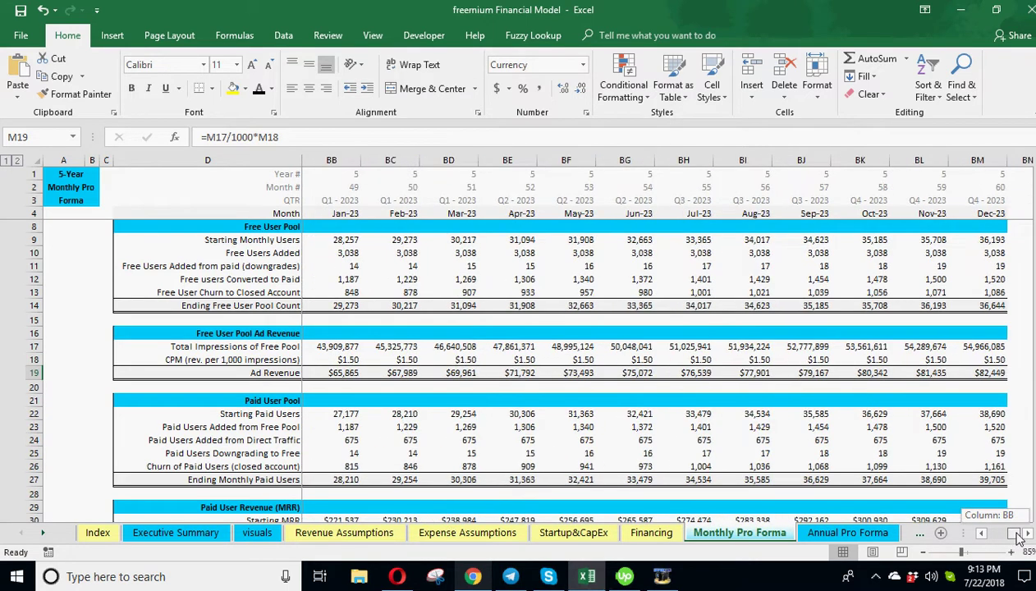
click(970, 306)
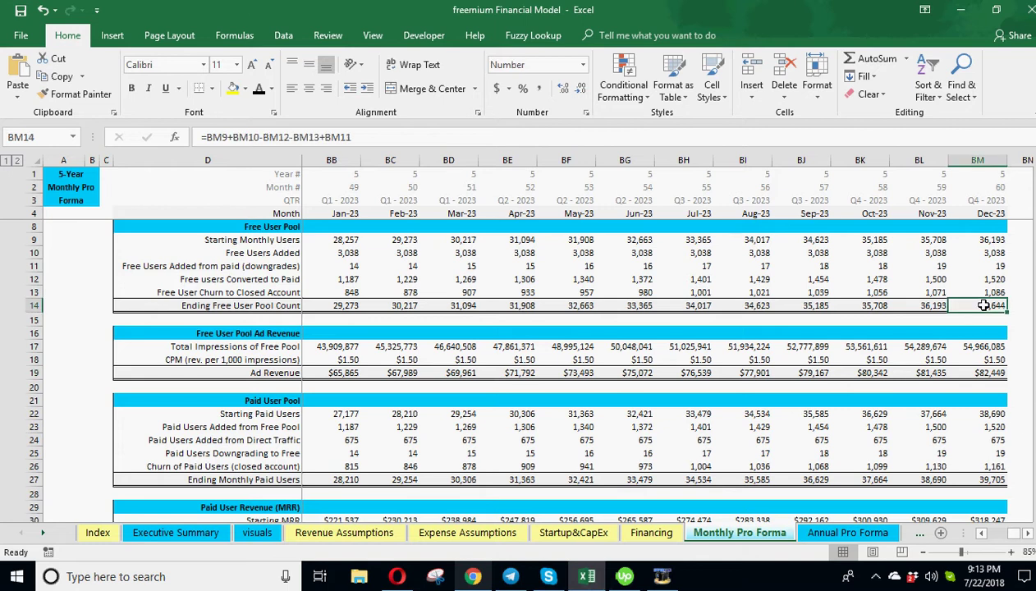
click(975, 346)
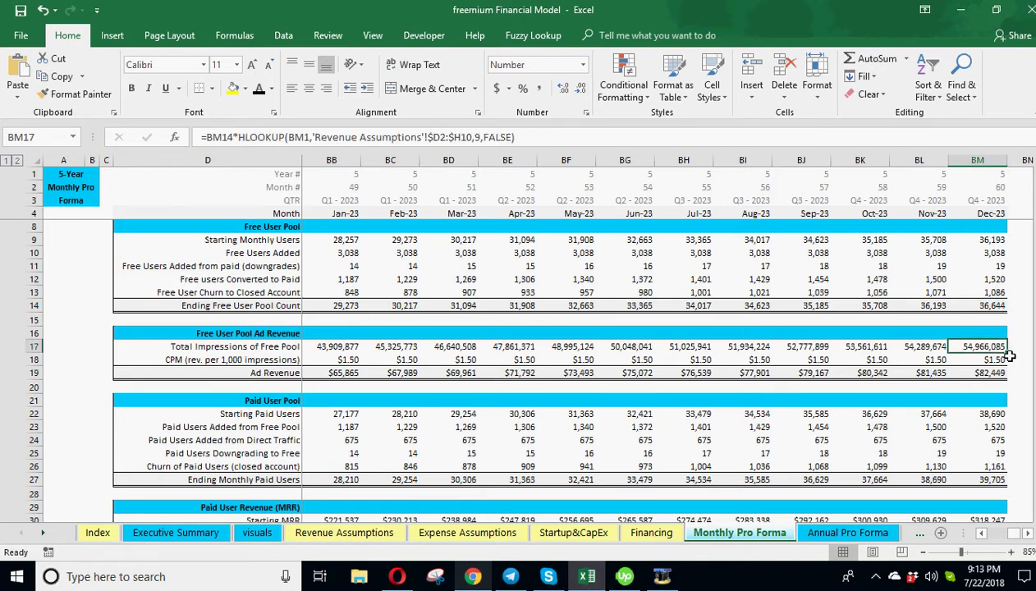
click(977, 359)
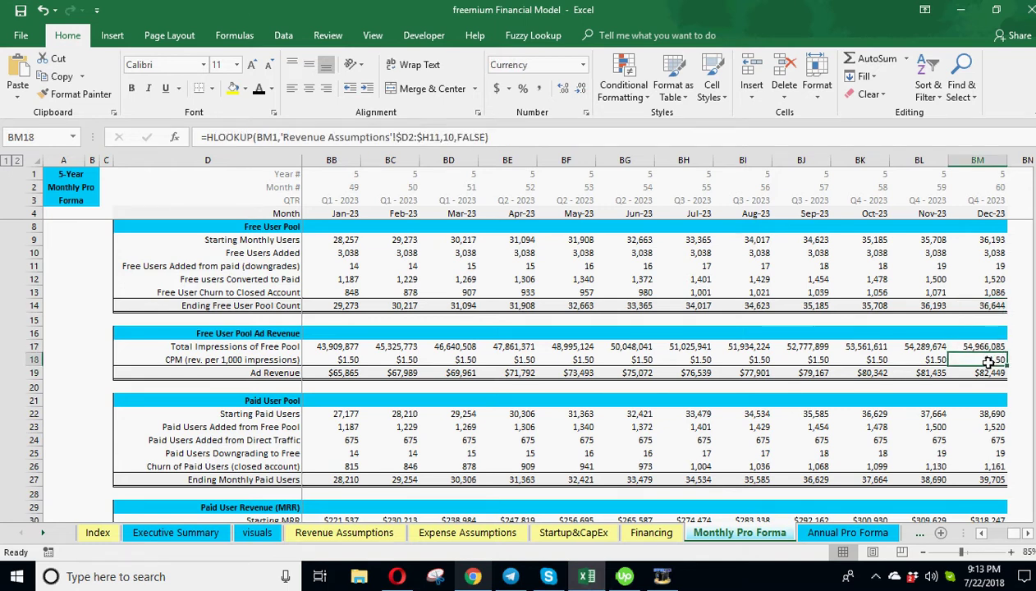
click(998, 375)
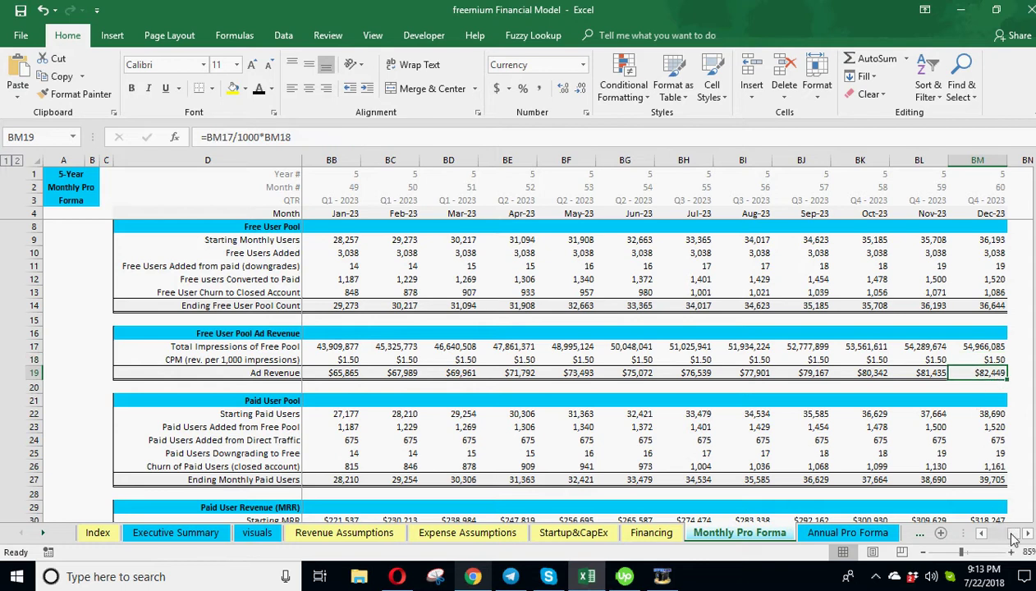
Step: Recheck Ad Revenue from May-19 to Jul-19 in row 19 and save the workbook
drag(1007, 533, 970, 532)
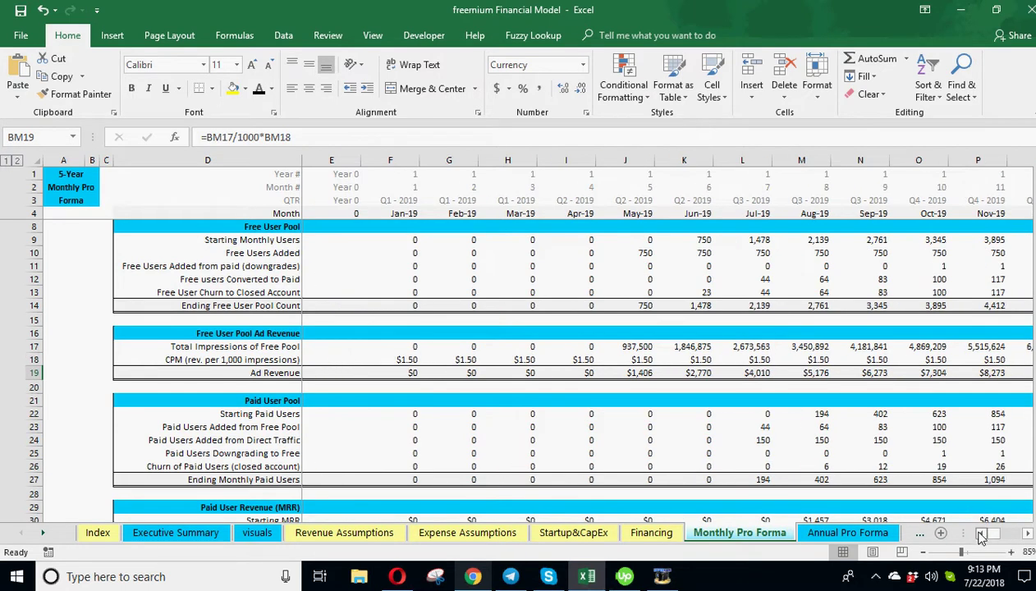
click(640, 372)
key(Right)
key(Right)
key(ctrl+s)
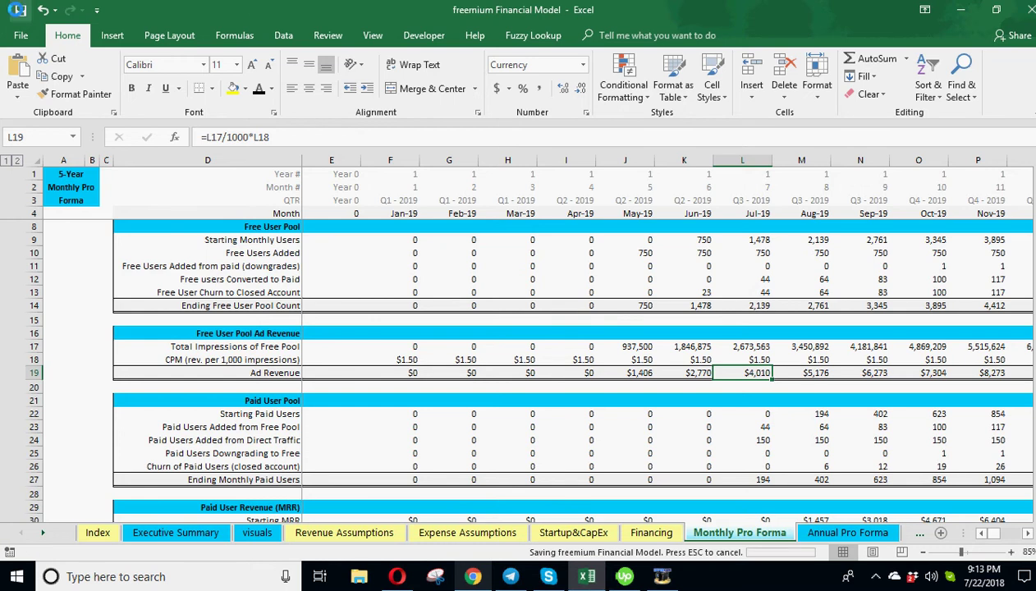
Step: Examine the 2019 Paid User Pool rows for starting paid users, users added from the free pool and users from direct traffic
scroll(563, 369, down, 2)
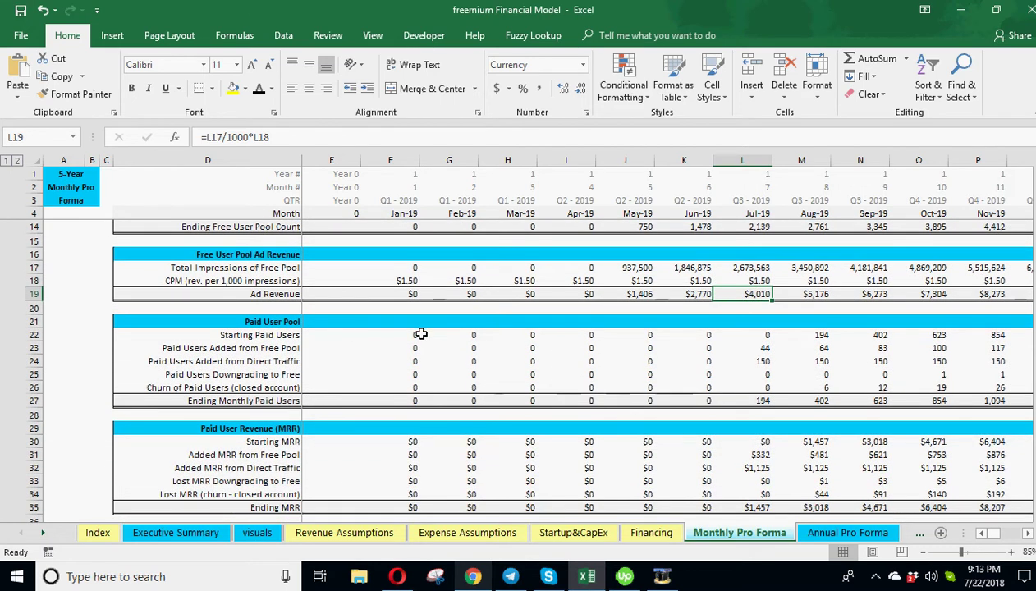
drag(421, 335, 588, 338)
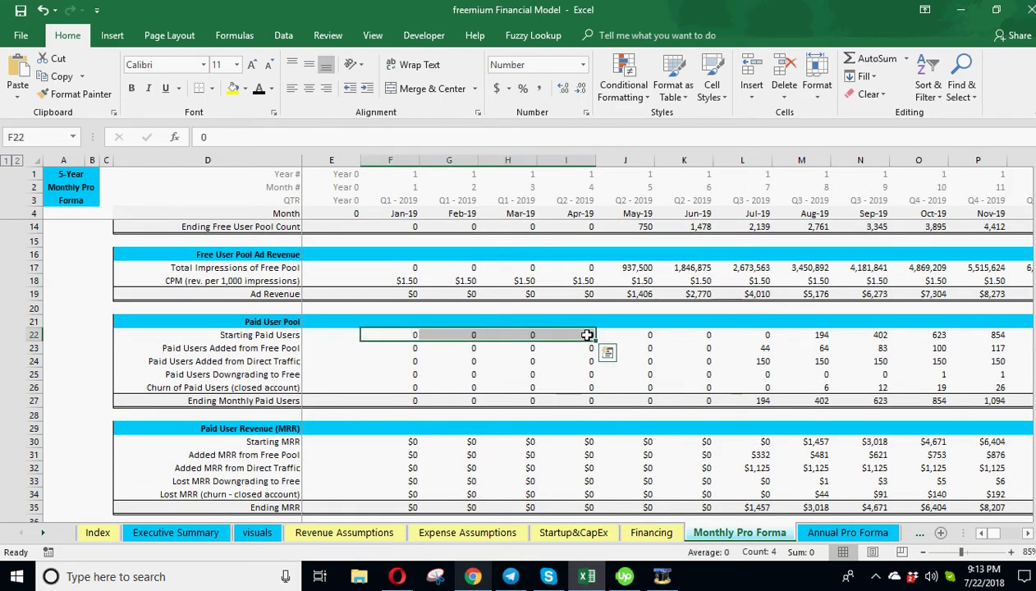
drag(404, 336, 606, 335)
click(408, 348)
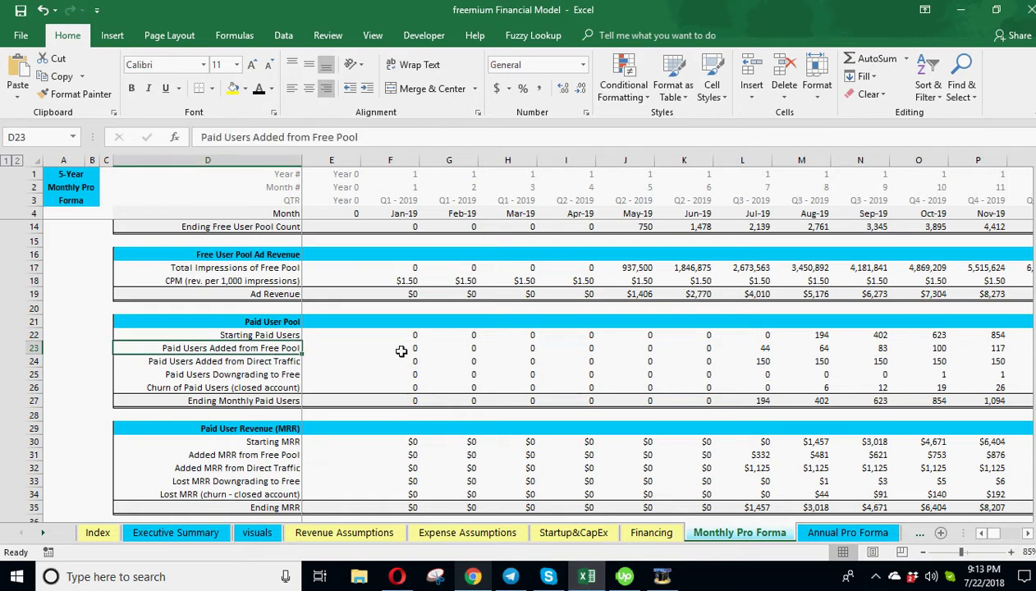
drag(394, 349, 657, 351)
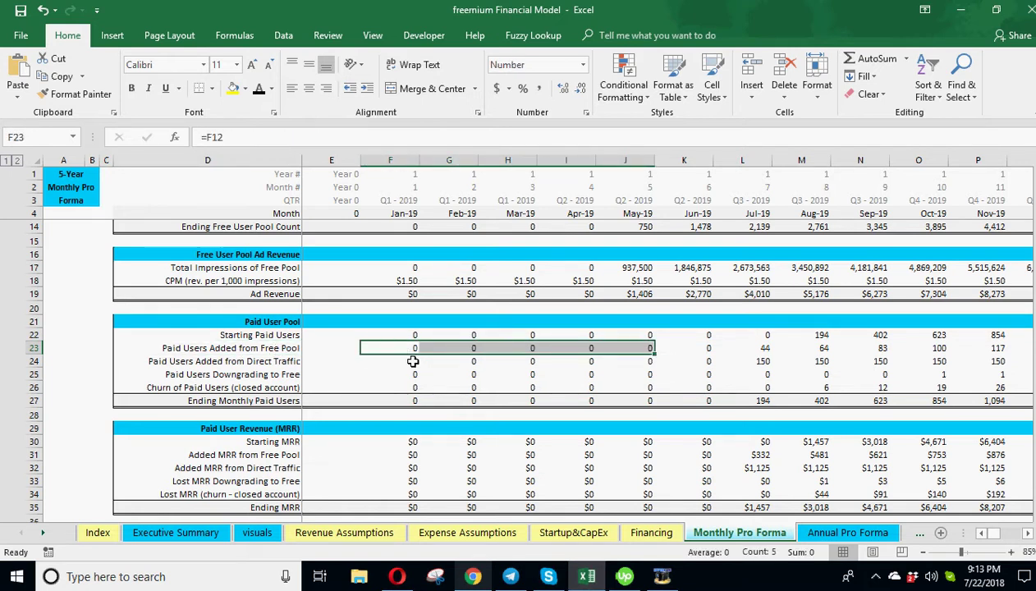
drag(413, 362, 821, 362)
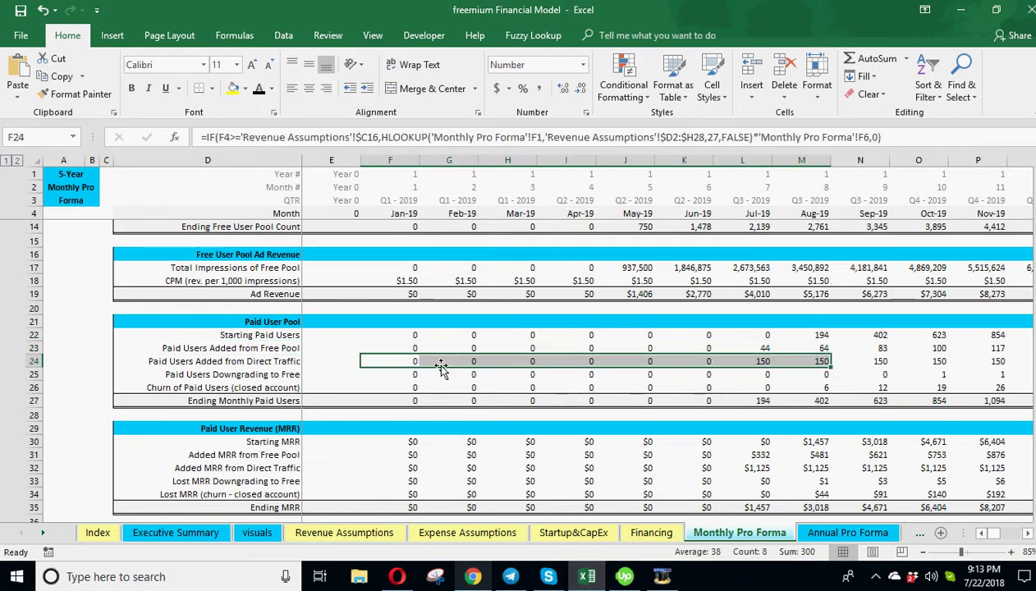
Step: Trace Oct-19 Paid Users Downgrading to Free to the free pool's downgrades row, and examine the Churn of Paid Users row
drag(407, 375, 763, 371)
click(939, 375)
scroll(940, 374, up, 3)
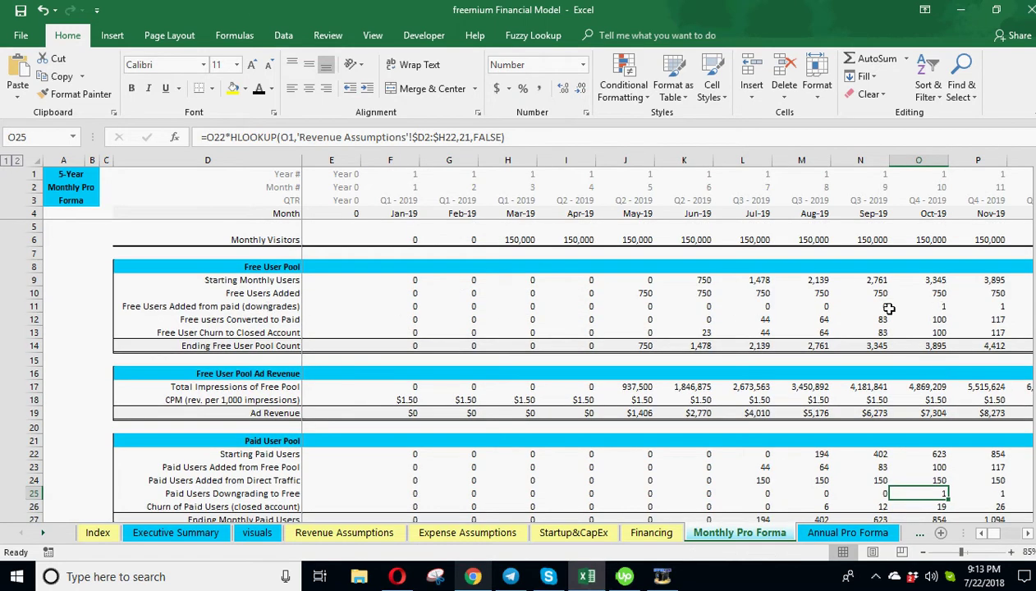
click(939, 310)
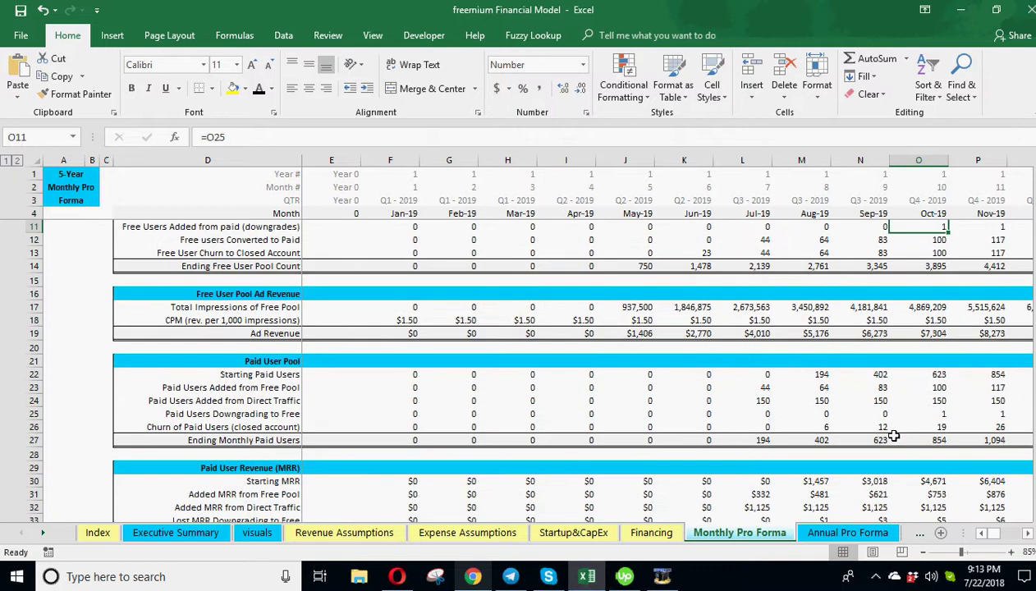
scroll(885, 423, down, 2)
drag(943, 430, 587, 427)
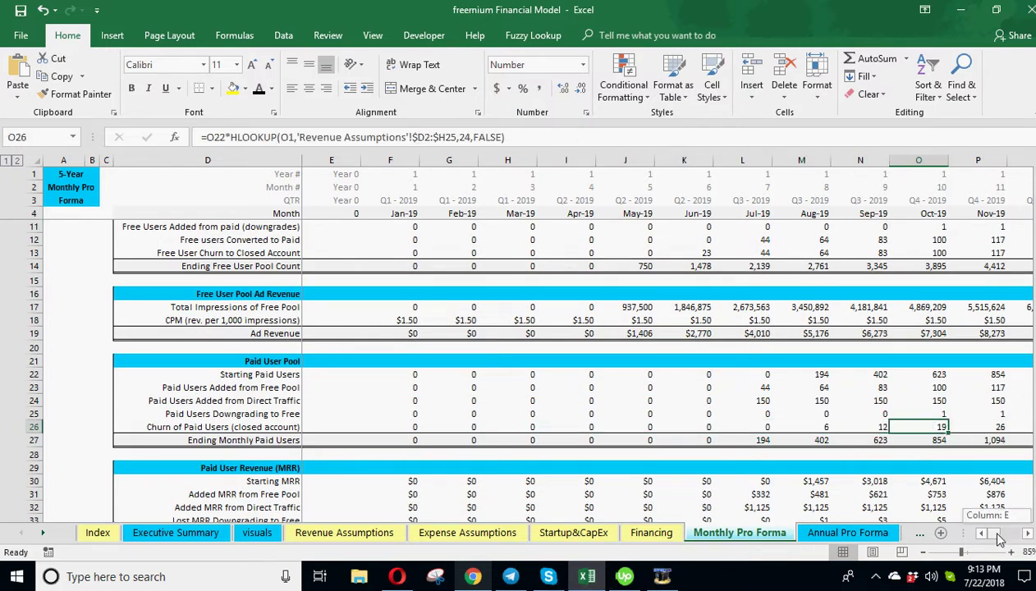
Step: Check Dec-23 Ending Monthly Paid Users and Ending MRR, and how Starting MRR carries over from the prior month in 2023
drag(996, 534, 1017, 536)
click(981, 441)
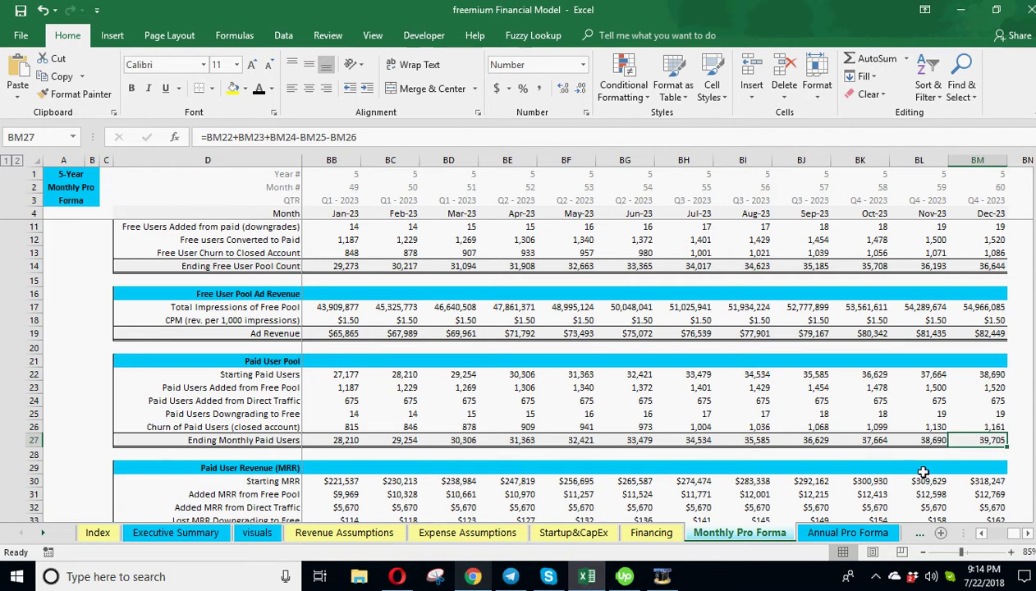
scroll(912, 466, down, 1)
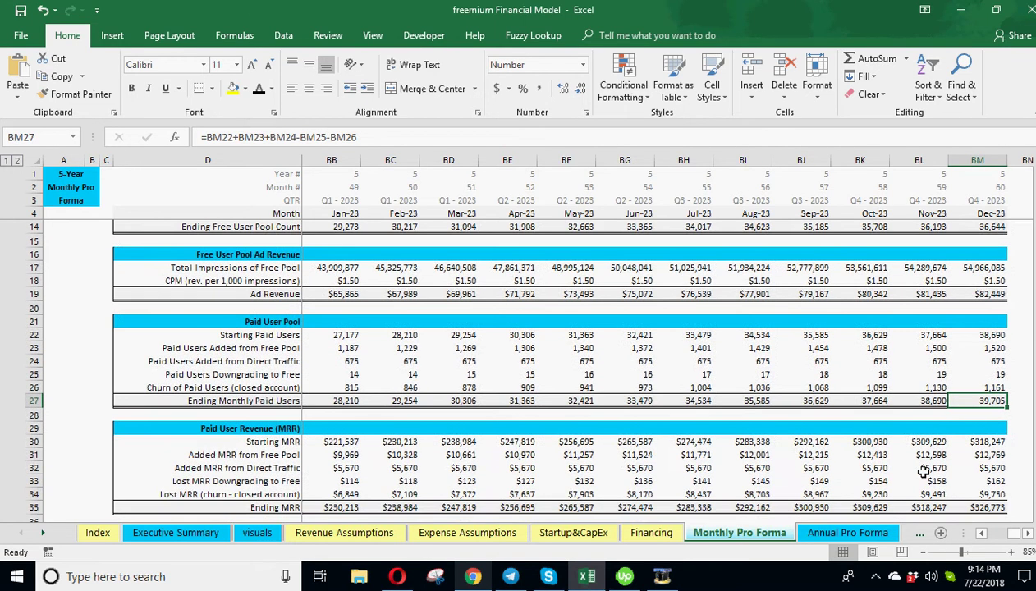
click(991, 508)
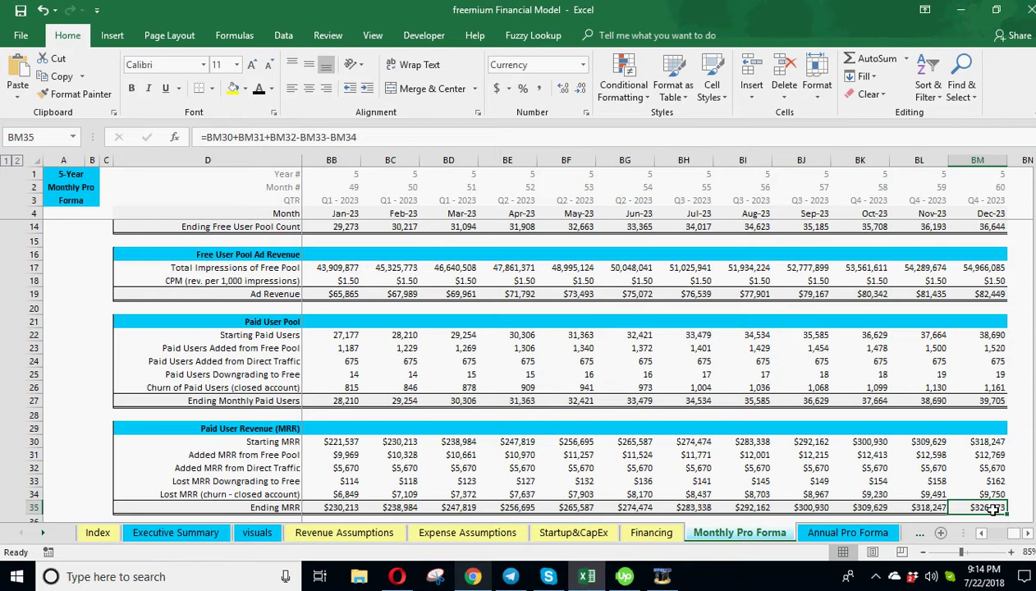
click(987, 443)
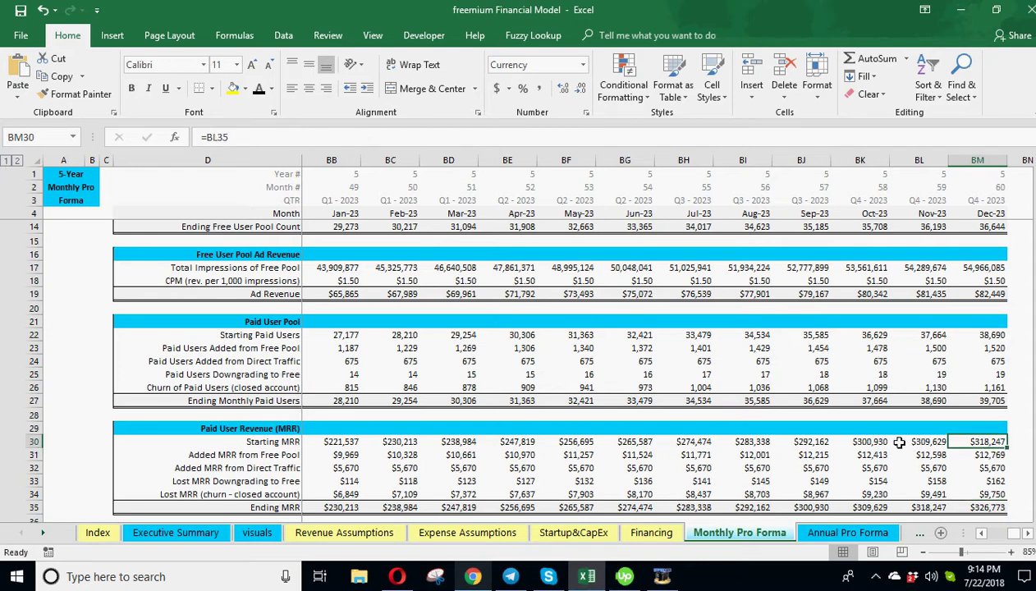
click(749, 441)
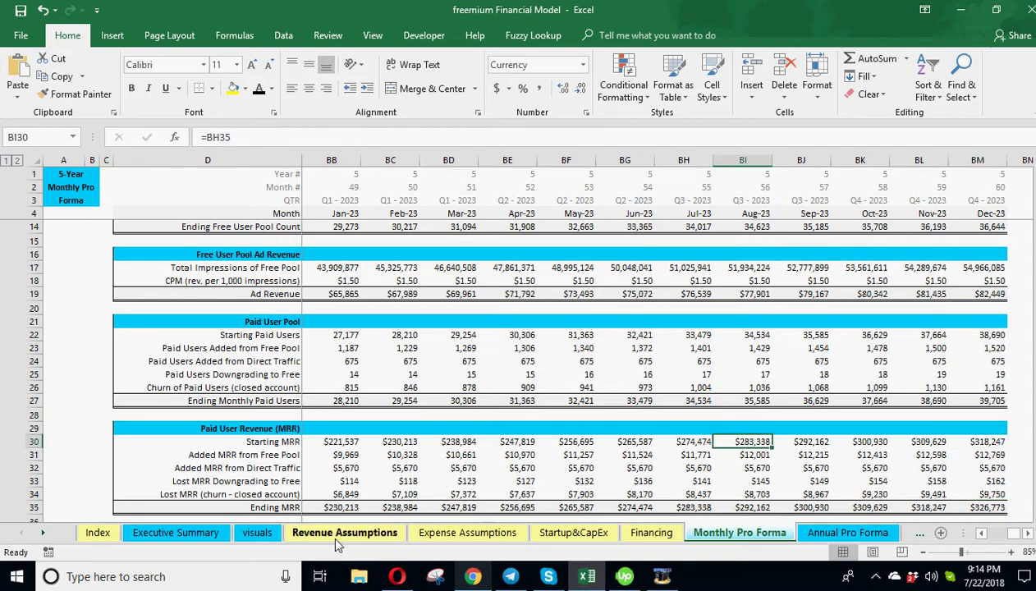
Step: Examine the Feb-23 formulas for starting paid users, paid users added from the free pool and paid users from direct traffic
click(398, 335)
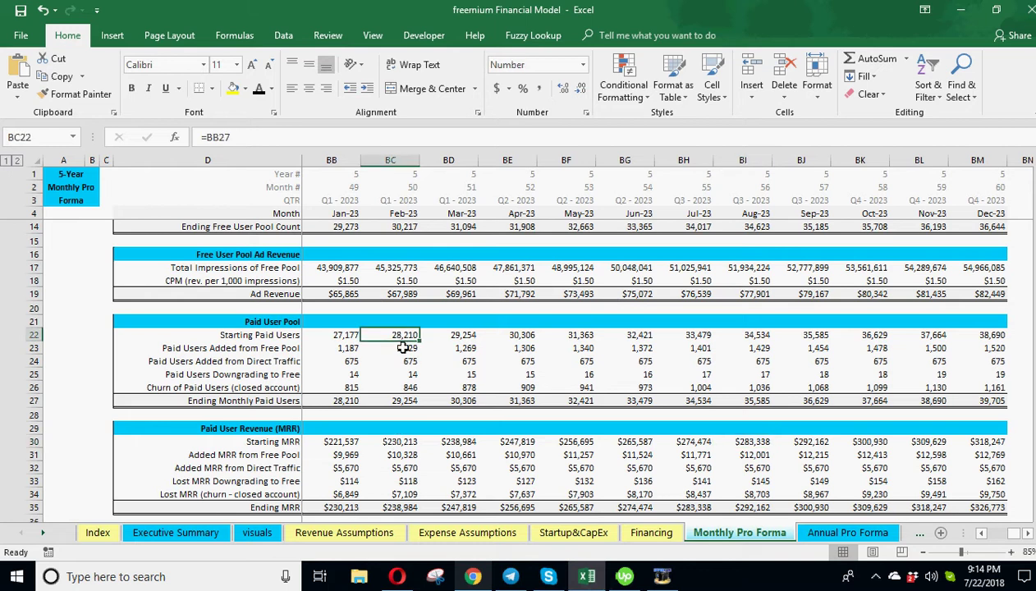
click(404, 348)
click(404, 362)
click(404, 337)
click(405, 349)
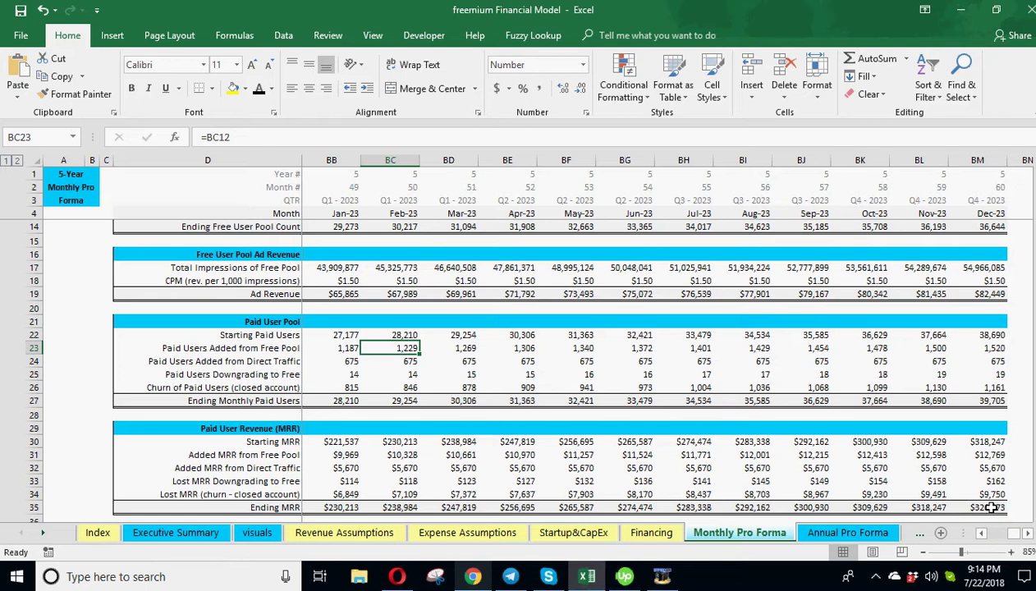
Step: Review 2023 Ending MRR and the 2019 added and lost MRR rows, and save the workbook
drag(982, 503, 505, 507)
drag(1012, 532, 973, 538)
drag(406, 455, 648, 457)
drag(406, 468, 648, 470)
drag(751, 470, 870, 495)
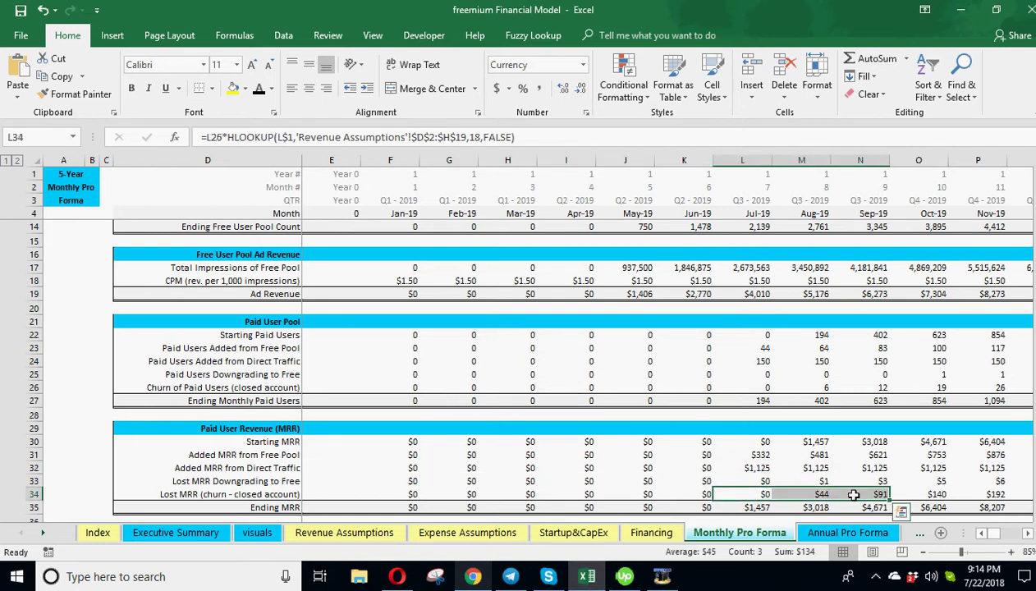
scroll(723, 492, down, 2)
click(14, 10)
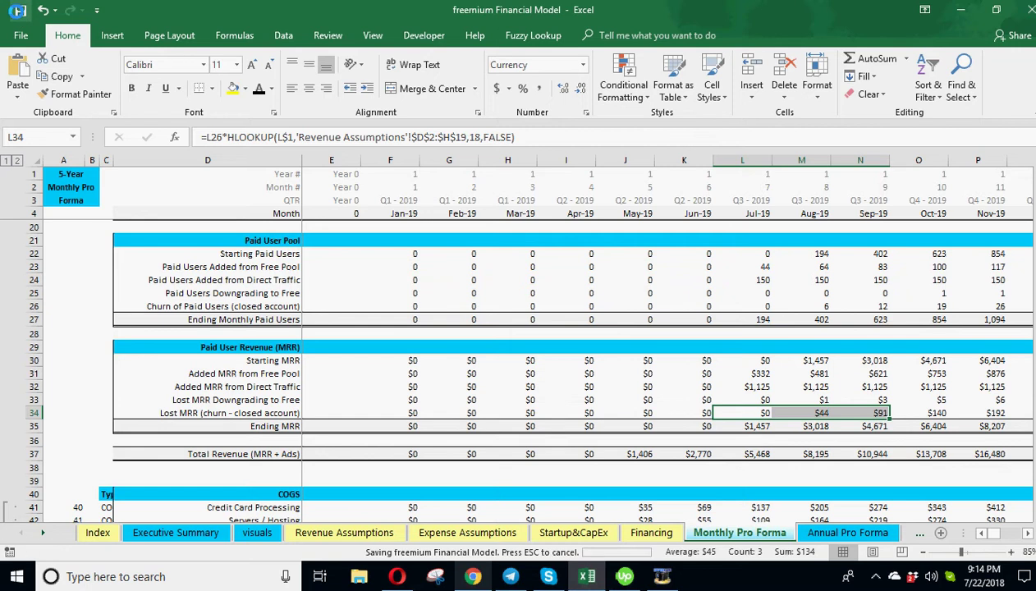
Step: Trace the May-19 Total Revenue formula in J37 to Ending MRR and Ad Revenue, and check Dec-23 Total Revenue in BM37
scroll(525, 402, down, 2)
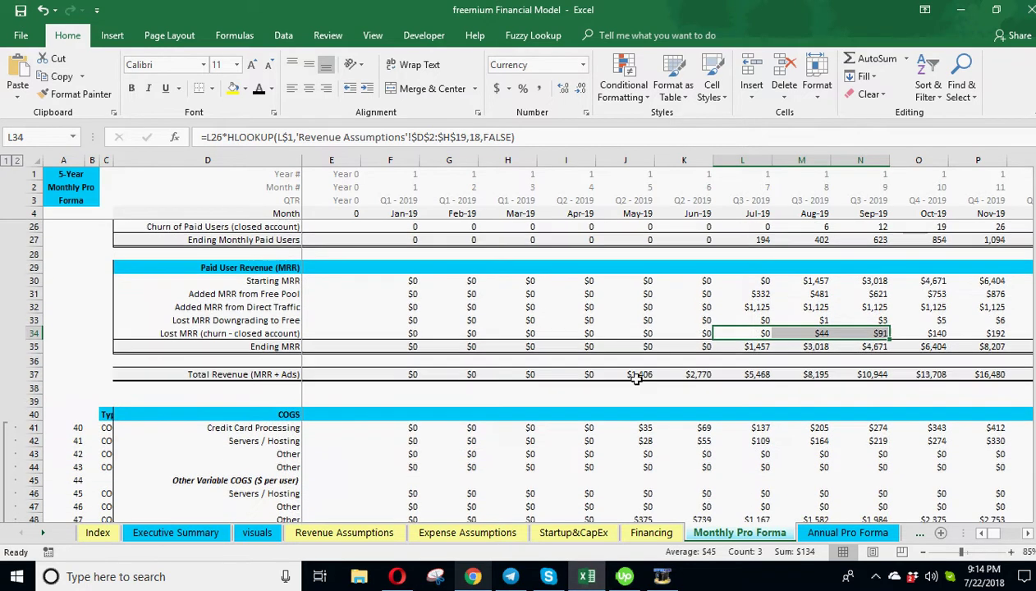
click(639, 375)
double_click(639, 375)
scroll(719, 399, up, 4)
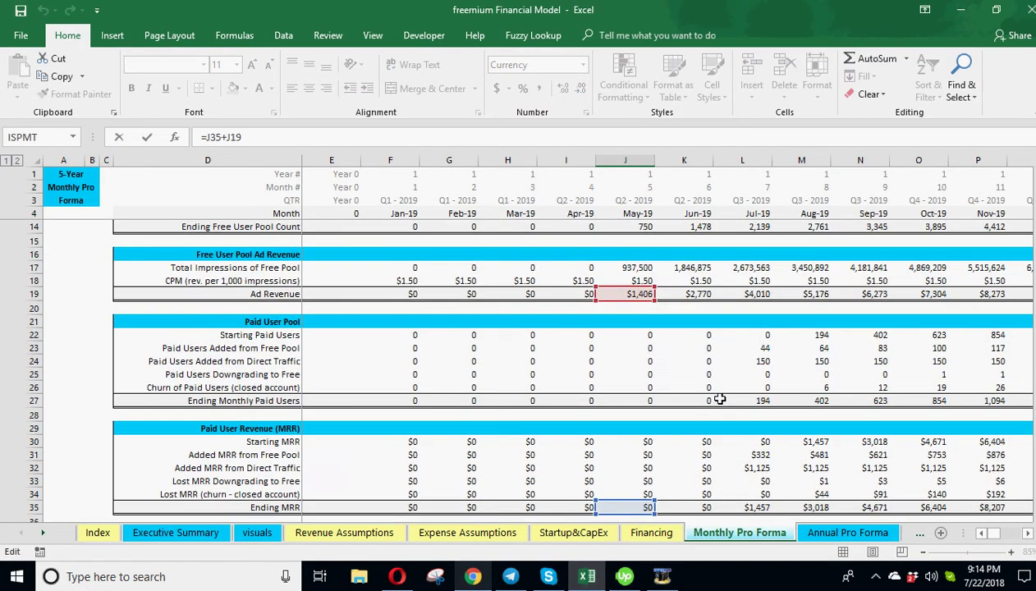
scroll(685, 429, down, 3)
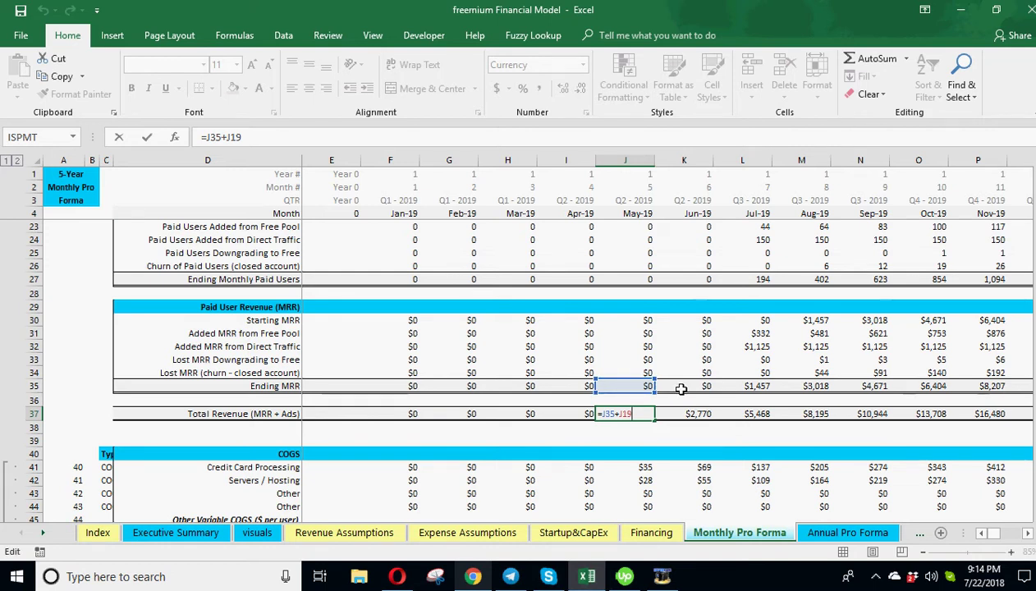
key(Return)
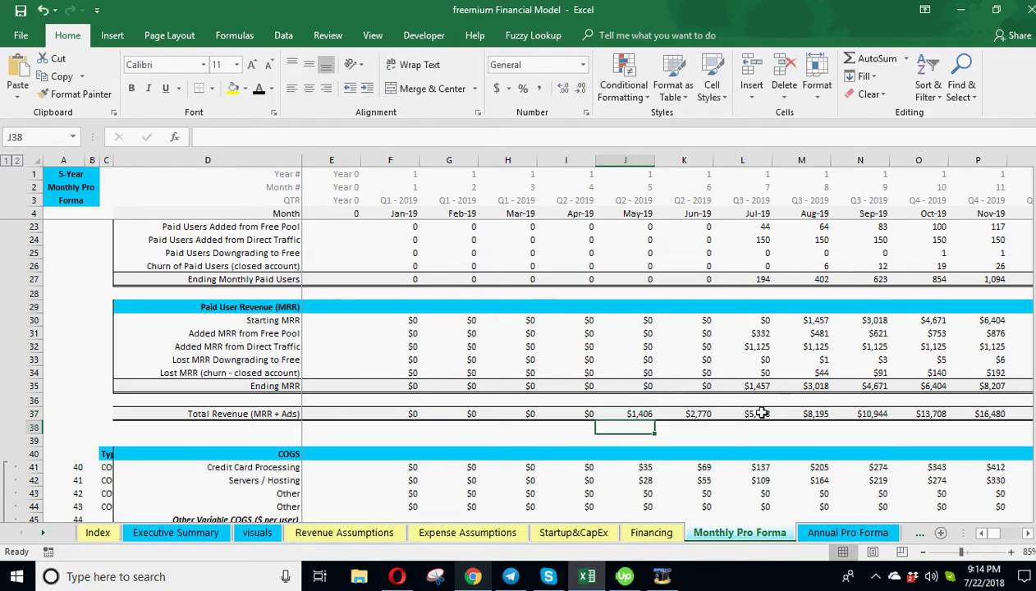
drag(985, 535, 1016, 538)
click(979, 414)
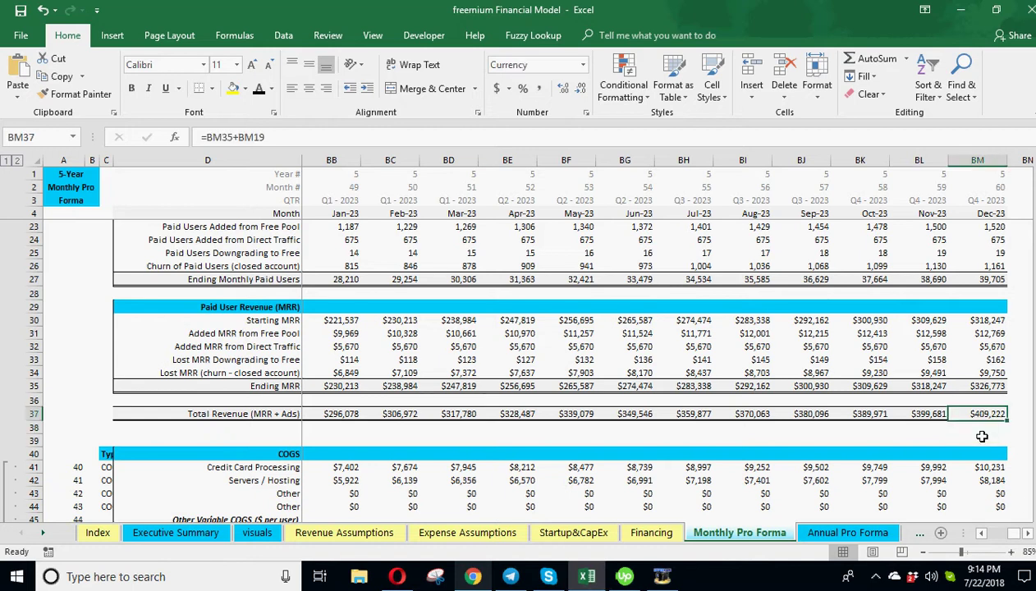
Step: Examine the COGS section's Credit Card Processing formulas for Jan-19 and for May-19 through Jul-19
drag(1010, 534, 973, 539)
scroll(378, 415, down, 3)
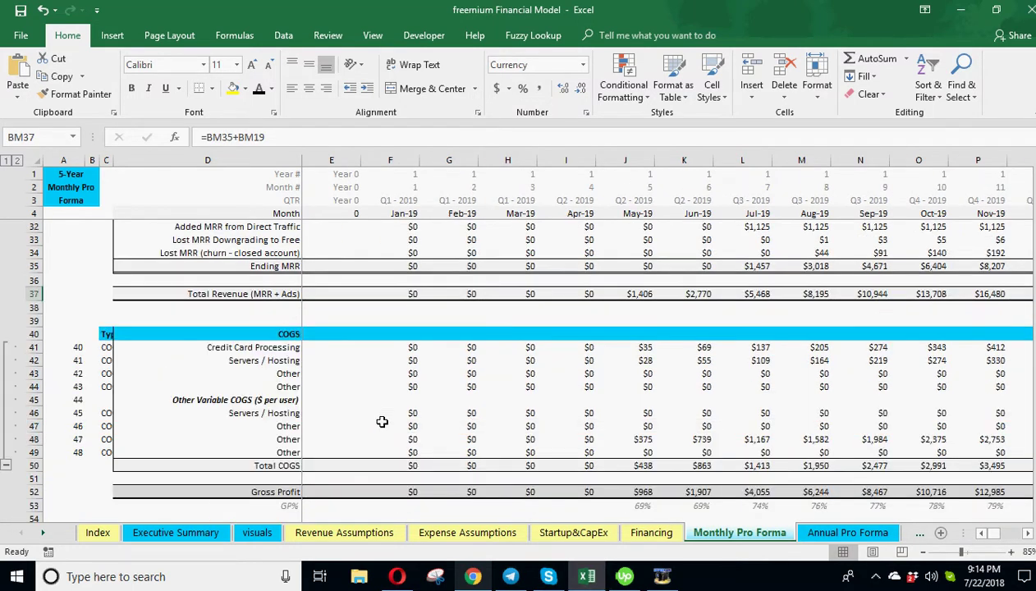
click(412, 345)
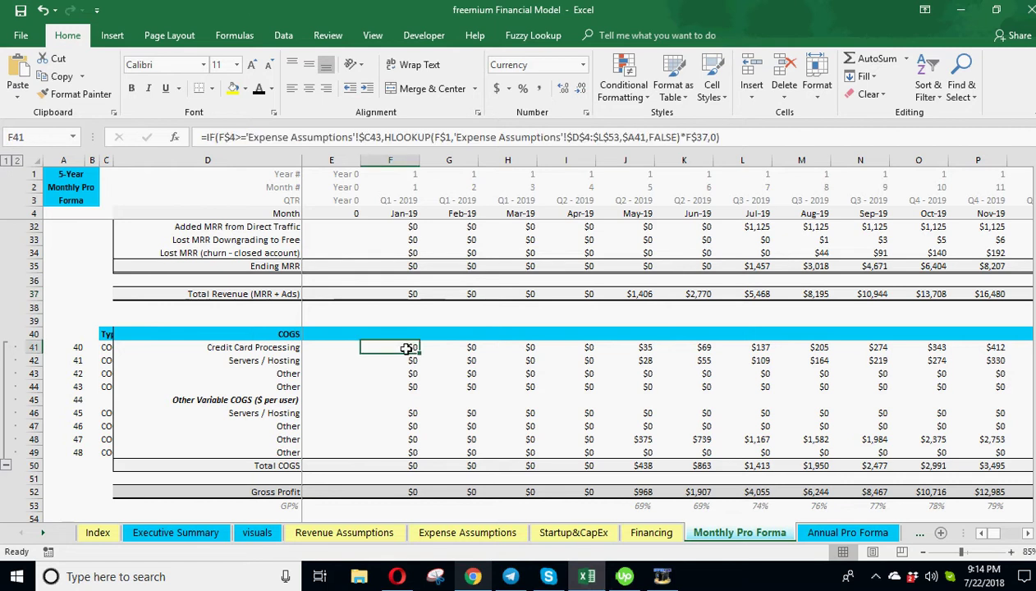
drag(629, 349, 729, 349)
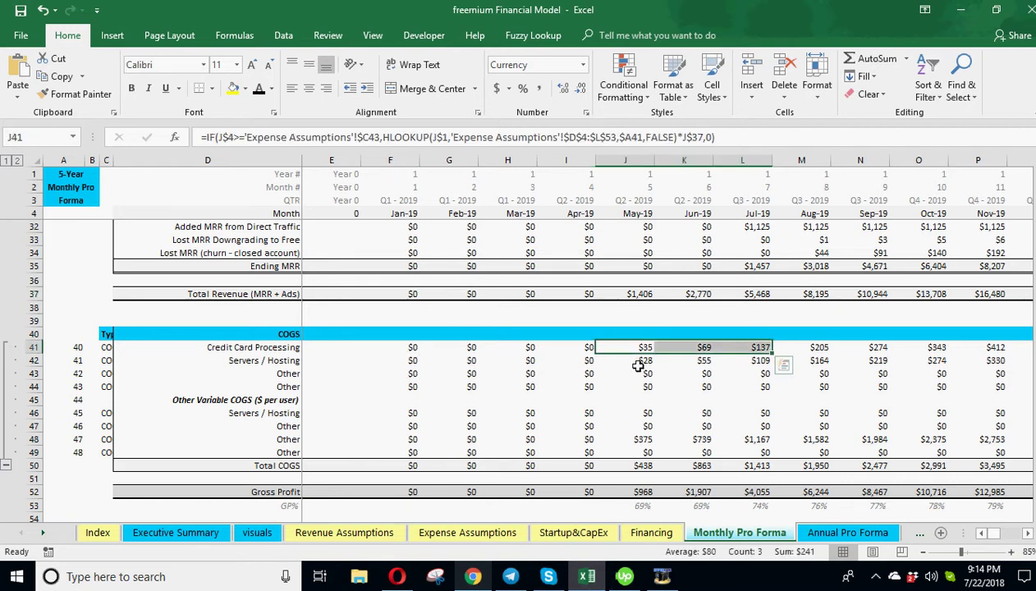
Step: Examine the May-19 to Jul-19 Servers / Hosting costs and the first Other row's May-19 and Jun-19 formulas under COGS
drag(630, 363, 739, 362)
drag(616, 374, 680, 374)
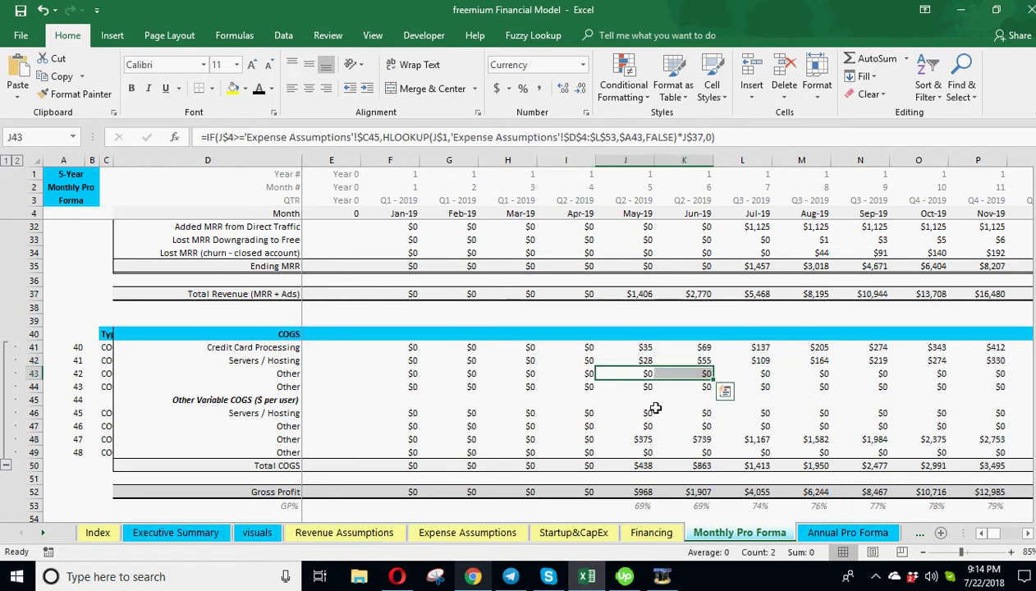
scroll(660, 446, down, 2)
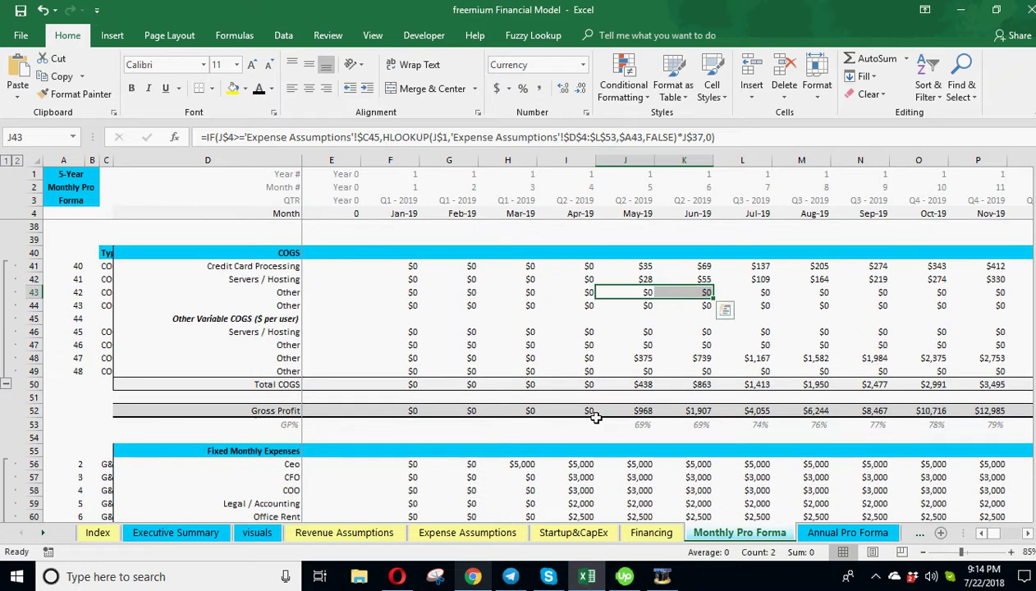
Step: In Expense Assumptions, set the start month of the per-user Servers / Hosting COGS to Aug-19
click(486, 532)
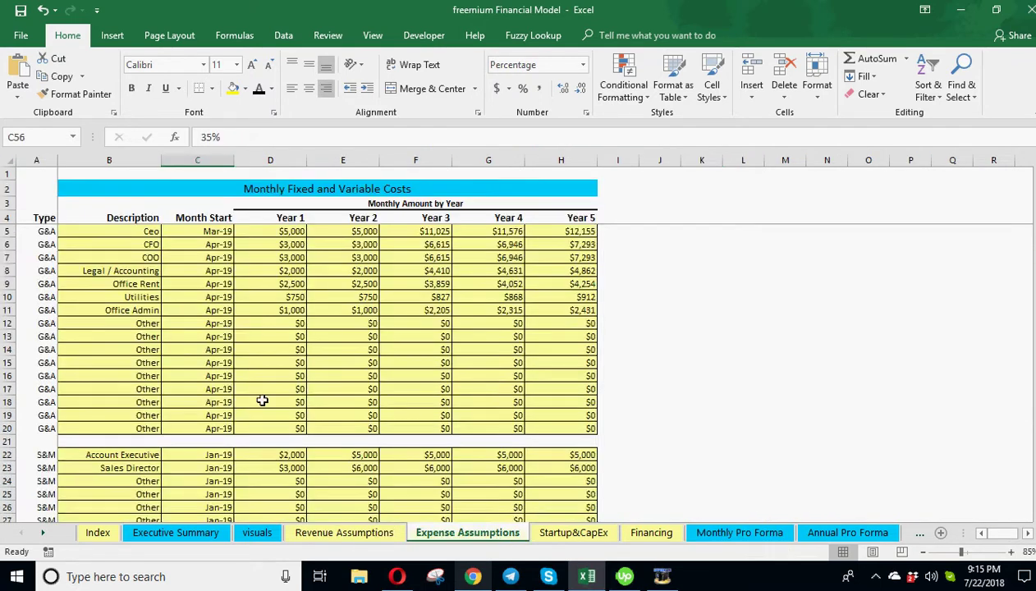
scroll(280, 418, down, 6)
scroll(294, 440, down, 10)
scroll(294, 439, up, 4)
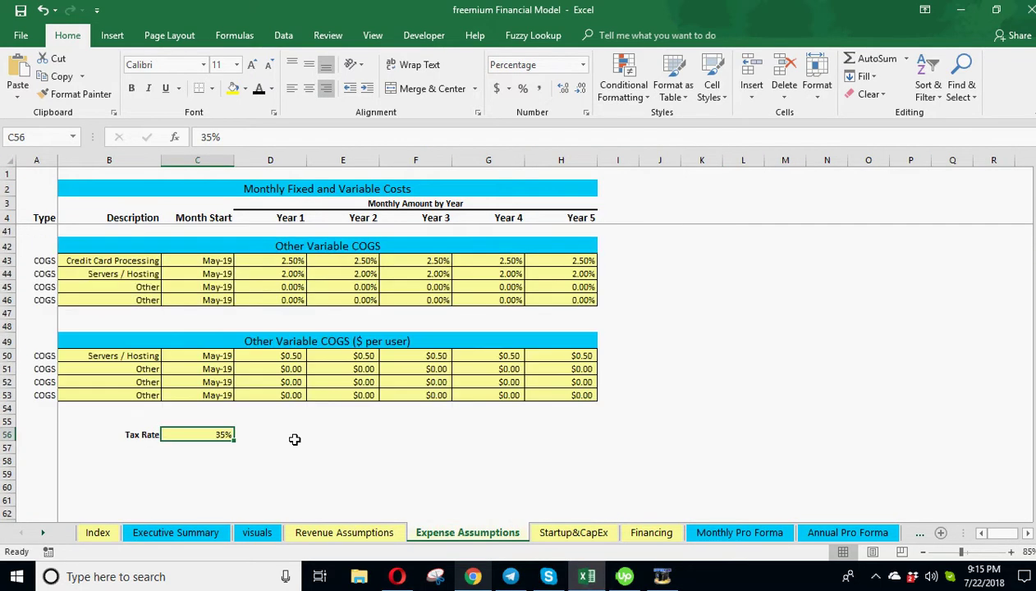
click(286, 359)
click(214, 355)
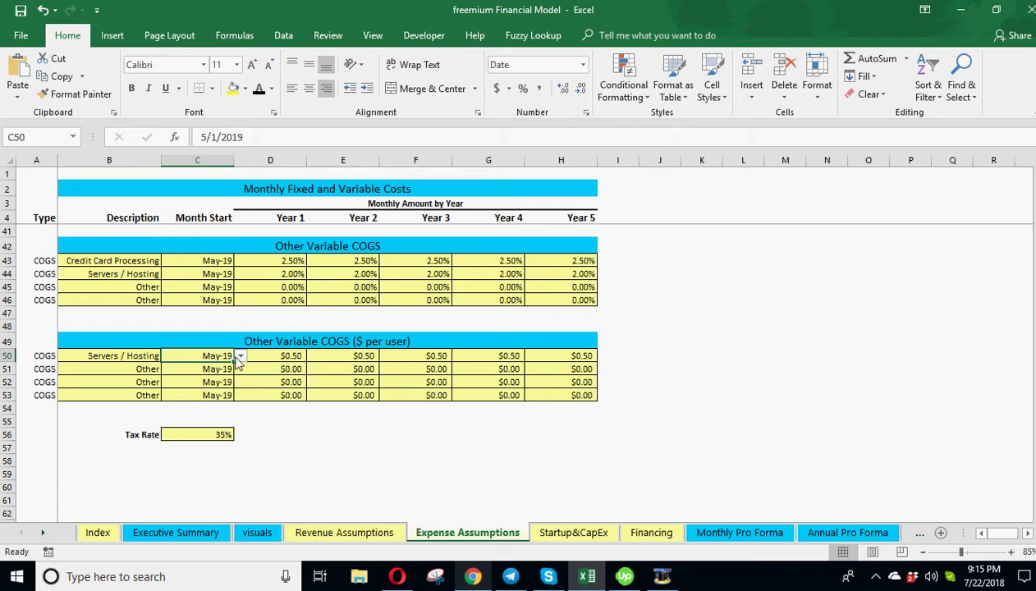
click(239, 358)
click(197, 398)
Step: Set the Year 2 per-user Servers / Hosting cost to $3.00
click(360, 355)
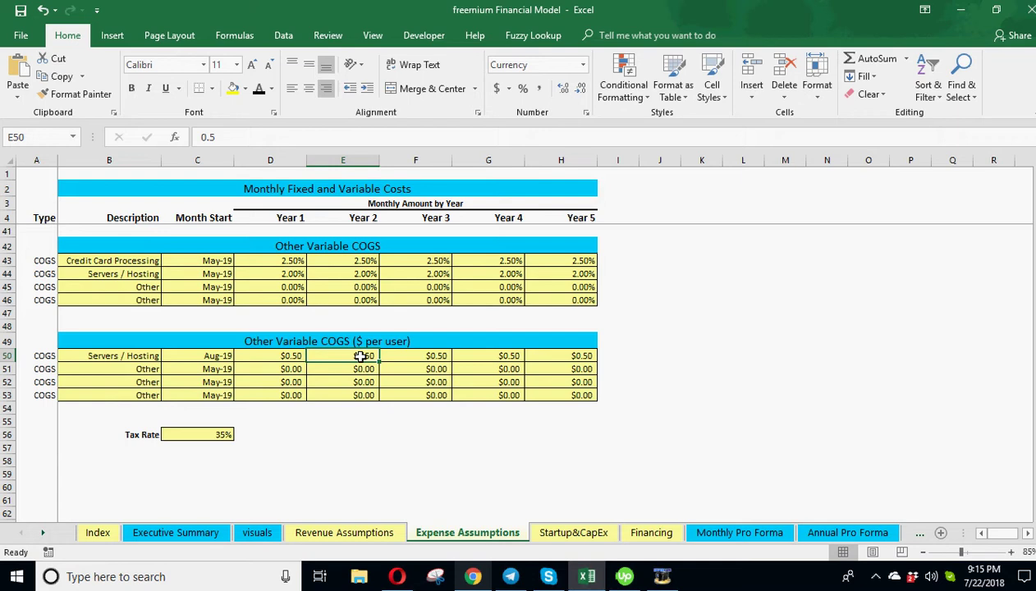
text(3)
key(Return)
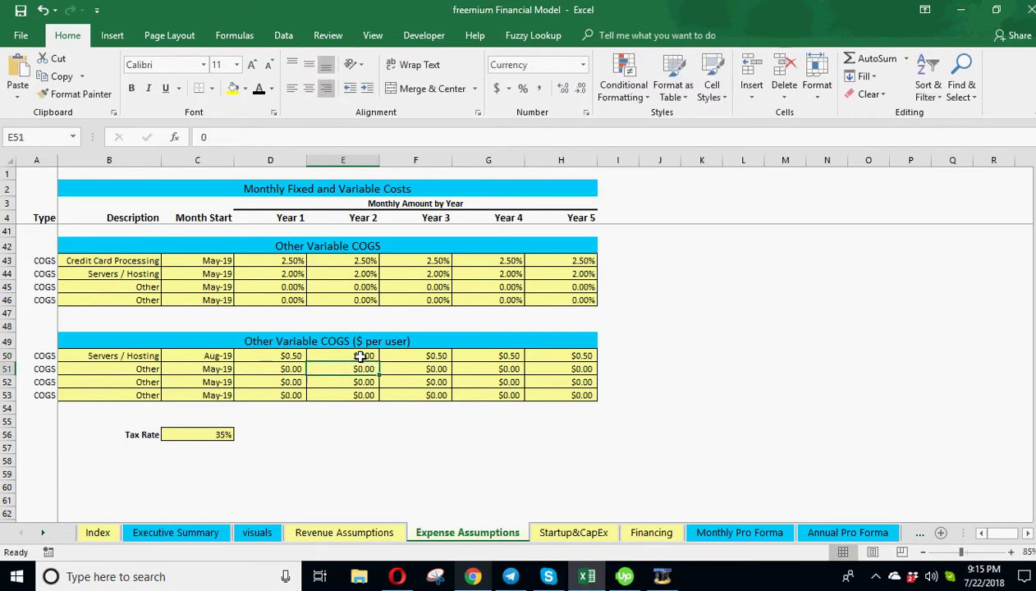
click(360, 357)
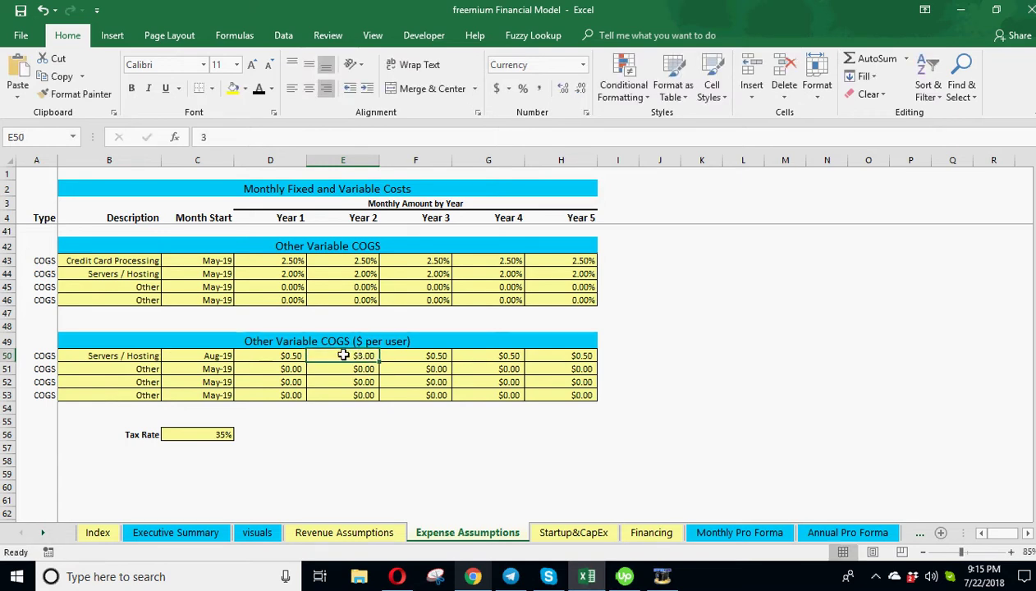
Step: Examine the per-user Servers / Hosting COGS formulas in the Monthly Pro Forma from Mar-19 through Jul-23
click(716, 532)
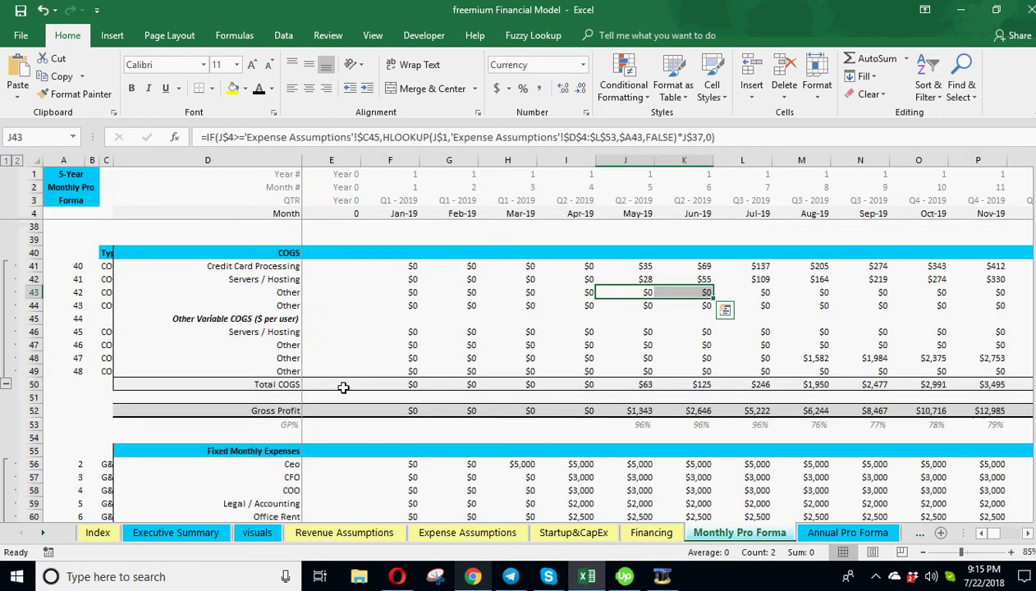
click(481, 332)
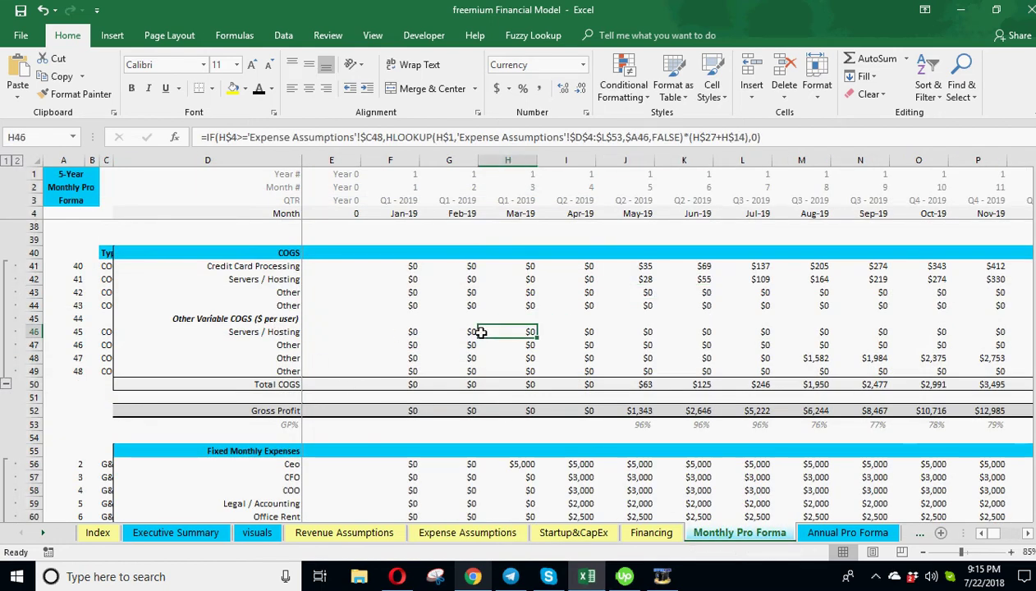
key(Right)
key(Right)
key(Right)
key(Right)
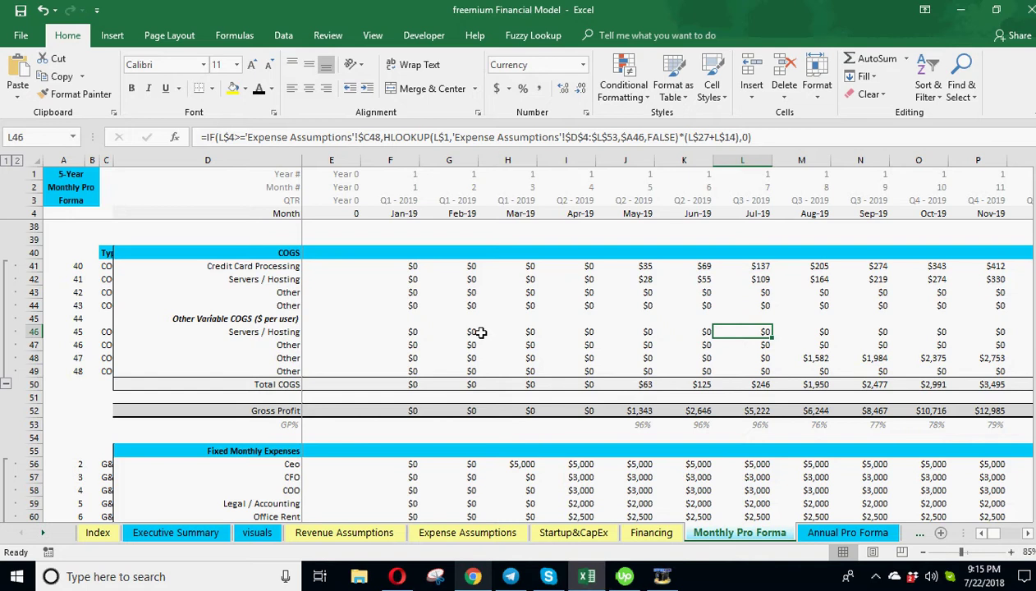
key(Right)
key(Right)
key(Right)
key(Right)
key(Right)
key(Right)
key(Right)
key(Right)
key(Right)
key(Right)
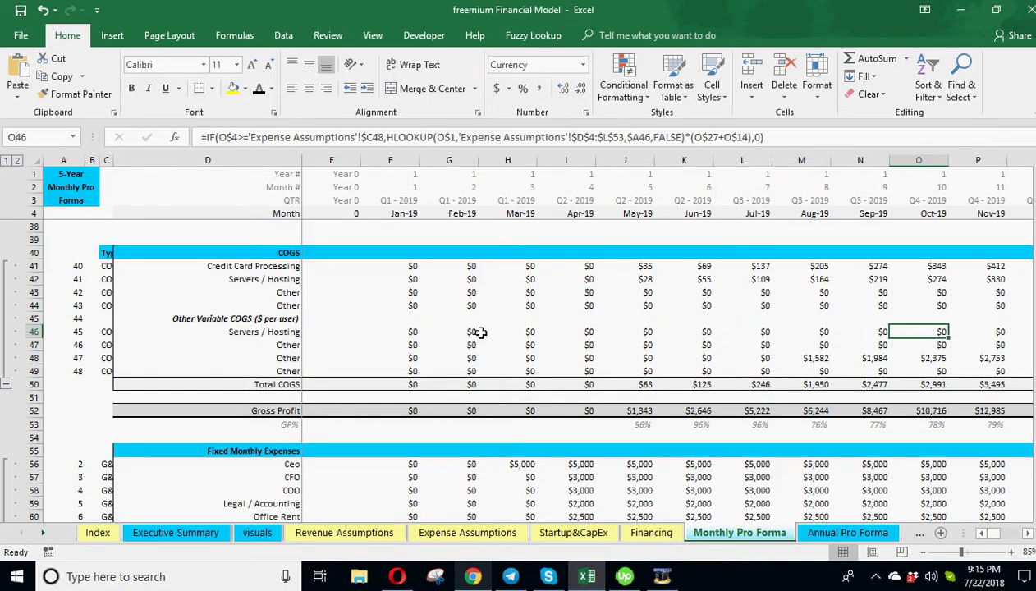
key(Right)
key(Right)
key(Right)
key(Right)
key(Right)
key(Right)
key(Right)
key(Right)
key(Right)
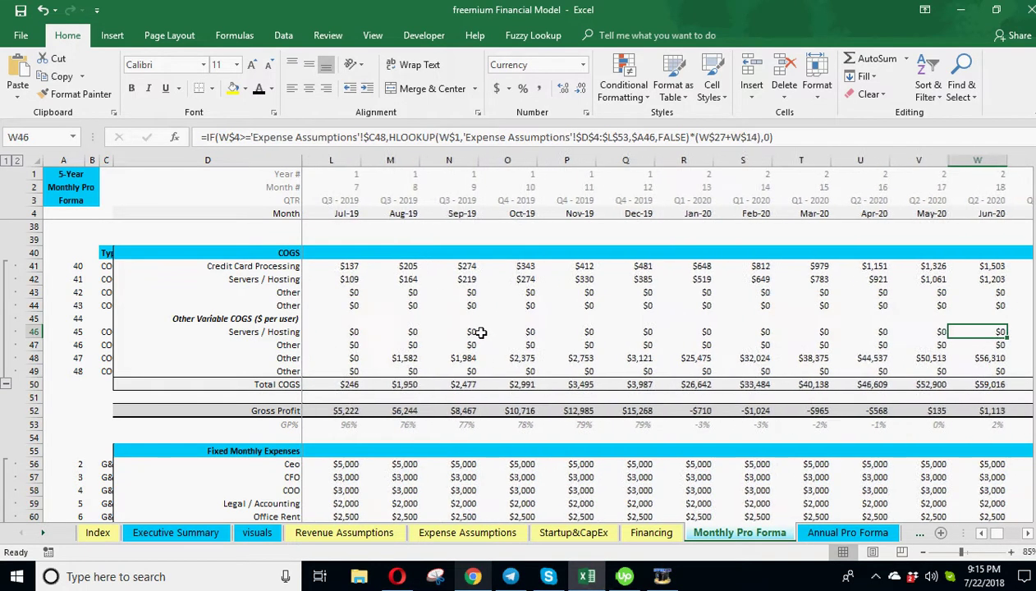
key(Right)
key(Right)
key(Right)
key(Right)
key(Right)
key(Right)
key(Right)
key(Right)
key(Right)
key(Right)
key(Right)
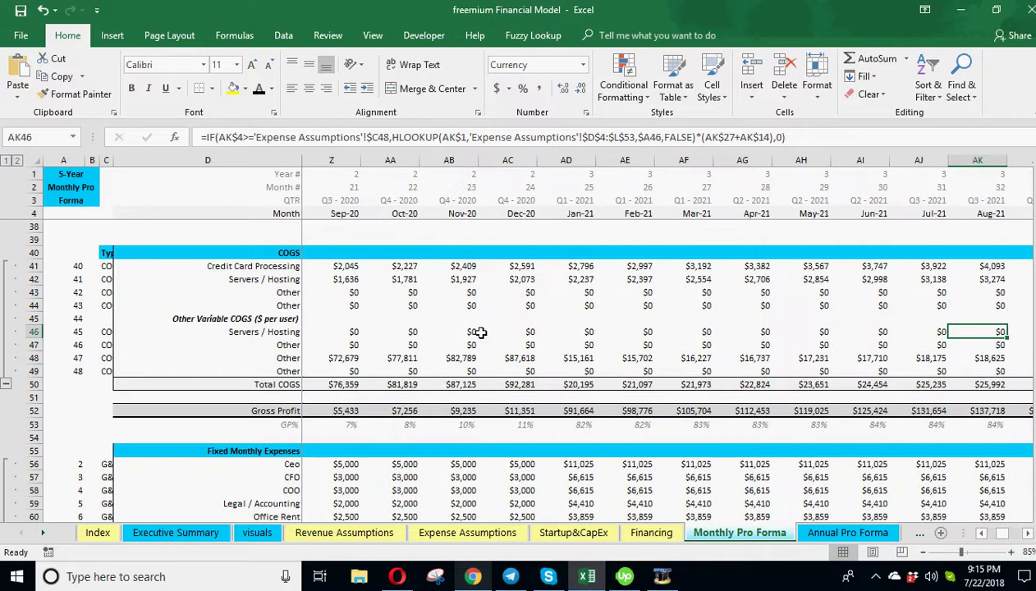
key(Right)
key(Right)
key(Right)
key(Right)
key(Right)
key(Right)
key(Right)
key(Right)
key(Right)
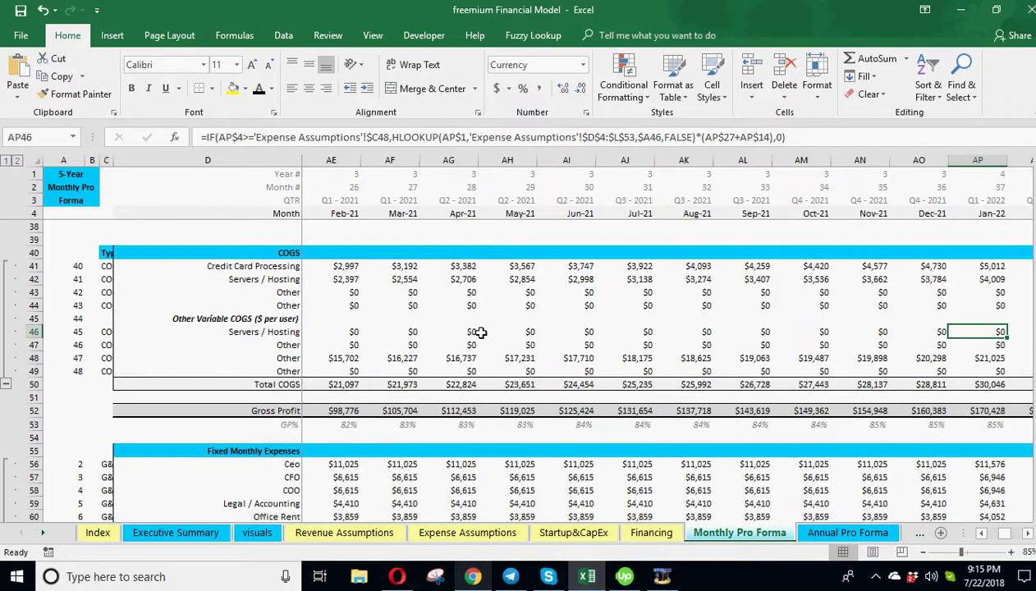
key(Right)
key(Right)
key(Right)
key(Right)
key(Right)
key(Right)
key(Right)
key(Right)
key(Right)
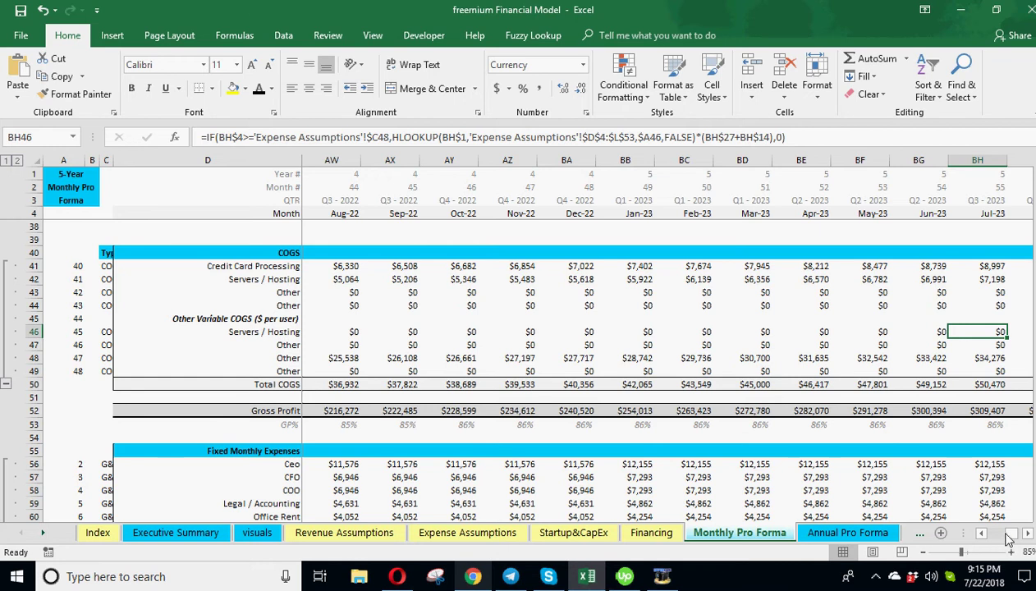
drag(1009, 538, 959, 534)
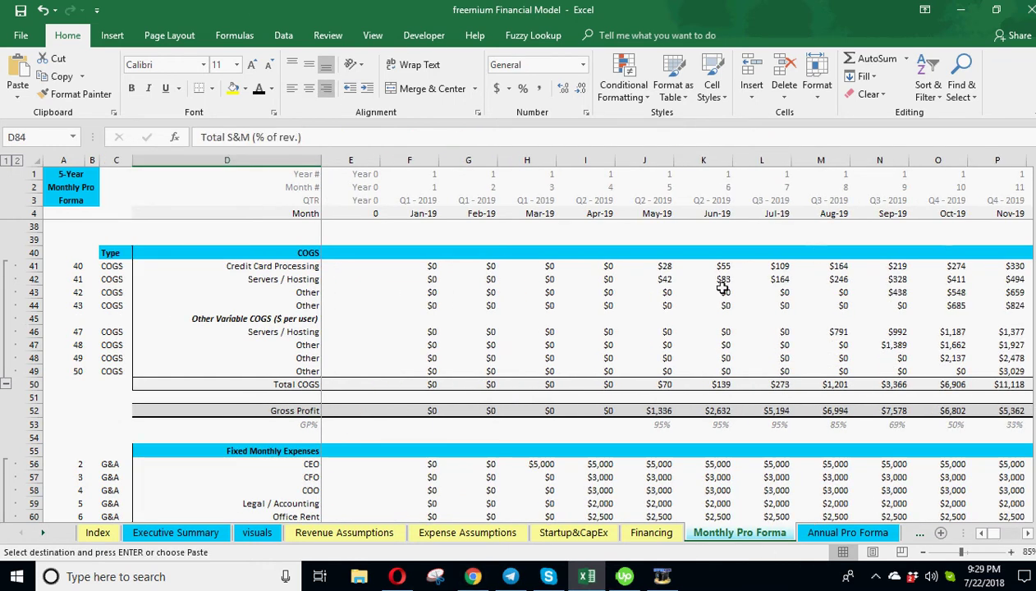
Step: Examine the formulas for Jun-19 Other COGS, May-19 Credit Card Processing and Aug-19 per-user Servers / Hosting
click(723, 288)
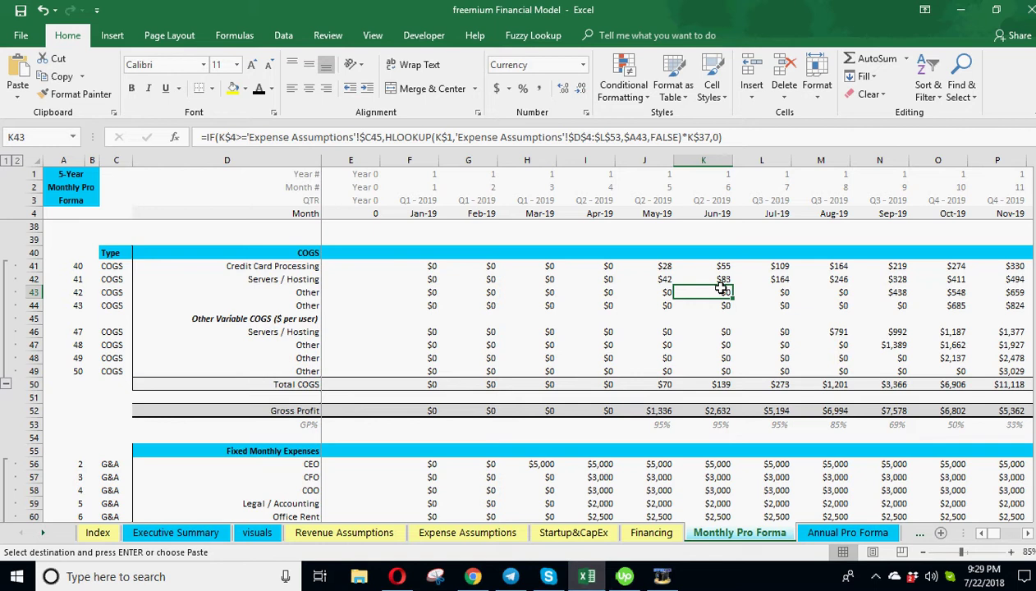
click(667, 269)
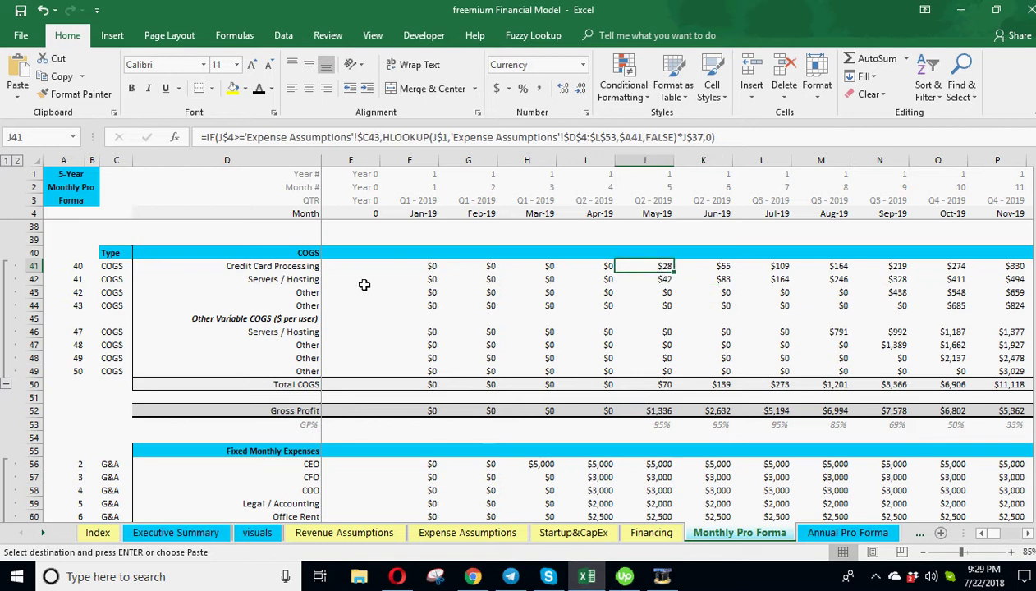
click(834, 333)
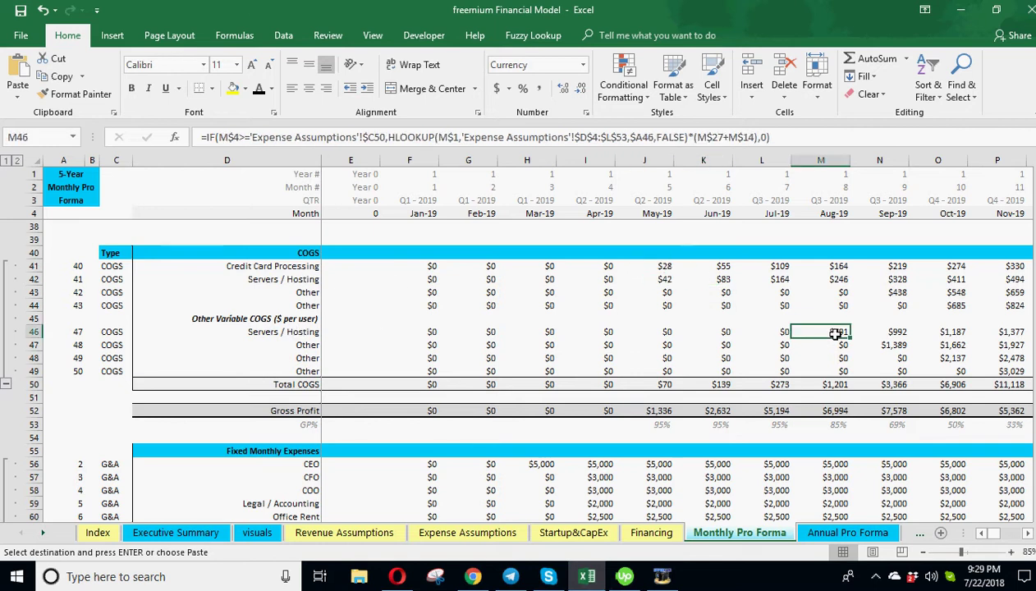
Step: In Expense Assumptions, set the percent-of-revenue Servers / Hosting COGS to start in Aug-19 with a Year 1 rate of 5%
click(467, 533)
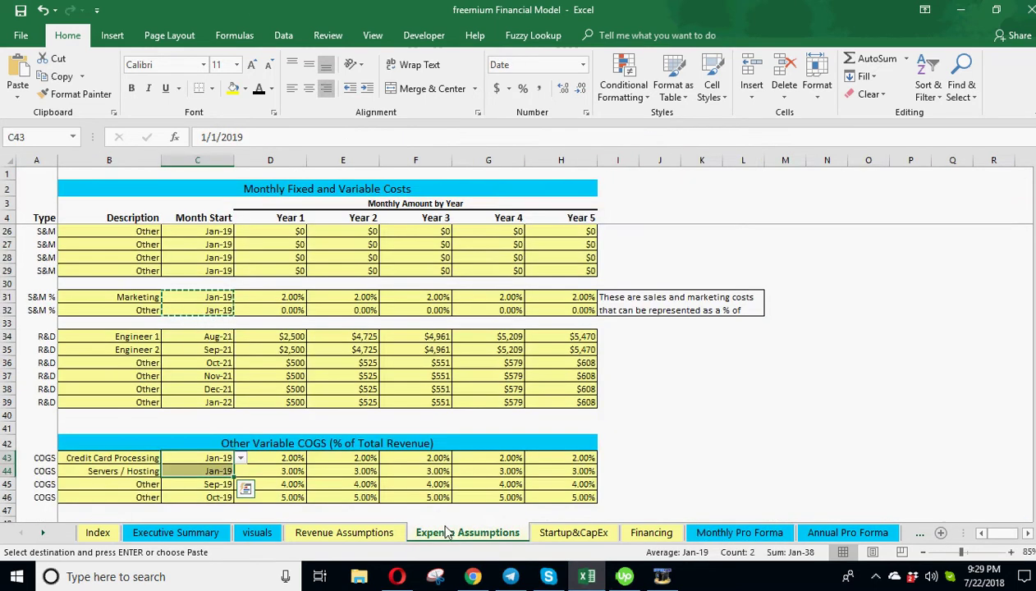
scroll(279, 444, down, 1)
click(208, 433)
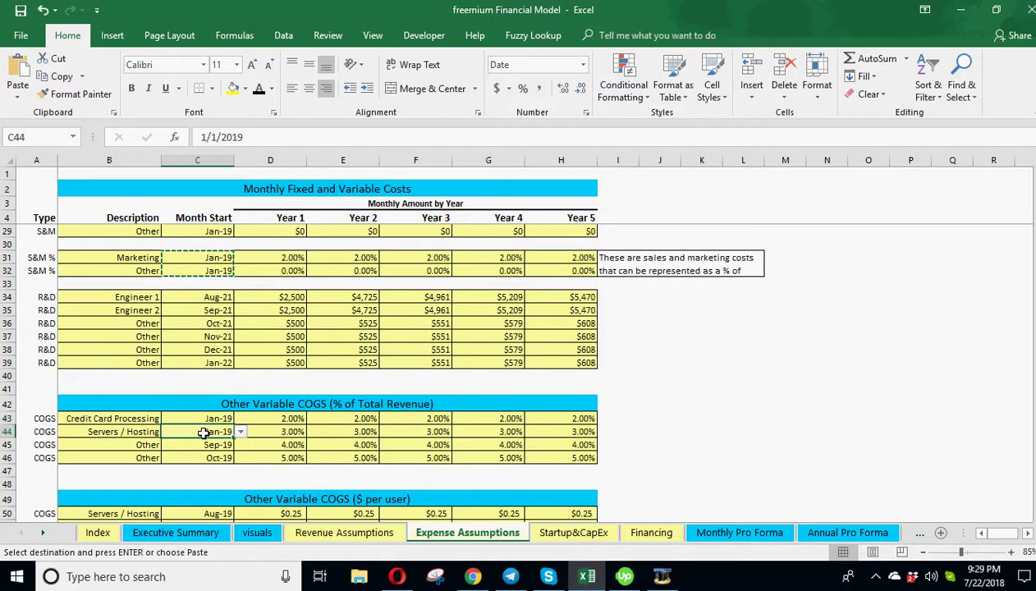
click(209, 496)
click(262, 431)
text(5)
key(Return)
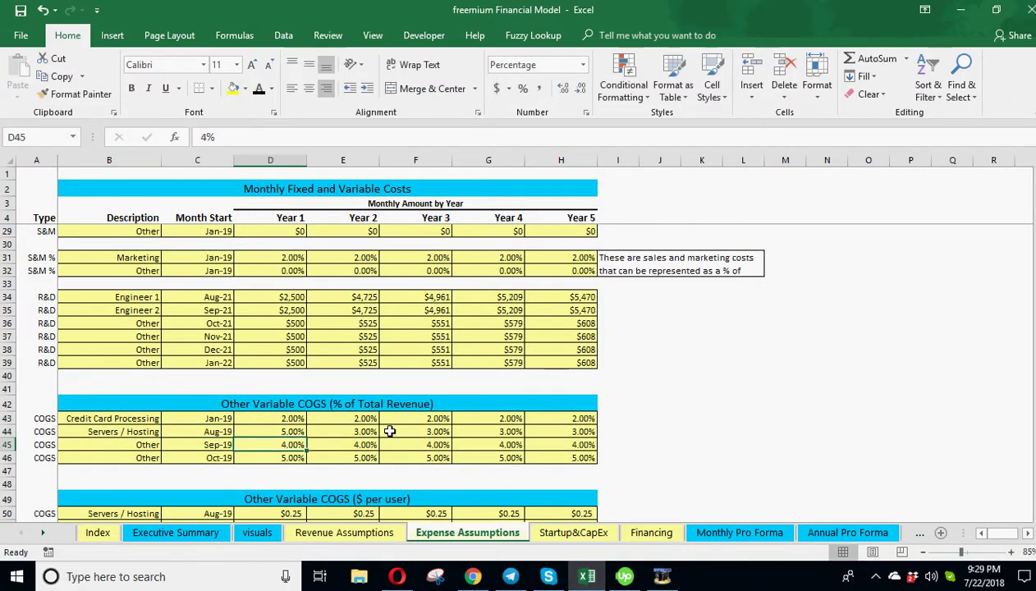
Step: Set the month start of Servers / Hosting under Other Variable COGS (% of Total Revenue) to Sep-19 in the Expense Assumptions
click(273, 431)
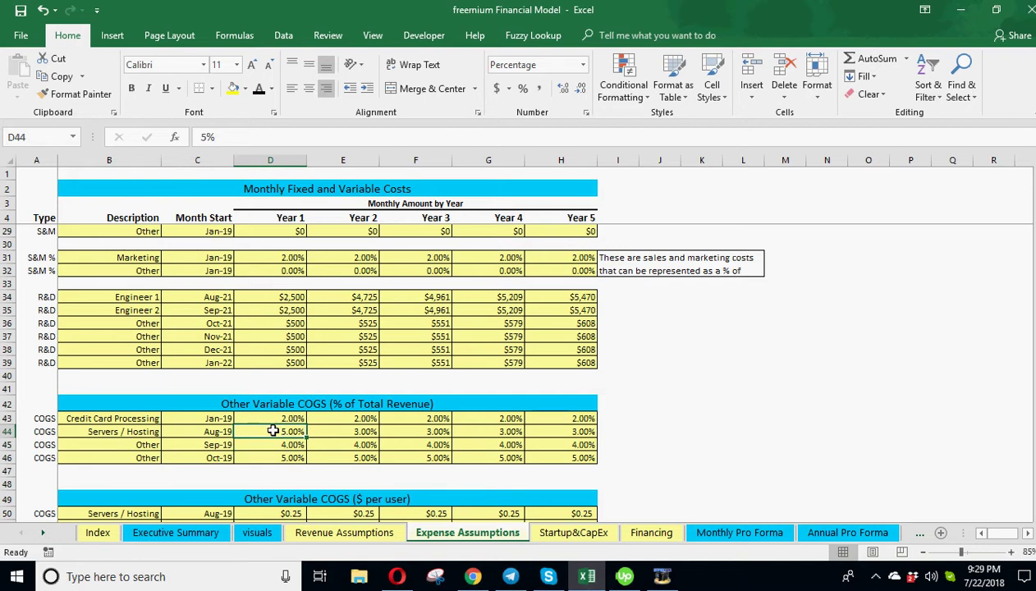
click(721, 532)
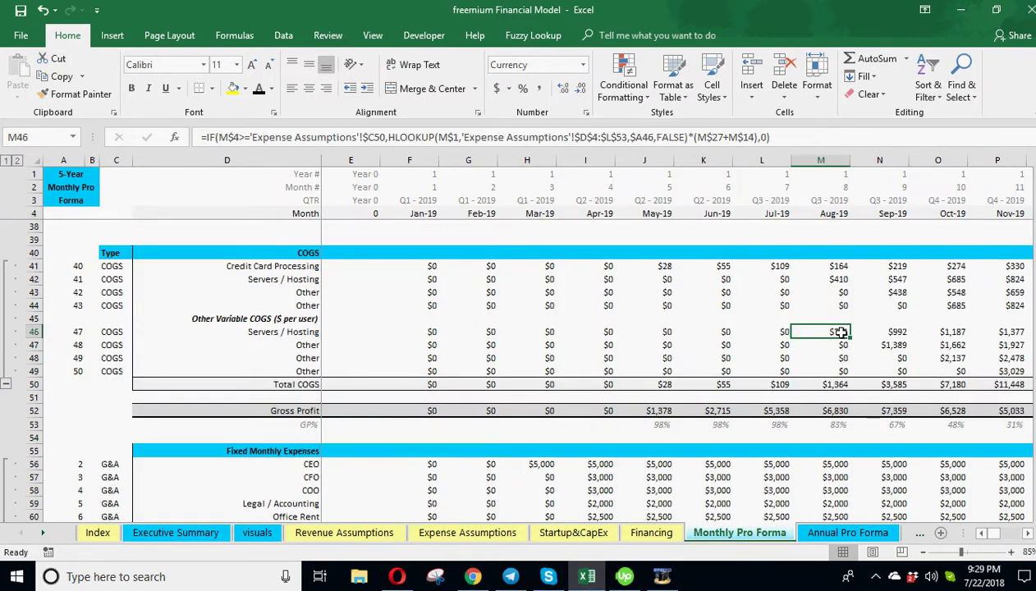
click(464, 532)
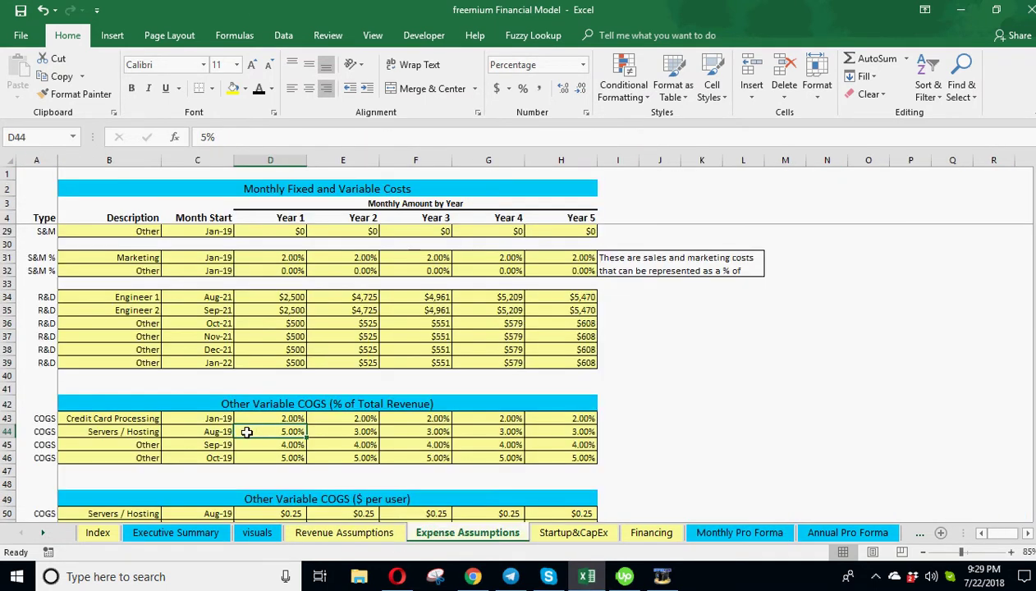
click(220, 429)
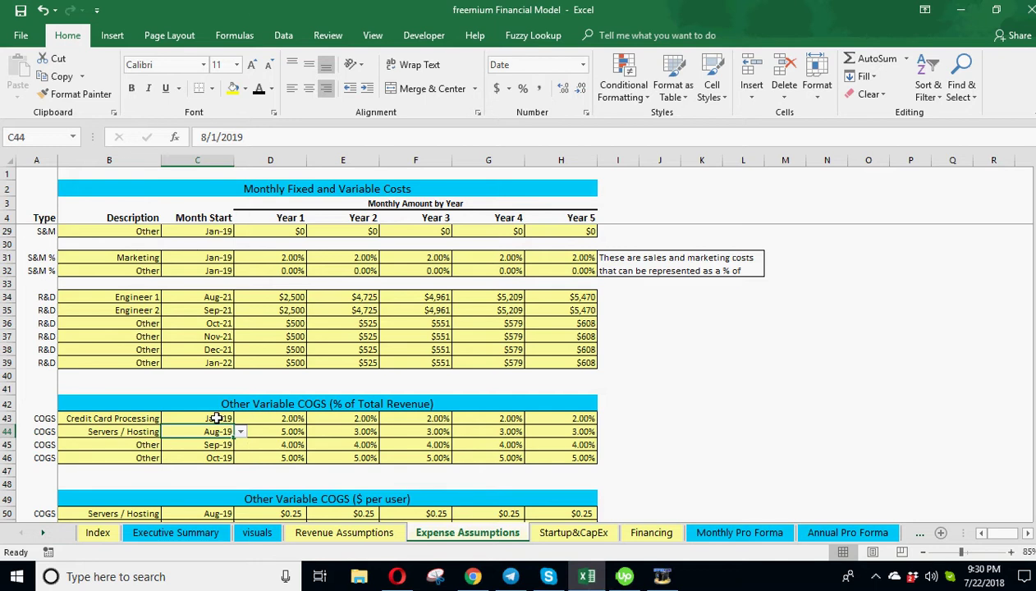
click(241, 432)
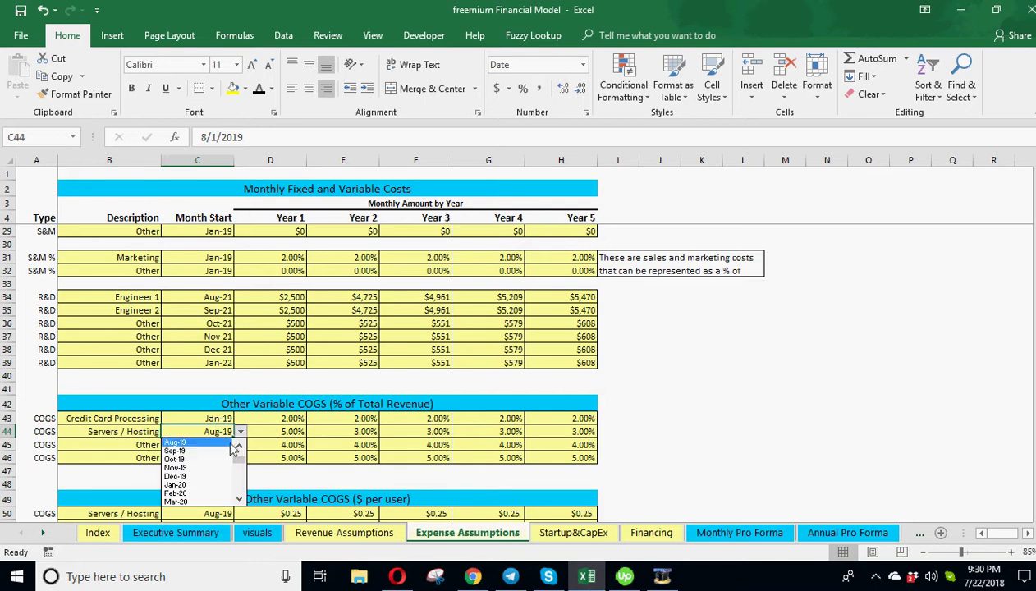
click(240, 430)
Step: Review the per-user Servers / Hosting costs through Aug-19 on the Monthly Pro Forma sheet
click(727, 534)
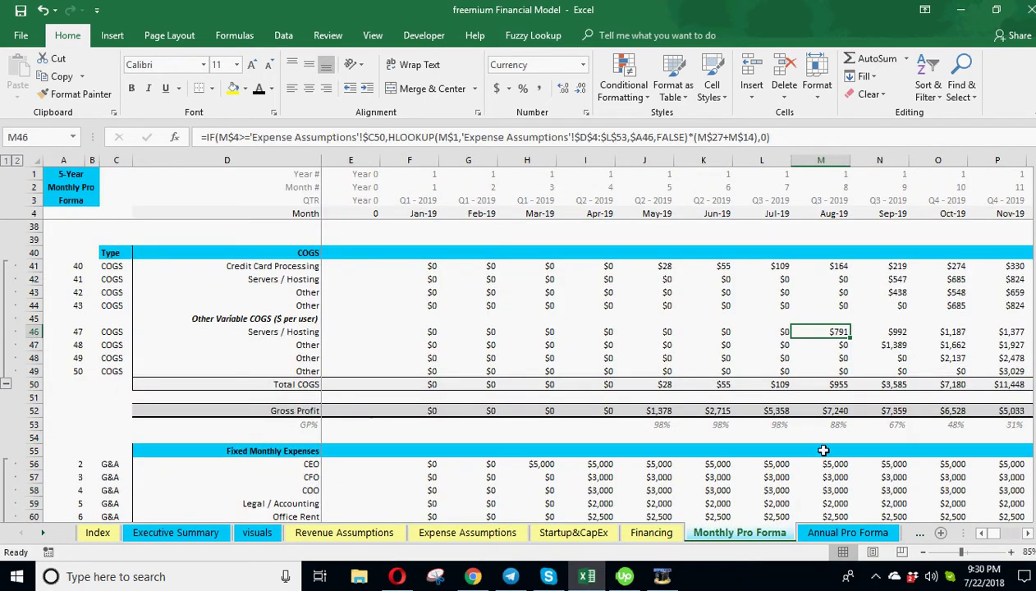
click(836, 348)
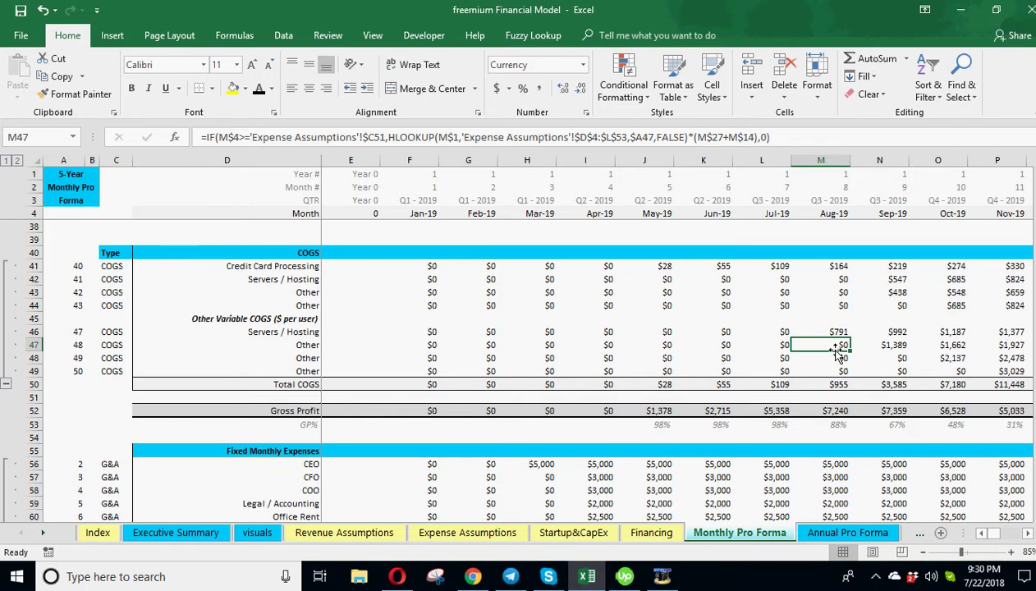
drag(306, 331, 828, 330)
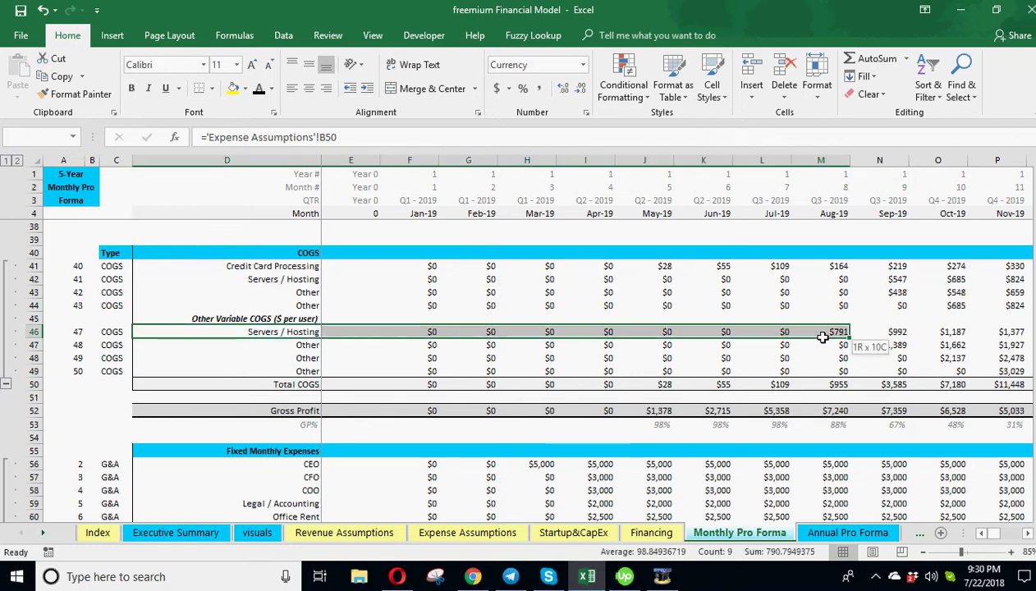
click(839, 333)
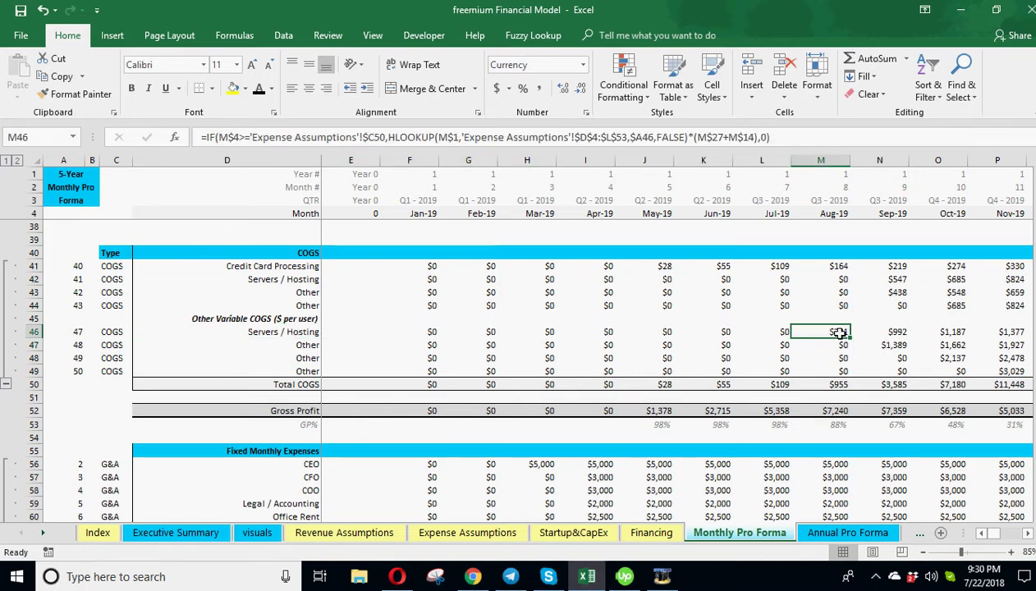
Step: Compare the Servers / Hosting lines in the % of Total Revenue and $ per user COGS sections of Expense Assumptions
click(462, 532)
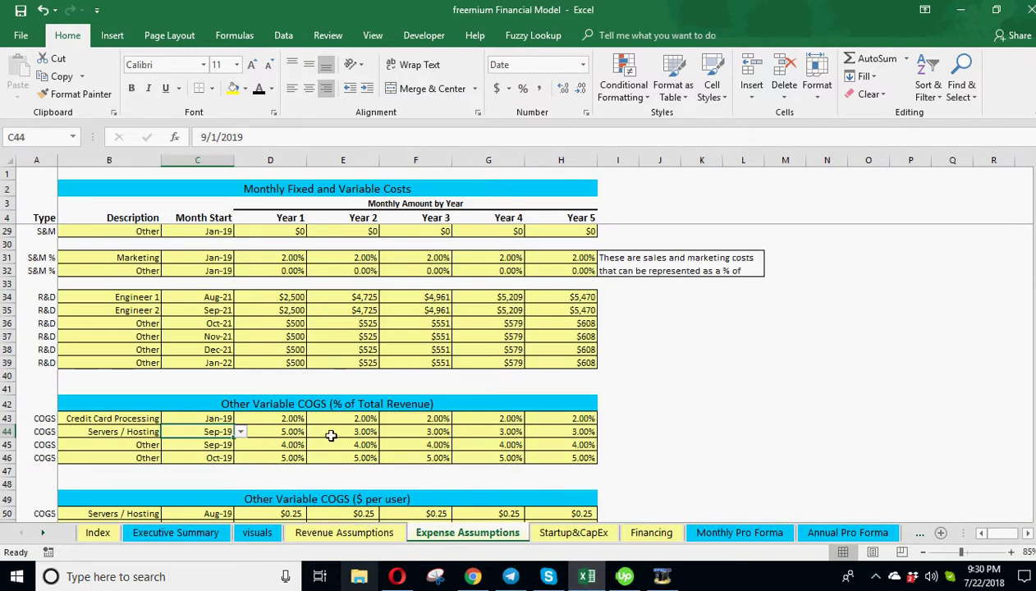
scroll(300, 457, down, 2)
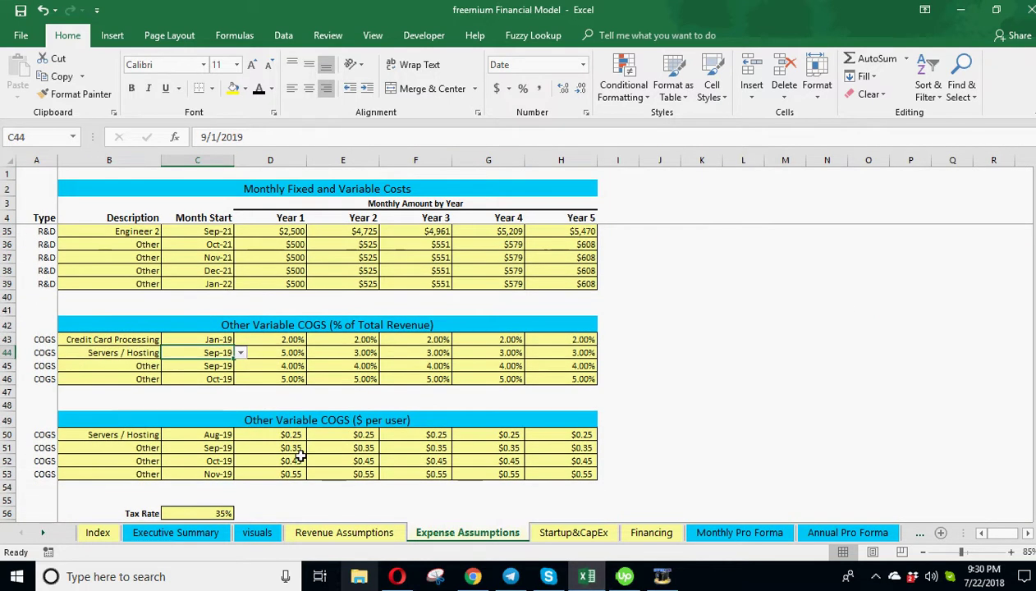
click(120, 434)
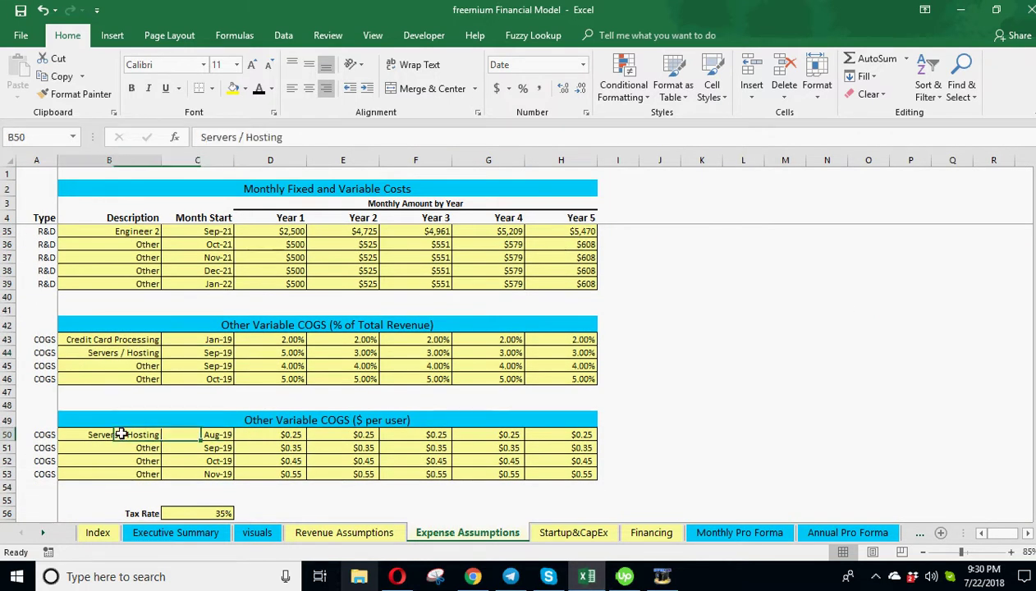
click(144, 353)
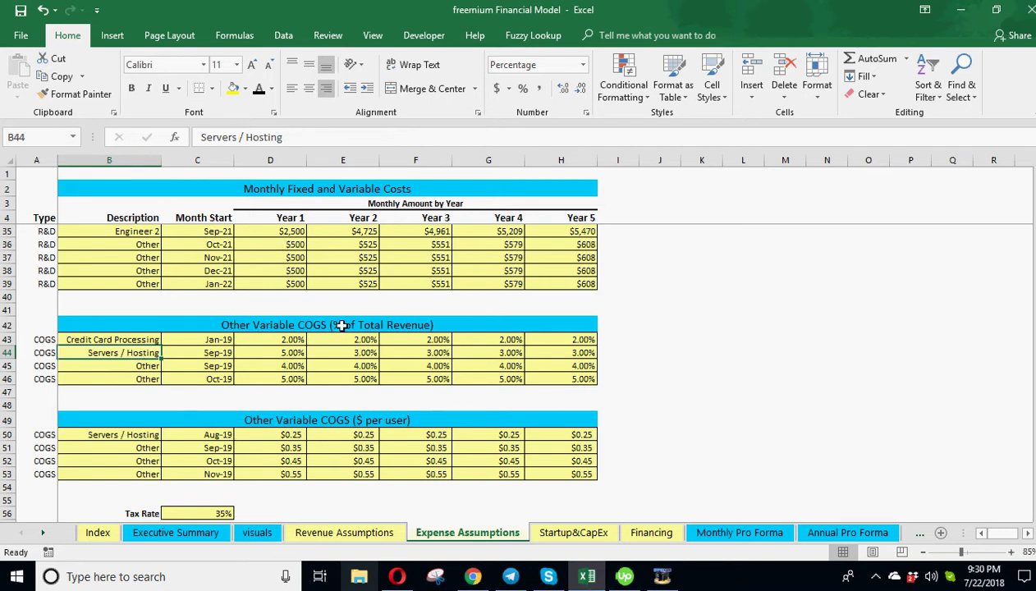
click(342, 326)
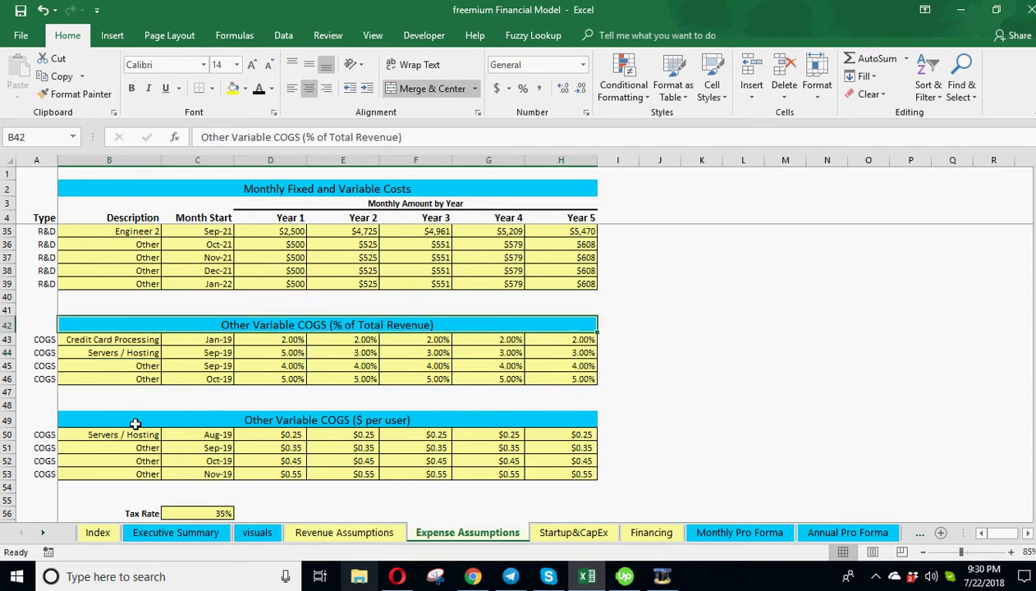
click(144, 436)
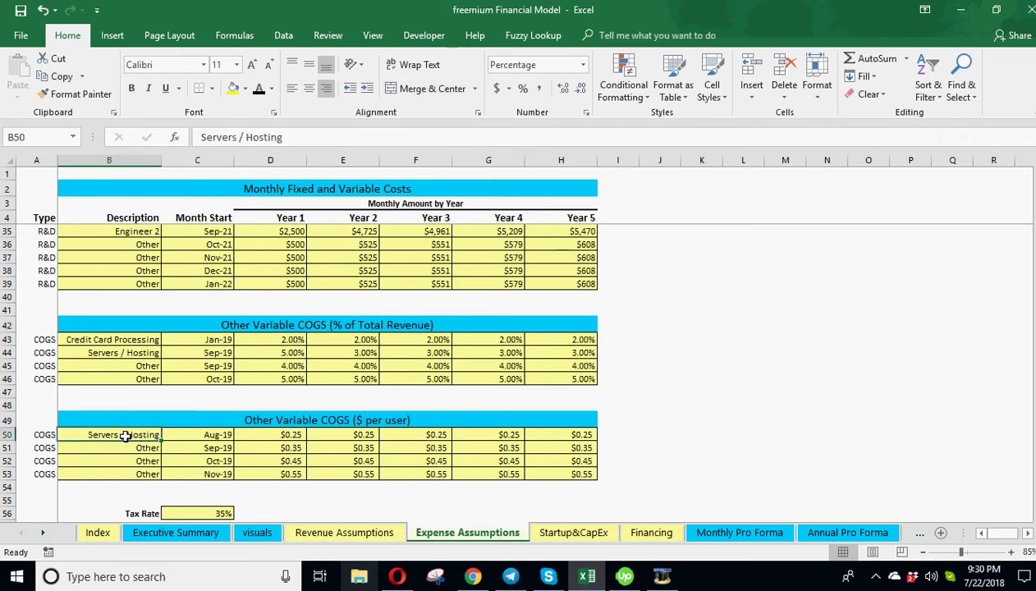
click(140, 449)
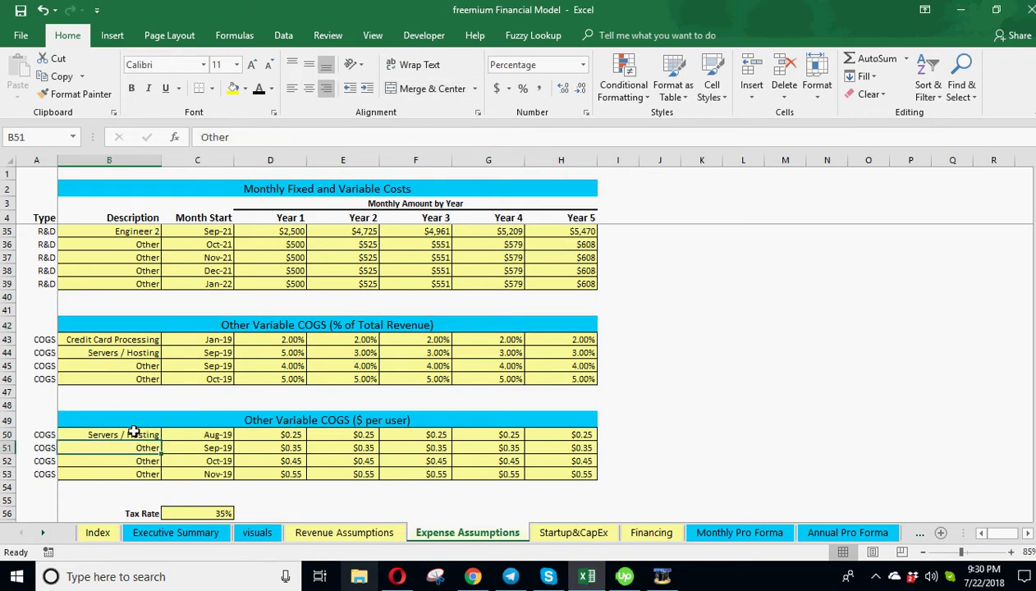
click(134, 433)
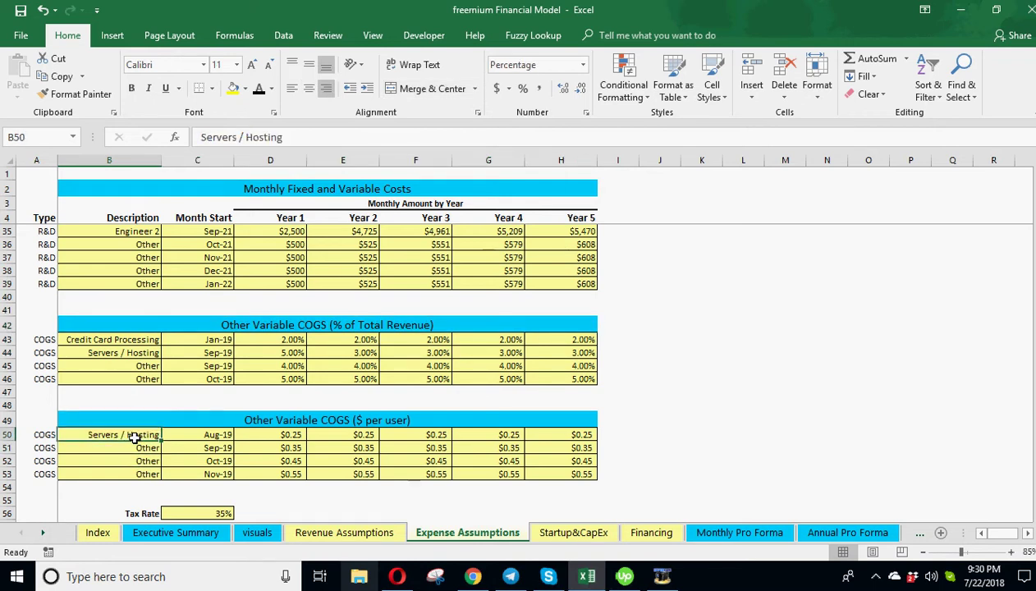
click(131, 353)
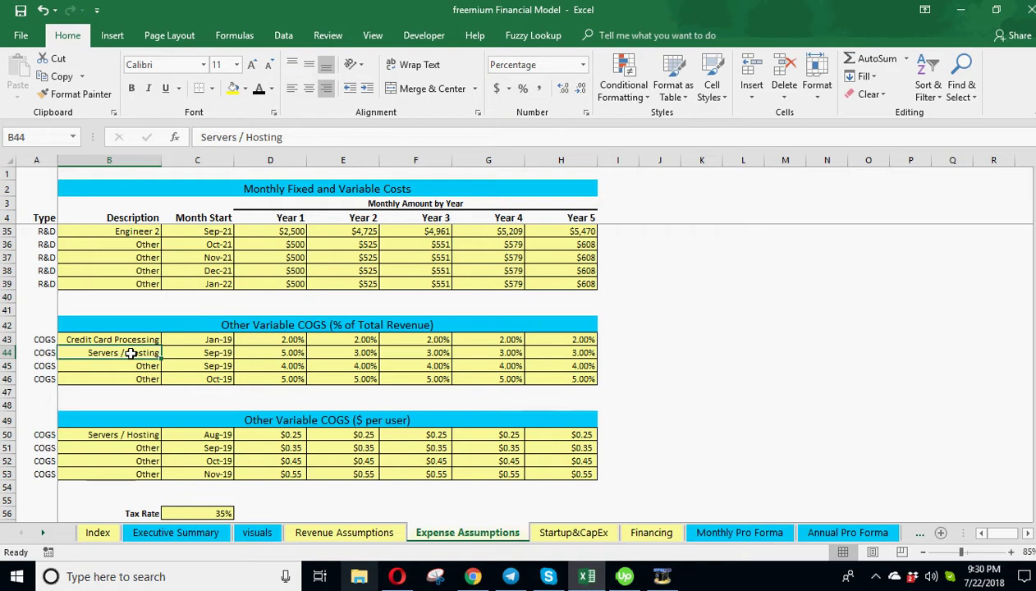
click(270, 353)
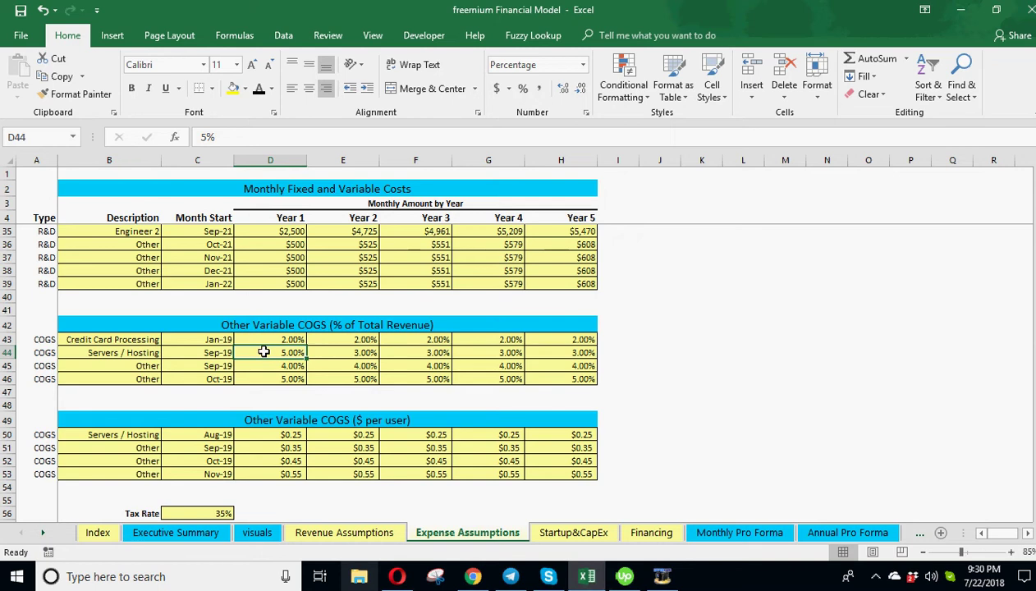
Step: Check the May-19 Credit Card Processing cost in the Monthly Pro Forma against its start month and the free service start month in Revenue Assumptions
click(739, 532)
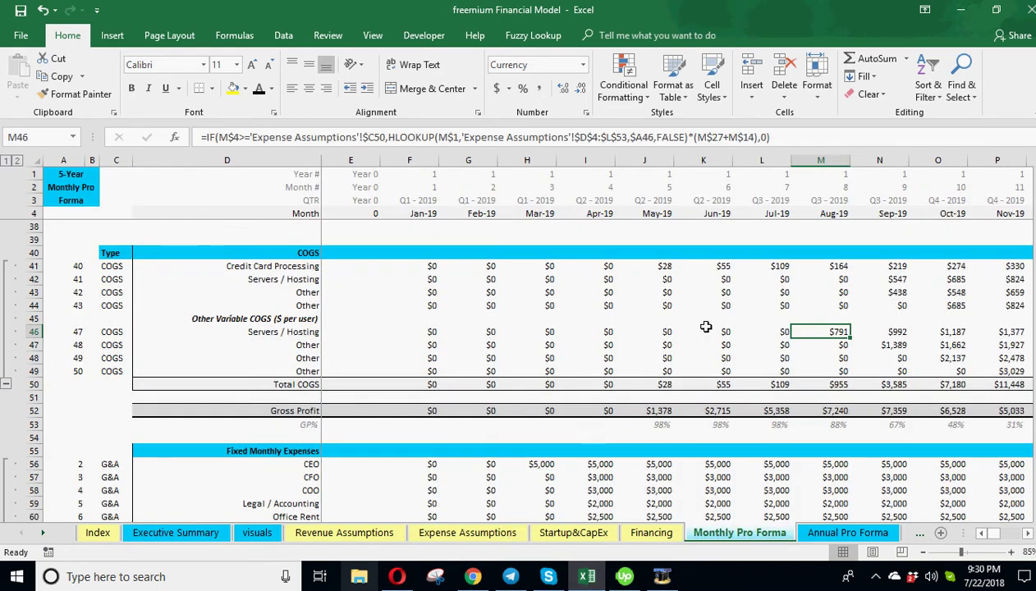
click(665, 266)
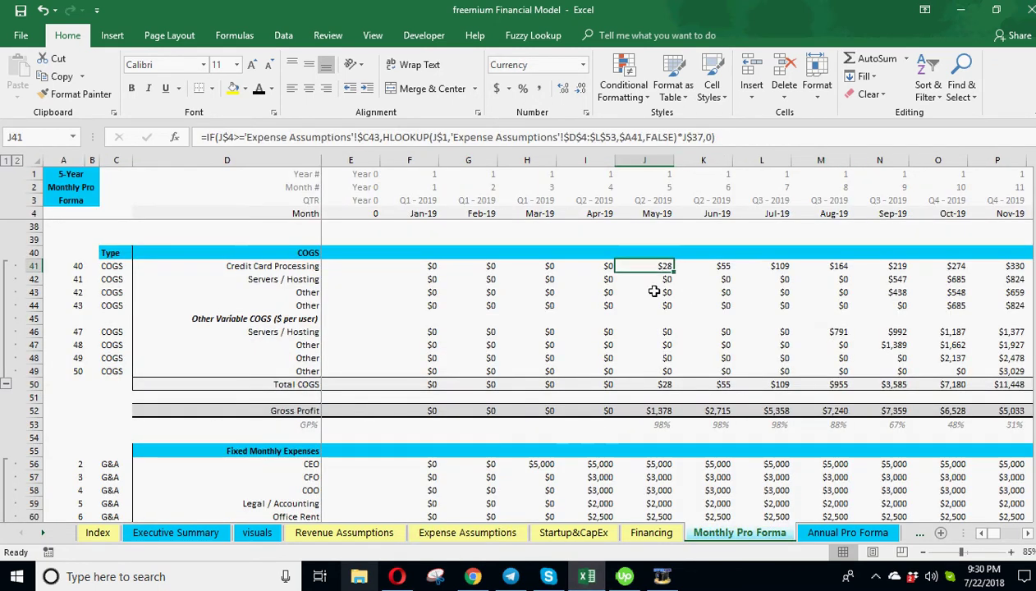
click(451, 533)
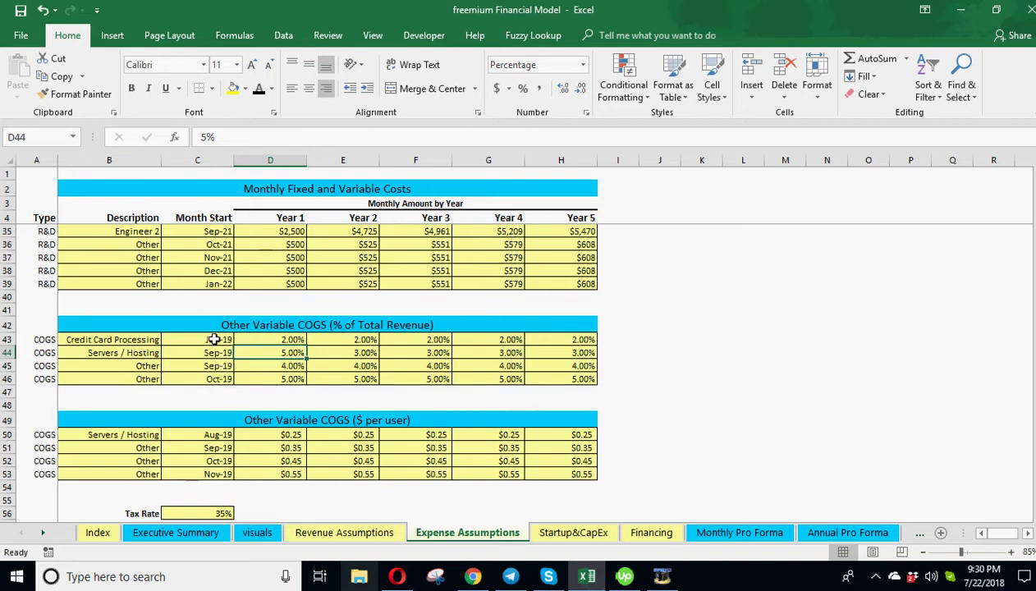
click(213, 339)
scroll(213, 341, up, 6)
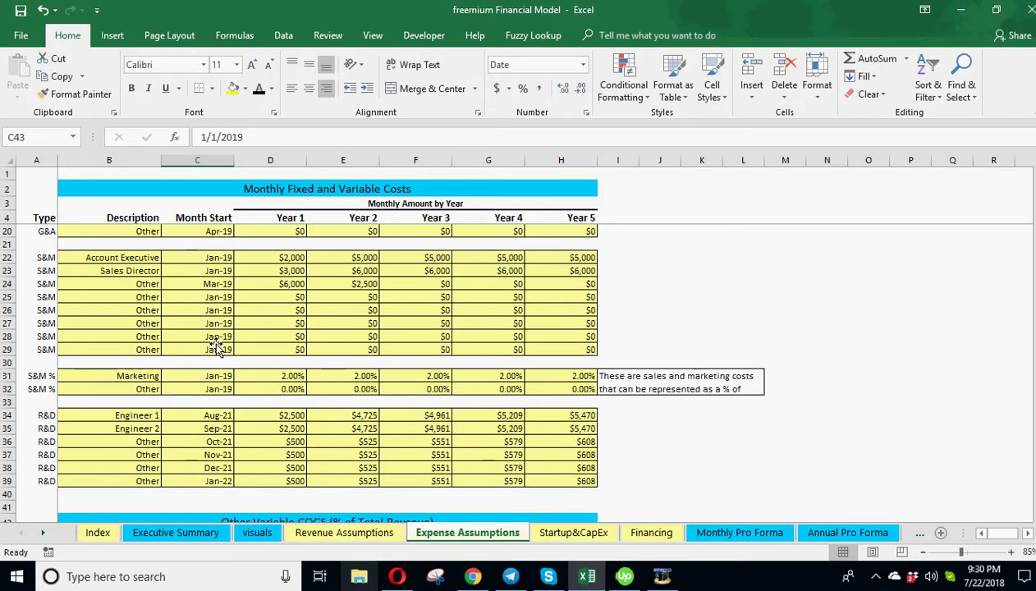
scroll(215, 345, down, 5)
scroll(216, 346, down, 1)
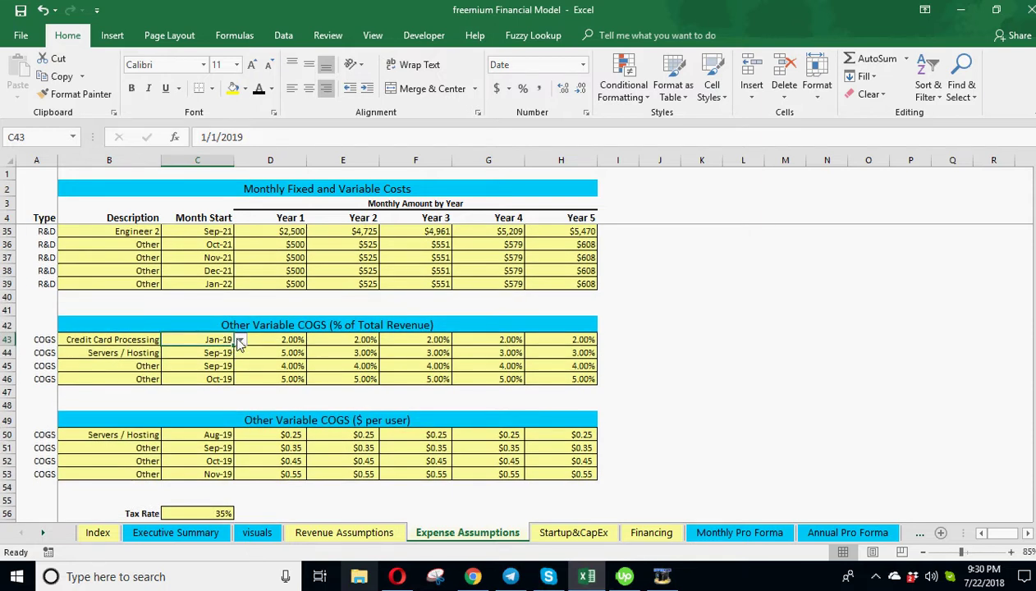
click(320, 532)
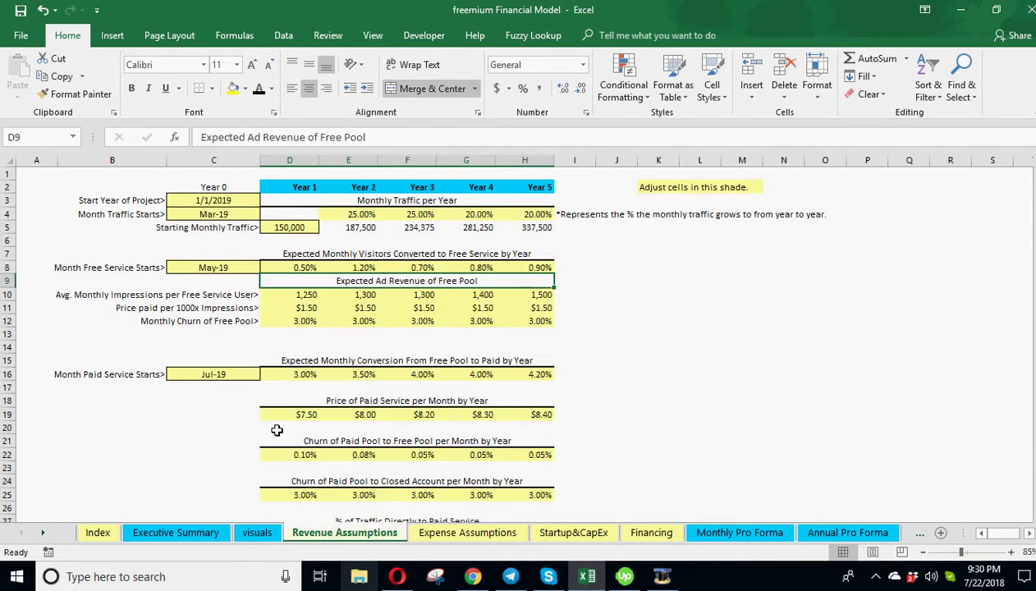
click(230, 268)
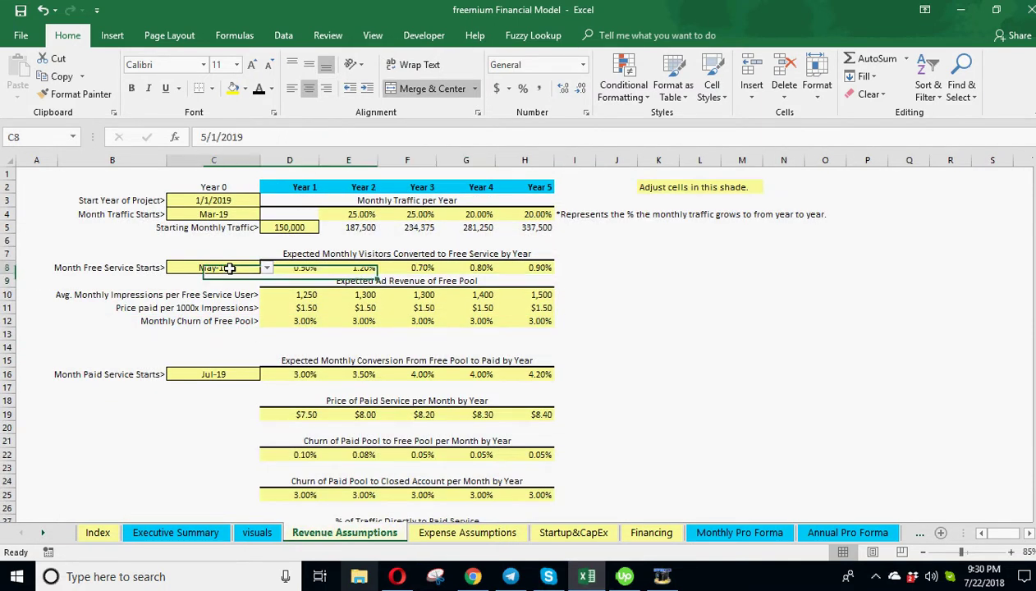
Step: Set the month start of Credit Card Processing in the Expense Assumptions to Dec-19
click(497, 537)
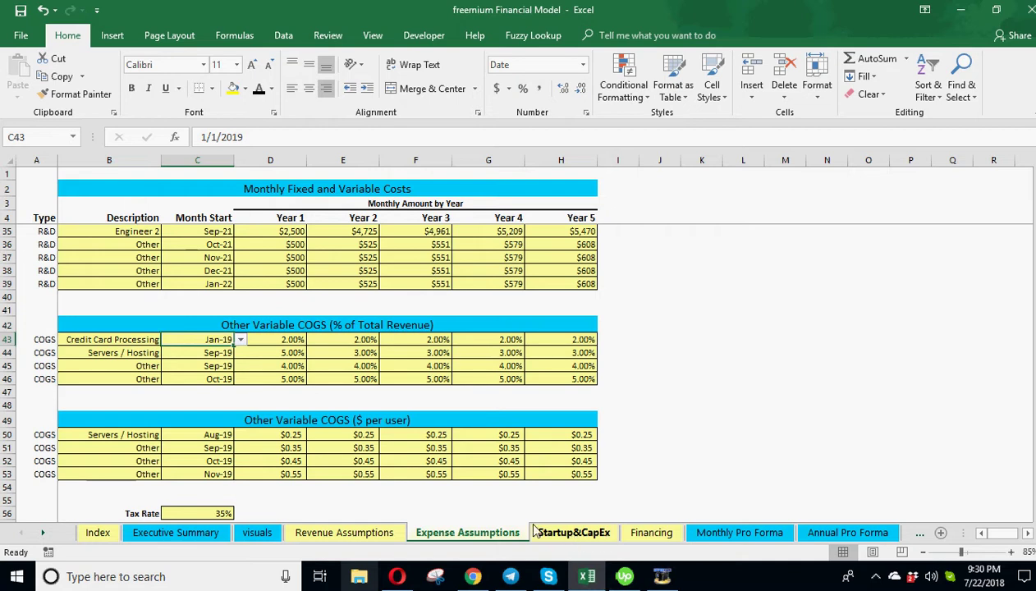
click(240, 339)
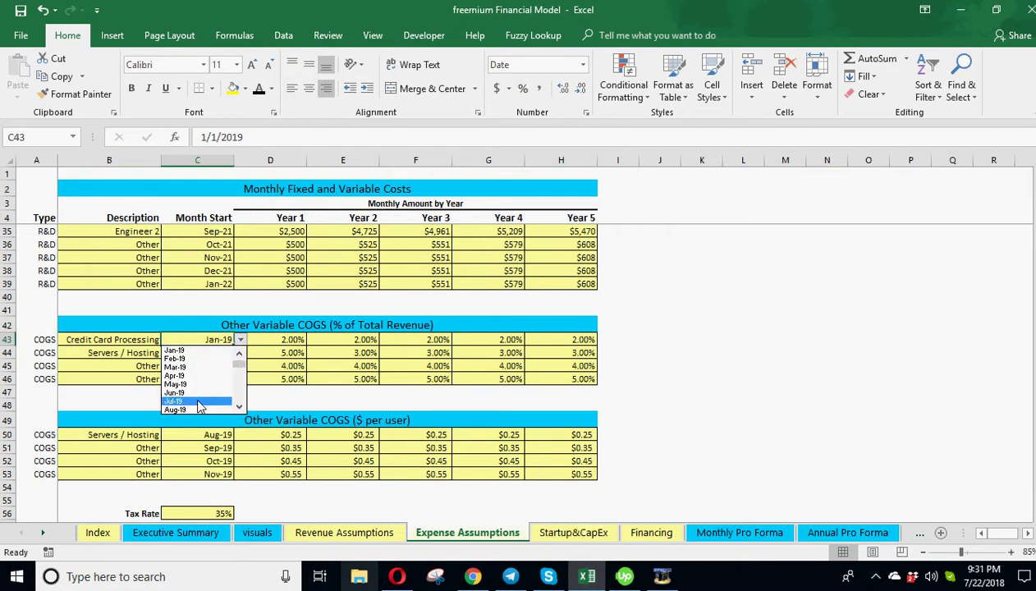
scroll(198, 408, down, 3)
click(196, 407)
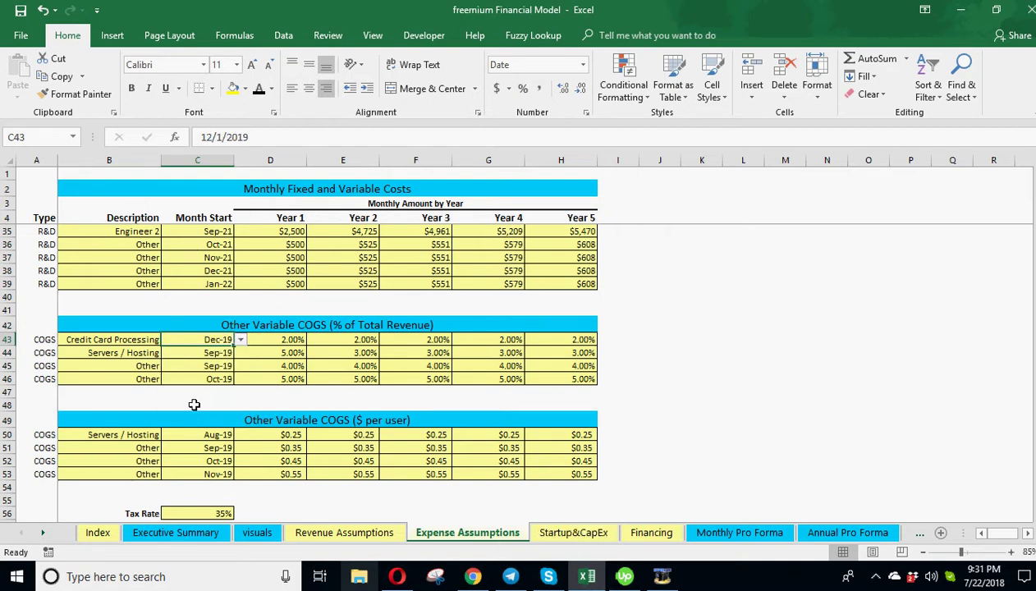
Step: Trace the Credit Card Processing row on the Monthly Pro Forma sheet from May-19 across to Dec-19
click(716, 530)
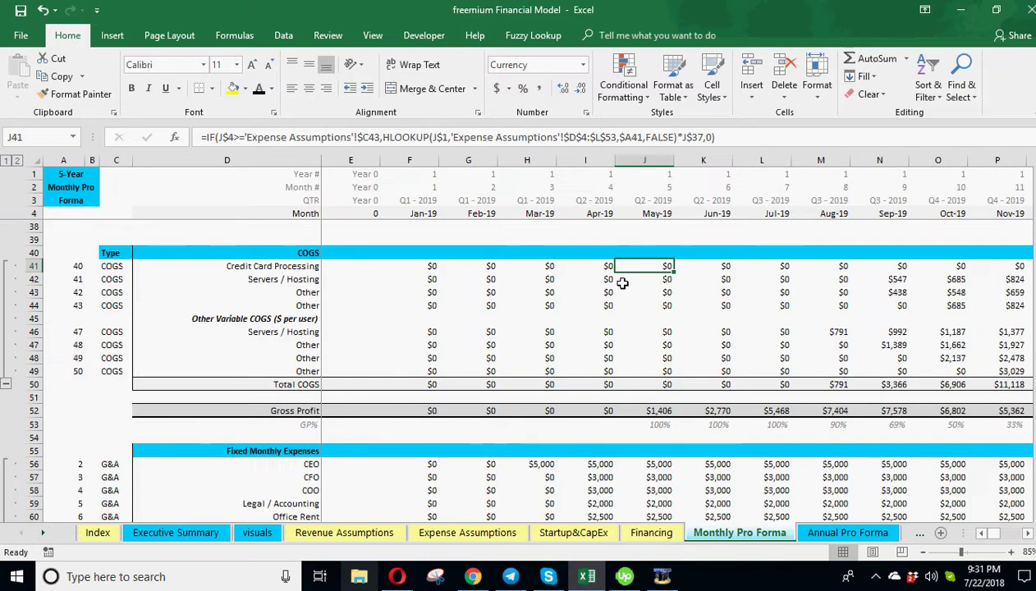
key(Right)
key(Right)
key(Right)
key(Right)
key(Right)
key(Right)
key(Right)
key(Right)
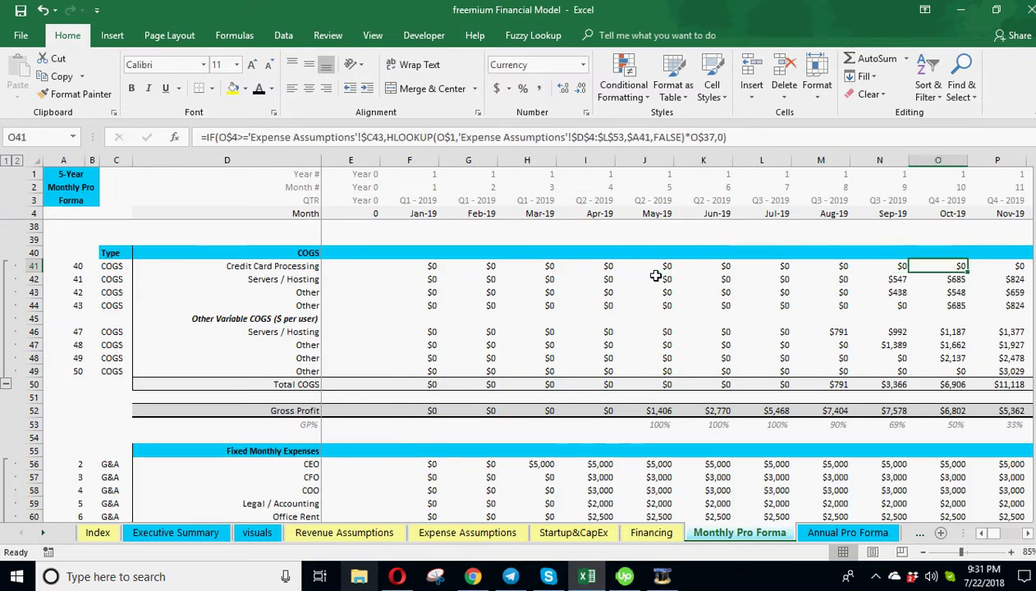
key(Left)
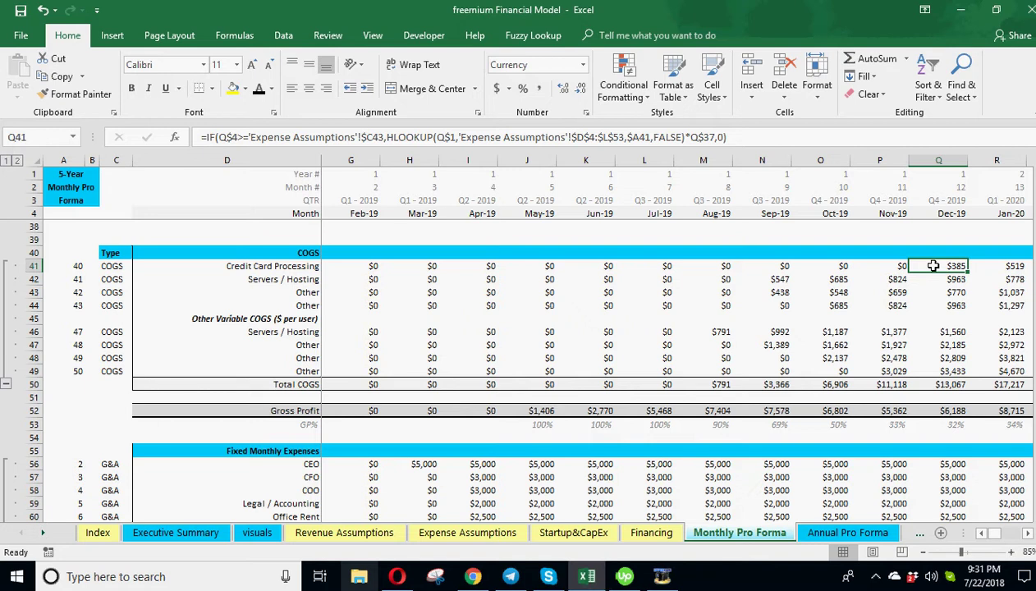
Step: Check the Year 1 Credit Card Processing percentage in Expense Assumptions, and view the Total Revenue row above COGS in the Monthly Pro Forma
click(443, 532)
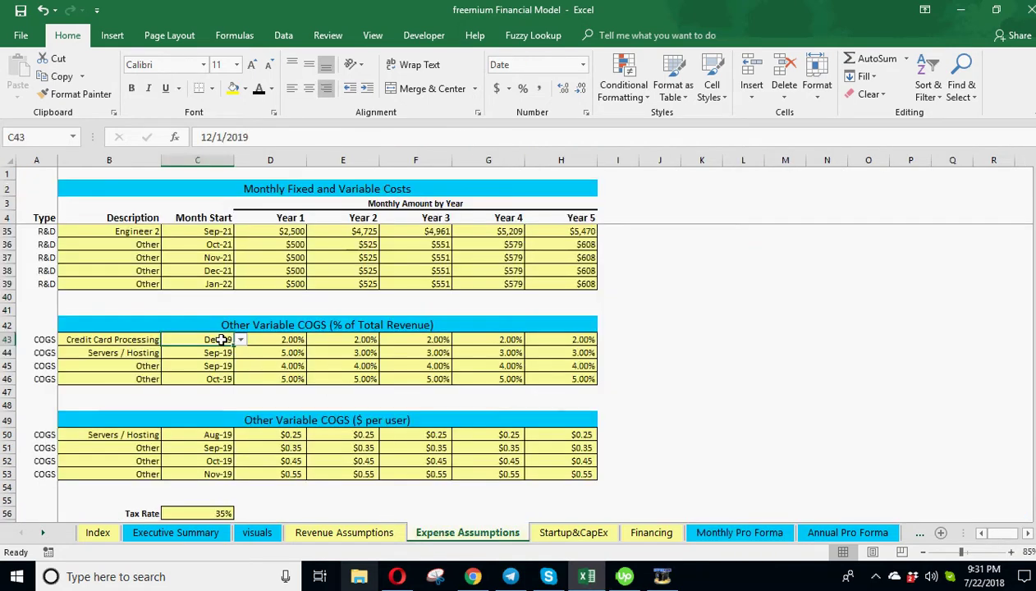
click(271, 340)
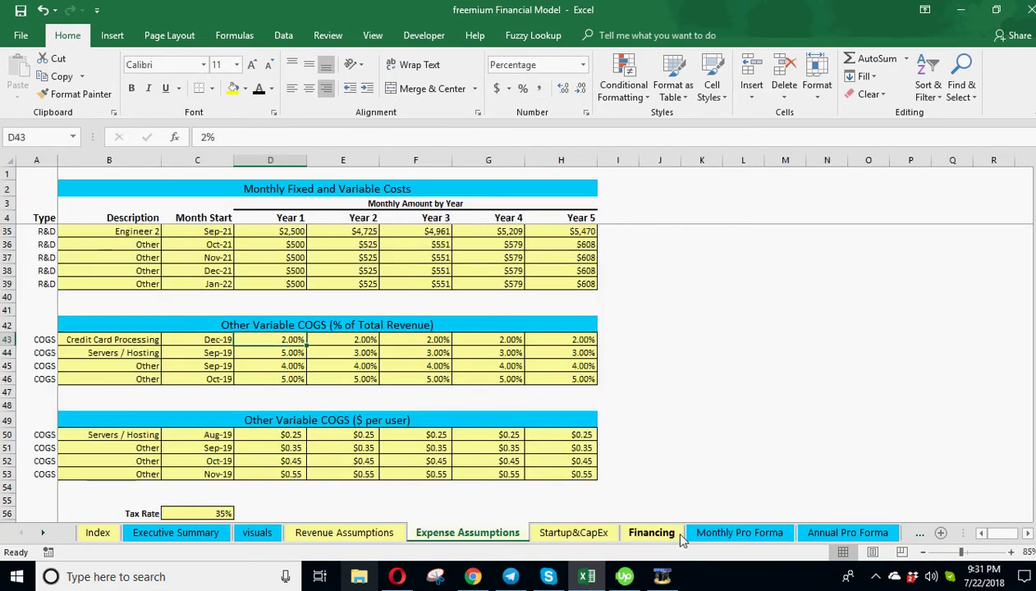
click(707, 531)
scroll(854, 431, up, 3)
click(861, 320)
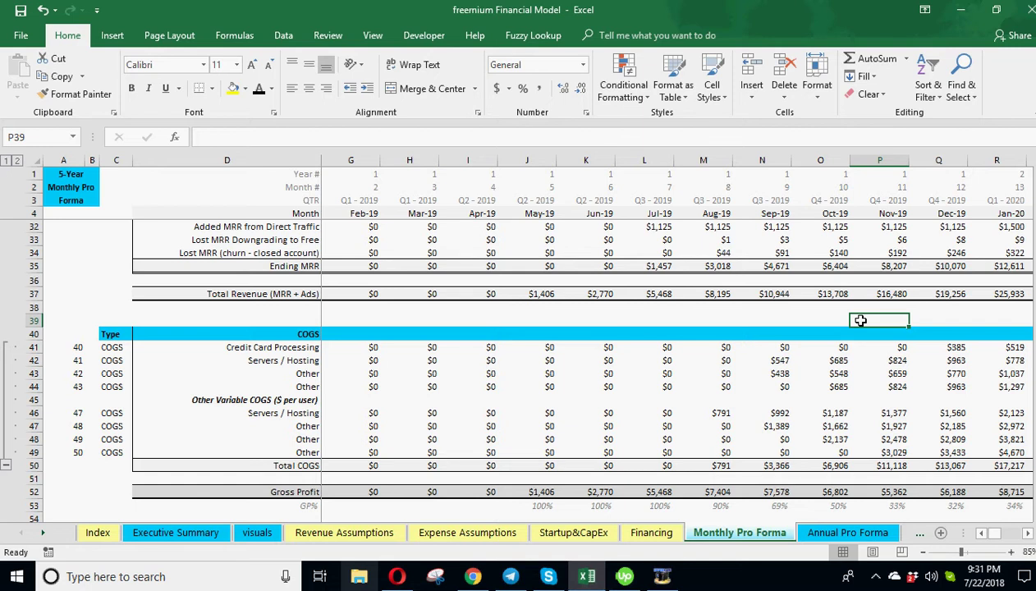
Step: Calculate 2% of Dec-19 Total Revenue in P39 with =Q37*0.02, compare it with Dec-19 Credit Card Processing, and clear the scratch cell
text(=)
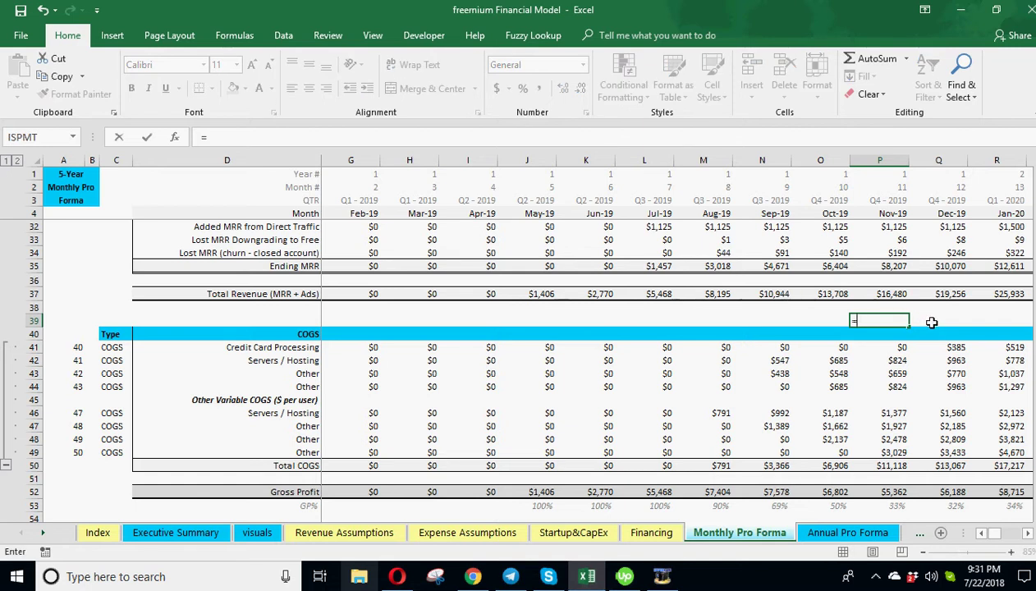
click(945, 294)
text(*)
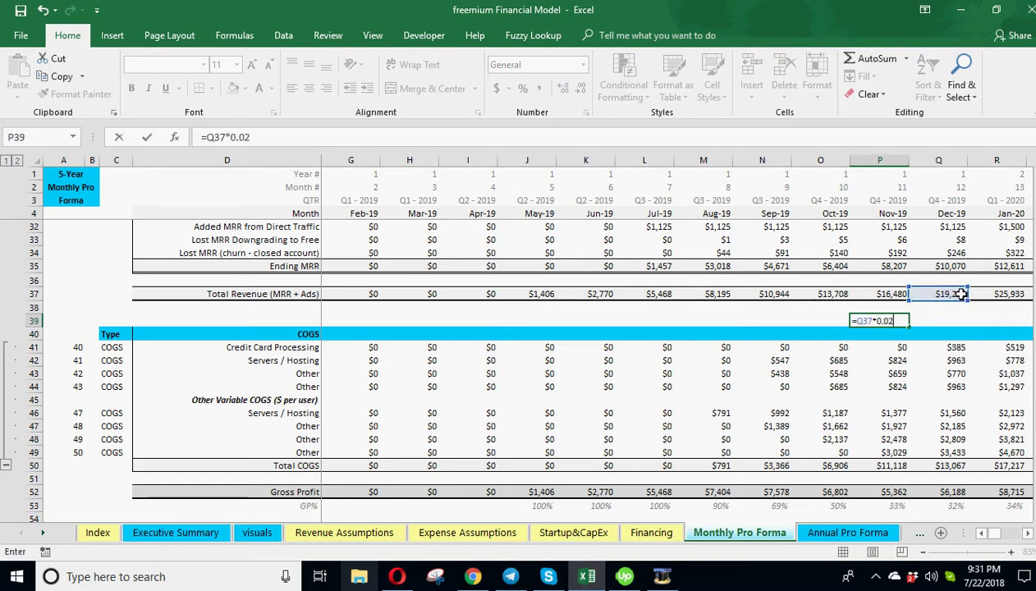
key(Return)
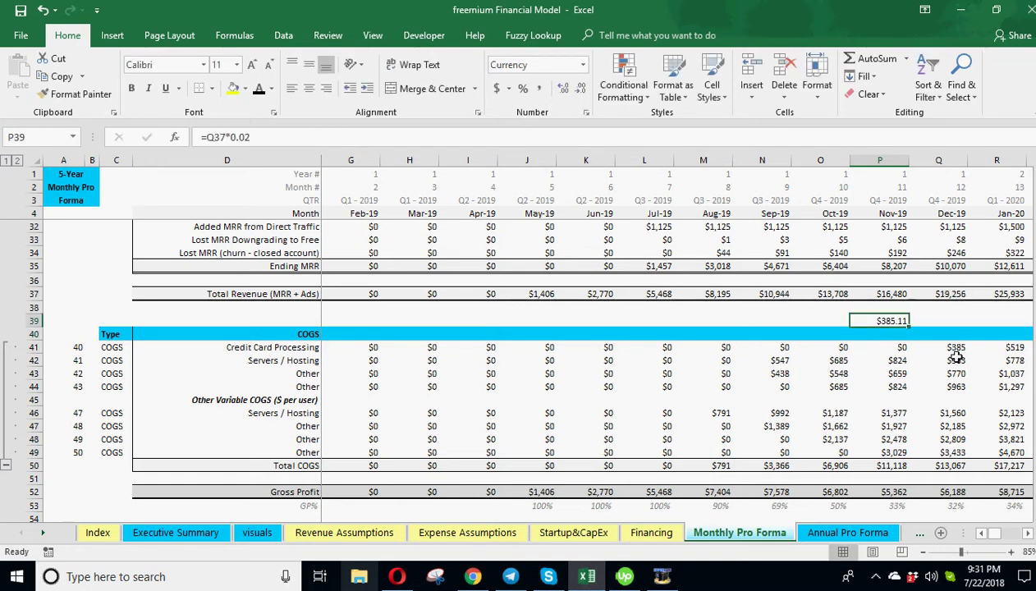
click(951, 348)
click(895, 321)
key(BackSpace)
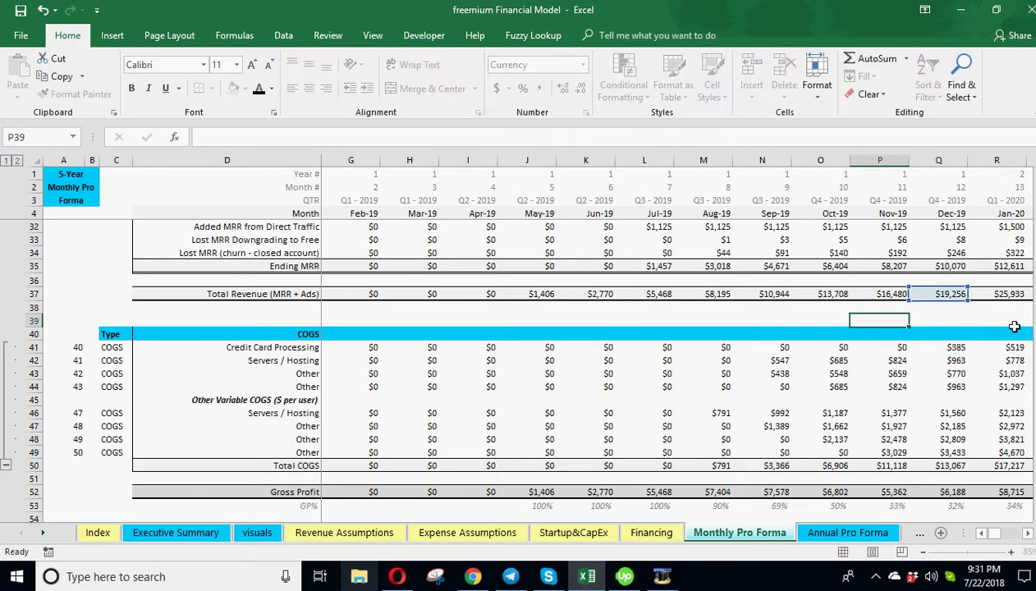
key(Return)
Step: Check the Sep-19 Servers / Hosting cost and the row labels of the revenue-percentage COGS in the Monthly Pro Forma
click(768, 361)
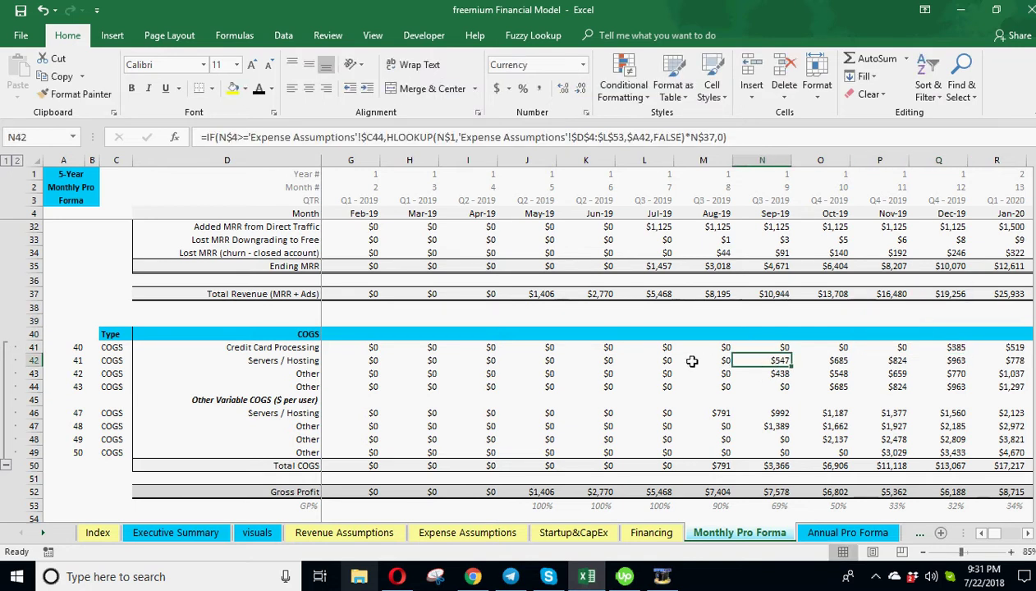
drag(278, 350, 302, 377)
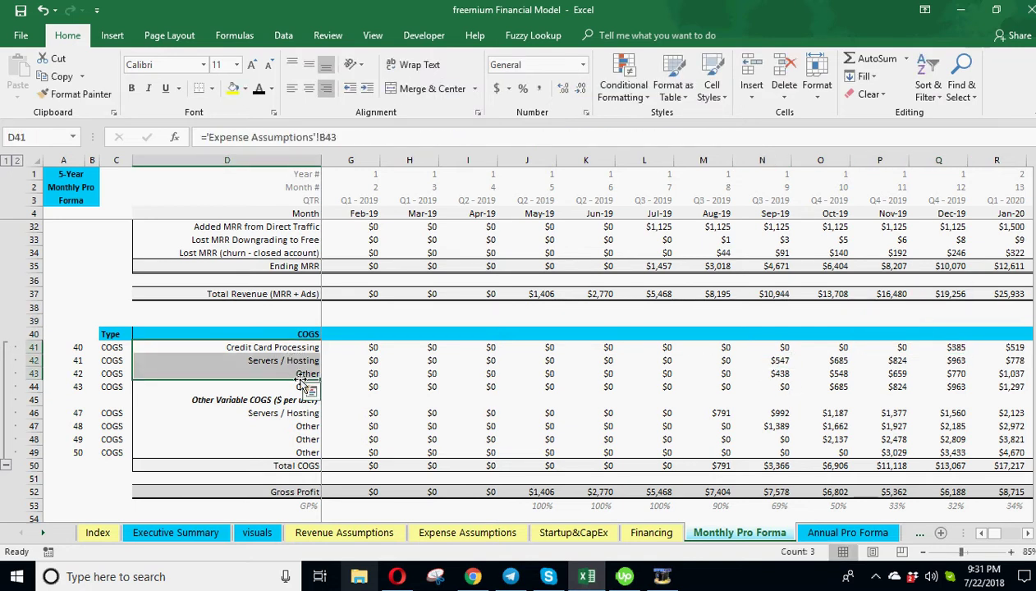
scroll(743, 413, down, 2)
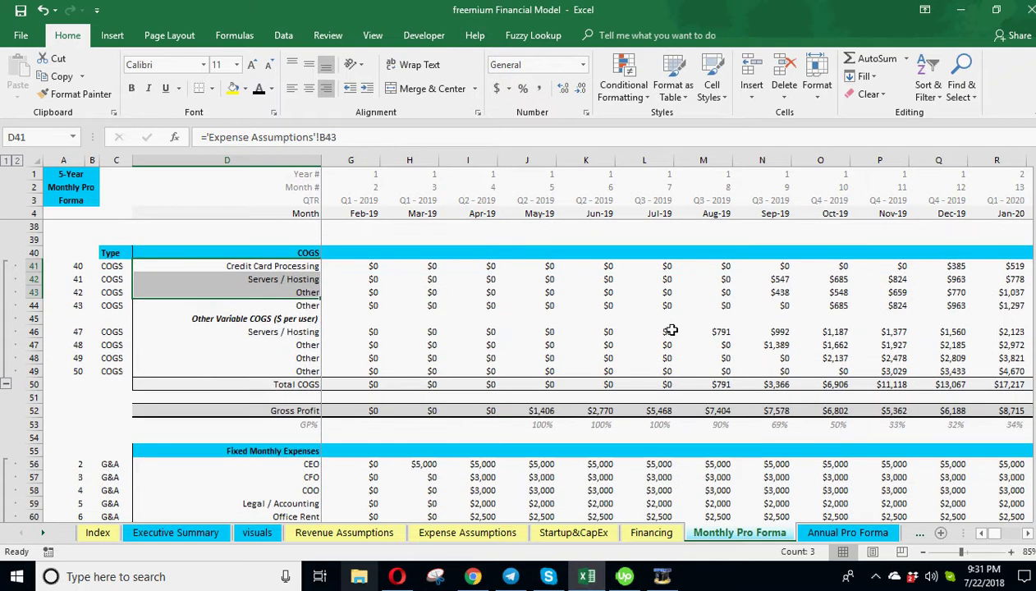
Step: Examine the first cost month of each Other Variable COGS ($ per user) row, from Aug-19 through Nov-19
click(667, 332)
click(715, 332)
click(764, 345)
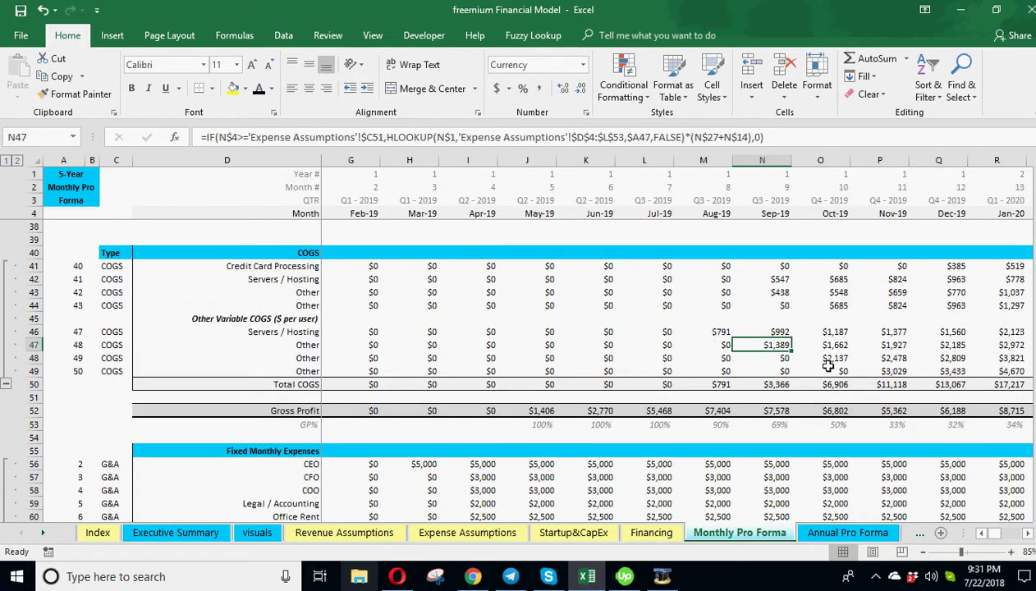
click(817, 358)
click(756, 334)
click(819, 346)
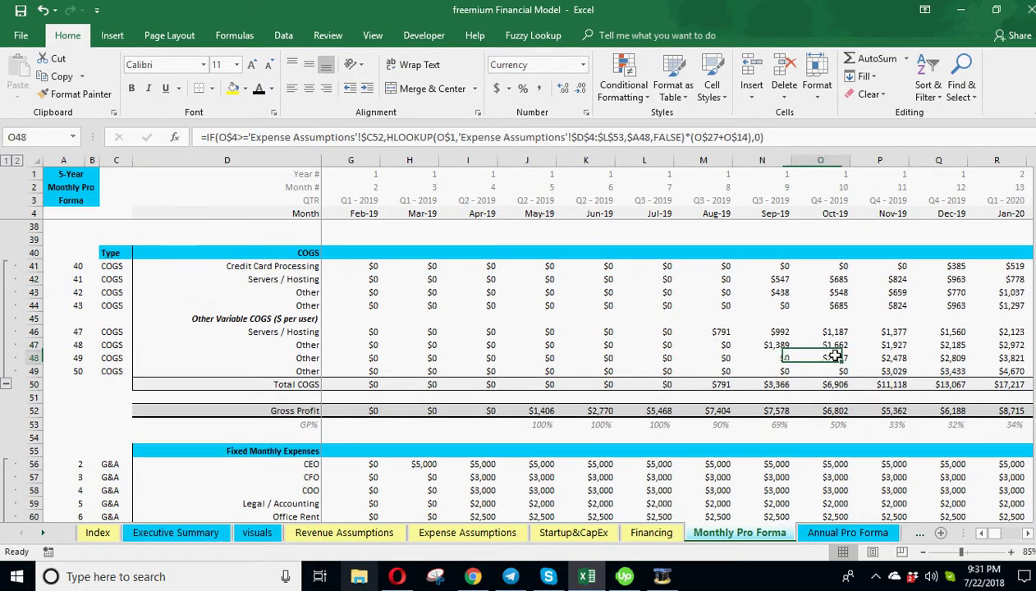
click(823, 359)
click(885, 370)
click(722, 332)
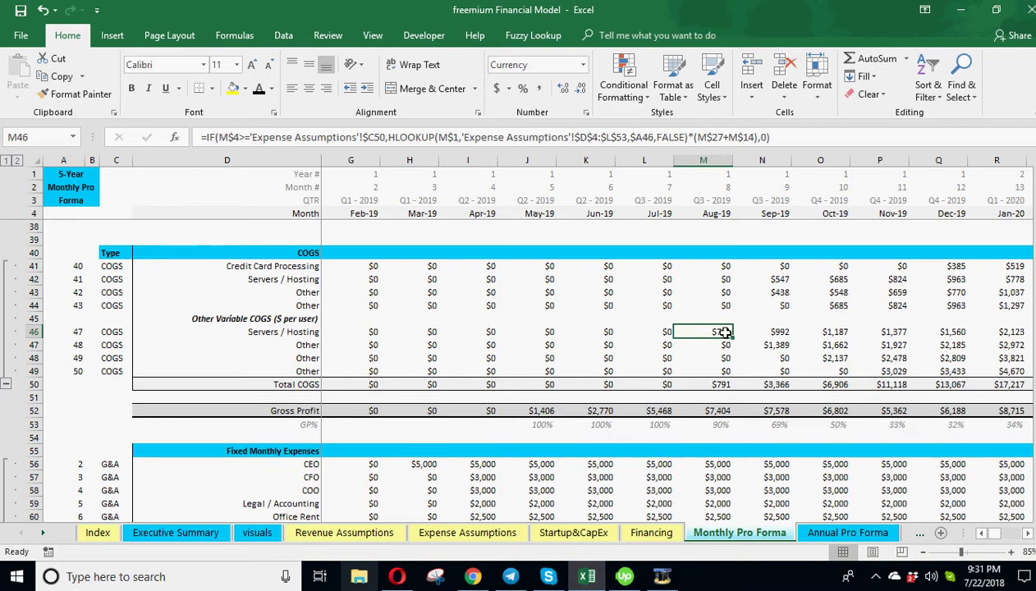
Step: Review the COGS percentages of revenue for Year 1 and the per-user rates for Year 2 in Expense Assumptions
click(467, 533)
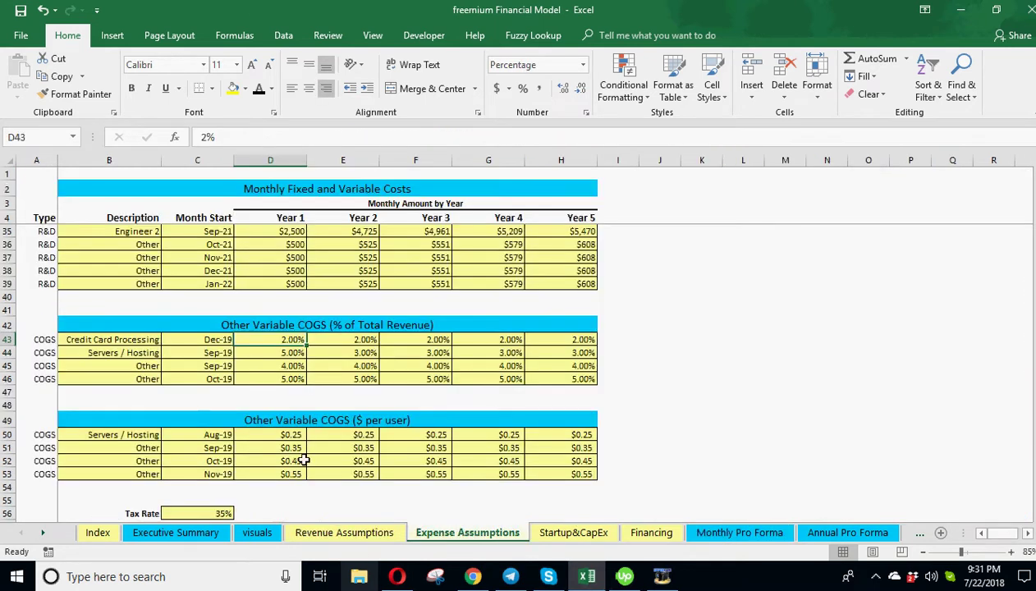
drag(294, 346, 296, 367)
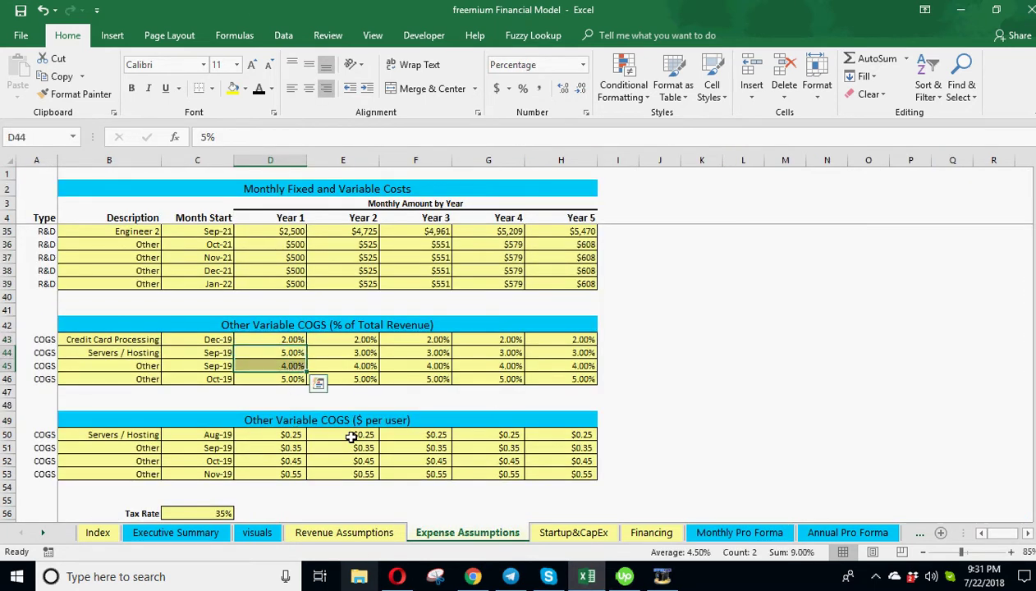
drag(353, 448, 353, 469)
drag(356, 433, 360, 462)
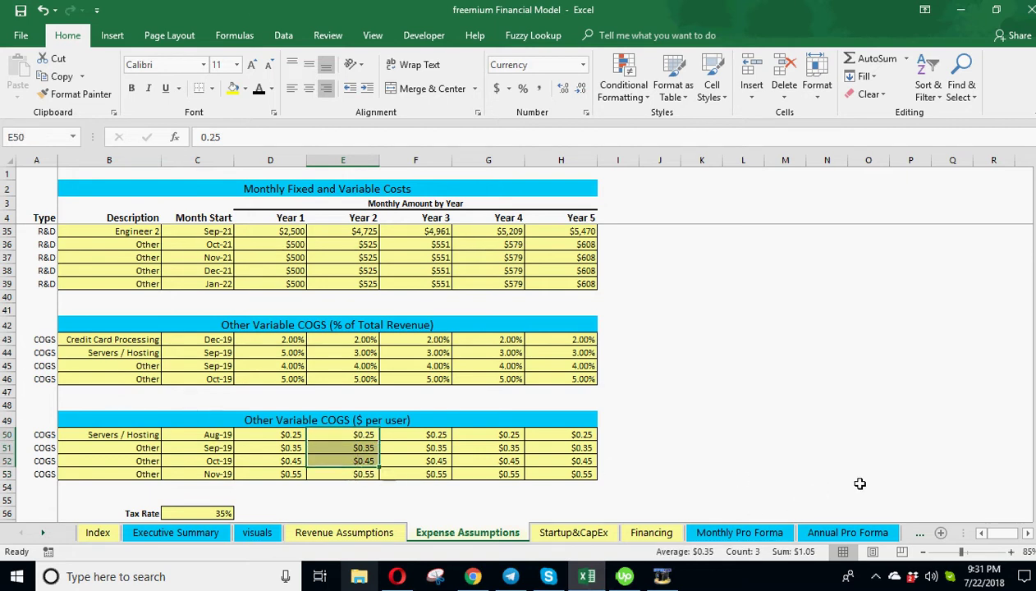
Step: Check the three Other per-user COGS rows in the Monthly Pro Forma at Sep-19, Oct-19 and Nov-19
click(769, 541)
click(772, 345)
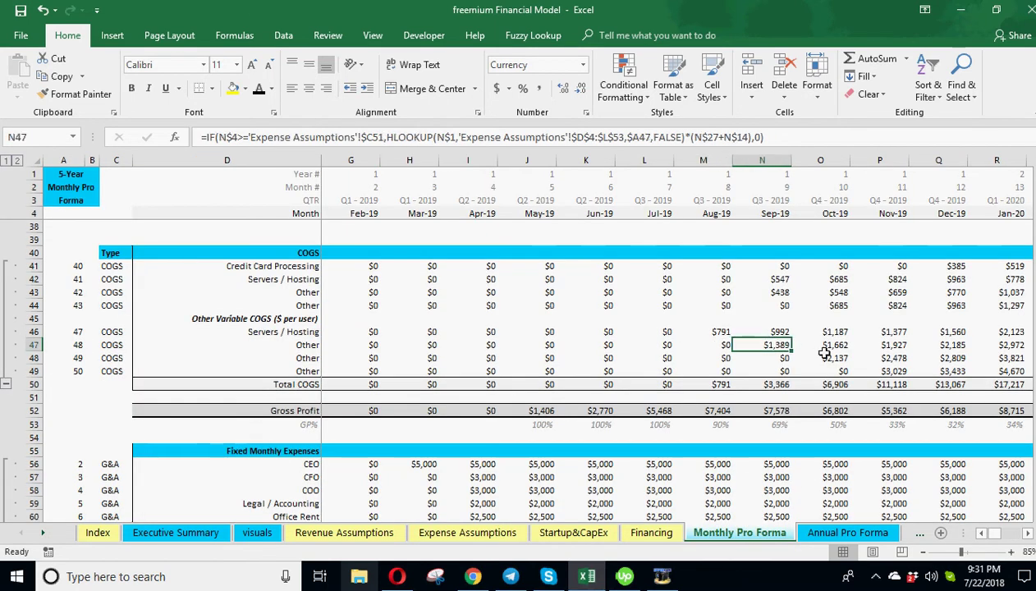
click(817, 358)
click(891, 371)
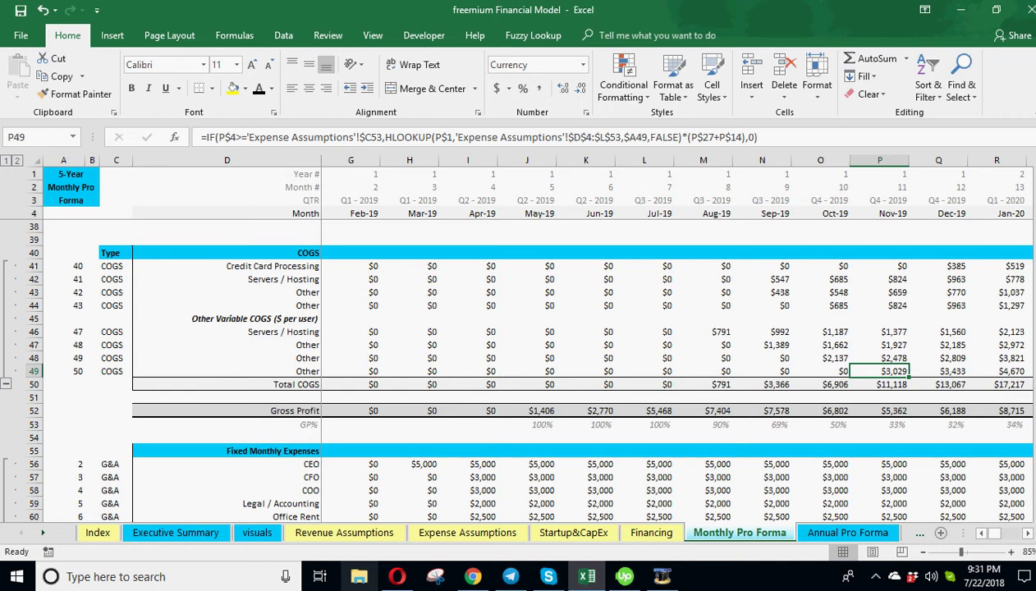
Step: Examine the Gross Profit and GP% rows below Total COGS across the 2019 months
click(1027, 533)
click(1027, 534)
click(1027, 534)
drag(996, 534, 978, 534)
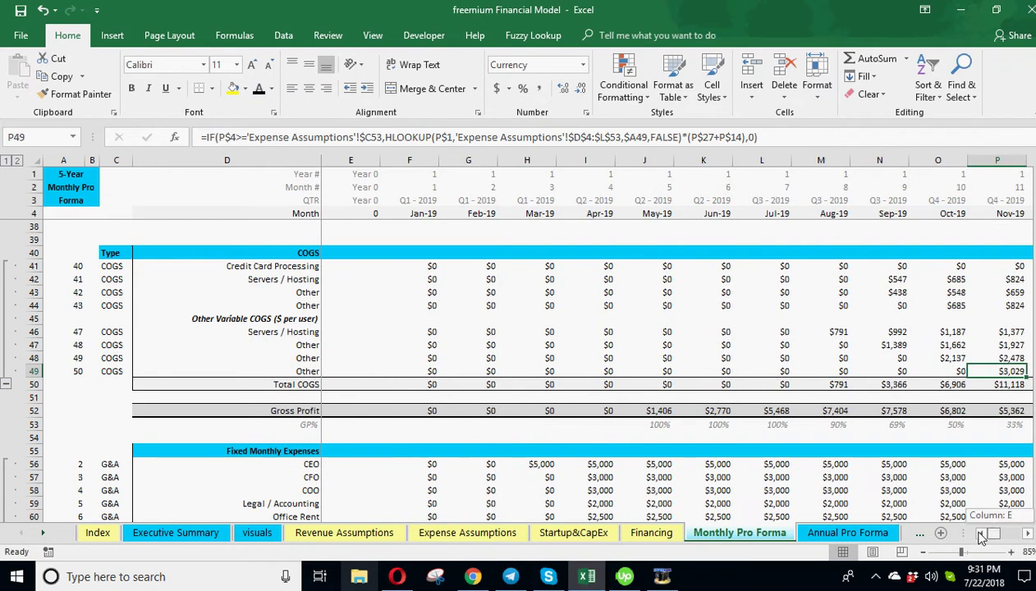
scroll(528, 381, down, 1)
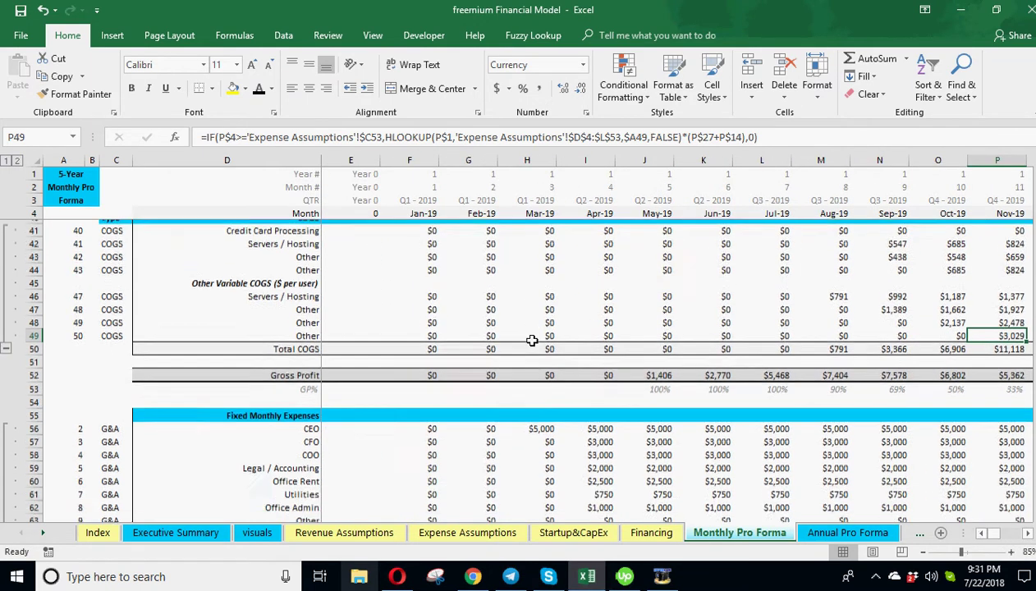
drag(275, 371, 744, 371)
scroll(744, 371, down, 3)
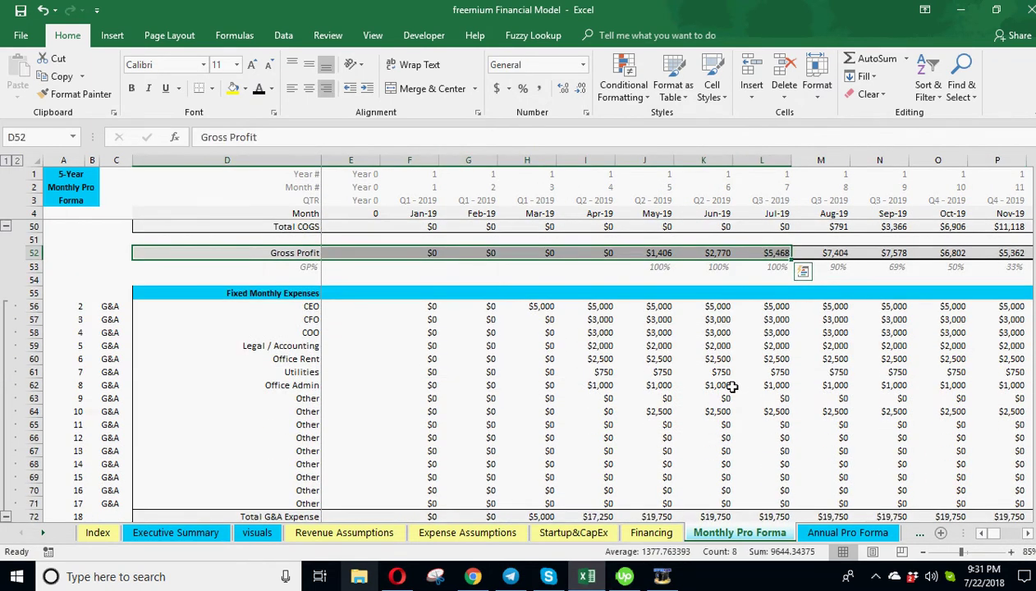
drag(653, 267, 897, 269)
scroll(510, 363, down, 1)
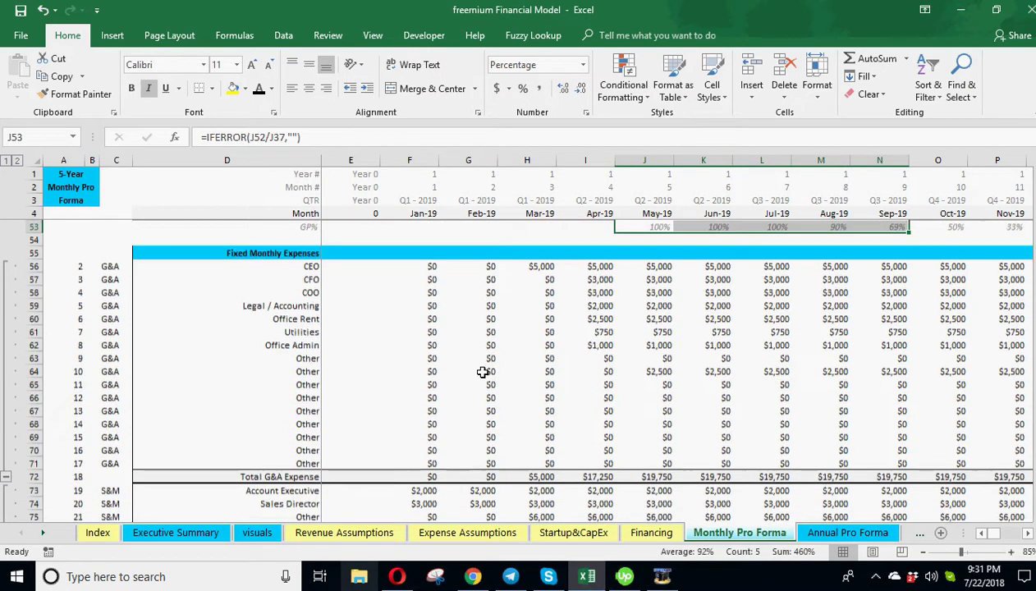
Step: Compare the monthly G&A amounts under Fixed Monthly Expenses with their month starts and yearly amounts in Expense Assumptions
drag(429, 265, 784, 379)
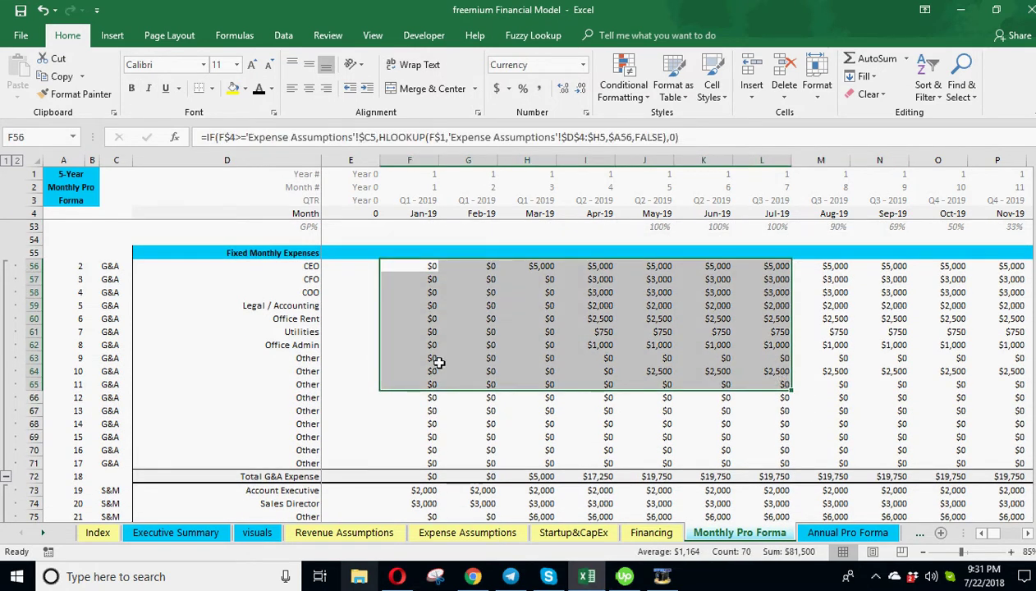
click(467, 533)
scroll(260, 404, up, 1)
scroll(260, 404, up, 10)
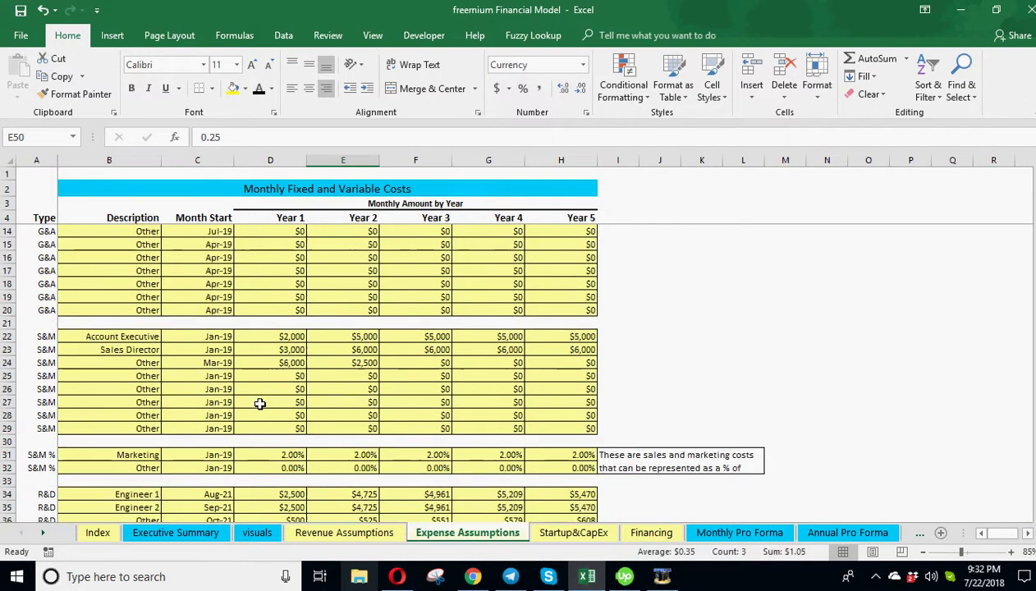
drag(210, 232, 201, 397)
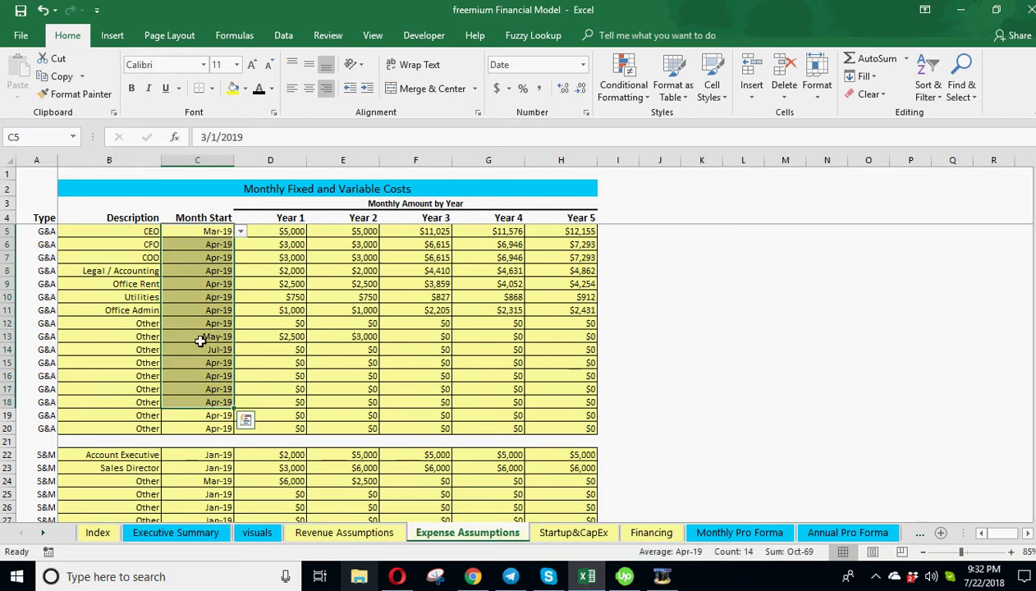
click(271, 281)
Step: Review the Total G&A Expense and Total S&M Expense rows in the Monthly Pro Forma
click(744, 534)
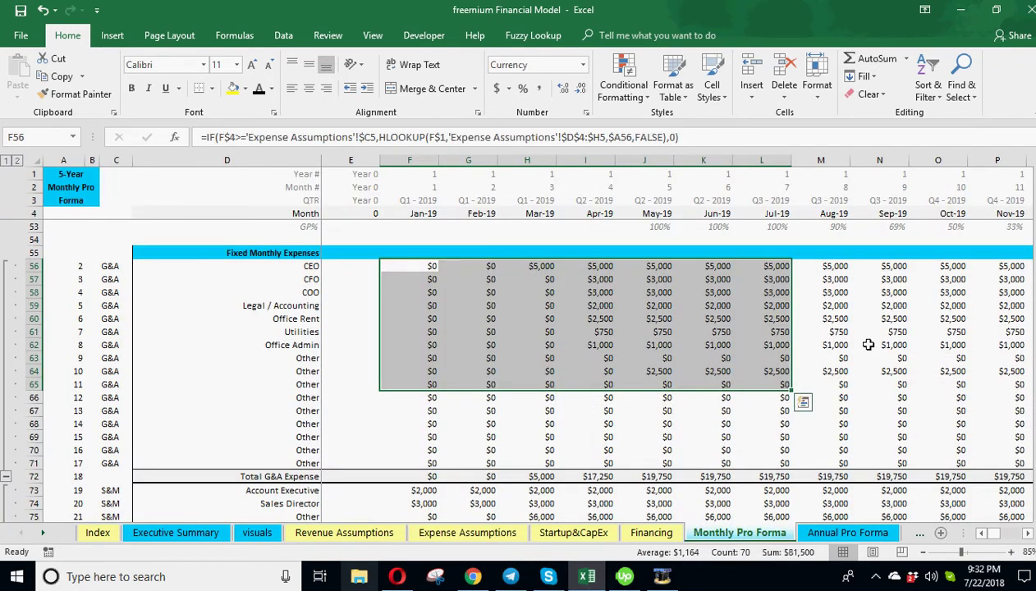
scroll(592, 411, down, 3)
click(544, 361)
drag(544, 362, 723, 361)
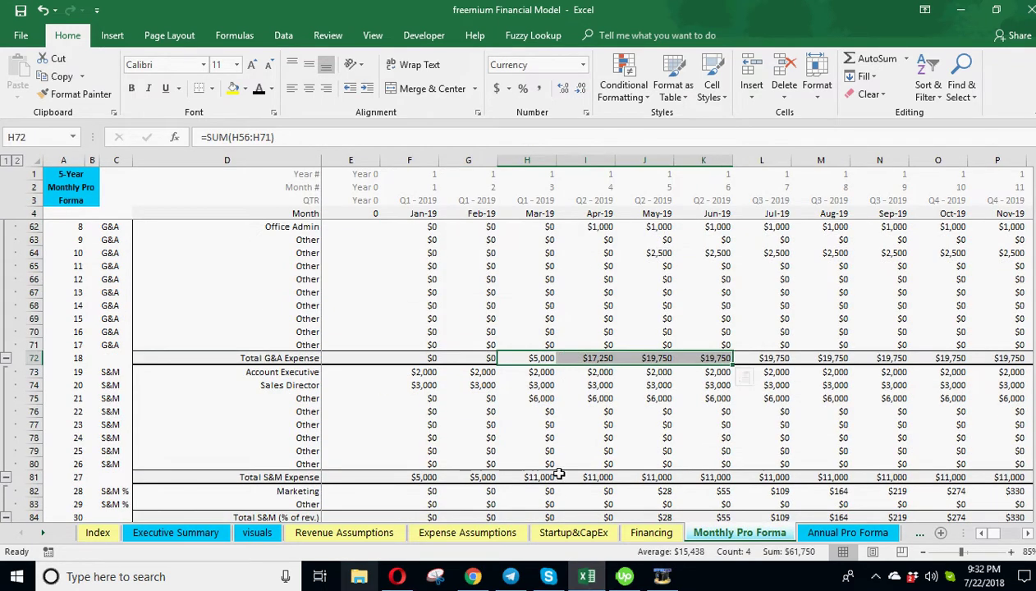
scroll(416, 397, down, 2)
drag(417, 398, 772, 398)
scroll(689, 452, down, 2)
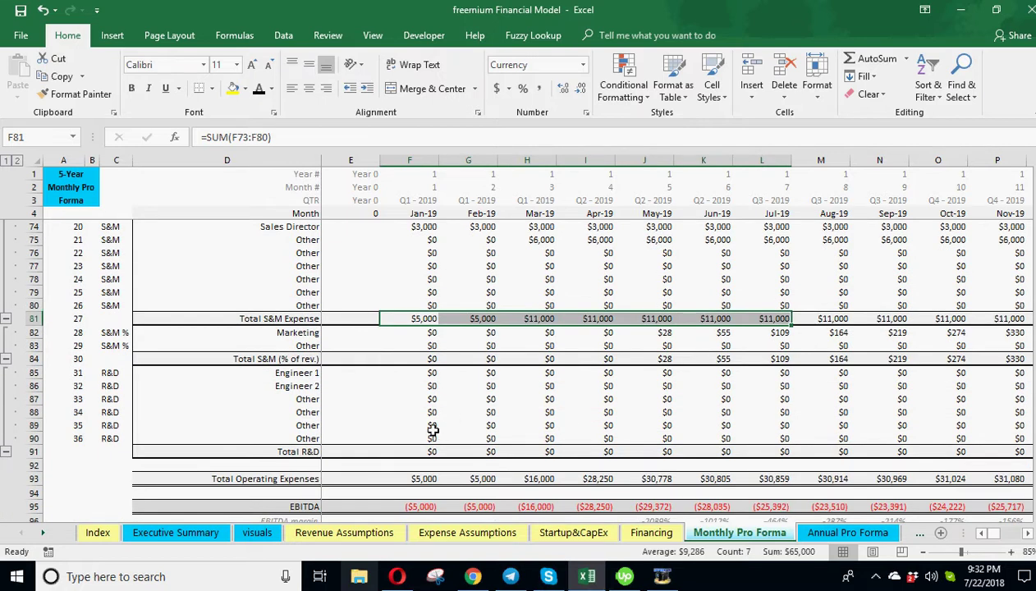
Step: Examine the Total S&M (% of rev.) and Total R&D rows, and check how May-19 Total Operating Expenses is built
drag(279, 359, 664, 360)
drag(298, 452, 618, 450)
scroll(618, 449, down, 2)
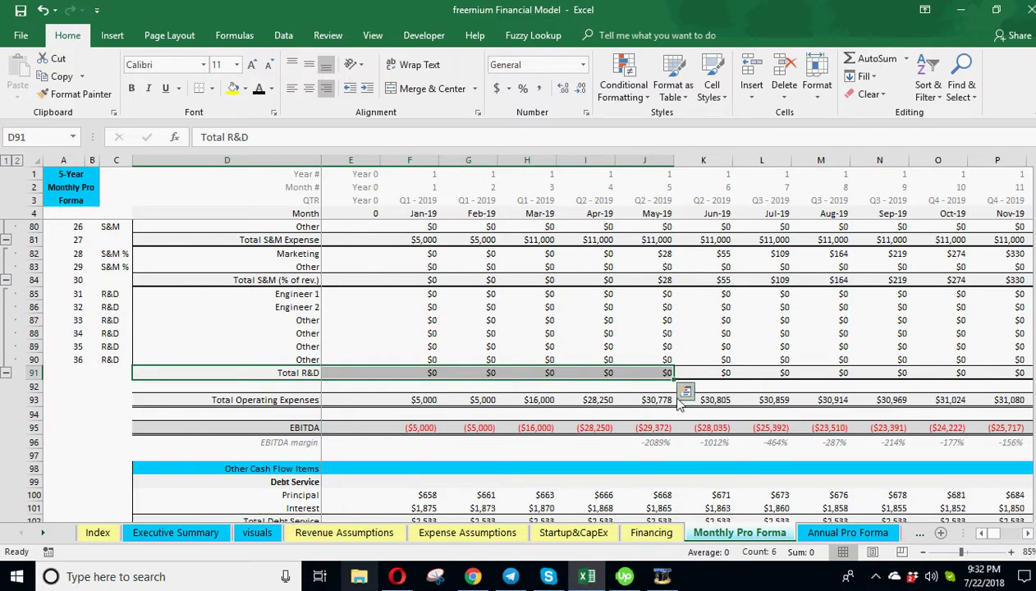
click(637, 400)
scroll(568, 400, up, 2)
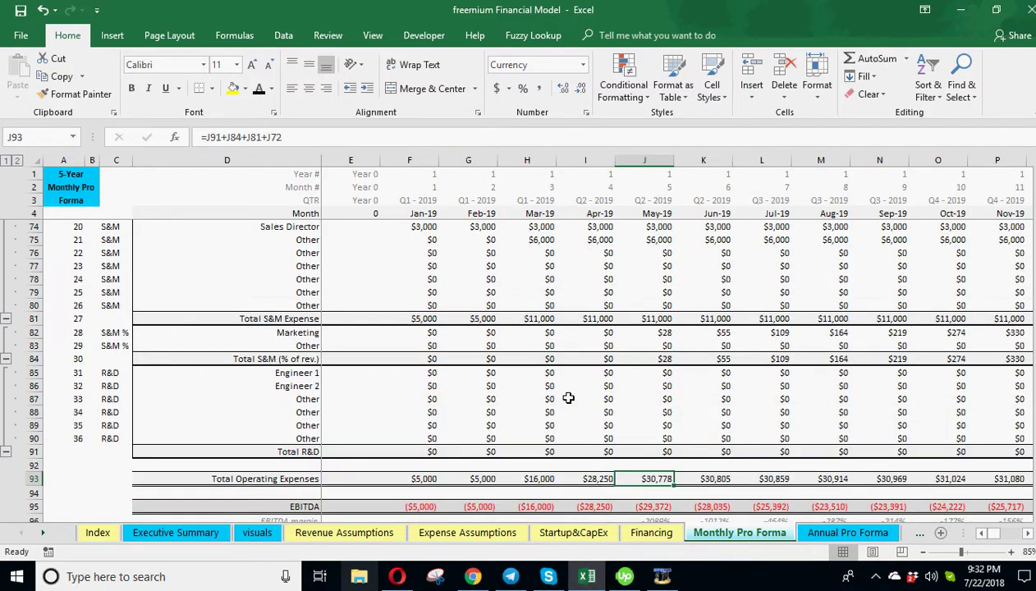
scroll(566, 397, down, 2)
Step: Review the EBITDA row from Jan-19 to Jul-19, checking the formulas for May-19 and Jun-19
drag(419, 427, 764, 428)
scroll(765, 428, down, 3)
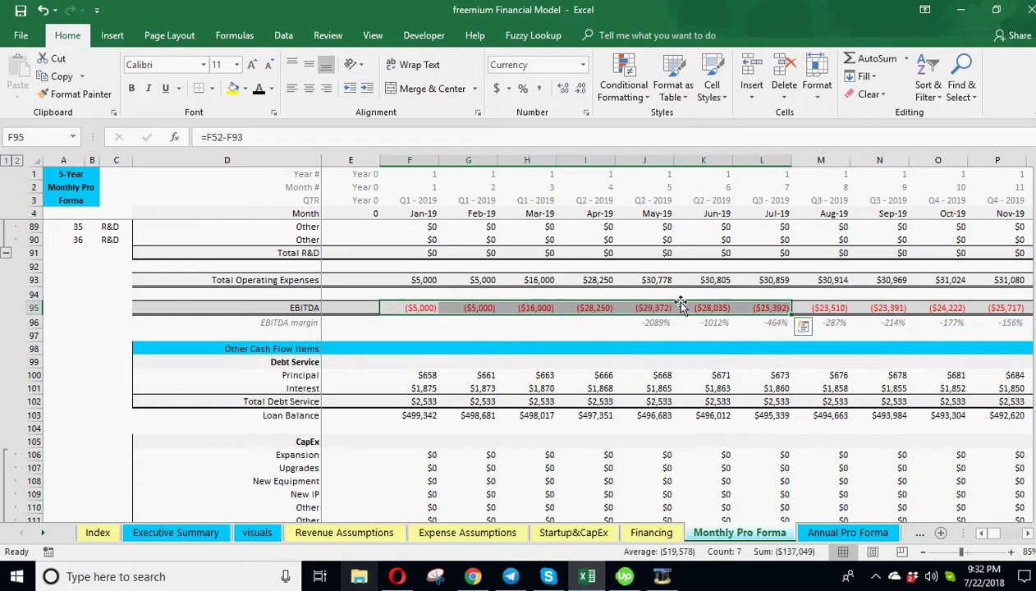
click(647, 309)
click(698, 308)
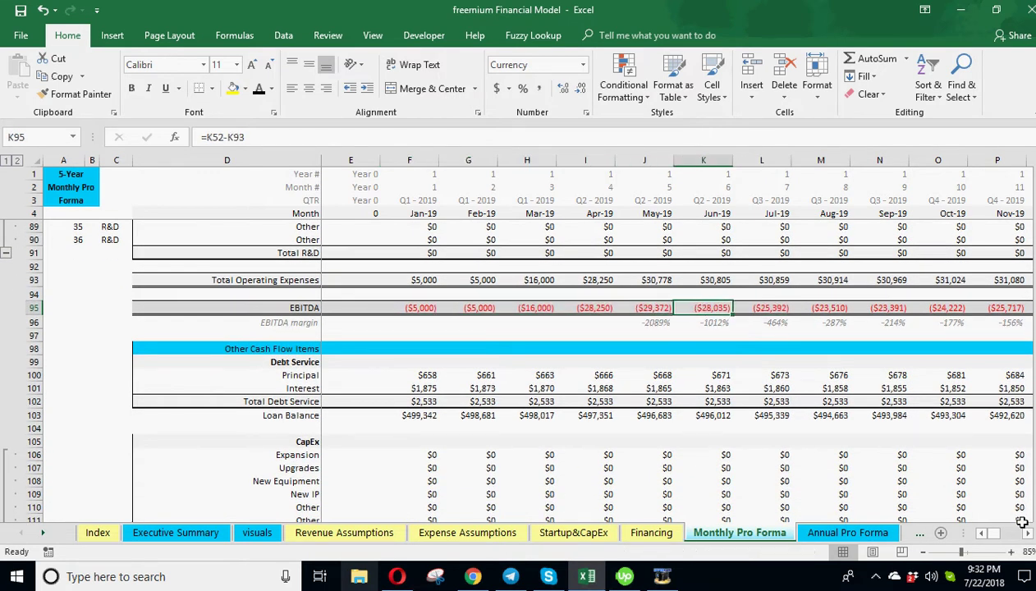
drag(1028, 534, 966, 529)
scroll(655, 328, down, 1)
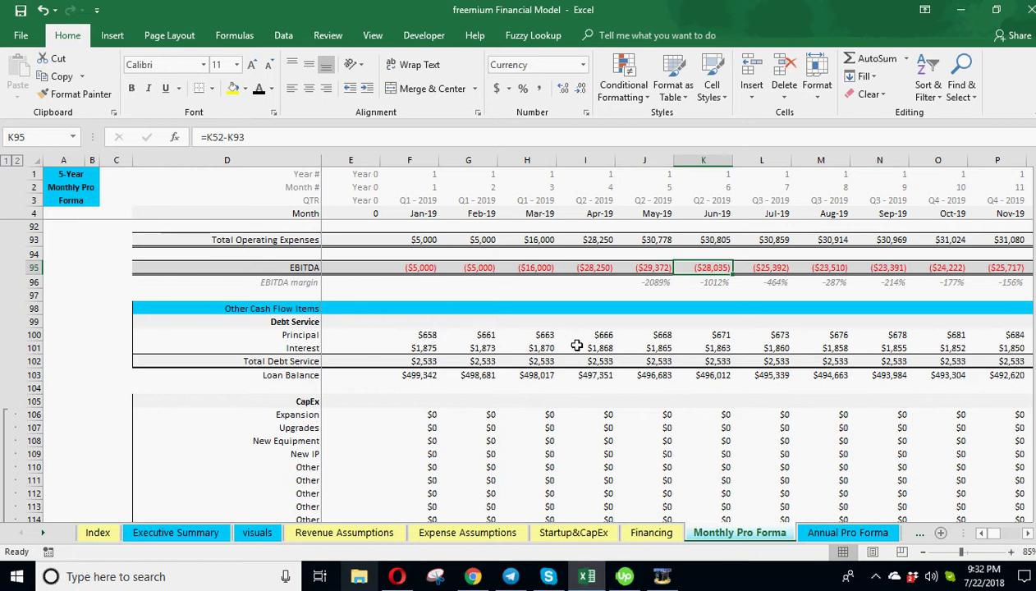
Step: Set the First Payment Date of the amortization schedule on the Financing sheet to 1-Feb-19
click(646, 533)
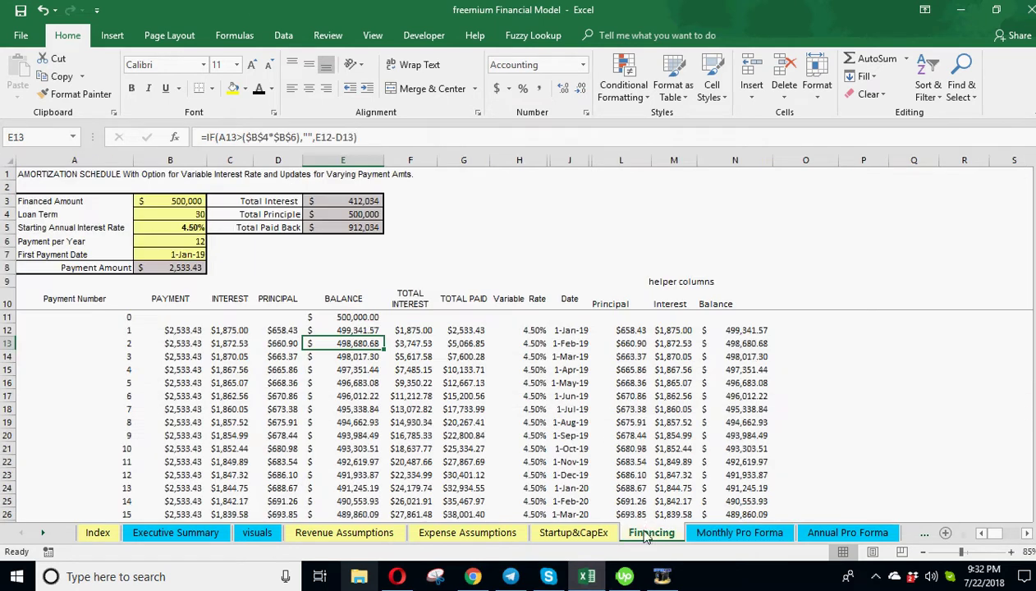
click(186, 254)
click(213, 254)
click(187, 275)
click(182, 207)
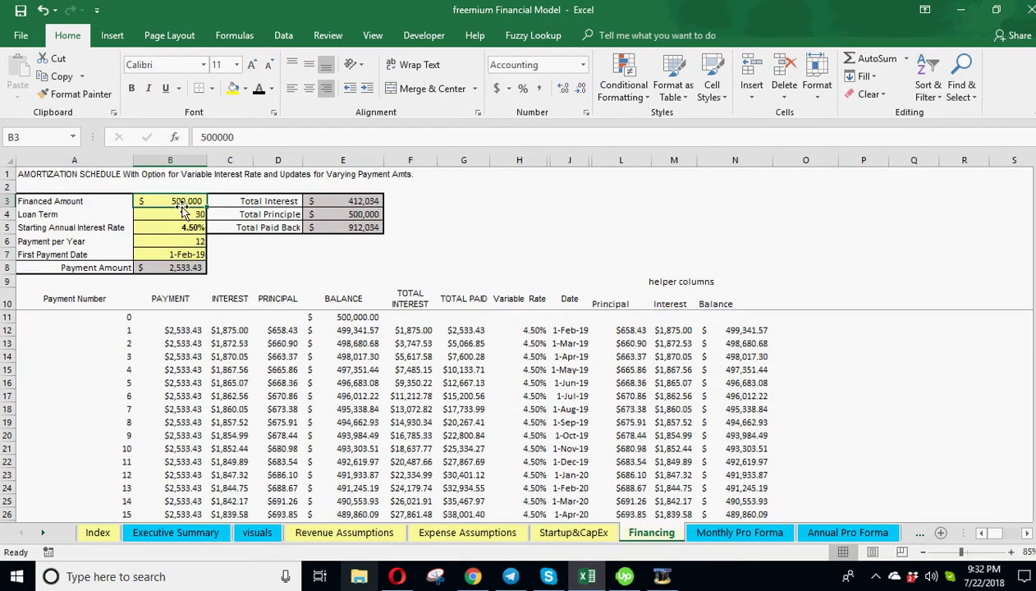
Step: Check the Feb-19 Principal and Loan Balance under Debt Service in the Monthly Pro Forma, and view CapEx and Cash Flow below
click(739, 532)
click(488, 334)
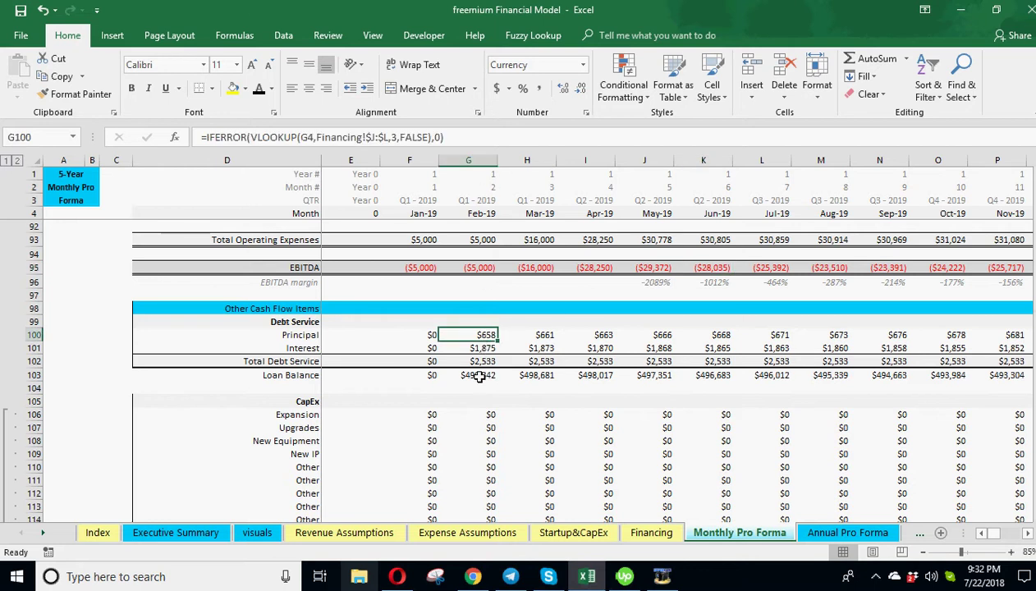
click(479, 375)
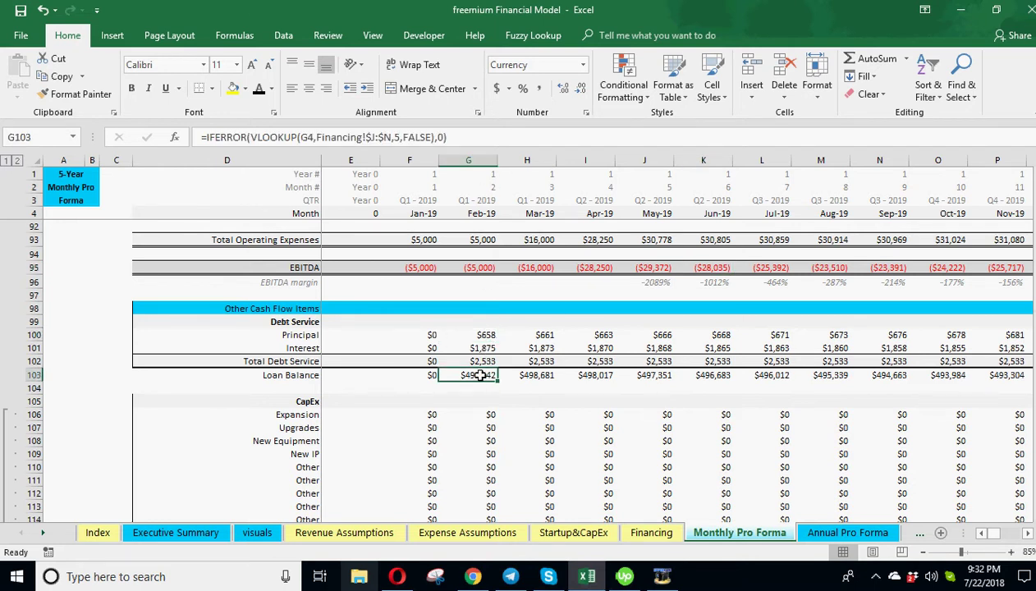
scroll(493, 444, down, 7)
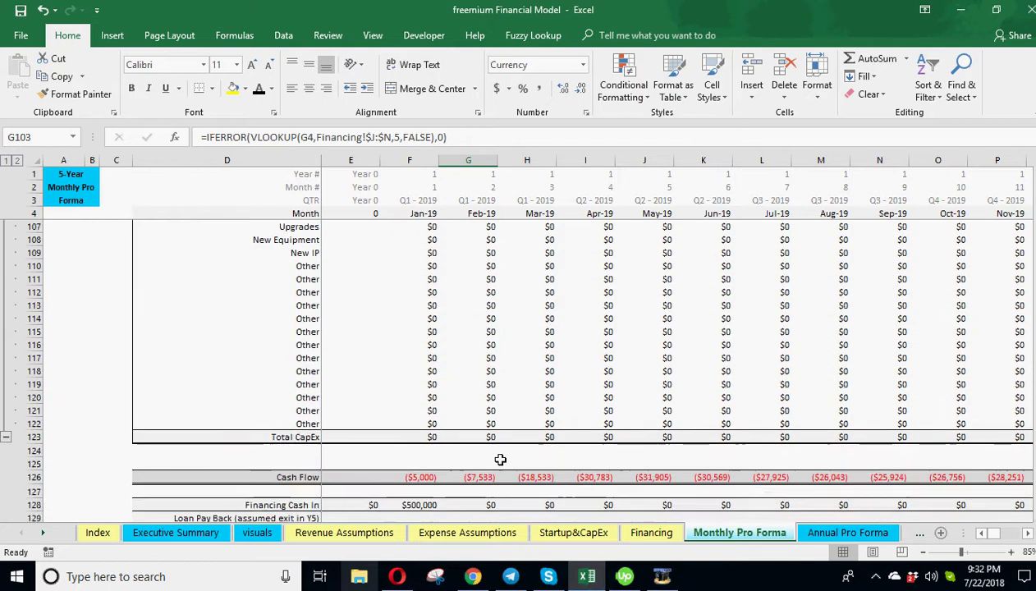
Step: Check the Jan-19 Financing Cash In formula and look back at the Debt Service rows
click(413, 427)
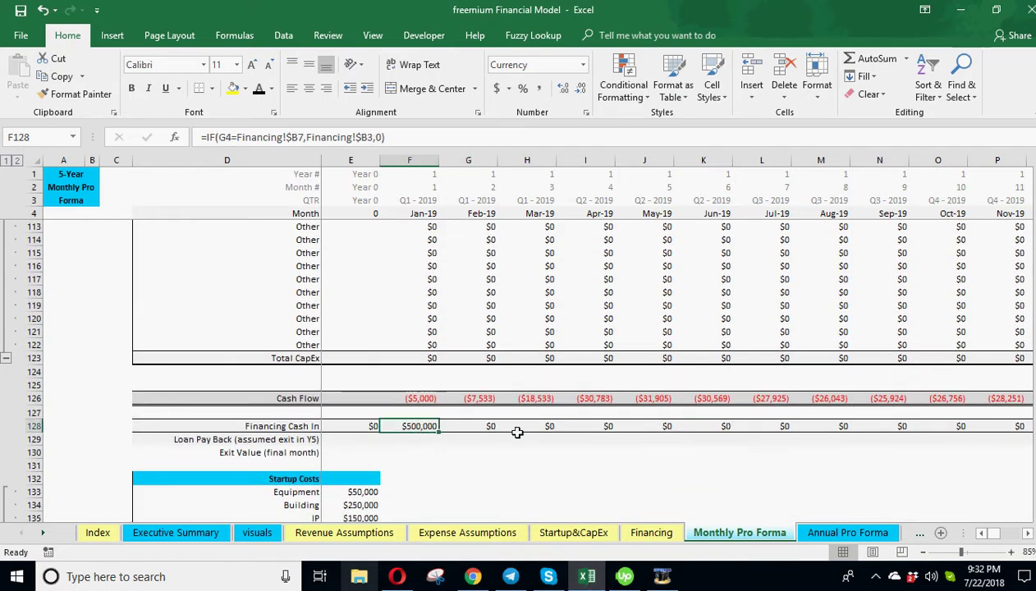
scroll(517, 433, up, 6)
scroll(517, 433, up, 2)
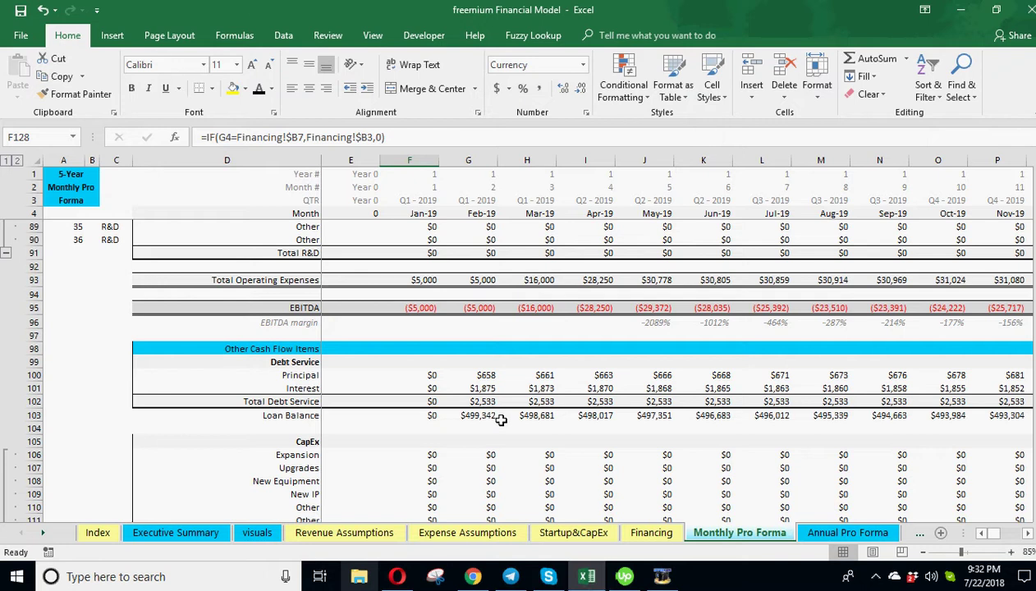
Step: Review the CapEx section, checking the Jan-19 Expansion formula, the Feb-20 Expansion and Jun-20 Upgrades amounts, and the item rows
scroll(480, 419, down, 3)
click(418, 332)
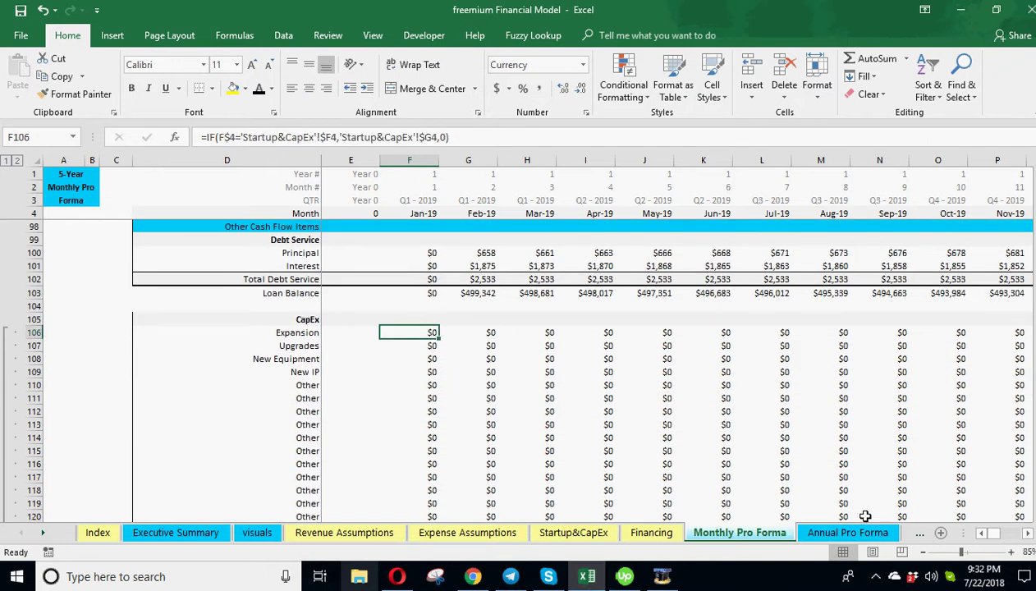
scroll(569, 401, down, 2)
click(1028, 534)
click(1027, 534)
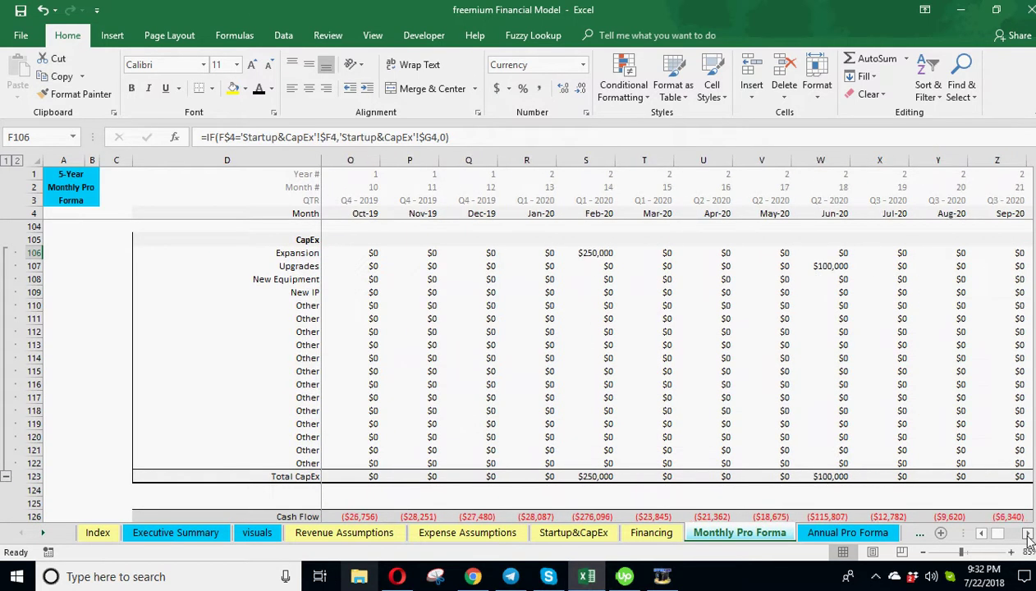
click(473, 252)
click(699, 265)
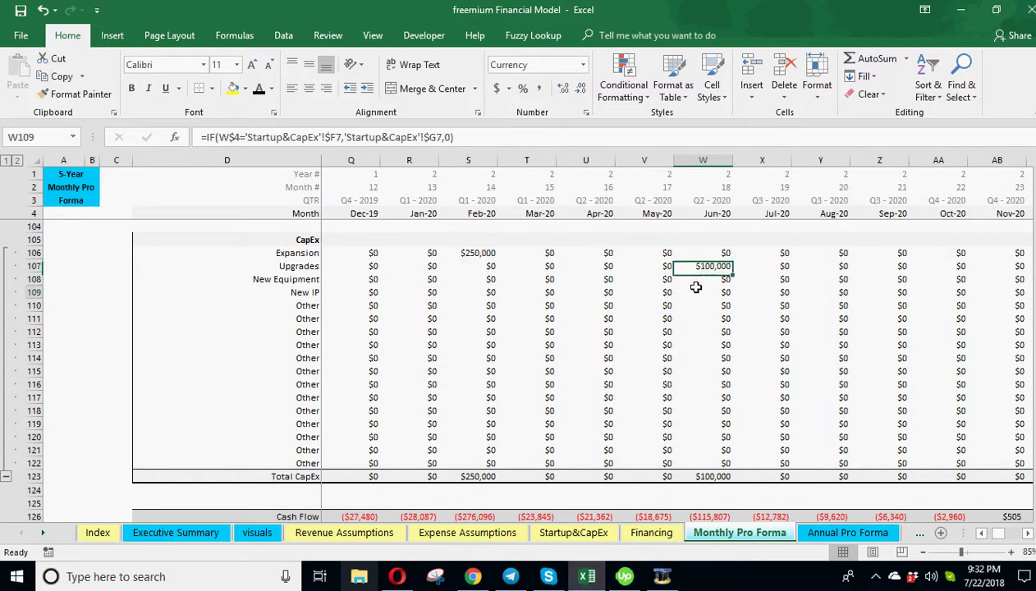
drag(305, 251, 303, 396)
click(596, 382)
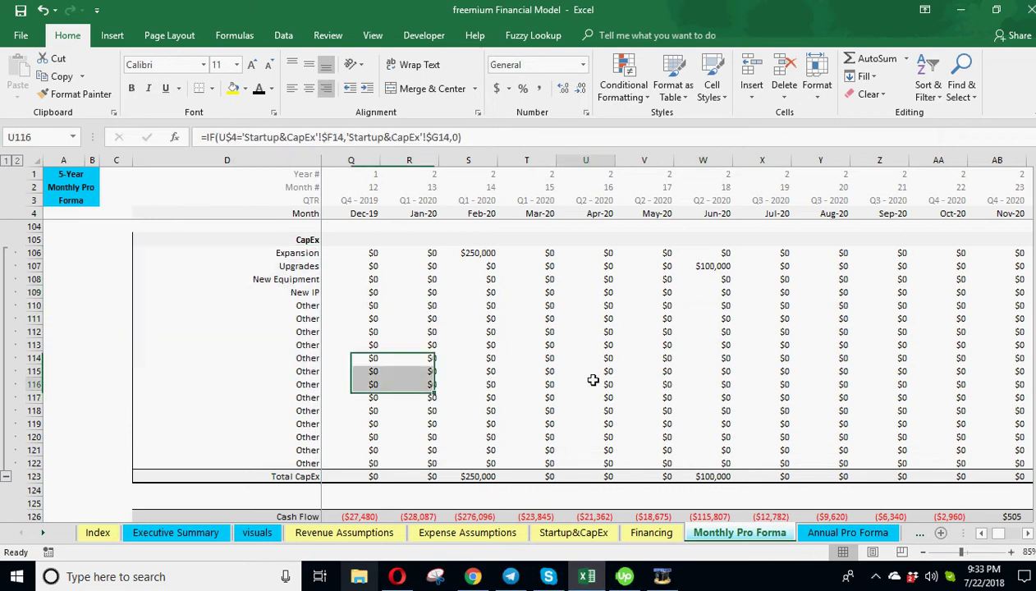
Step: Return to the first months of the pro forma and check the Cash Flow formulas for Jan-19, Feb-19 and Mar-19
drag(998, 537, 971, 534)
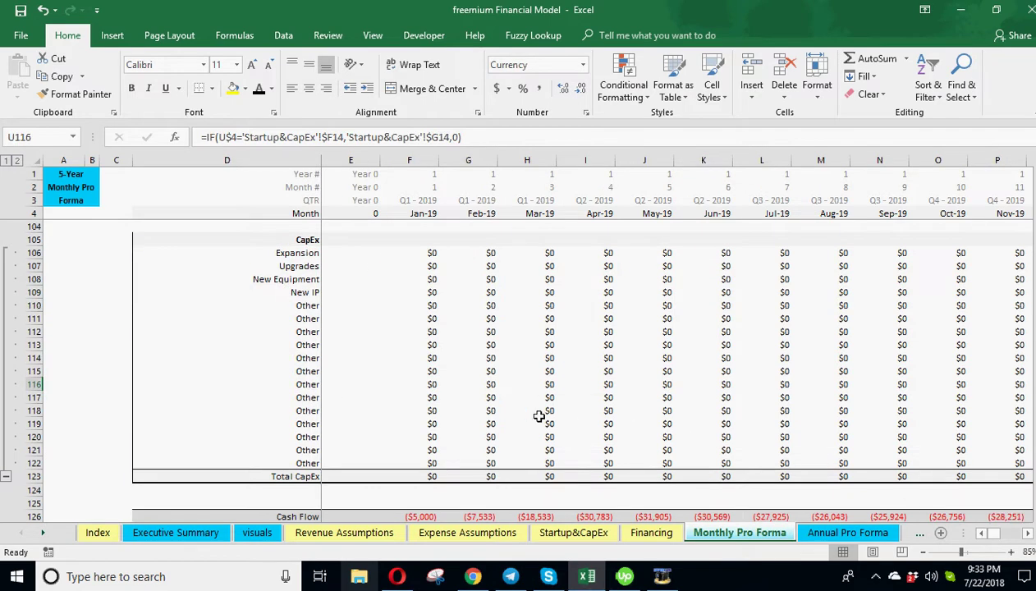
scroll(526, 411, down, 3)
click(420, 400)
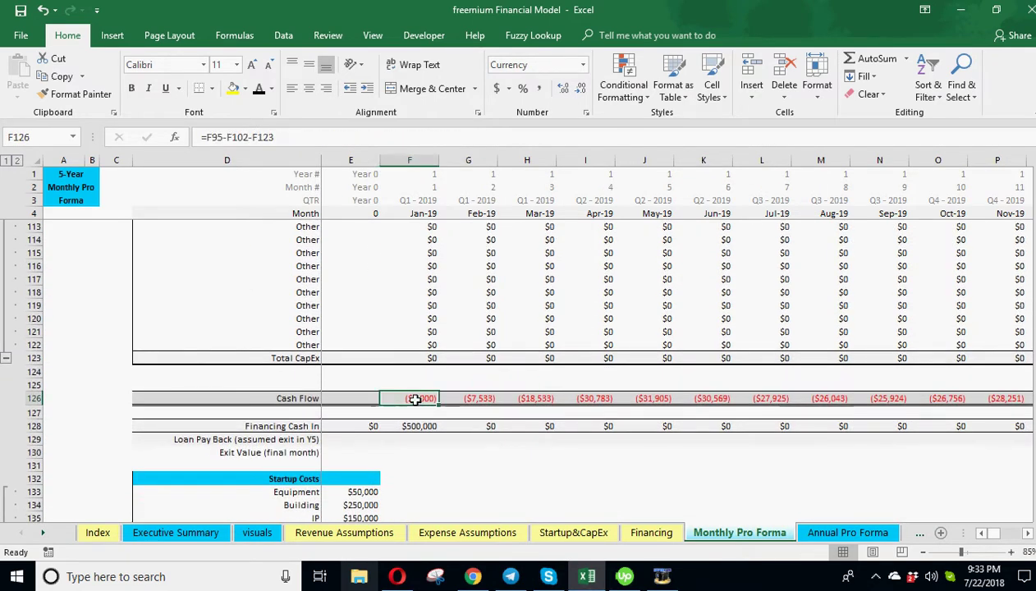
click(490, 399)
click(532, 399)
Step: Check Jan-19 Financing Cash In and review the Startup Costs amounts from Equipment down through the Other rows
scroll(532, 400, down, 3)
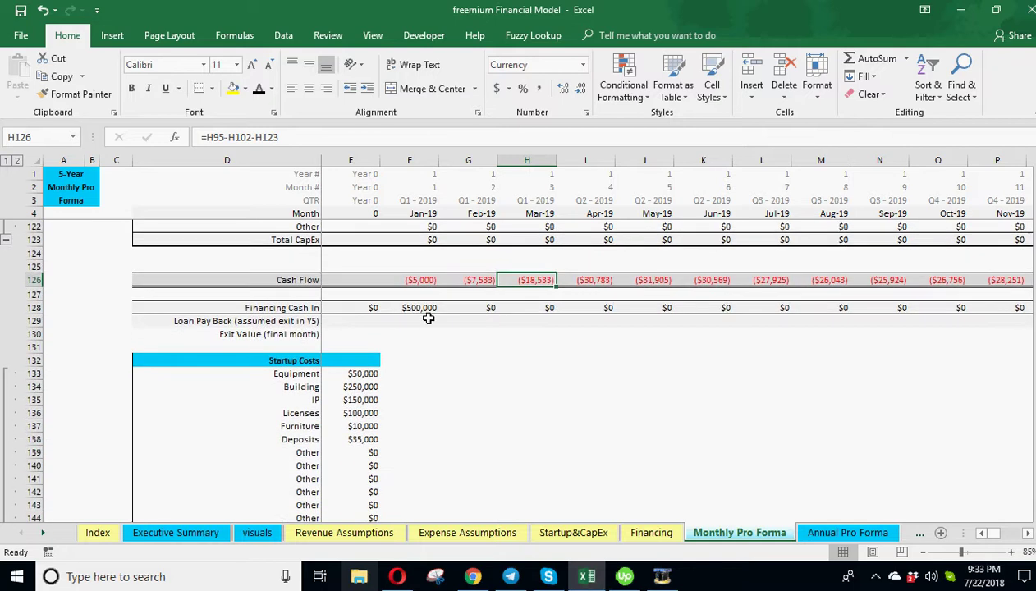
click(415, 308)
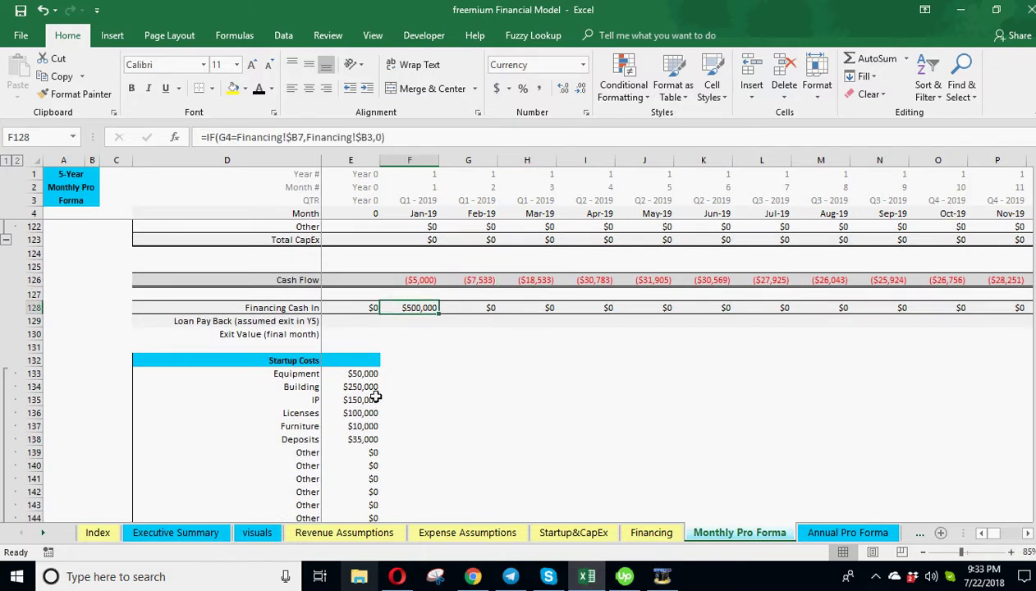
scroll(371, 391, down, 2)
drag(341, 292, 343, 437)
Step: Examine Pre Tax Cash Flow from Year 0 to May-19 and Cumulative Cash Position Pre Tax through Mar-19
scroll(467, 452, down, 4)
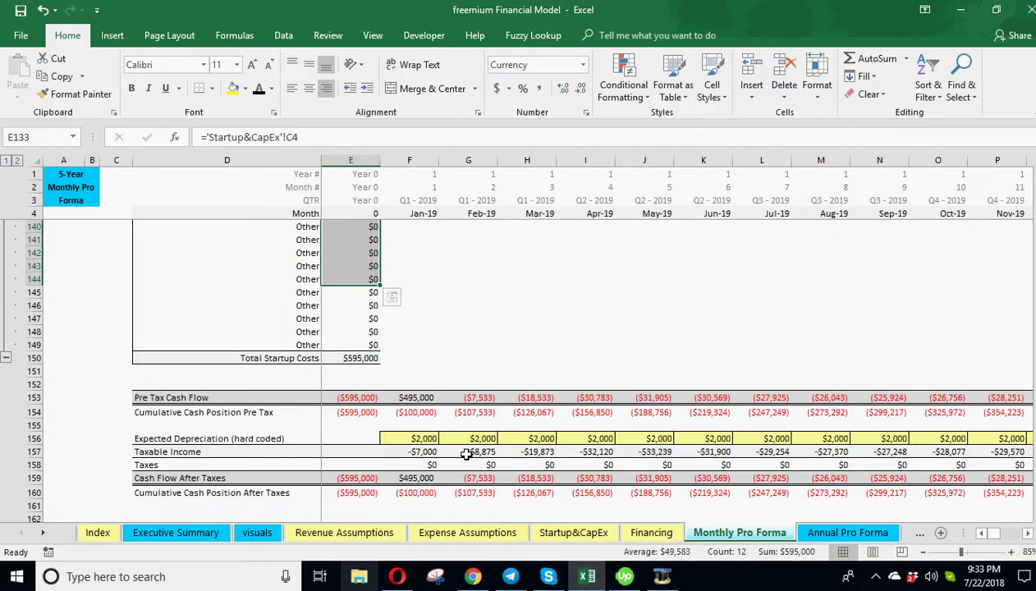
drag(353, 399, 626, 399)
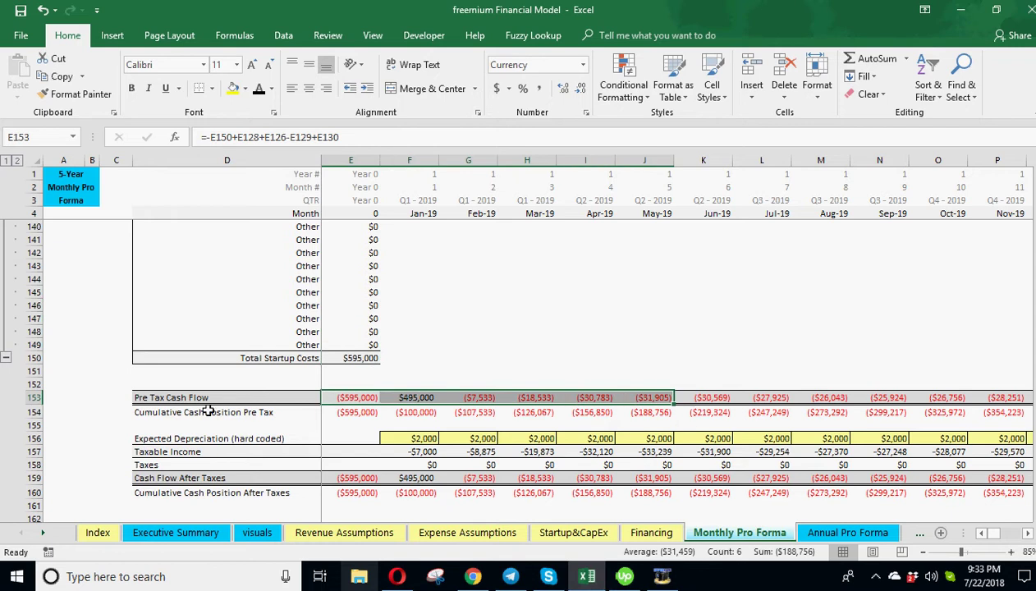
drag(205, 412, 498, 416)
Step: Review the hard-coded Expected Depreciation row for Jan-19 through Mar-19
scroll(559, 345, down, 2)
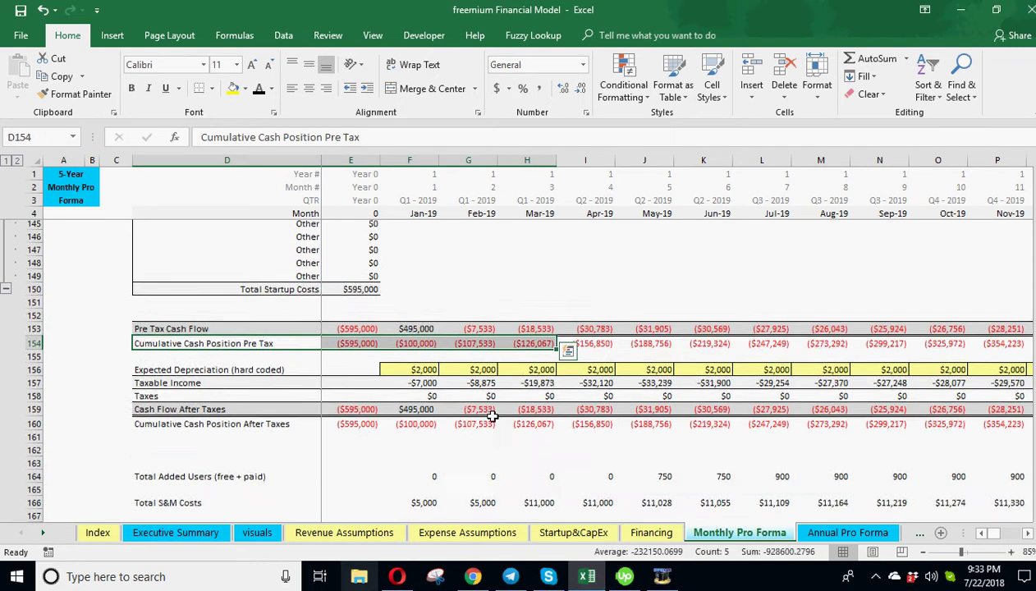
click(223, 363)
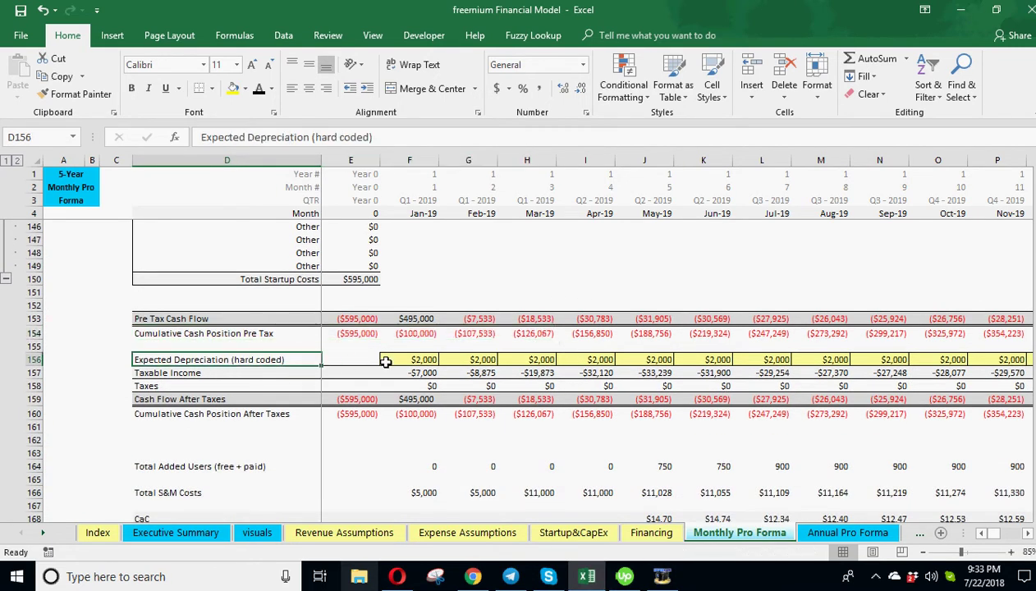
drag(388, 363, 537, 359)
click(533, 359)
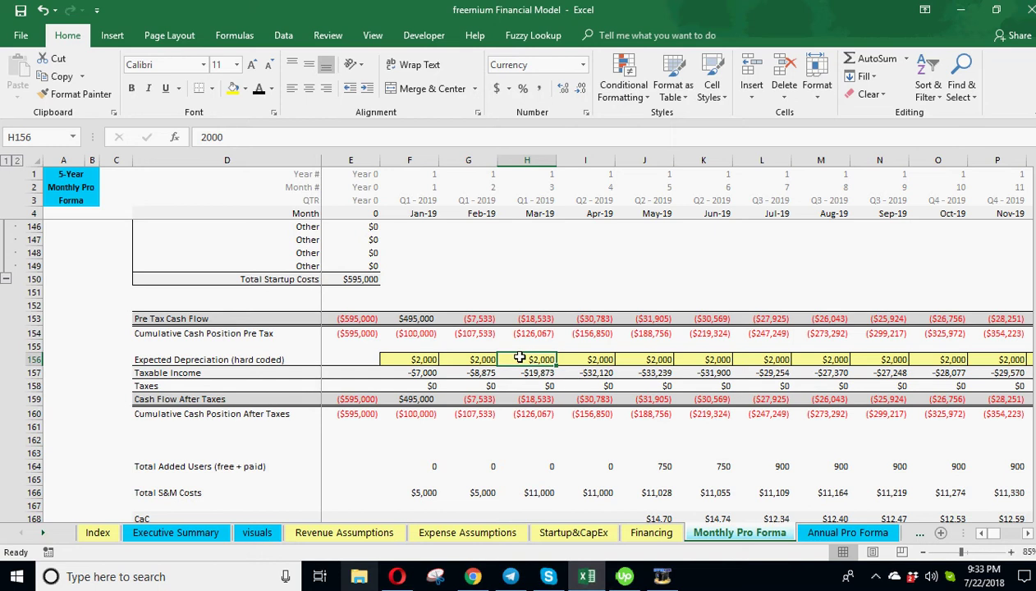
Step: Check how Jan-19 Taxable Income and Taxes are calculated, and review Taxable Income from Jan-19 to May-19
scroll(350, 397, down, 1)
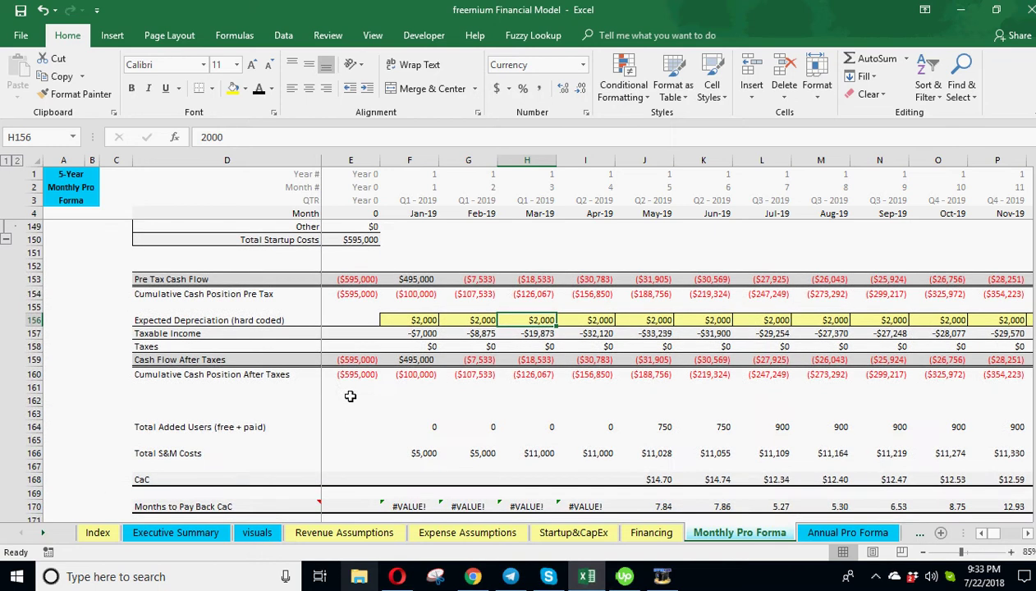
click(179, 335)
click(398, 334)
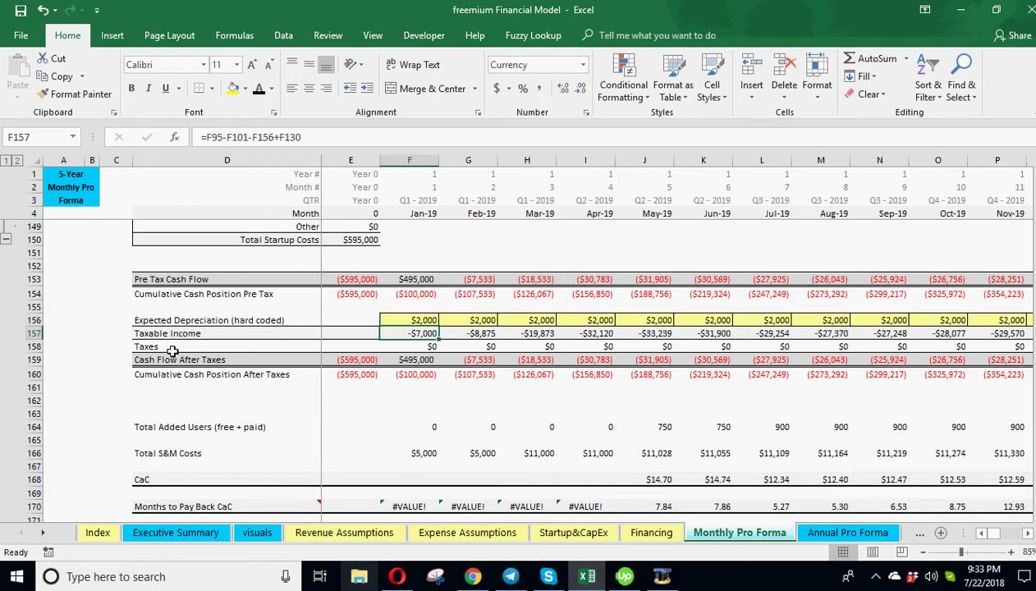
click(531, 346)
click(477, 345)
click(425, 347)
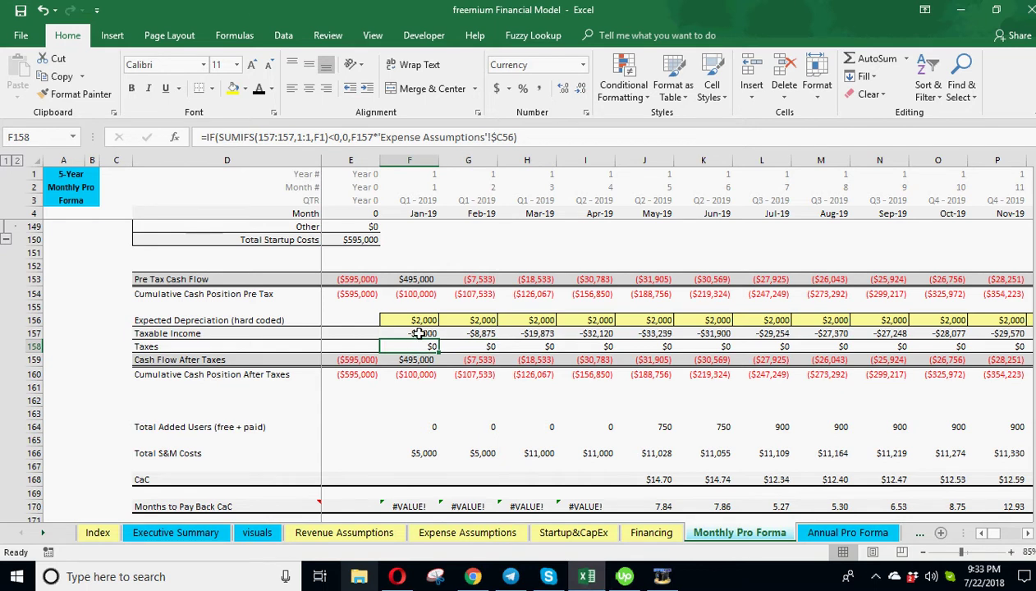
drag(415, 333, 669, 337)
Step: Examine the Taxes row in the later years, checking the Jan-21 formula and following the months into 2022
drag(1028, 533, 1028, 534)
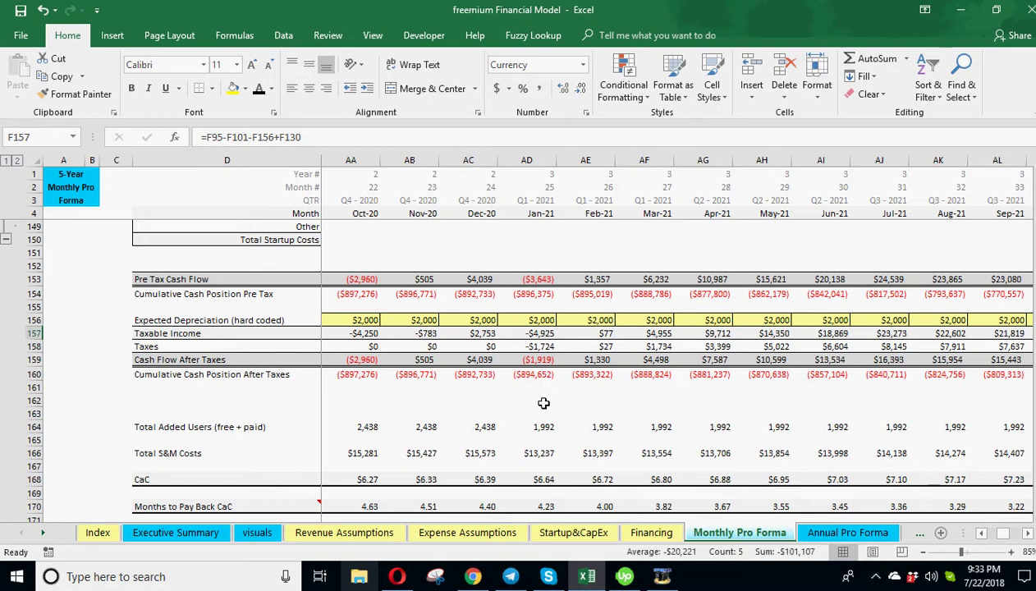
click(539, 346)
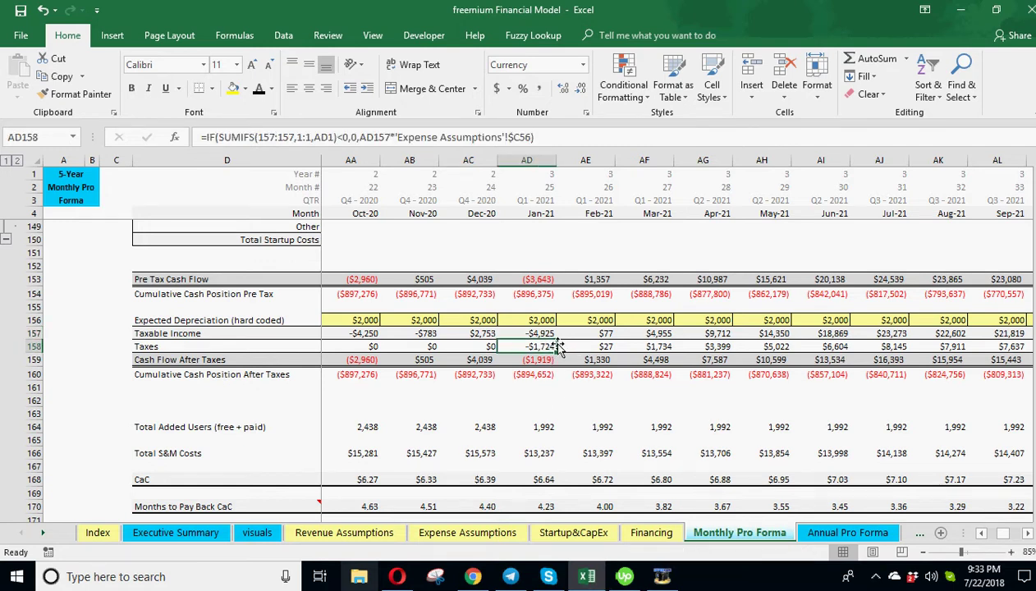
click(1026, 534)
click(1027, 534)
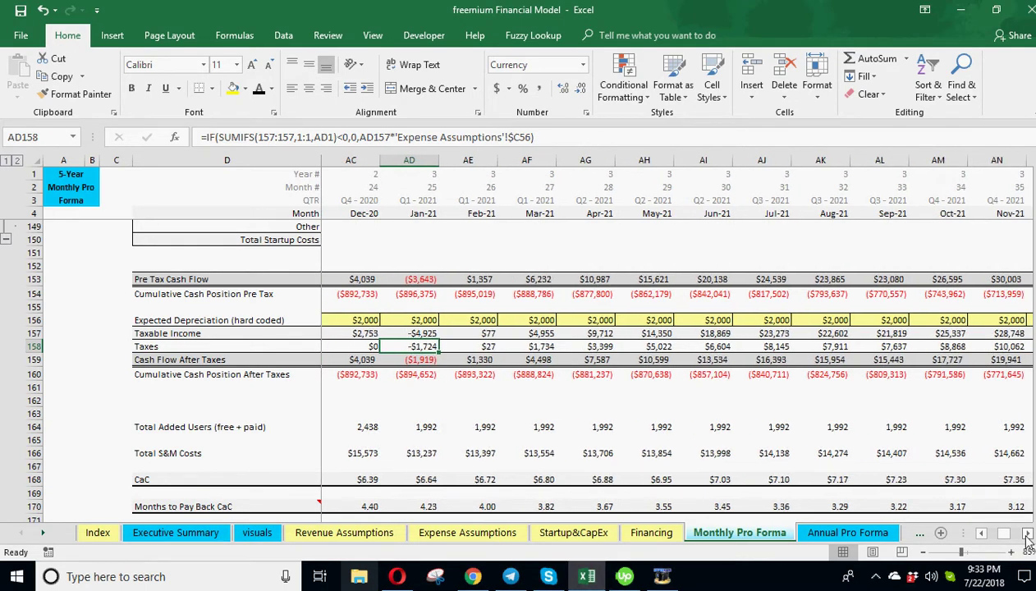
click(1027, 534)
click(1027, 535)
click(1026, 535)
click(1026, 535)
click(1027, 534)
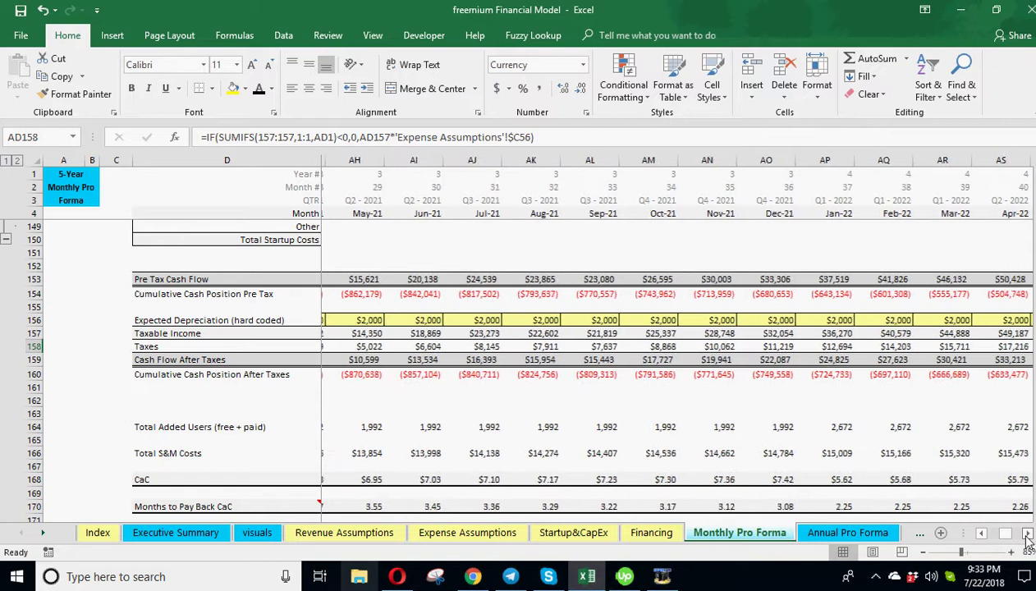
click(1027, 535)
click(1026, 535)
click(1026, 534)
click(1027, 534)
click(1026, 534)
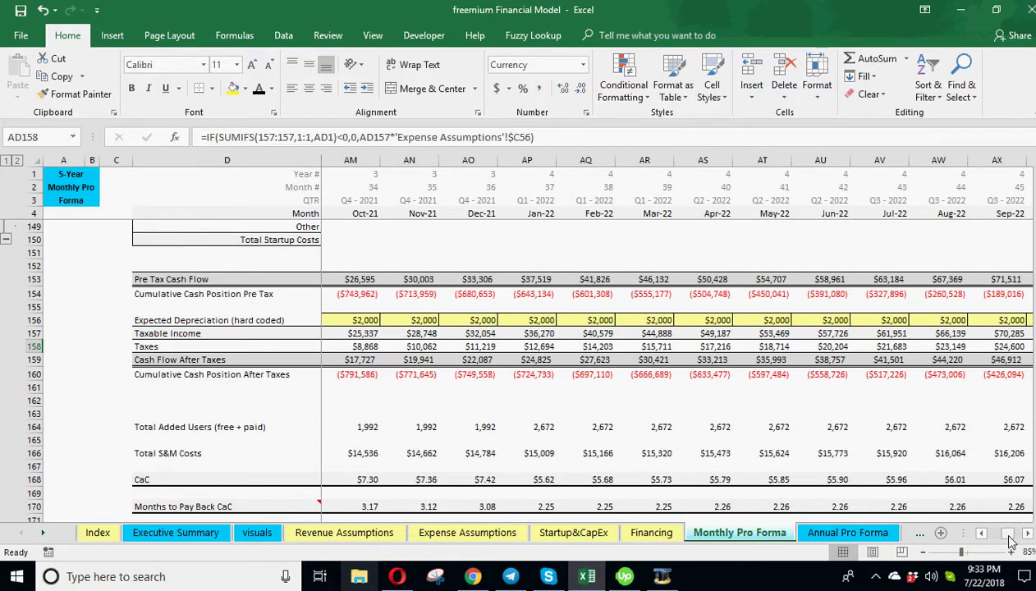
Step: Return to Year 1 and go through the monthly Expected Depreciation inputs from Jan-19 to Jun-19
drag(1009, 537, 974, 534)
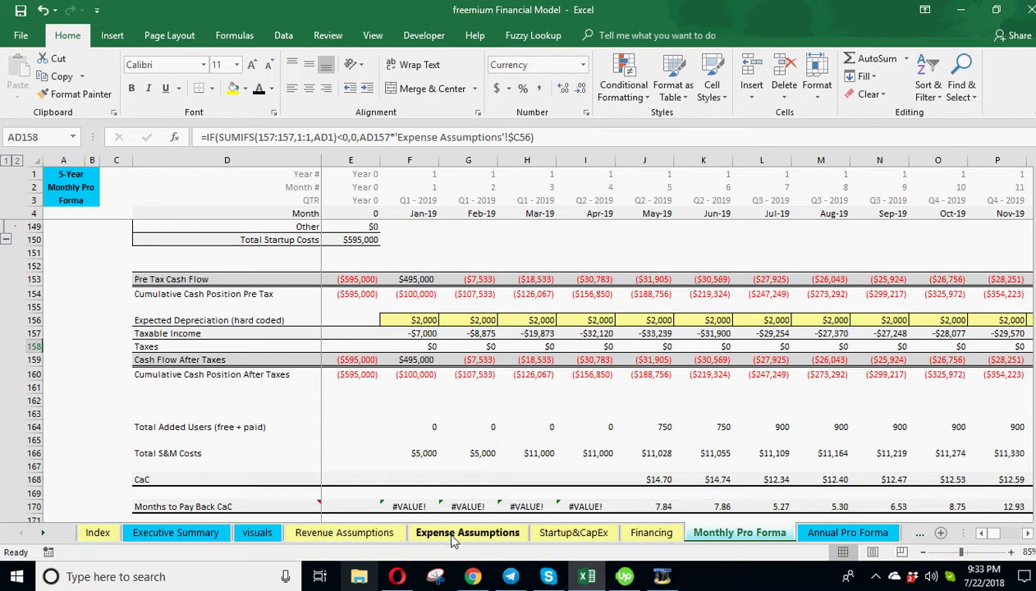
click(426, 319)
drag(414, 319, 539, 318)
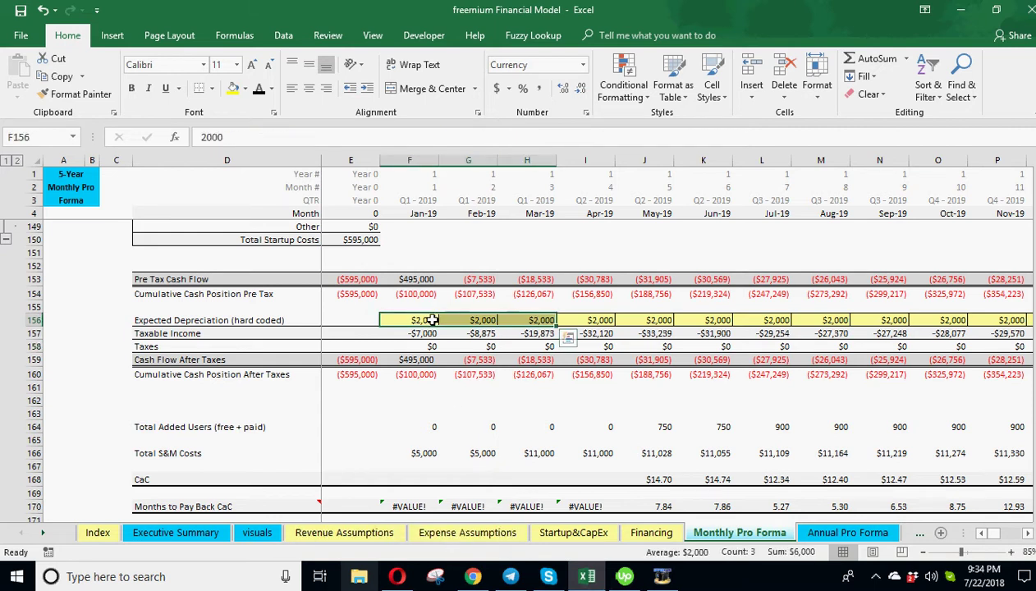
click(432, 318)
click(472, 319)
click(543, 319)
click(593, 319)
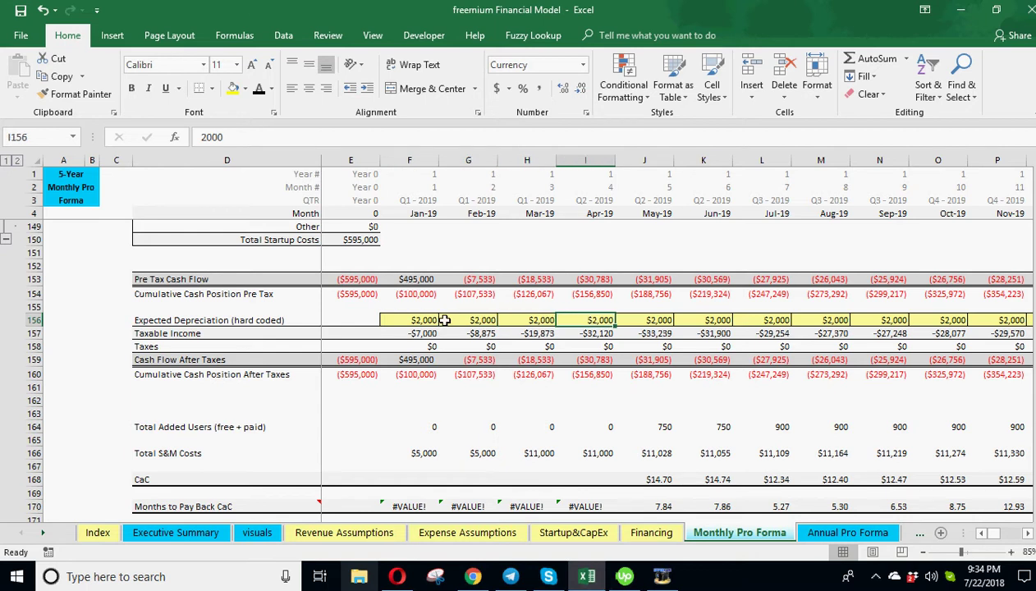
drag(431, 319, 704, 319)
click(495, 320)
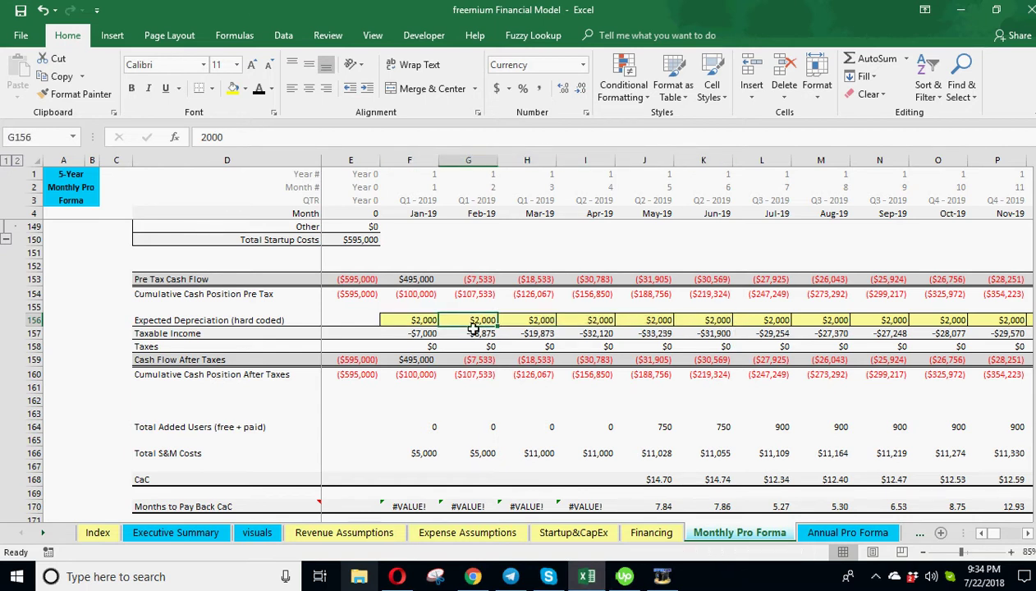
Step: Check Cash Flow After Taxes for Jan-19 to Apr-19 and Cumulative Cash Position After Taxes from Year 0 to Jul-19
scroll(432, 431, down, 2)
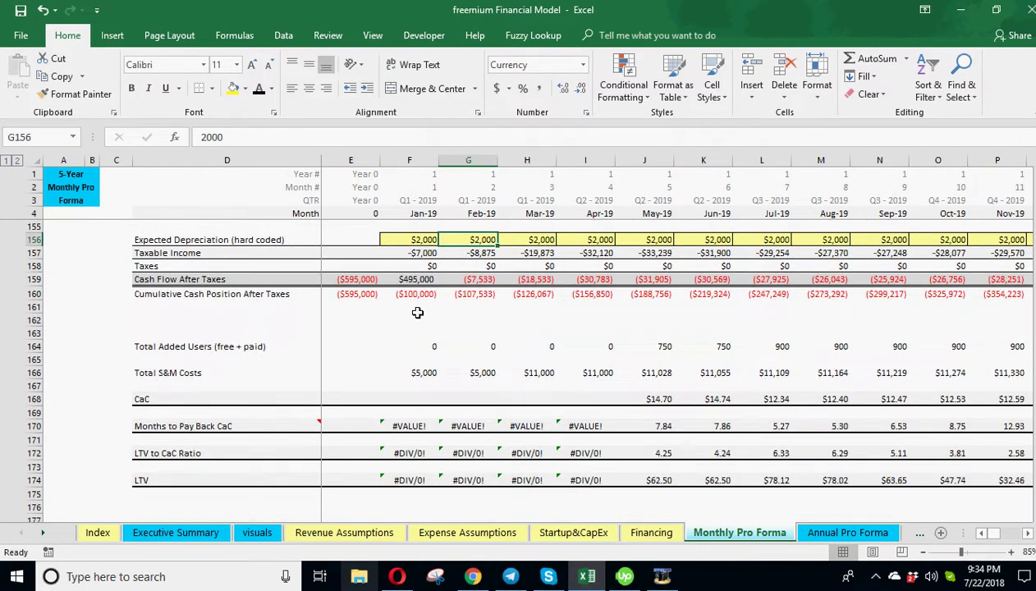
click(419, 279)
click(472, 280)
click(529, 280)
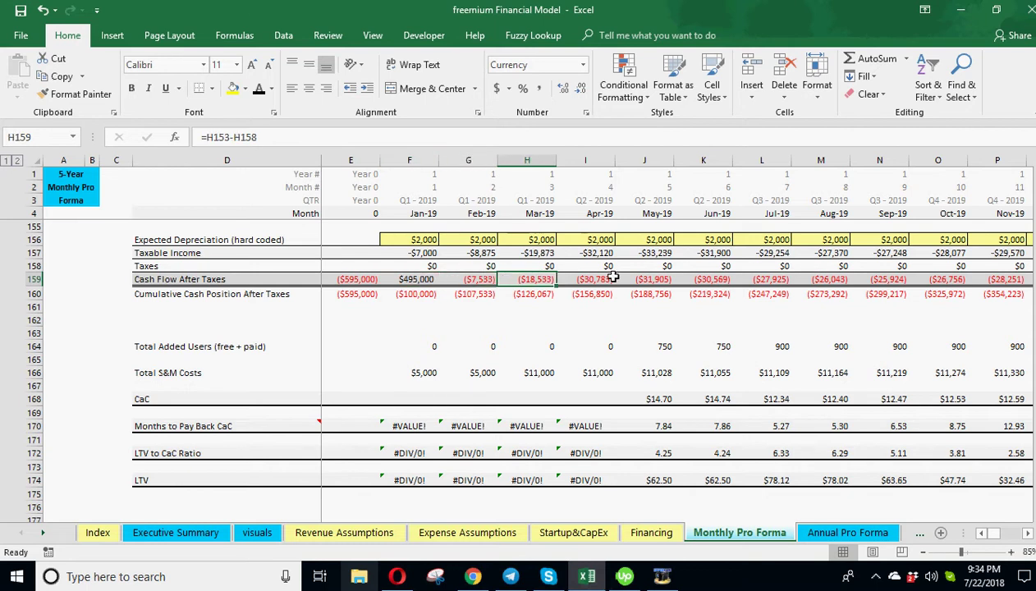
click(608, 280)
drag(341, 294, 737, 289)
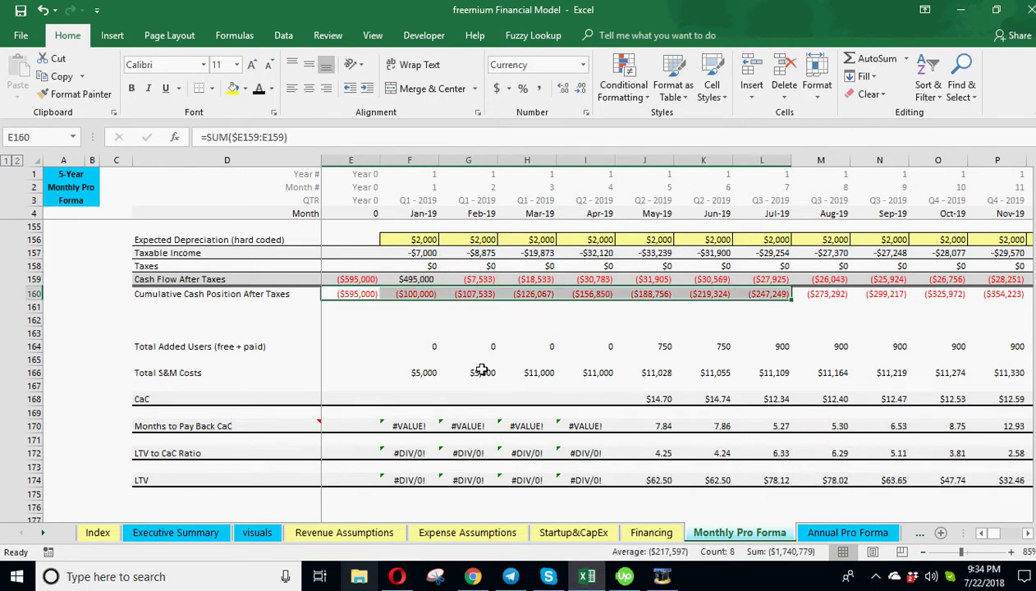
Step: Review the Total Added Users (free + paid) row from Jan-19 to Jun-19
scroll(482, 369, down, 1)
scroll(482, 369, down, 1)
click(198, 269)
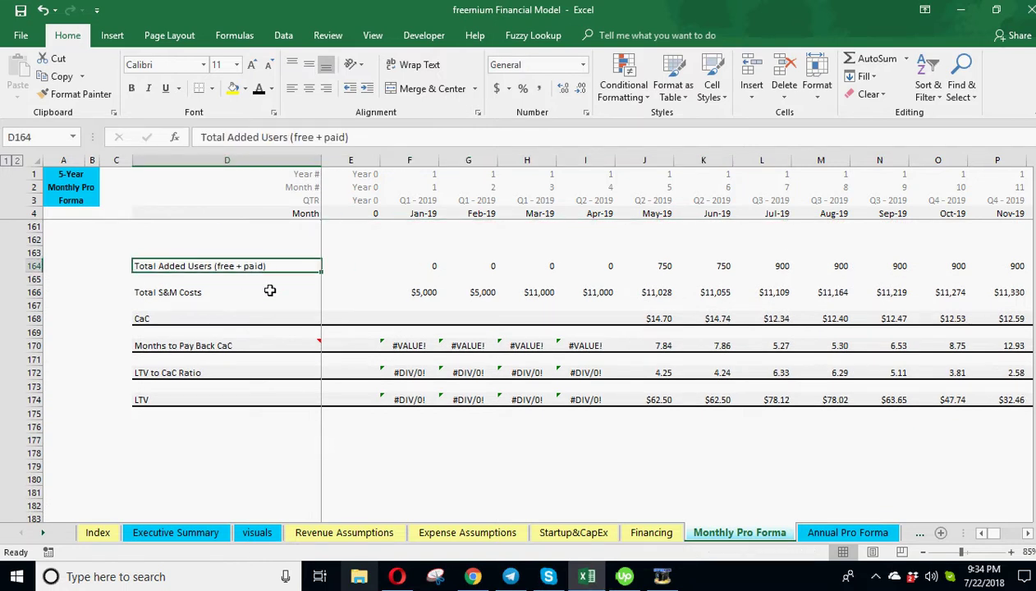
drag(438, 269, 700, 265)
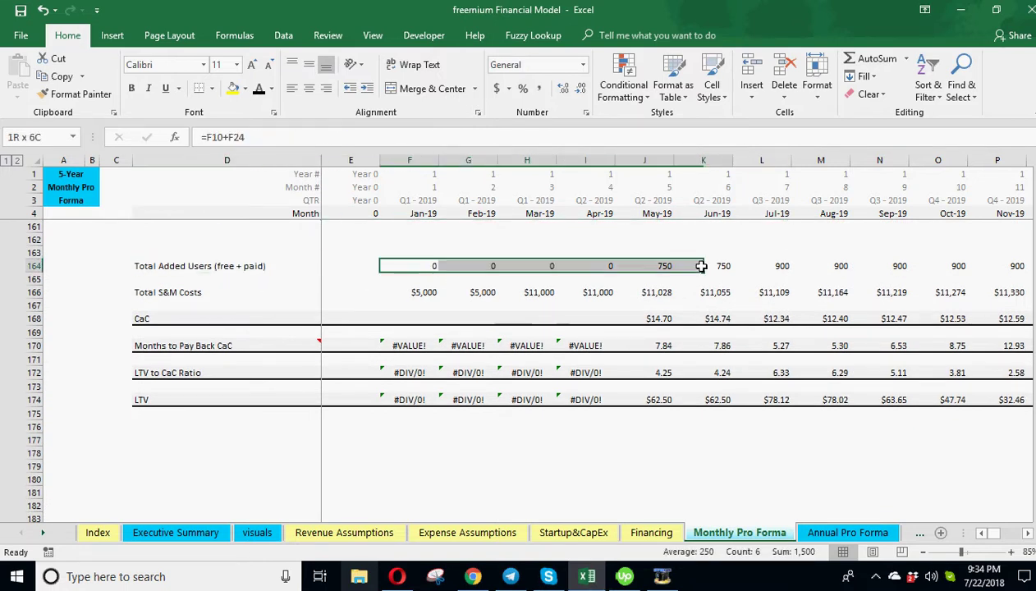
Step: Check the Total S&M Costs formulas from Jan-19 to May-19 and how May-19 CaC is calculated
click(189, 292)
drag(415, 291, 644, 293)
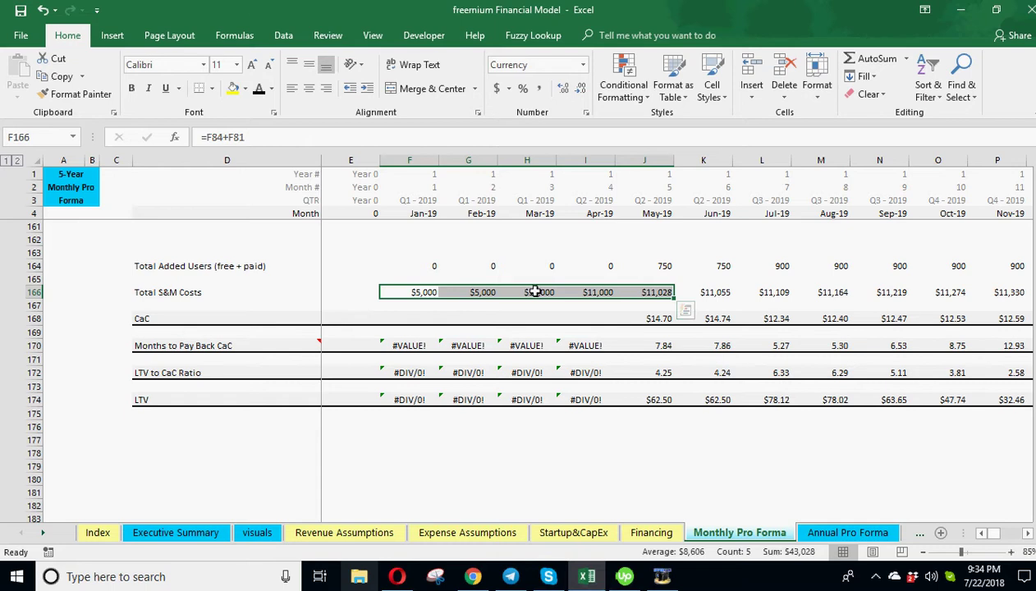
click(427, 292)
click(604, 292)
click(659, 291)
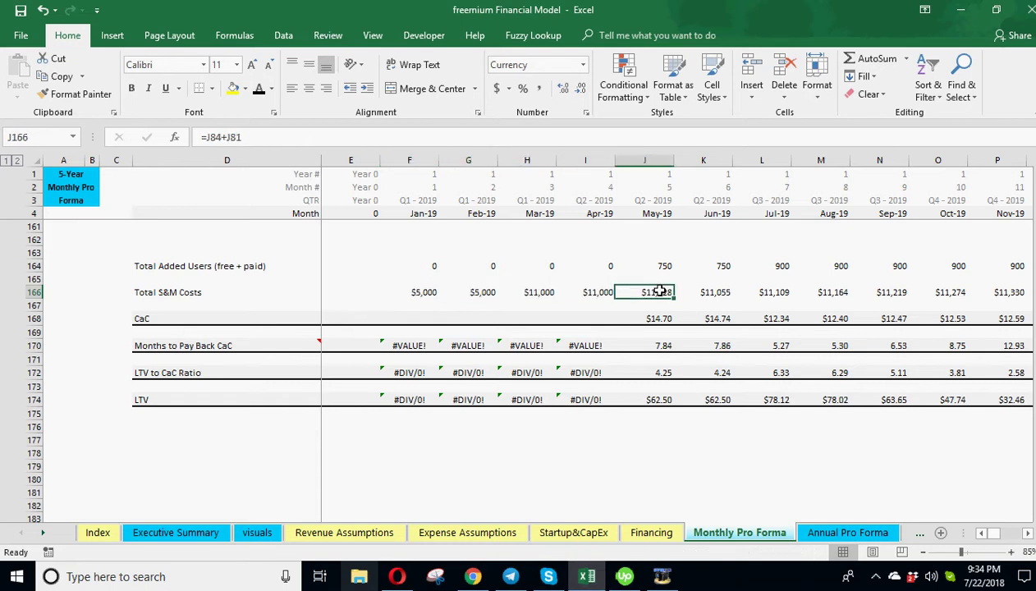
click(657, 318)
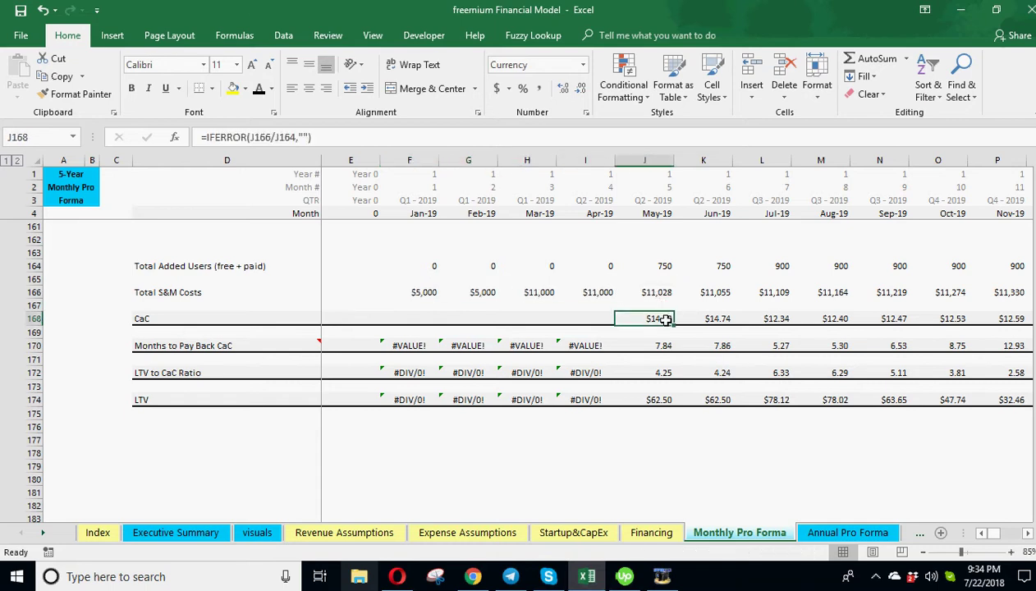
Step: Trace how May-19 CaC is derived from Total S&M Costs and Total Added Users (free + paid)
click(144, 319)
click(669, 295)
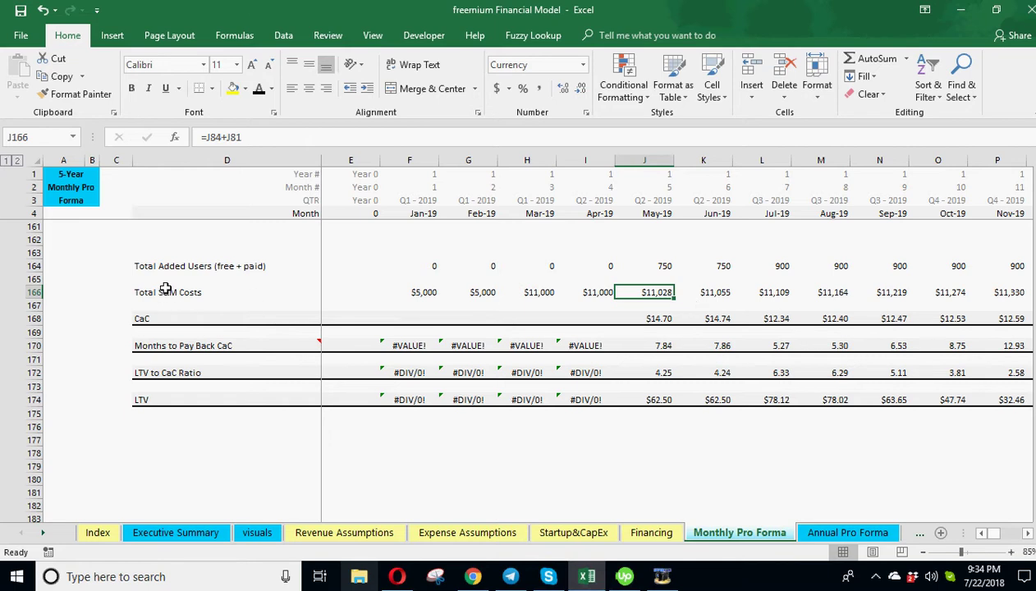
click(654, 265)
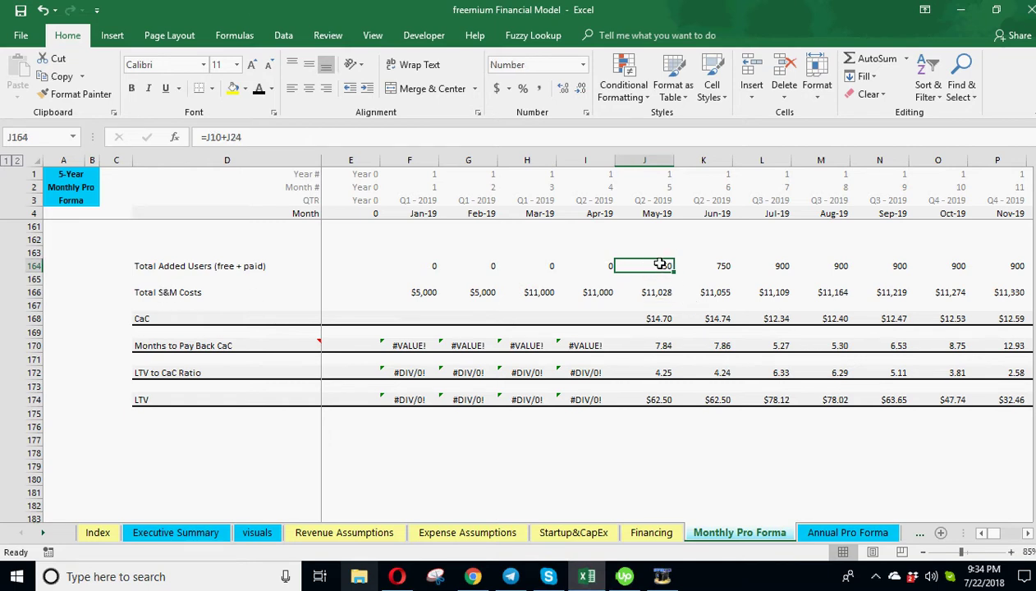
click(657, 319)
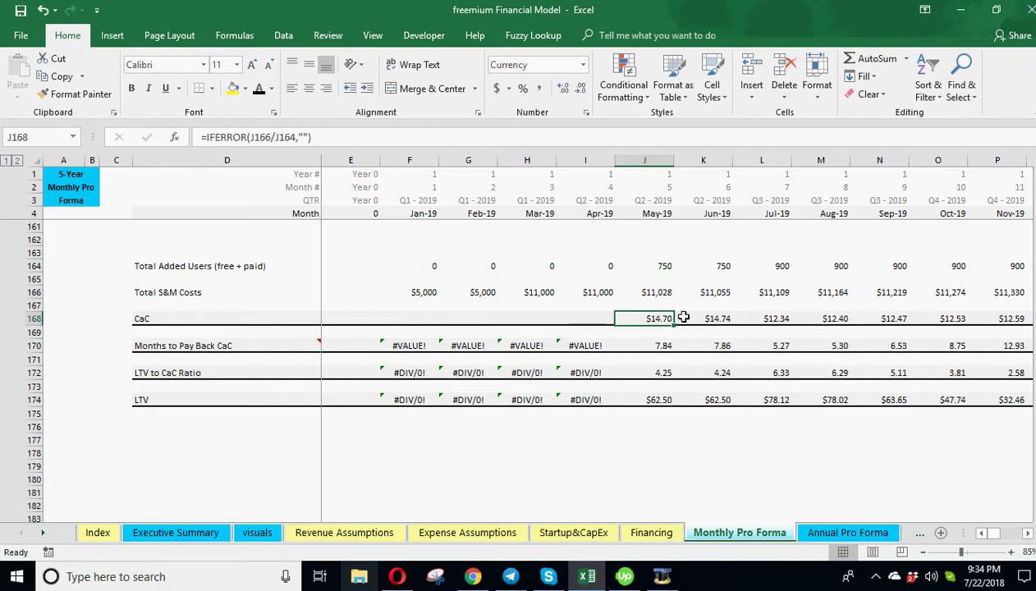
click(652, 267)
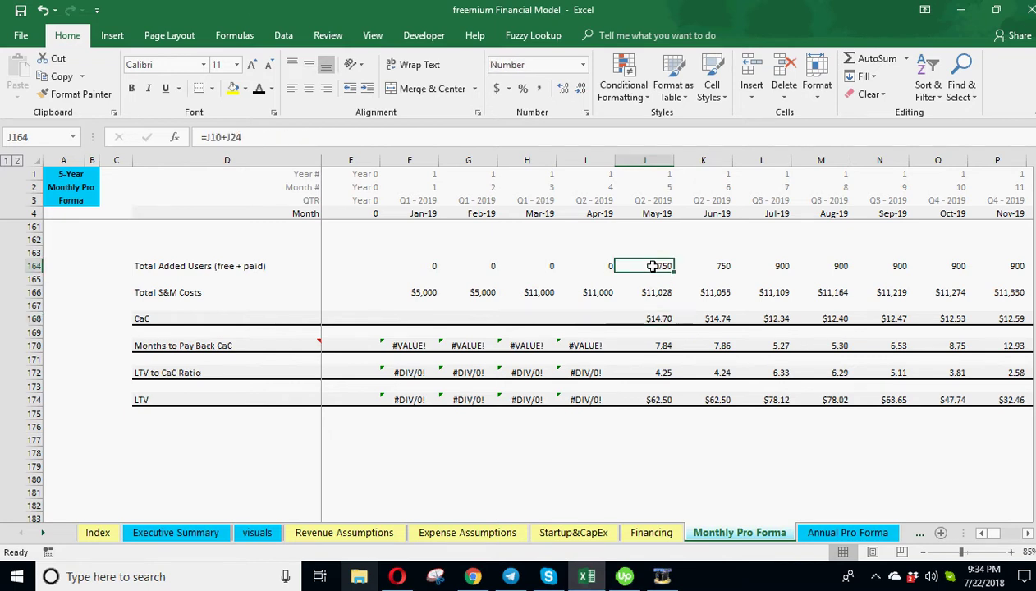
click(650, 317)
Step: Wrap the Jan-19 Months to Pay Back CaC formula in IFERROR with "" as the error value
scroll(671, 331, down, 1)
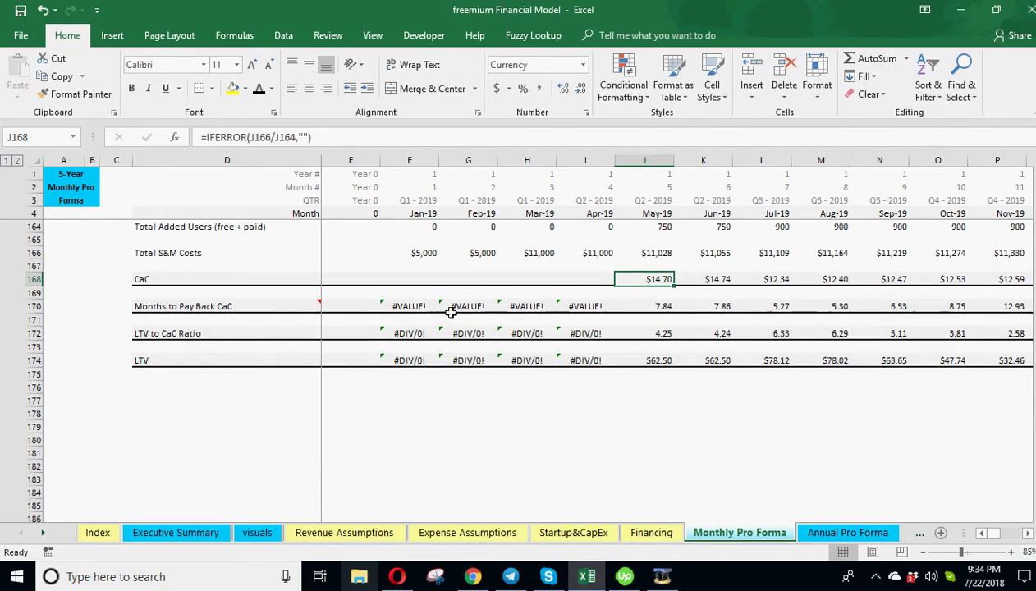
click(409, 306)
click(231, 137)
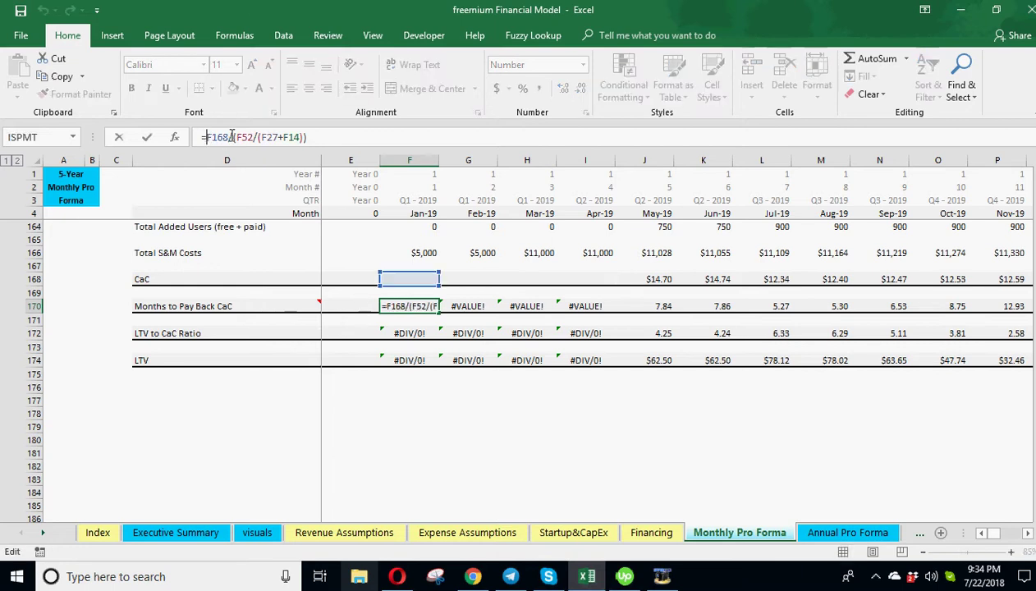
text(iferro)
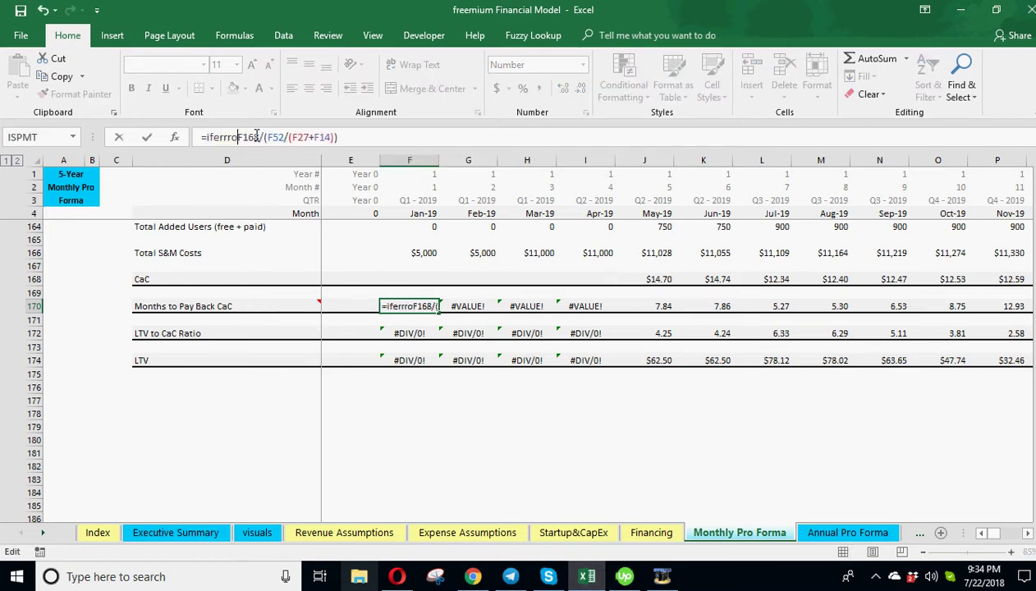
text(r()
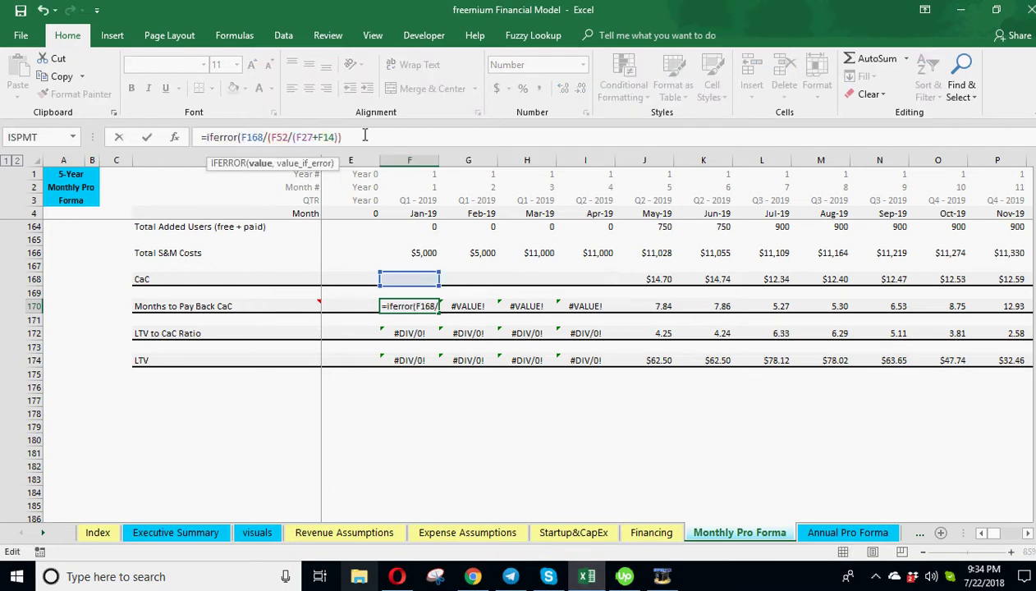
text(,"")
key(Return)
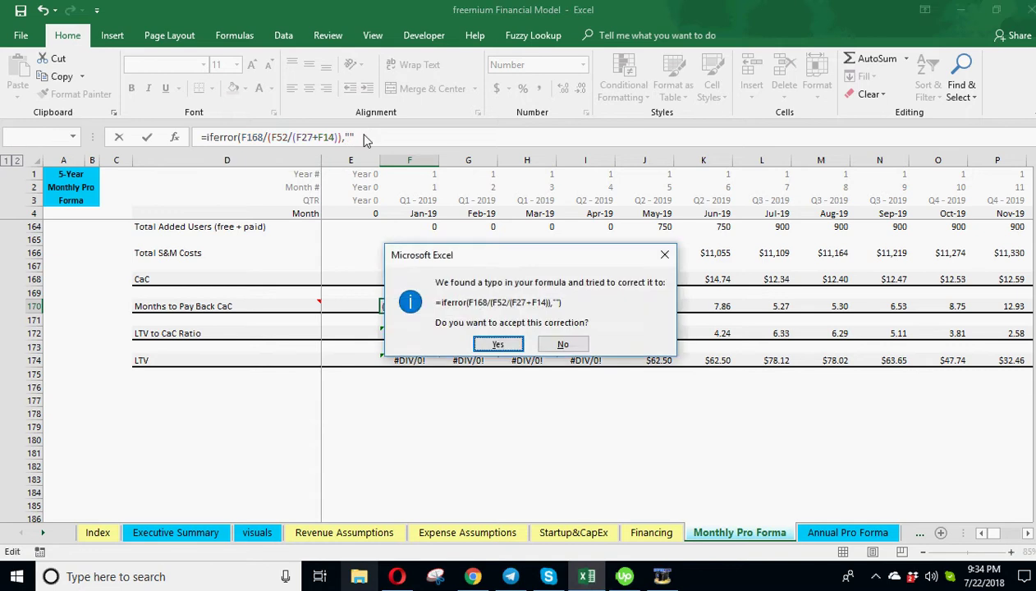
key(Return)
click(412, 308)
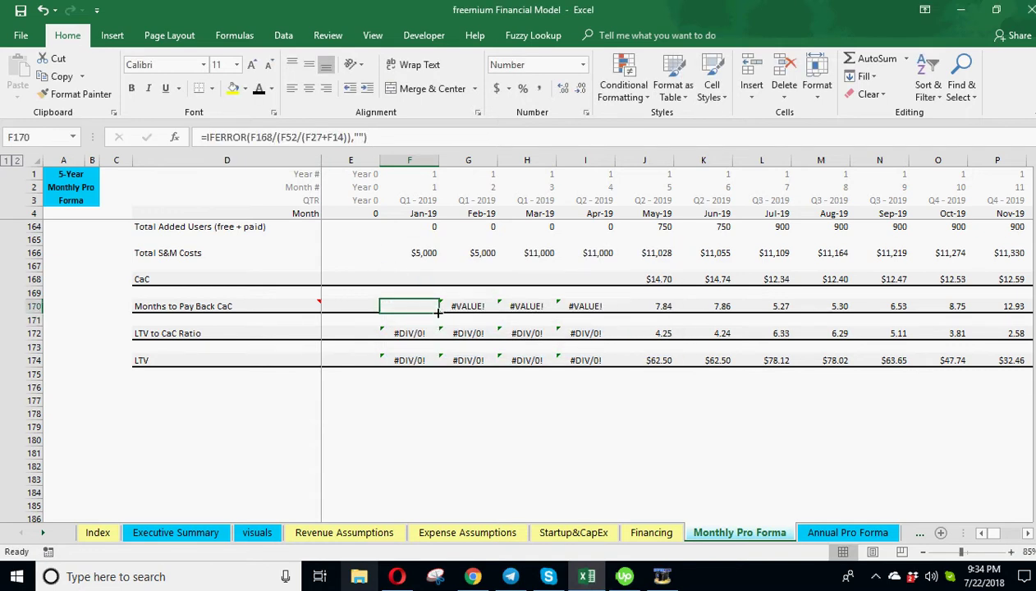
Step: Wrap the Jan-19 LTV to CaC Ratio formula in IFERROR so errors return ""
click(411, 333)
click(210, 137)
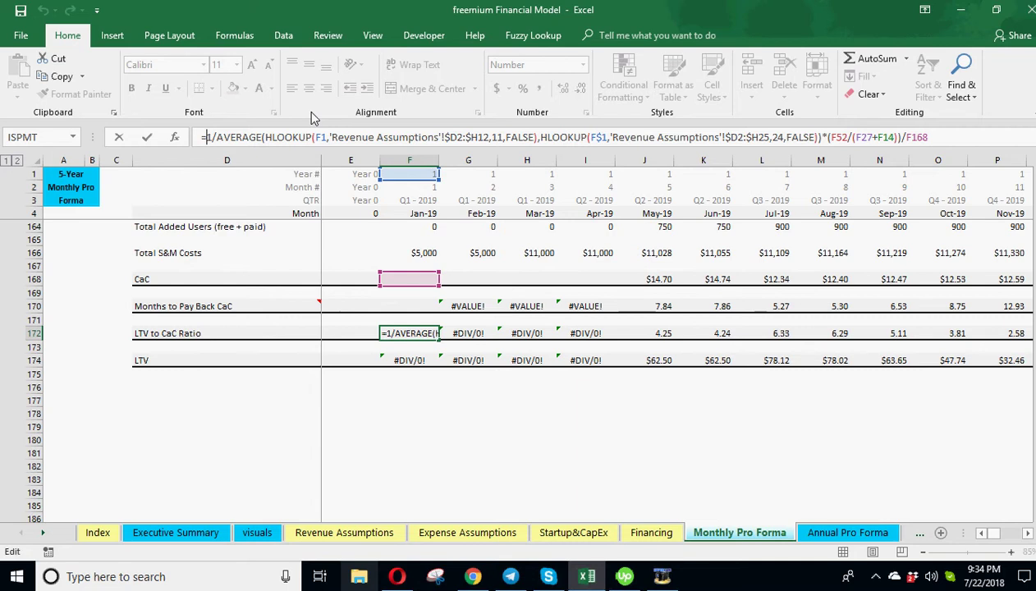
text(iferror()
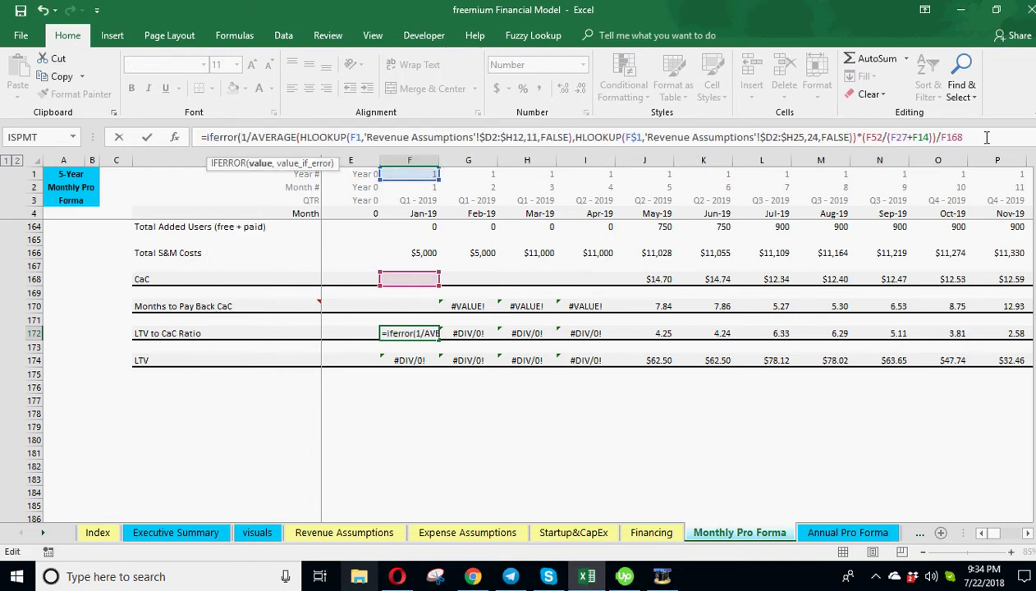
text(,)
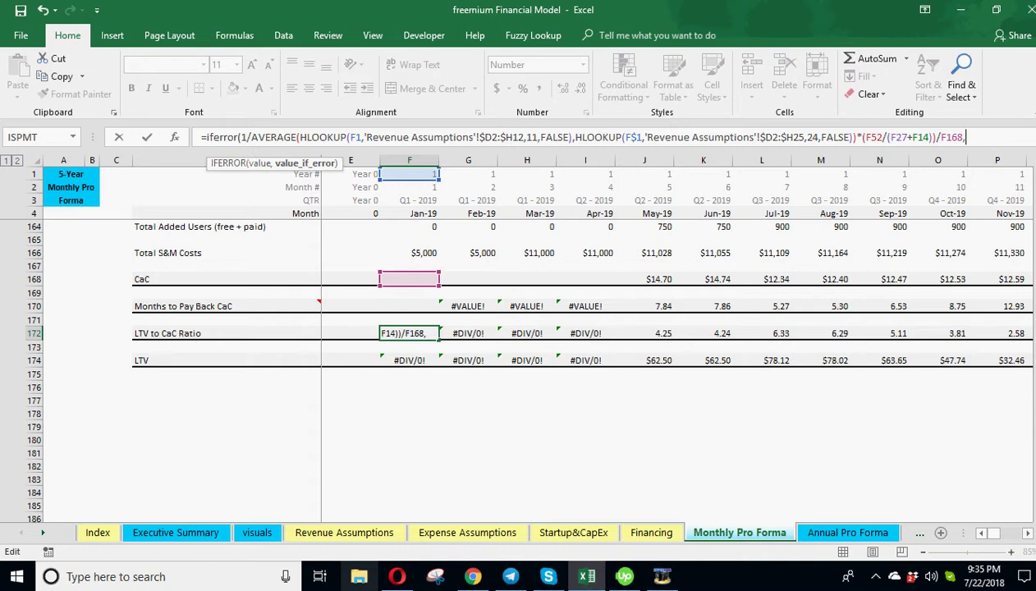
key(Return)
key(Return)
Step: Wrap the Jan-19 LTV formula in IFERROR with "" as the error value
key(Down)
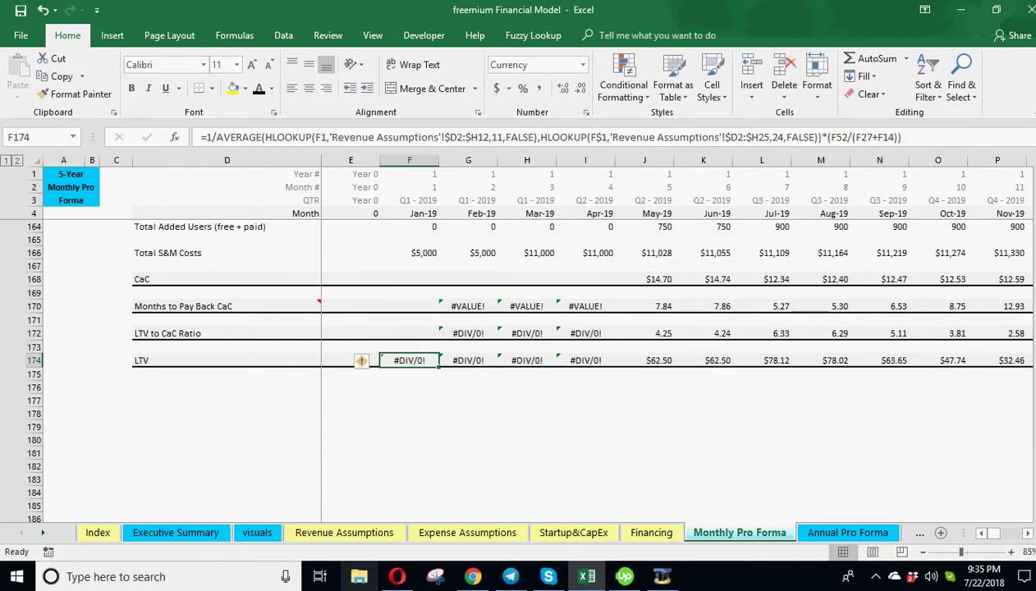
click(205, 138)
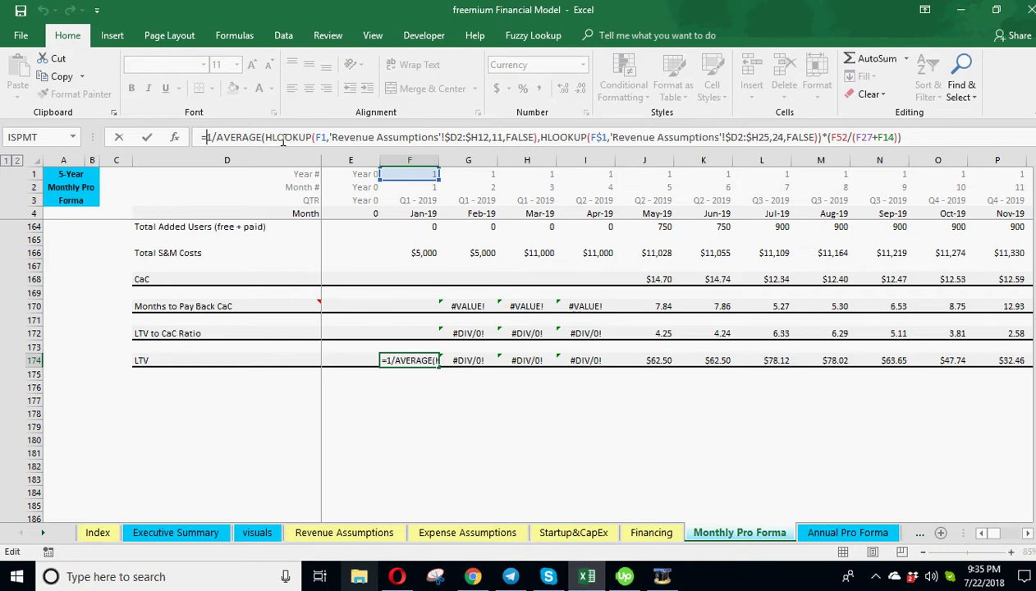
text(iferror()
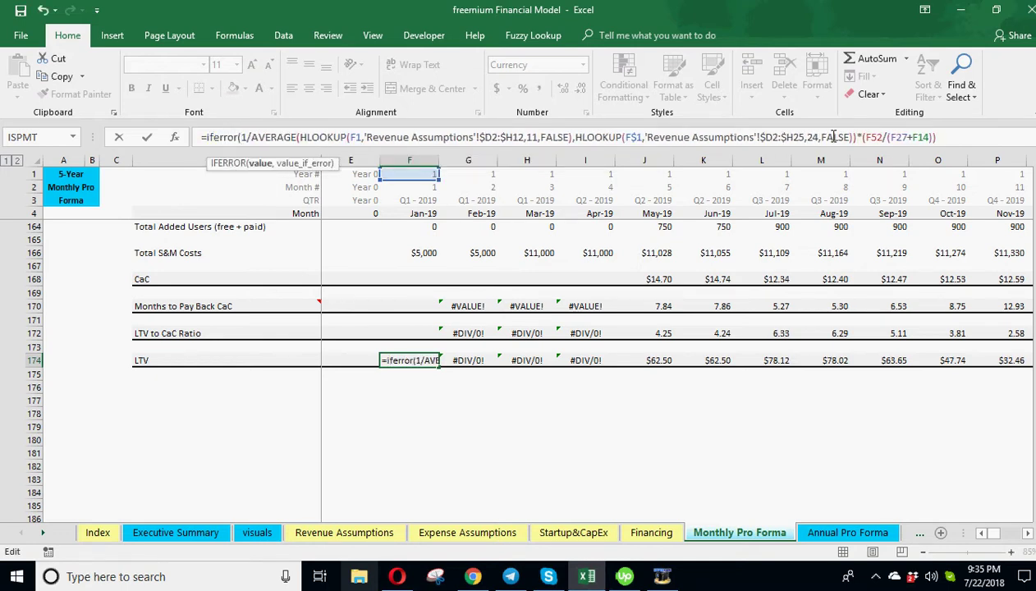
click(955, 132)
text(,"")
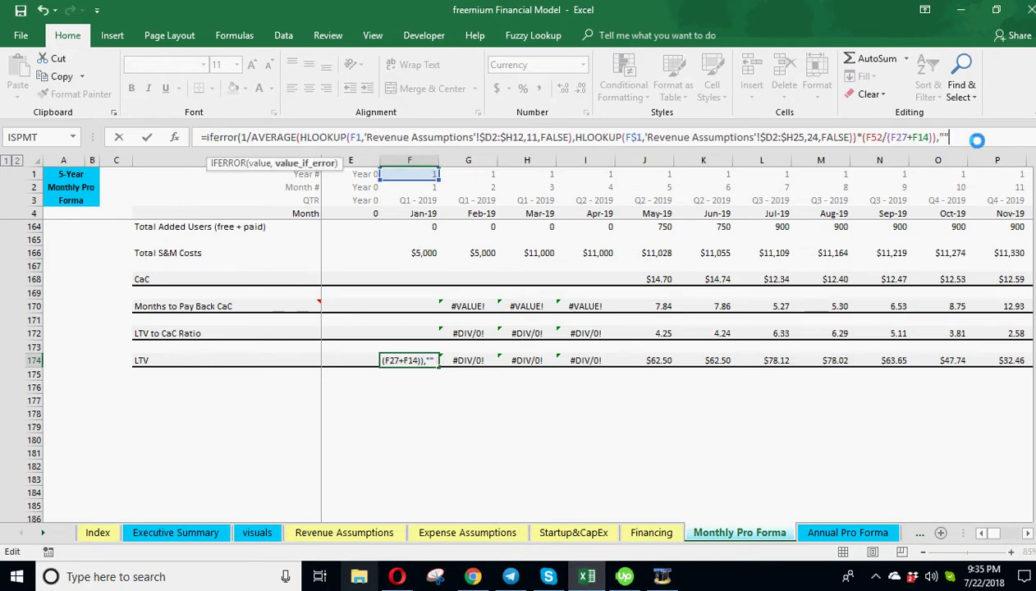
key(Return)
key(Return)
Step: Copy the Jan-19 IFERROR formulas for Months to Pay Back CaC, LTV to CaC Ratio and LTV across the following months
click(417, 306)
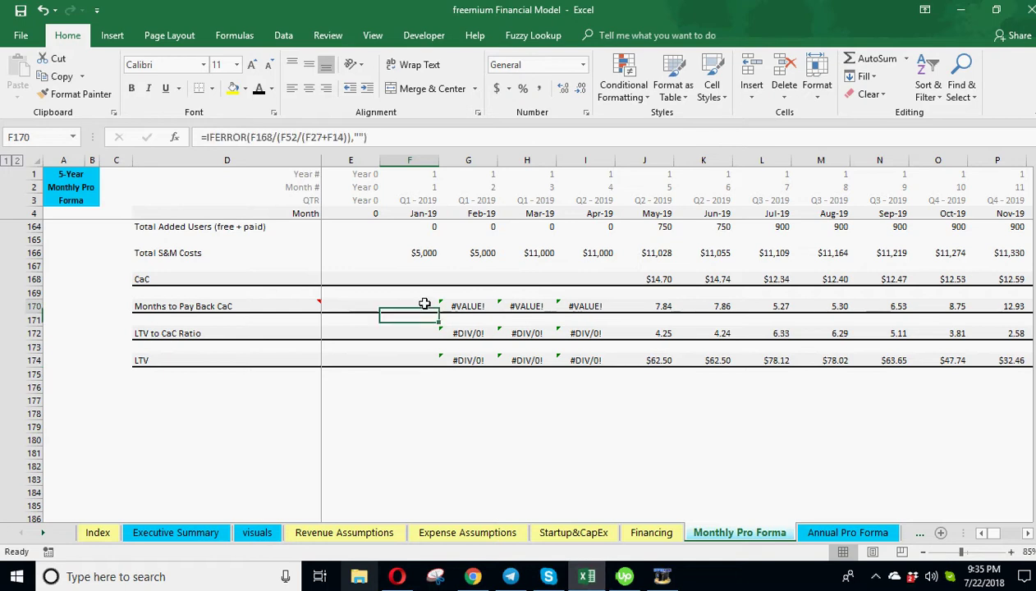
drag(439, 313, 967, 366)
drag(1015, 535, 984, 537)
click(721, 451)
Step: Review the Months to Pay Back CaC row from May-19 into the following years and return to May-19
click(654, 307)
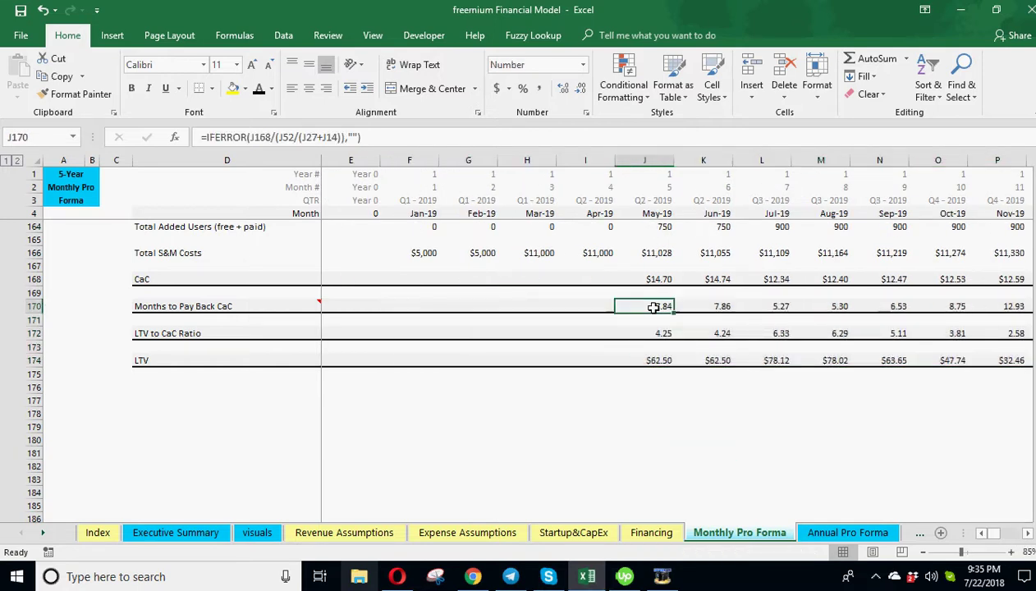
click(686, 306)
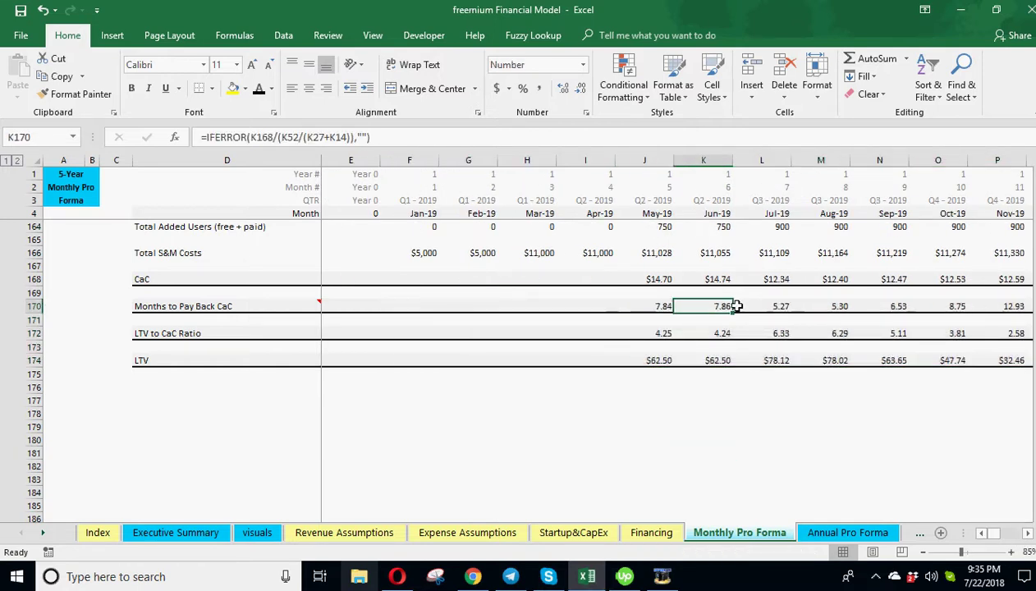
click(789, 306)
key(Right)
key(Right)
key(Right)
key(Right)
key(Right)
key(Right)
key(Right)
key(Right)
key(Right)
key(Right)
key(Right)
key(Right)
key(Right)
key(Right)
key(Right)
key(Right)
key(Right)
key(Right)
key(Right)
key(Right)
key(Right)
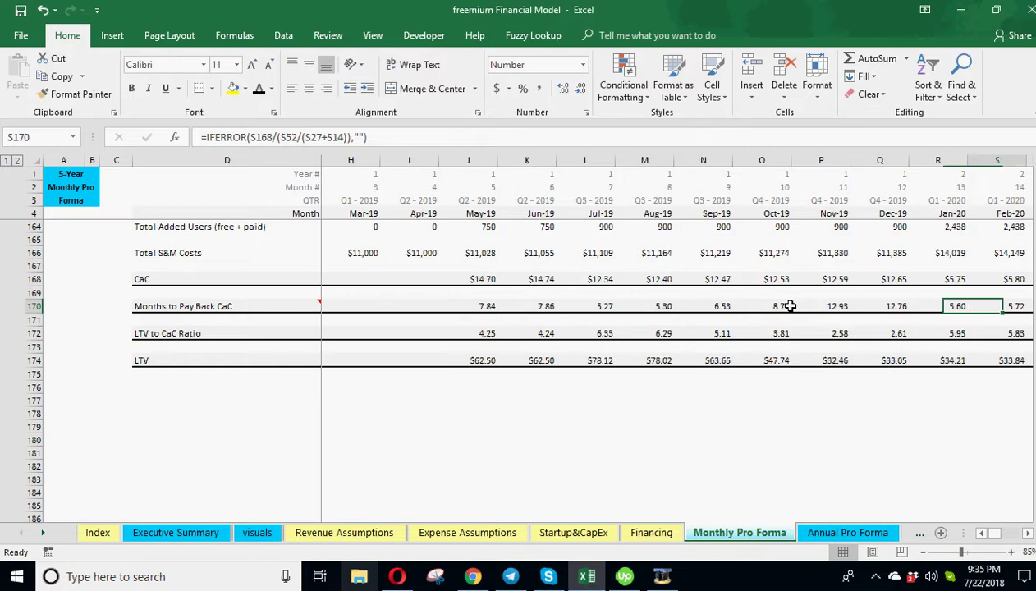
key(Left)
key(Left)
key(Left)
key(Left)
key(Left)
key(Left)
key(Left)
key(Left)
key(Left)
key(Left)
key(Left)
key(Left)
key(Left)
key(Left)
key(Left)
key(Left)
key(Left)
key(Left)
key(Left)
key(Left)
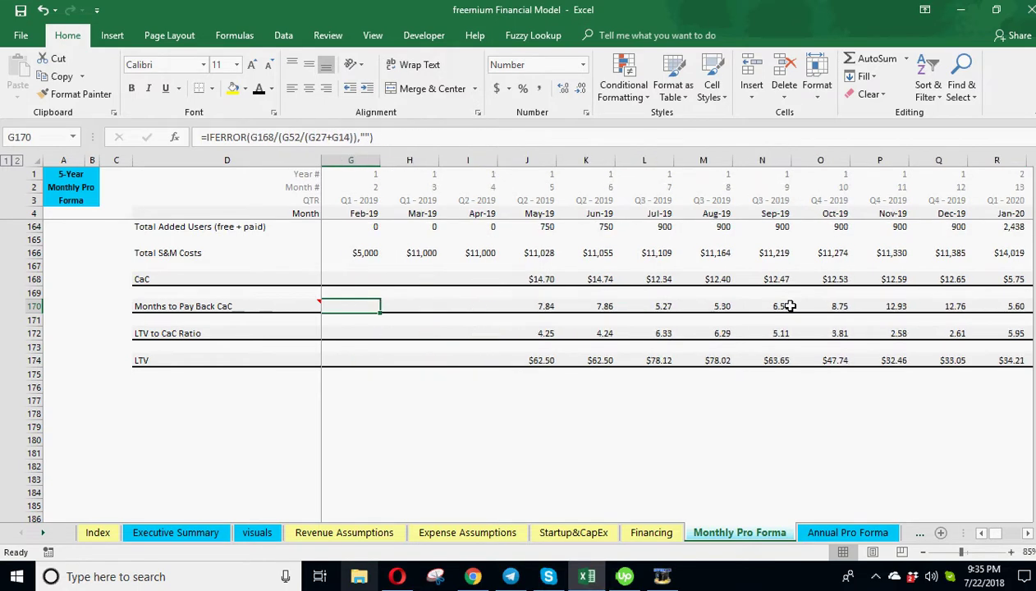
key(Right)
key(Right)
key(Right)
key(Right)
Step: Check the LTV to CaC Ratio formulas for May-19 and the neighbouring months
key(Down)
key(Down)
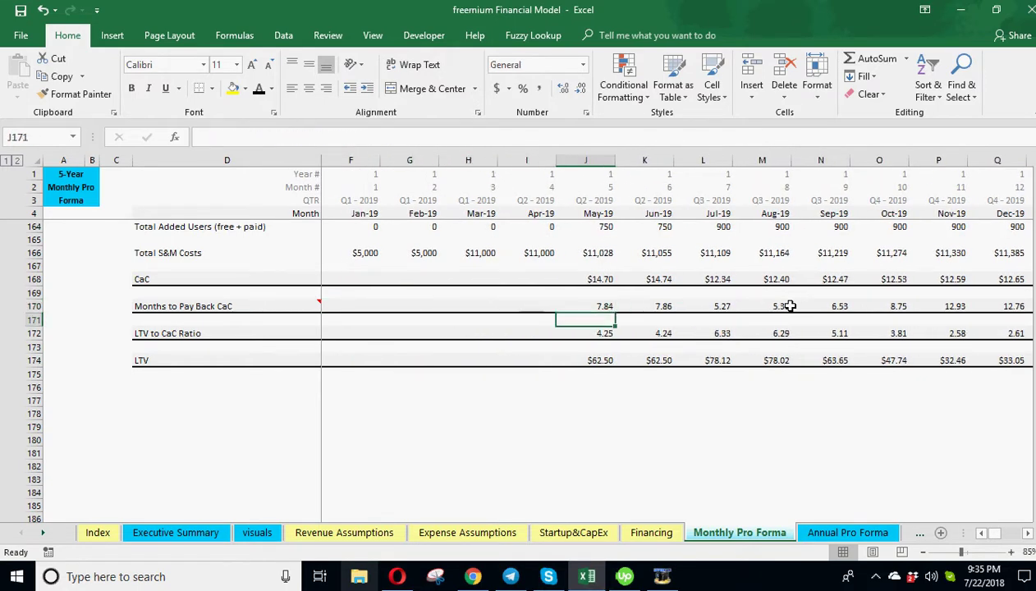
key(Right)
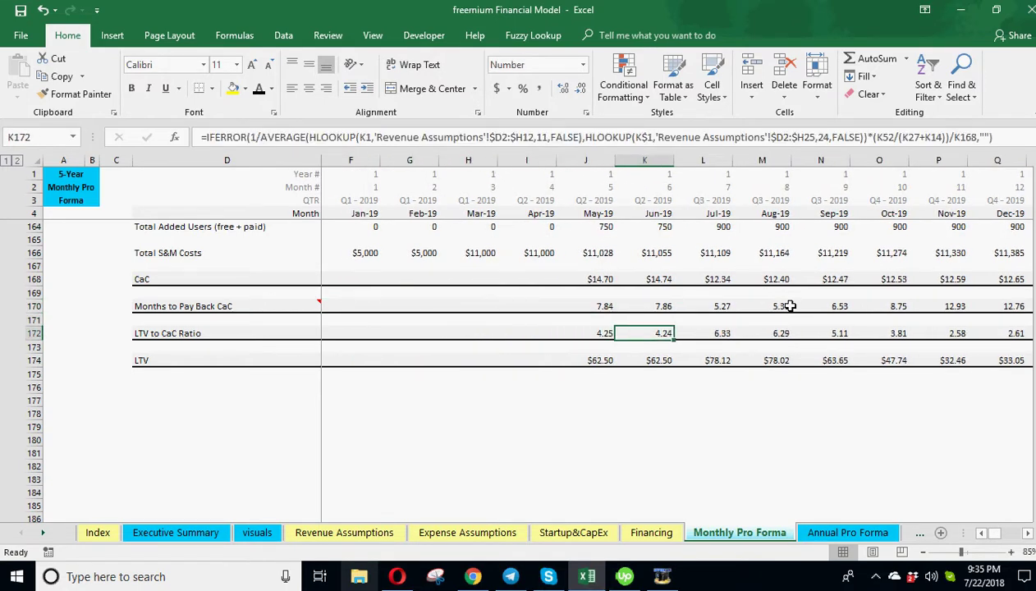
key(Left)
key(Left)
key(Right)
key(Right)
key(Right)
key(Right)
key(Left)
key(Left)
key(Right)
key(Left)
key(Left)
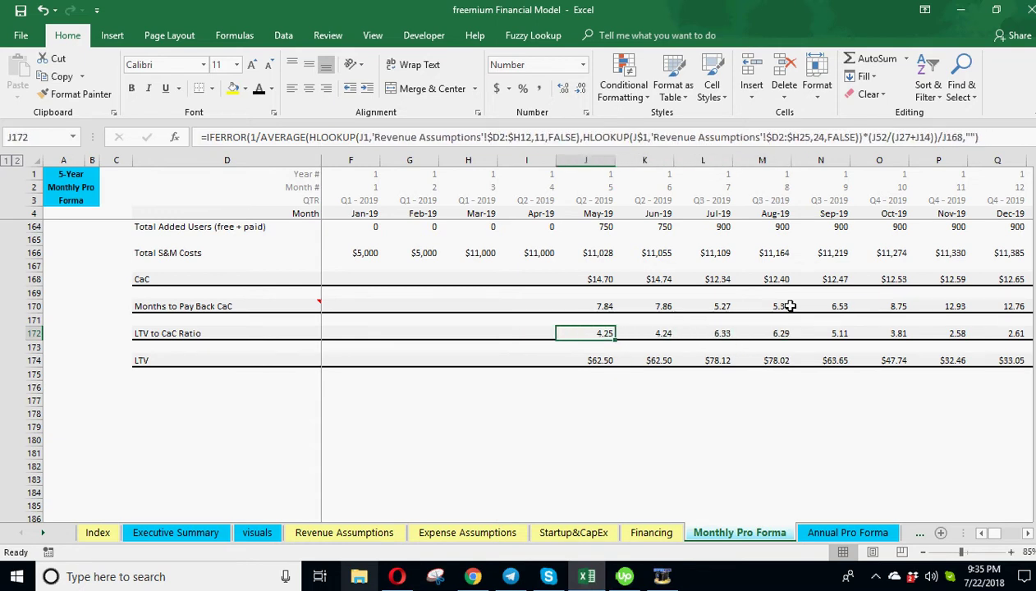
Step: Compare the May-19 LTV with the May-19 CaC and their formulas
key(Down)
key(Down)
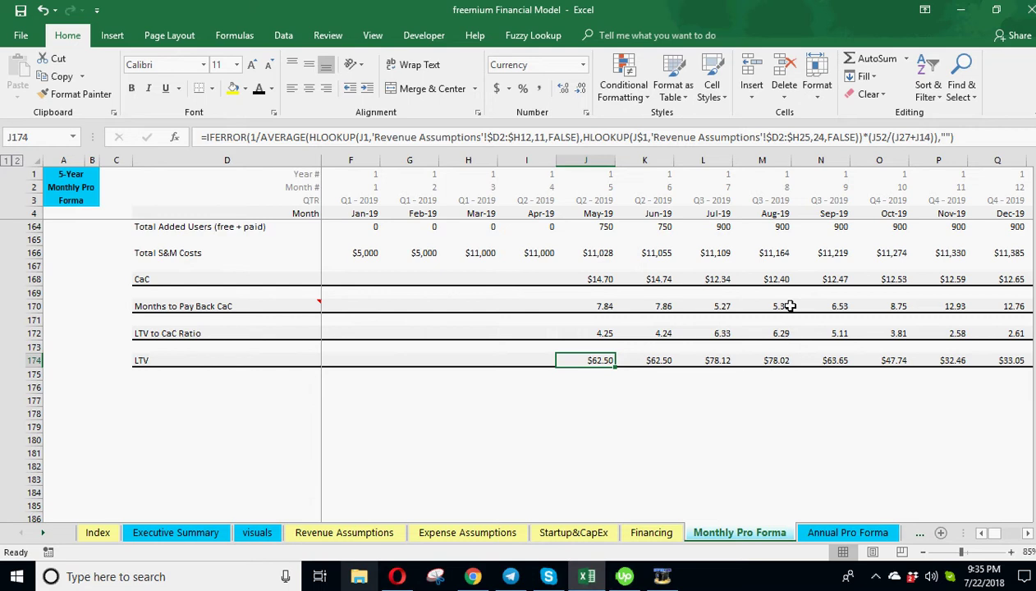
key(Up)
key(Up)
key(Up)
key(Up)
key(Up)
key(Up)
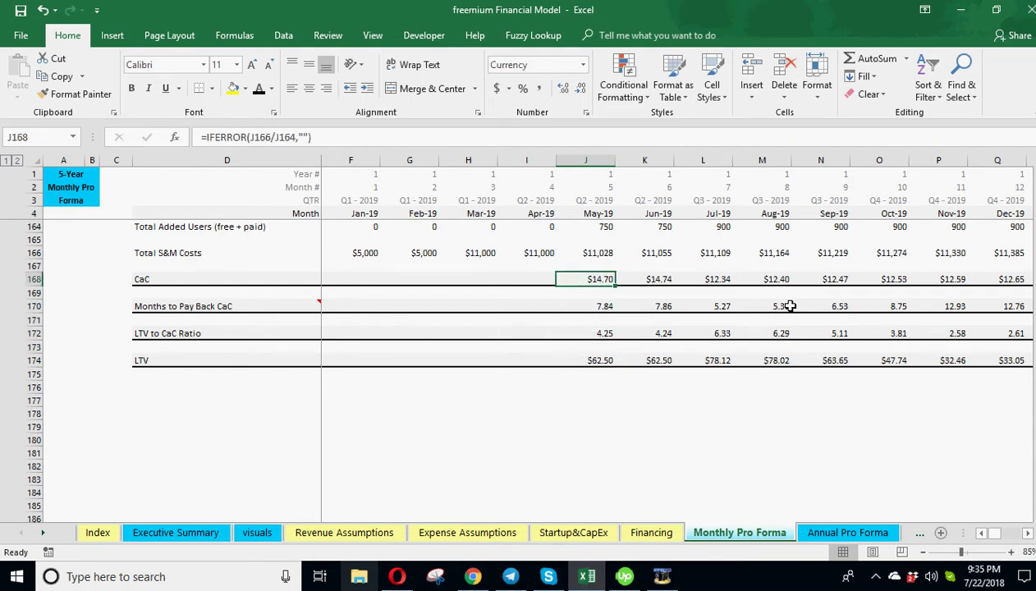
key(Down)
key(Down)
key(Down)
key(Down)
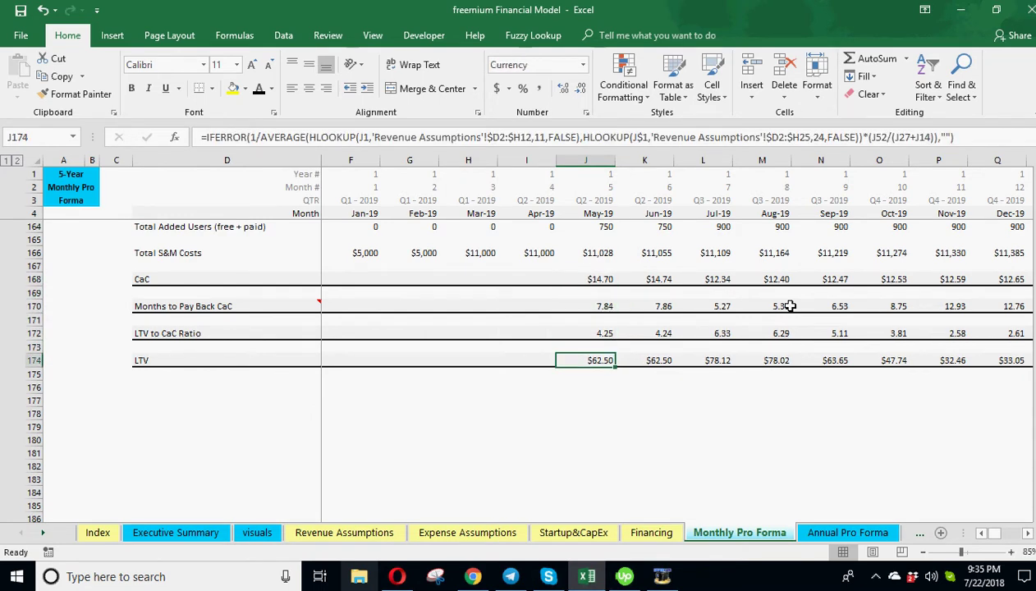
Step: Follow the LTV to CaC Ratio row from May-19 through Feb-23
key(Up)
key(Up)
key(Right)
key(Right)
key(Right)
key(Right)
key(Right)
key(Right)
key(Right)
key(Right)
key(Right)
key(Right)
key(Right)
key(Right)
key(Right)
key(Right)
key(Right)
key(Right)
key(Right)
key(Right)
key(Right)
key(Right)
key(Right)
key(Right)
key(Right)
key(Right)
key(Right)
key(Right)
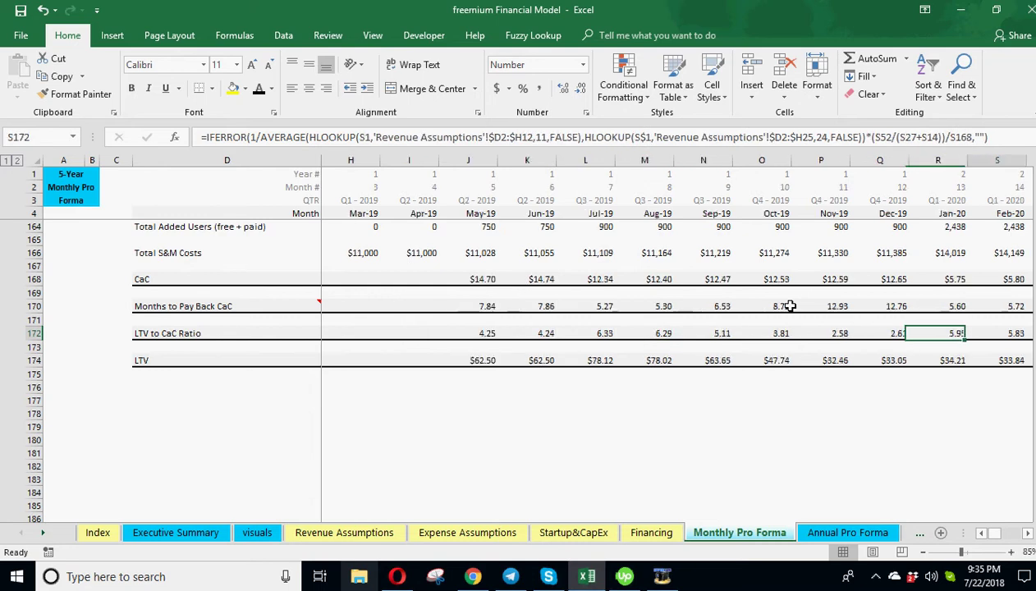
key(Right)
key(Right)
key(Right)
key(Right)
key(Right)
key(Right)
key(Right)
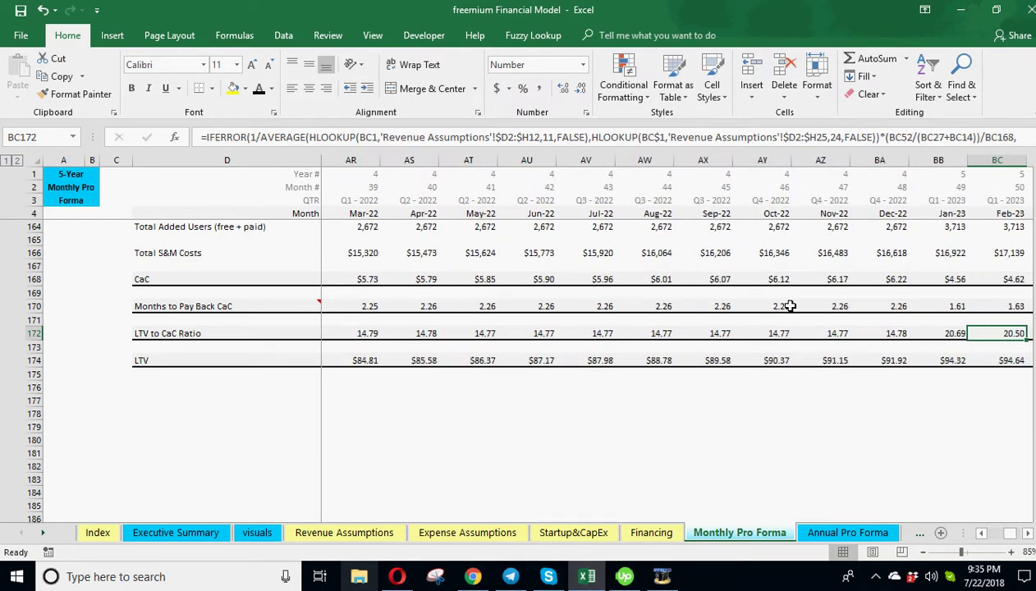
Step: Return to Year 1 and recheck the May-19 LTV to CaC Ratio, LTV, CaC and Months to Pay Back CaC
drag(1004, 533, 975, 533)
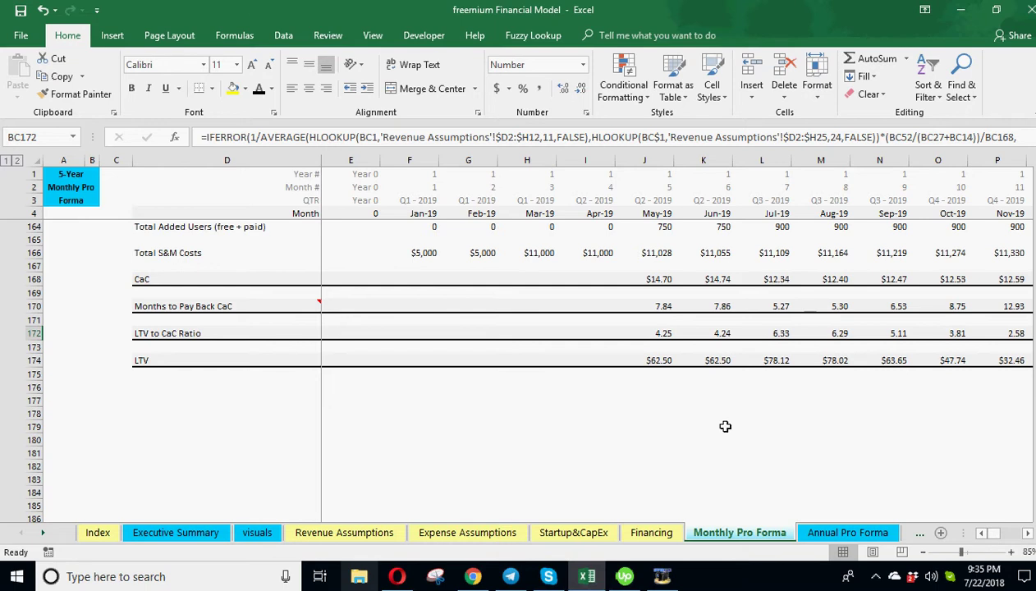
click(638, 426)
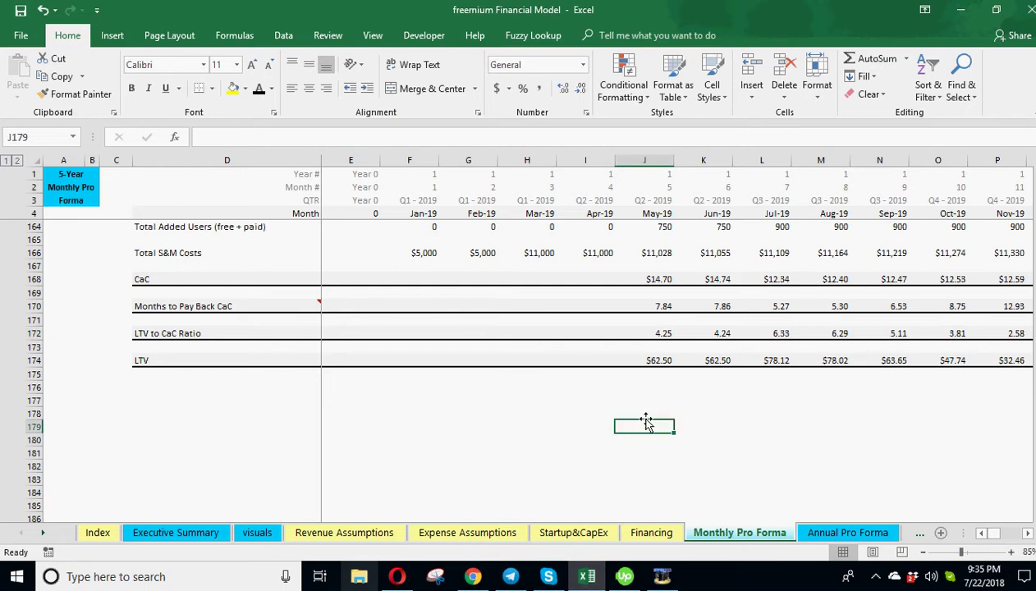
click(665, 333)
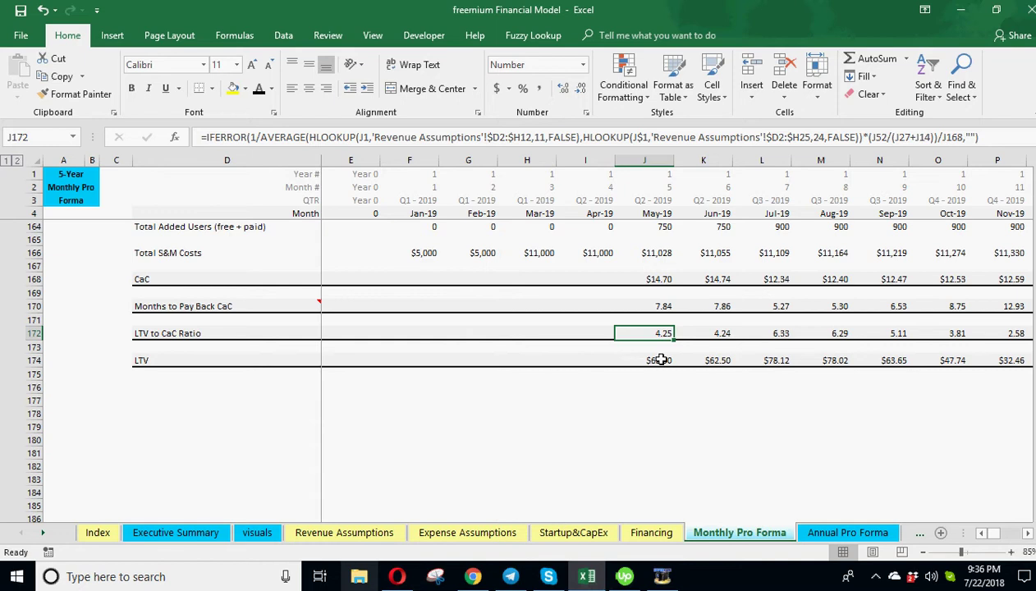
click(657, 362)
click(656, 280)
click(659, 305)
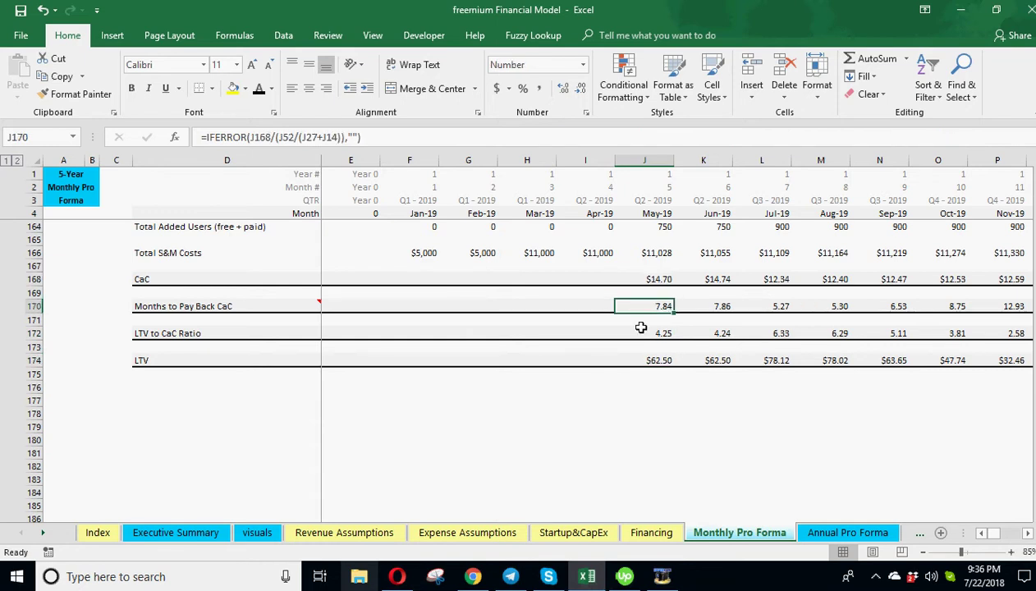
scroll(624, 345, up, 2)
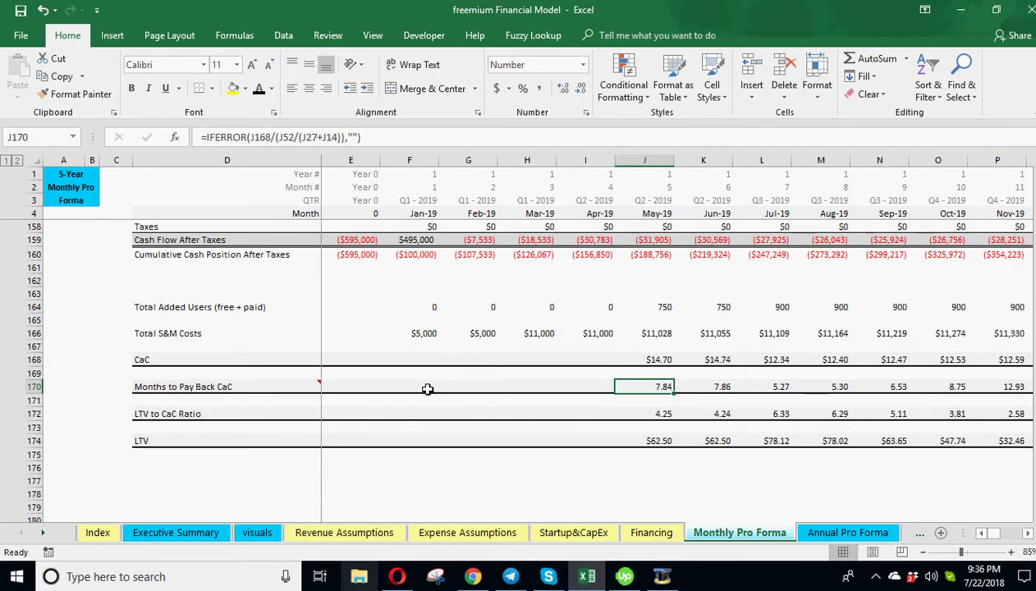
Step: Review the Annual Pro Forma from Annual Visitors down to the Cumulative Cash Position After Taxes
scroll(427, 388, up, 20)
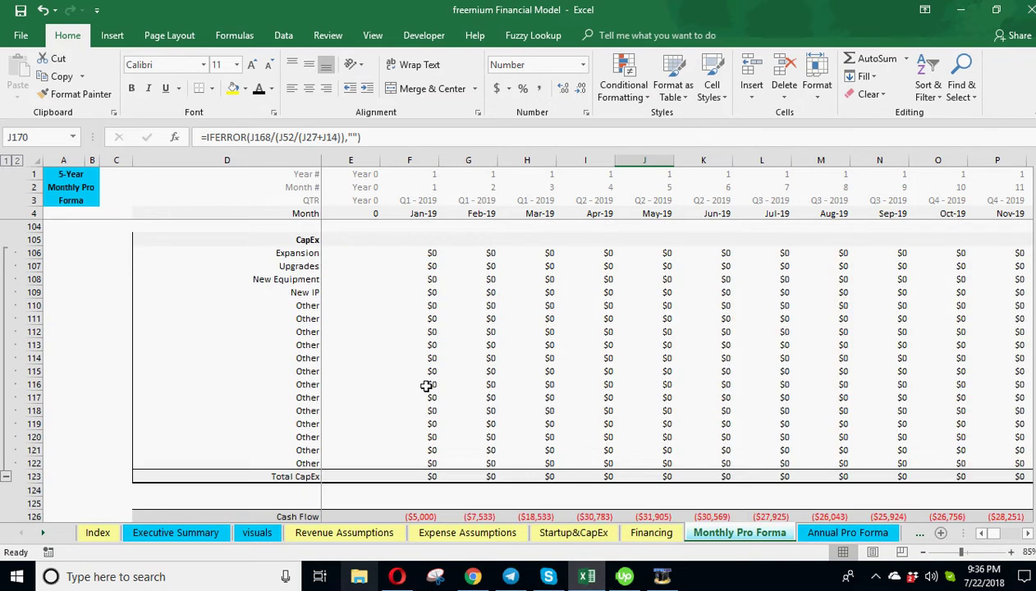
scroll(427, 388, up, 10)
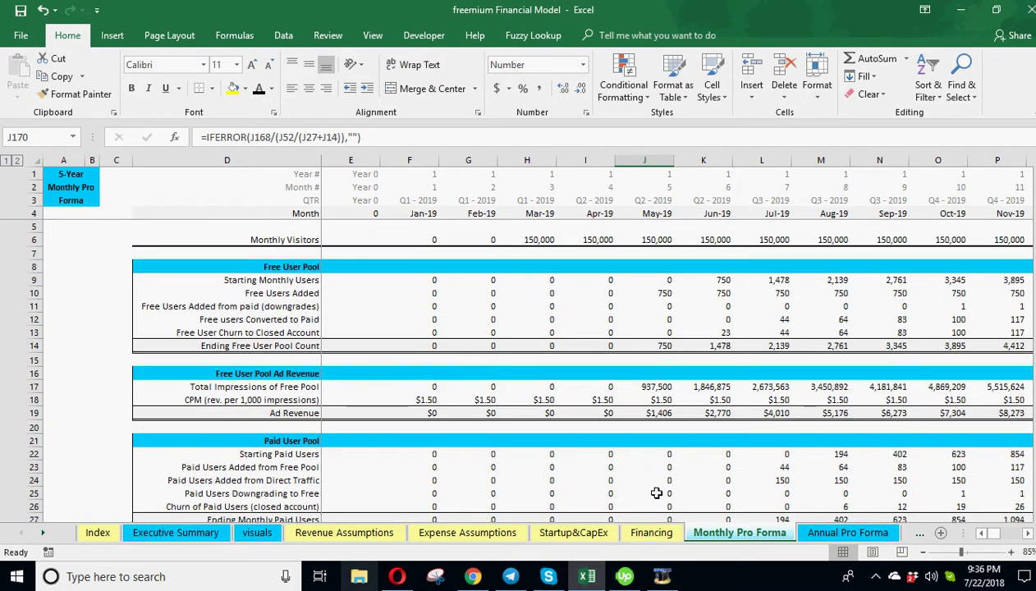
click(834, 533)
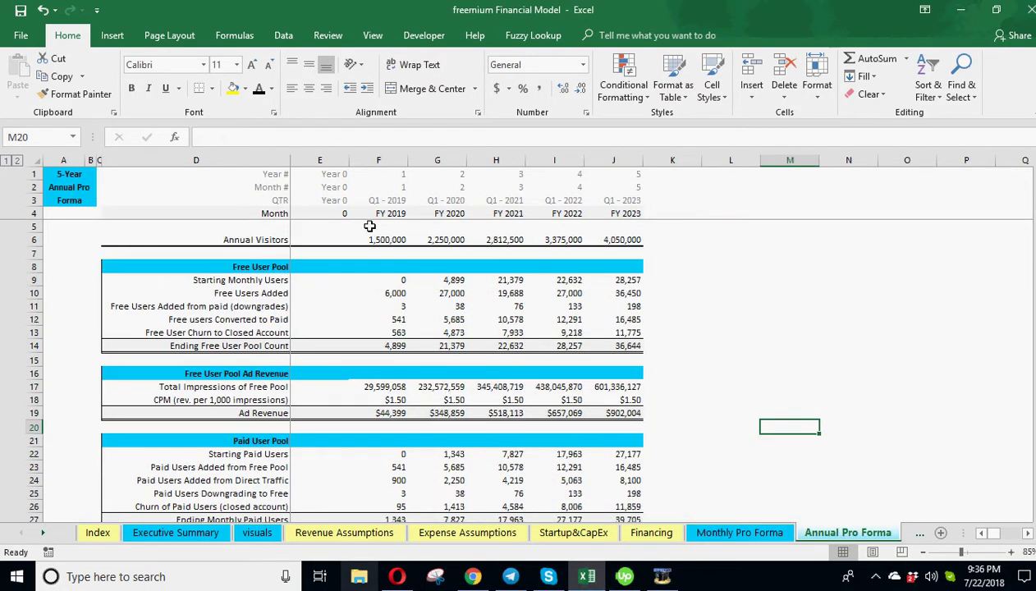
scroll(404, 400, down, 15)
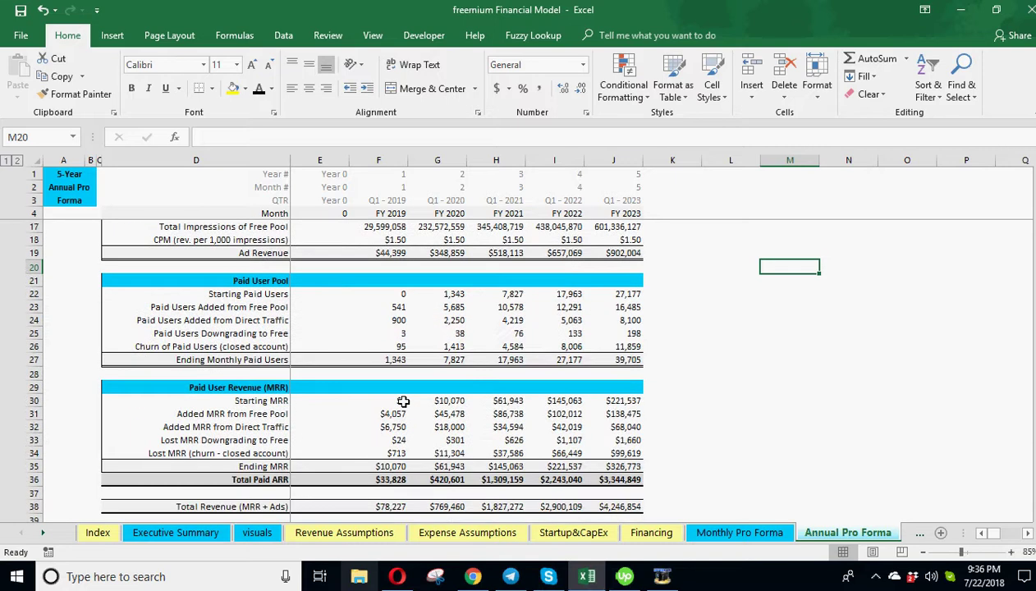
scroll(403, 401, down, 20)
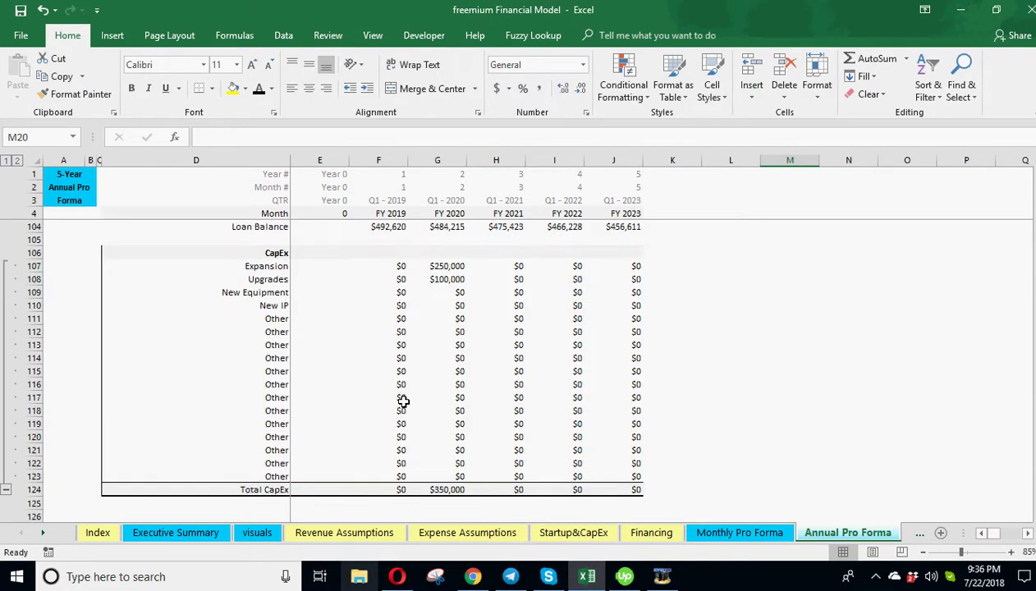
scroll(404, 401, down, 1)
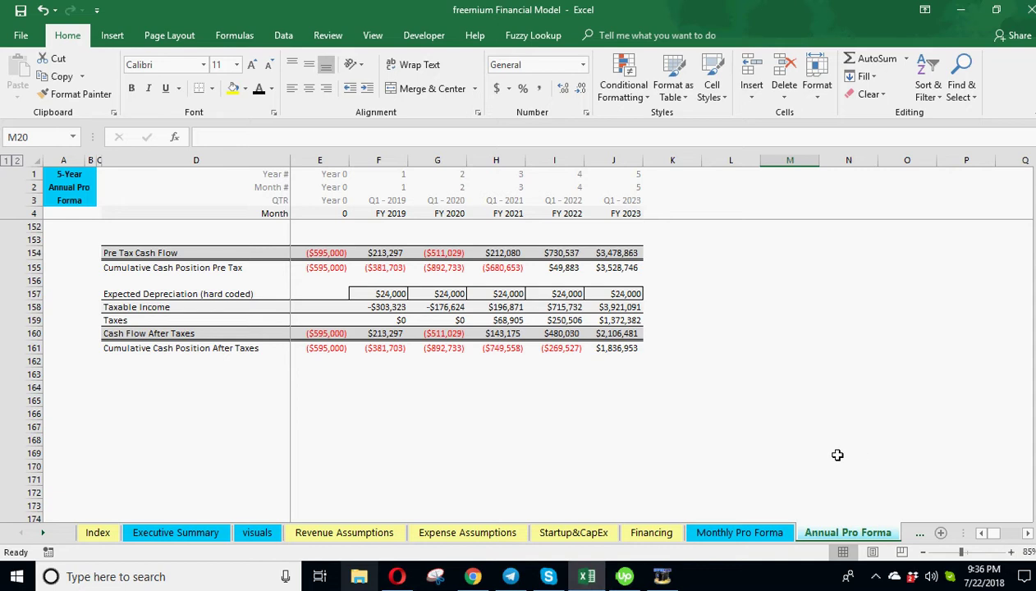
Step: Look over the yearly traffic, conversion, pricing and churn inputs on the Revenue Assumptions sheet
click(370, 536)
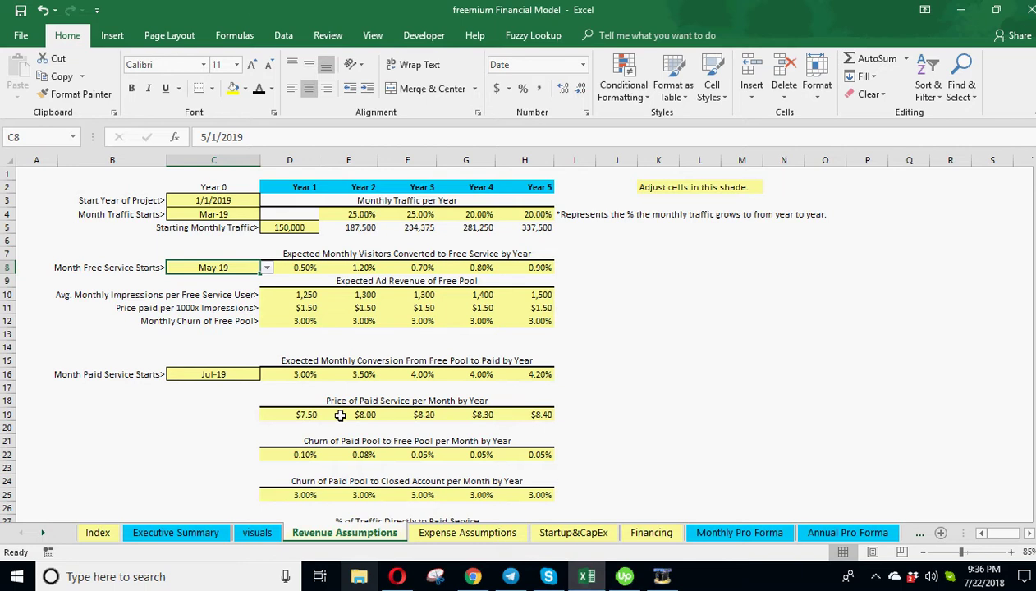
click(234, 412)
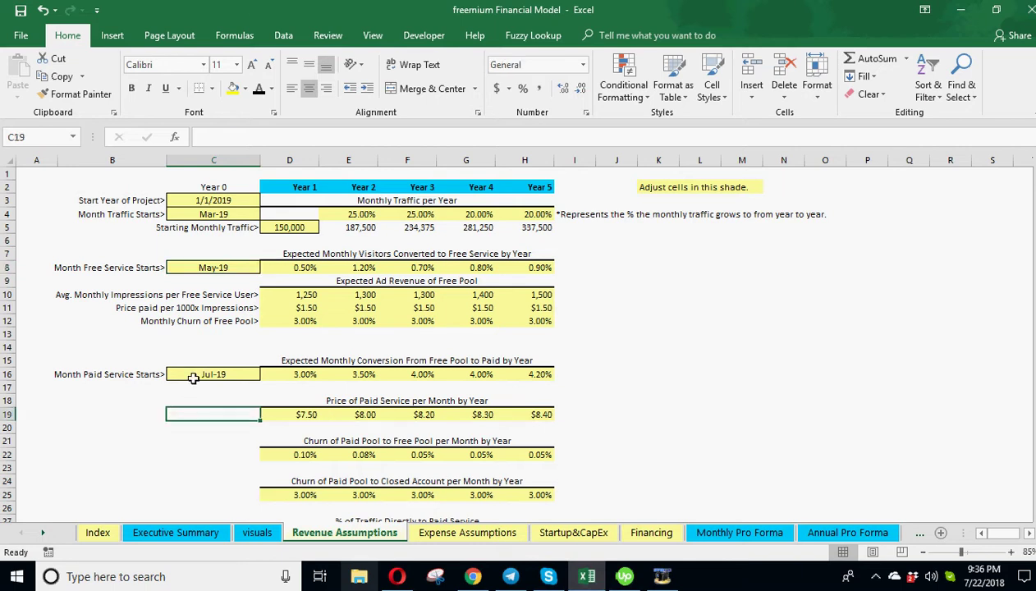
click(724, 345)
click(769, 344)
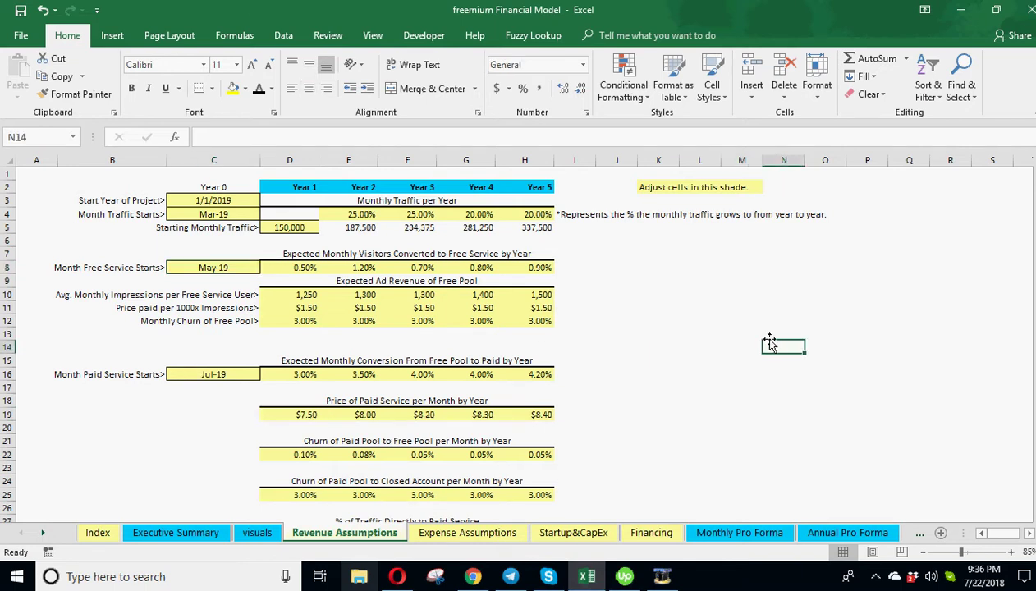
click(732, 332)
click(733, 360)
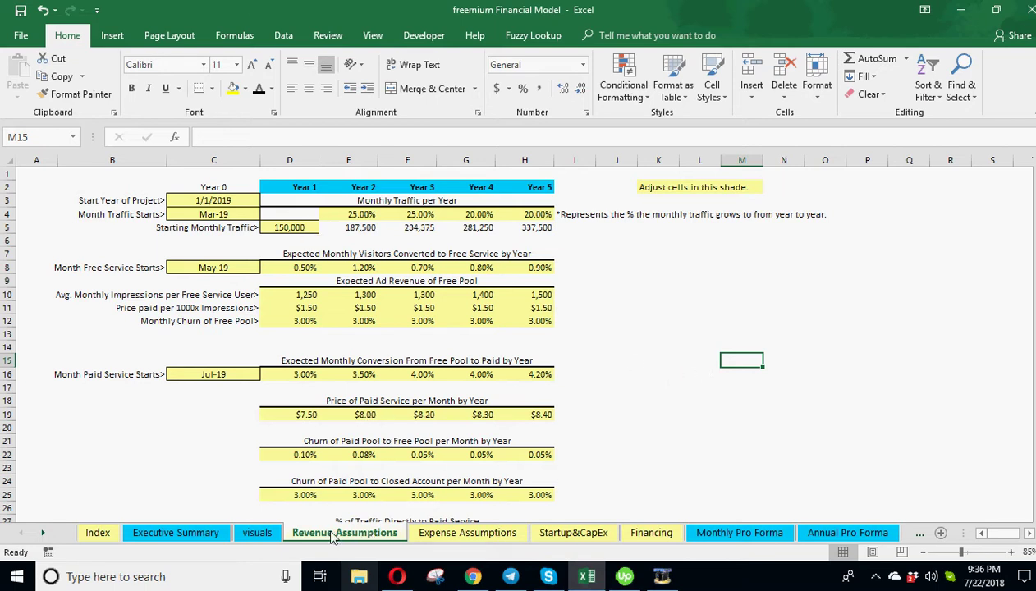
Step: Inspect the Executive Summary's page breaks in Page Break Preview and return to Normal view at the first rows
click(176, 533)
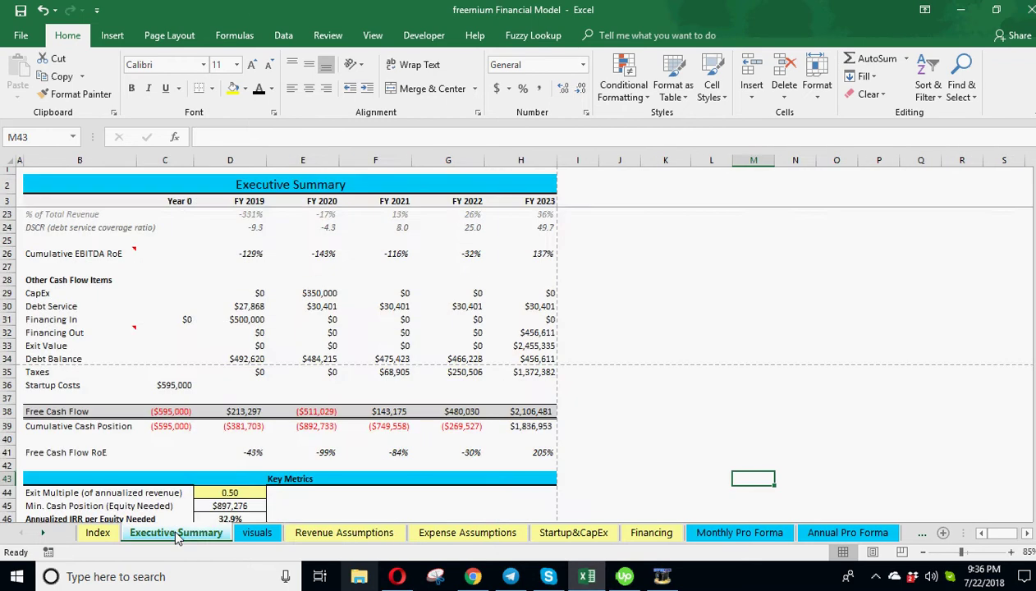
scroll(197, 416, up, 6)
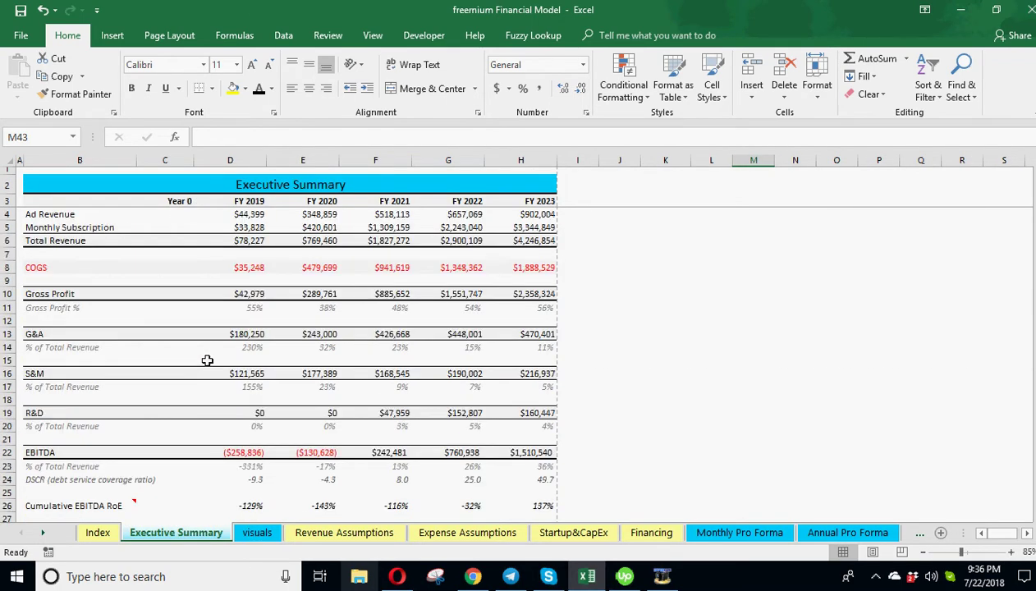
click(901, 552)
scroll(203, 316, down, 8)
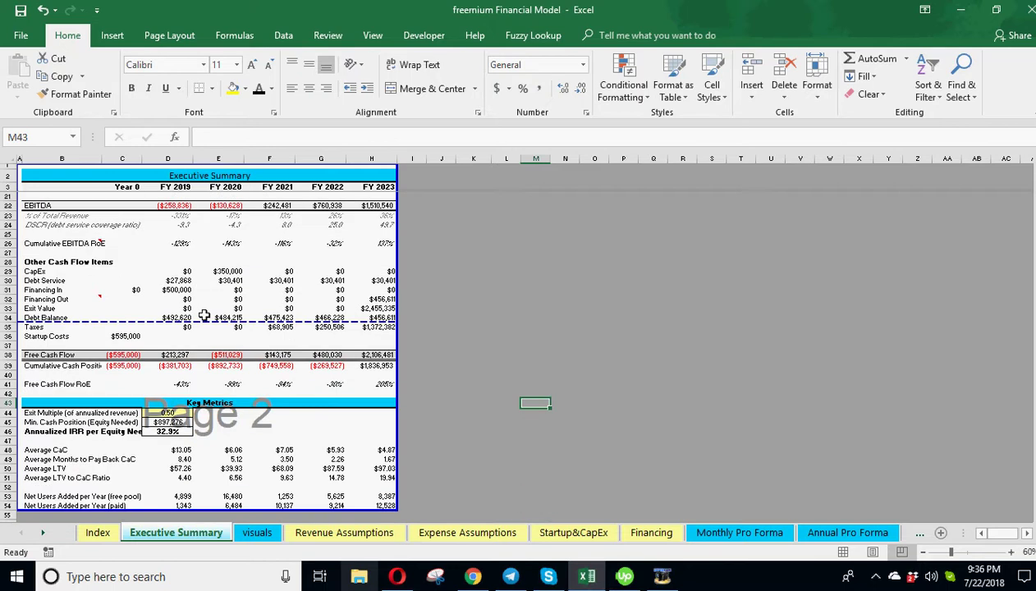
scroll(204, 315, up, 7)
scroll(203, 314, up, 3)
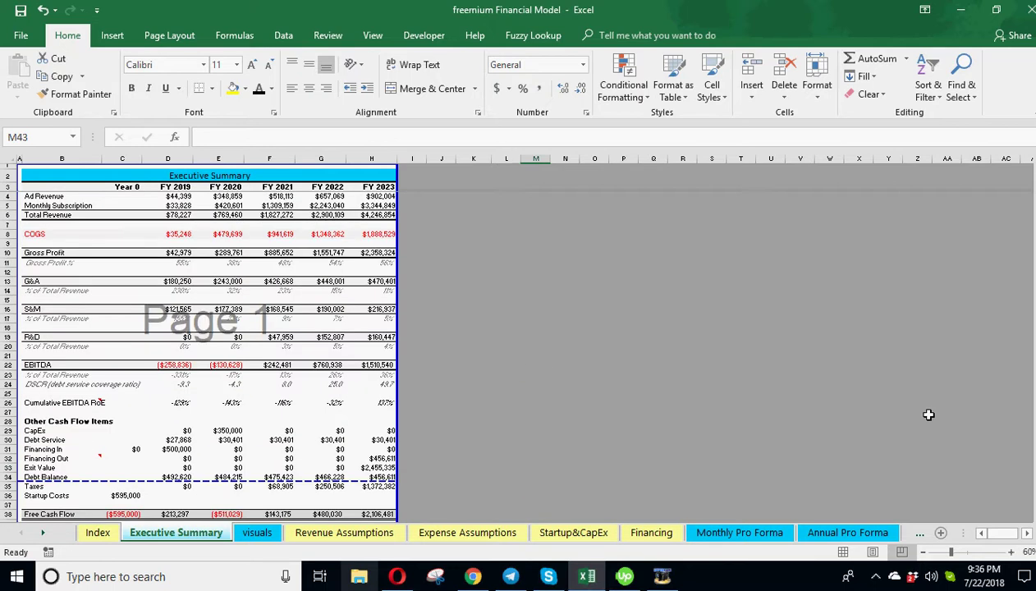
click(841, 552)
scroll(389, 383, up, 6)
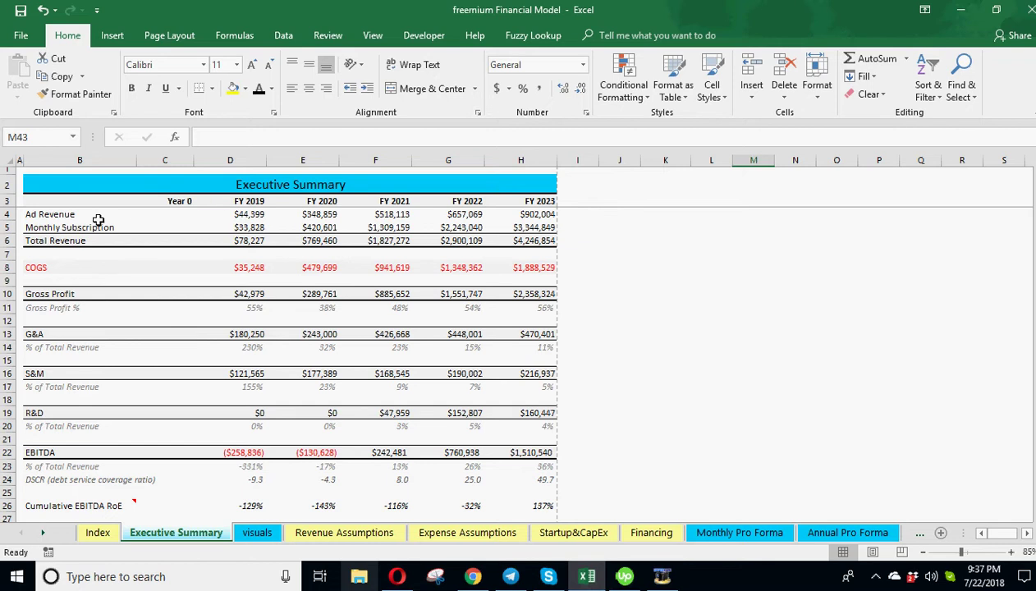
Step: Review the Ad Revenue, Monthly Subscription, COGS and Gross Profit rows of the Executive Summary
drag(96, 217, 548, 227)
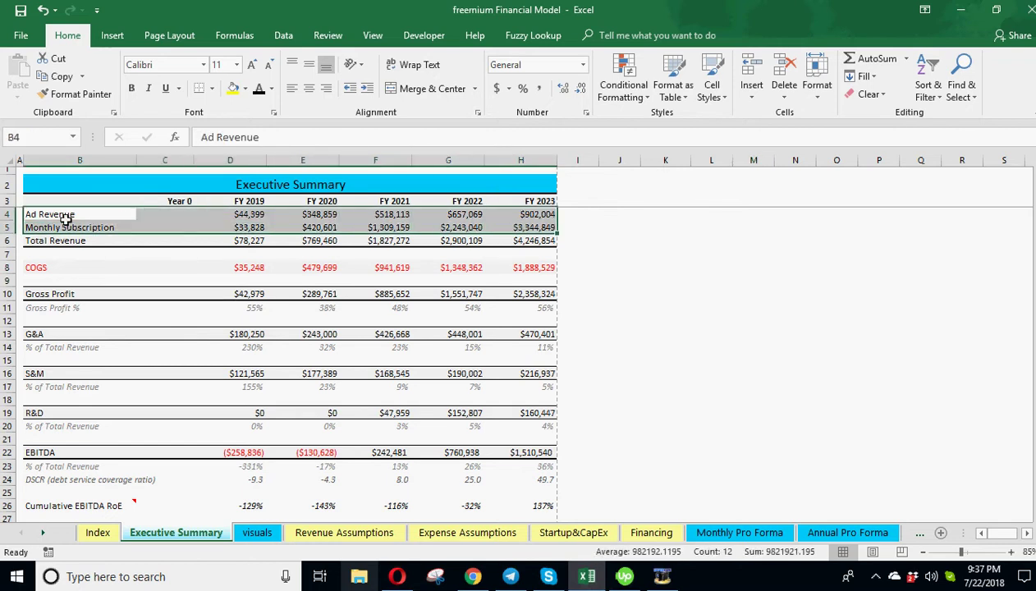
click(65, 217)
click(65, 228)
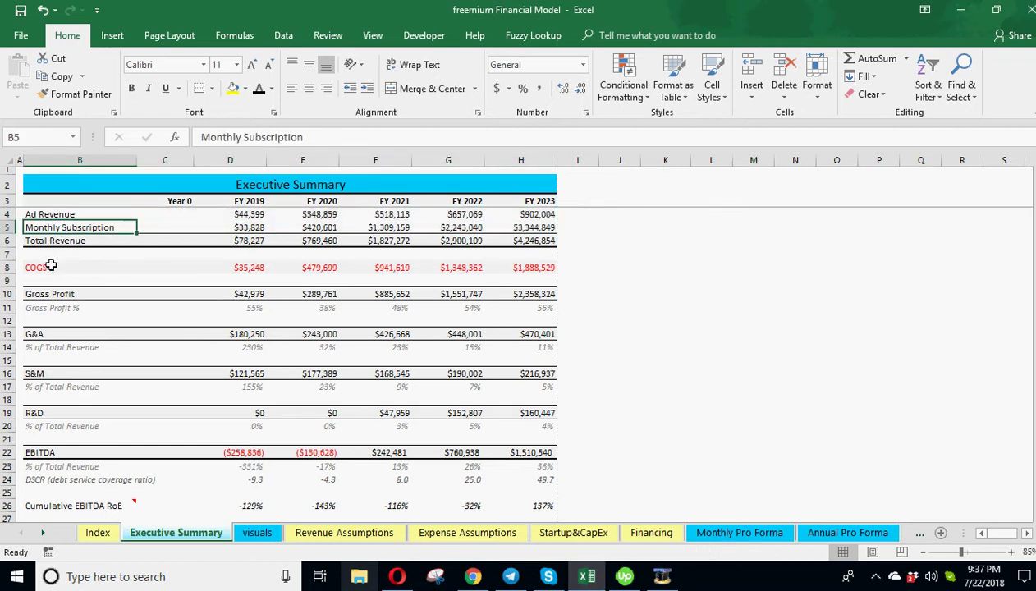
drag(51, 267, 552, 271)
scroll(164, 280, down, 1)
click(56, 255)
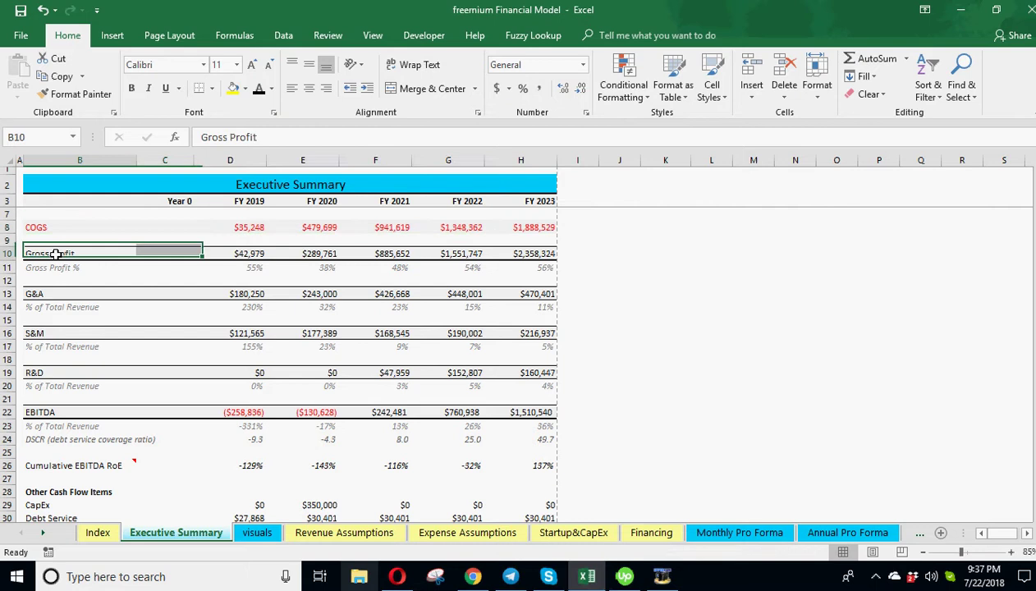
drag(56, 255, 485, 256)
drag(85, 271, 383, 272)
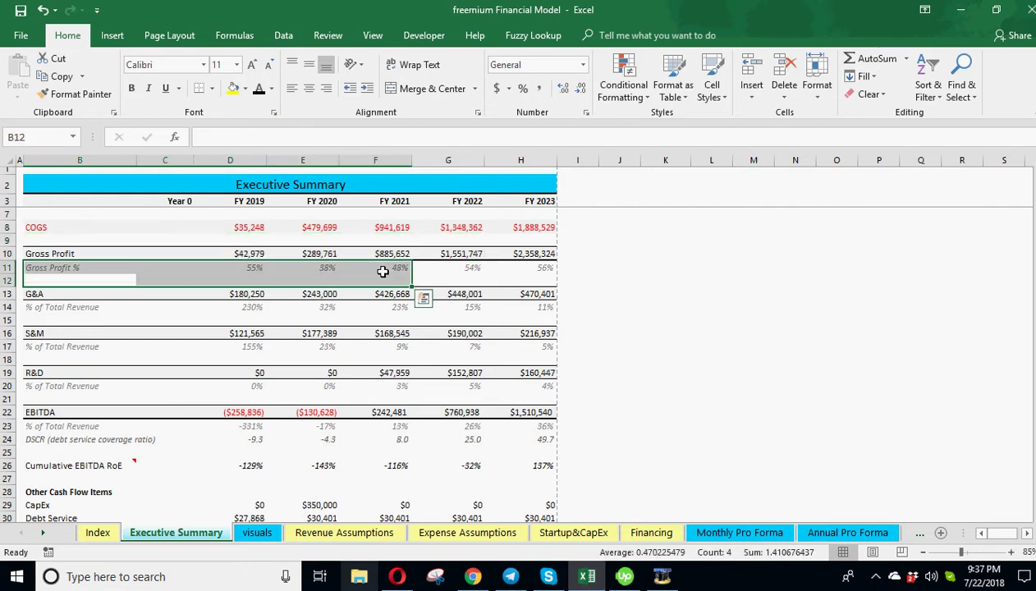
Step: Examine the G&A, S&M and R&D expense rows, followed by EBITDA and its percentage of total revenue
scroll(31, 295, down, 1)
click(48, 254)
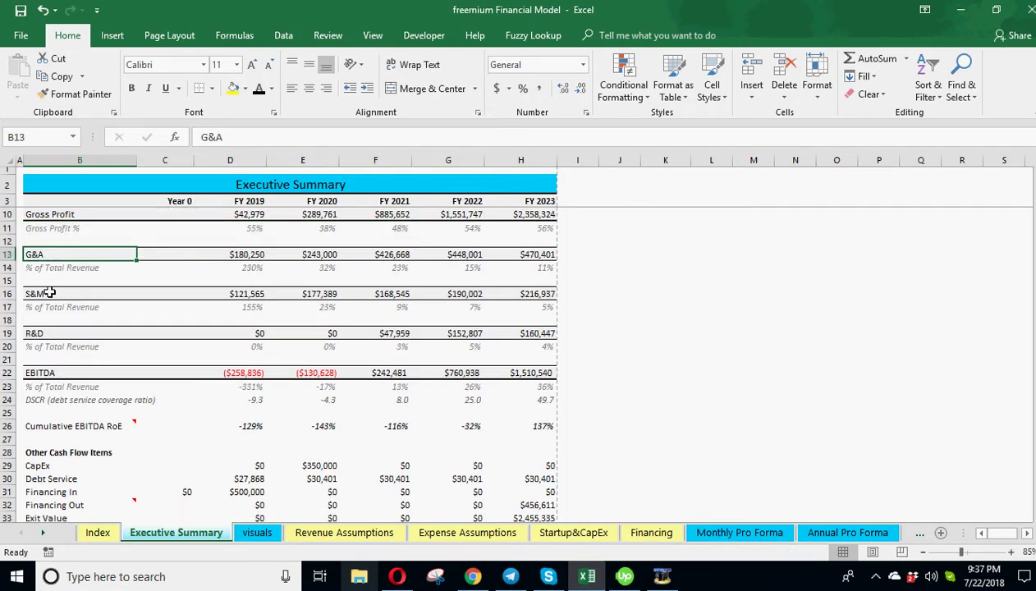
click(49, 293)
click(57, 333)
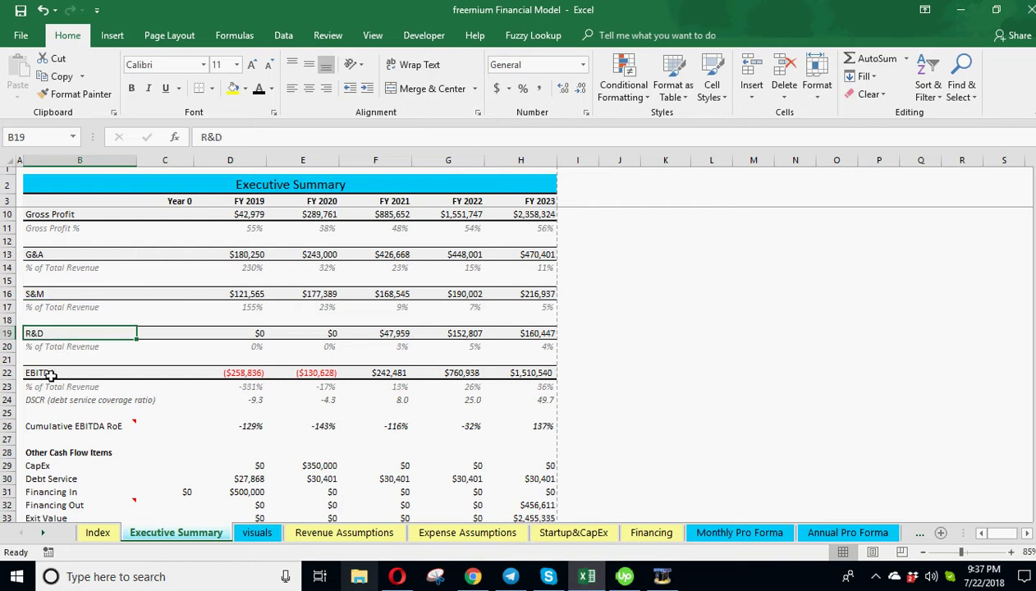
drag(51, 375, 381, 370)
drag(67, 386, 258, 386)
click(89, 389)
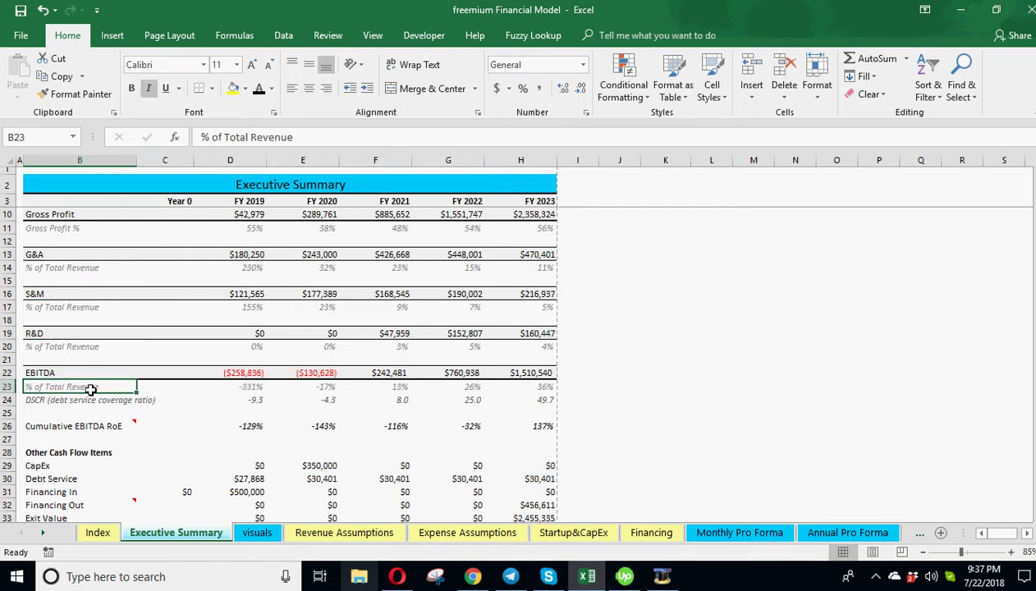
drag(63, 387, 492, 388)
scroll(308, 377, down, 1)
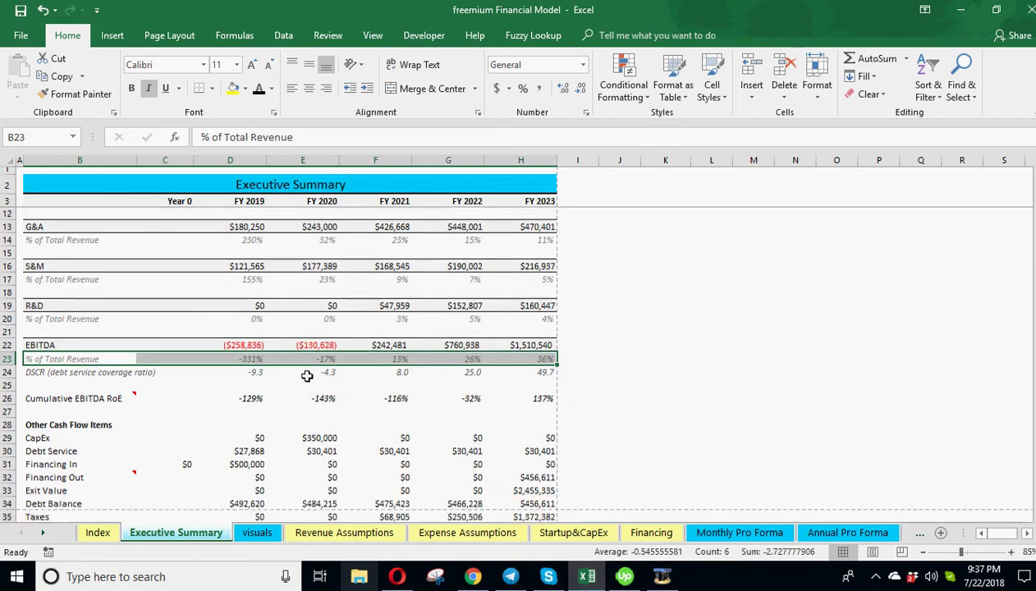
Step: Examine the DSCR row for FY 2021 and FY 2022 against the FY 2021 EBITDA
click(89, 366)
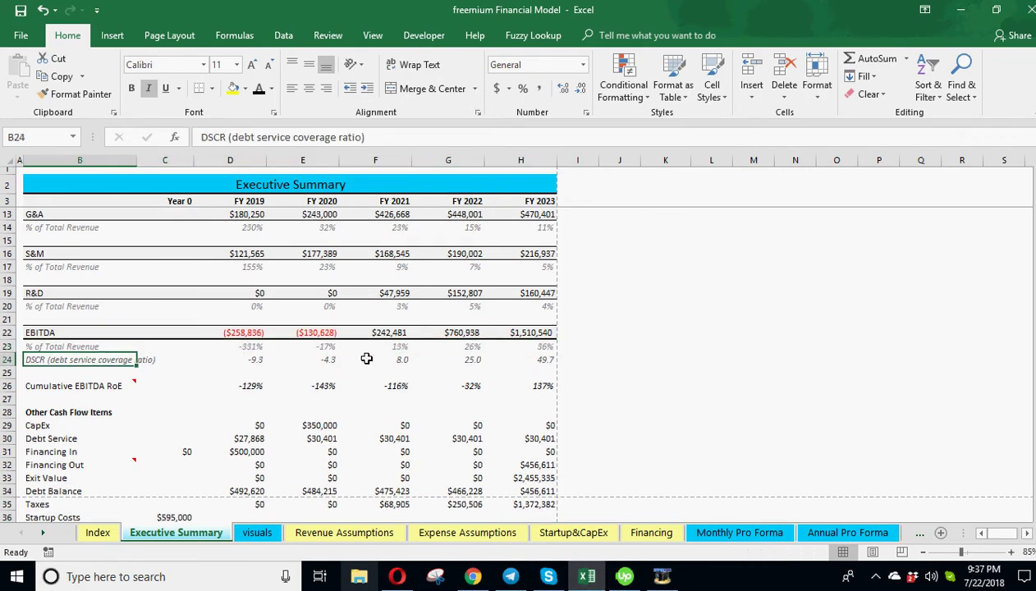
drag(363, 361, 422, 358)
click(391, 335)
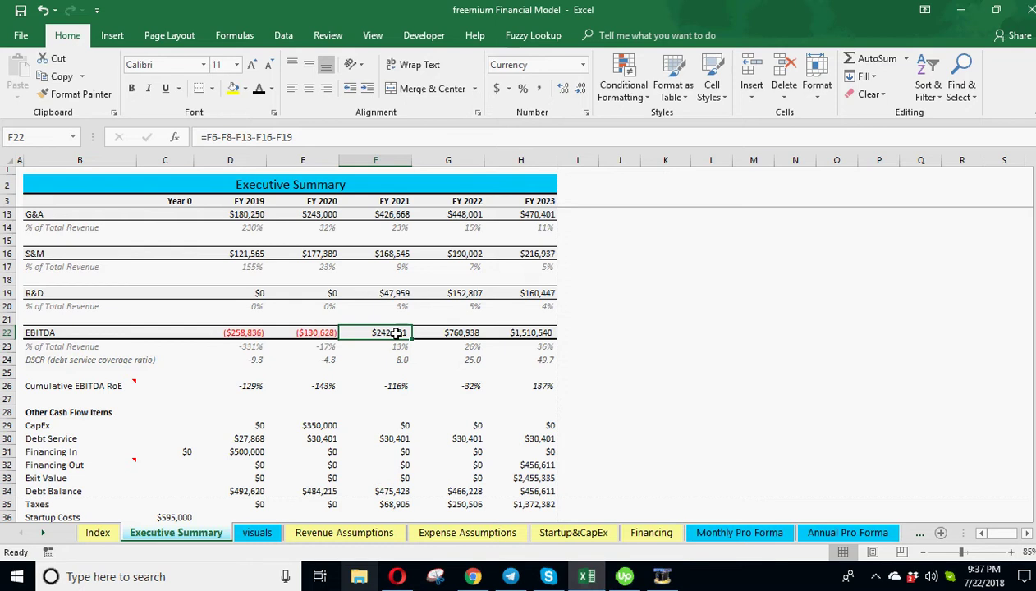
click(399, 358)
key(Right)
scroll(254, 367, down, 1)
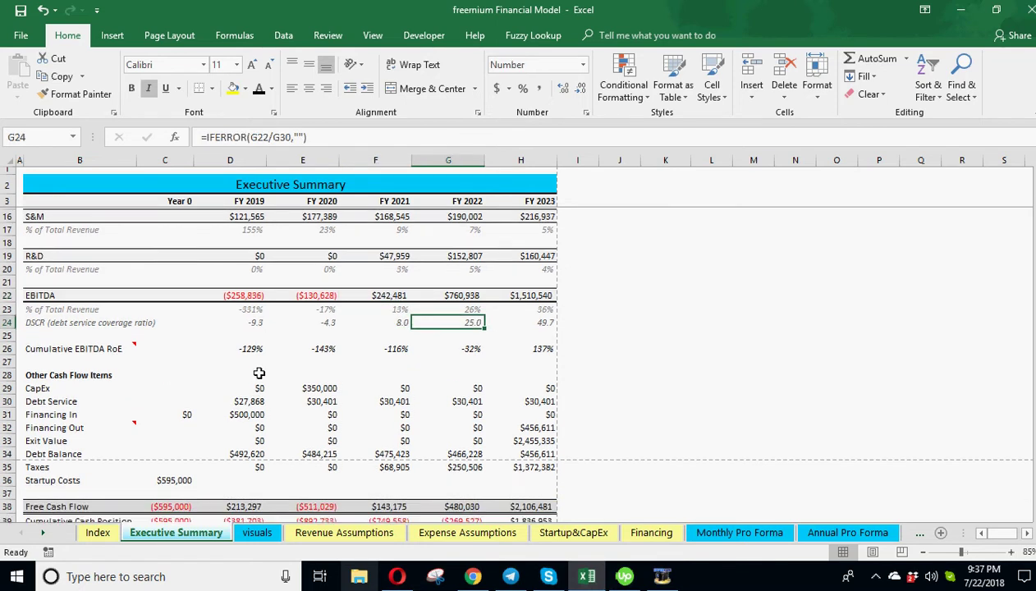
Step: Trace Cumulative EBITDA RoE to the yearly EBITDA figures and the Min. Cash Position (Equity Needed) formula
click(80, 350)
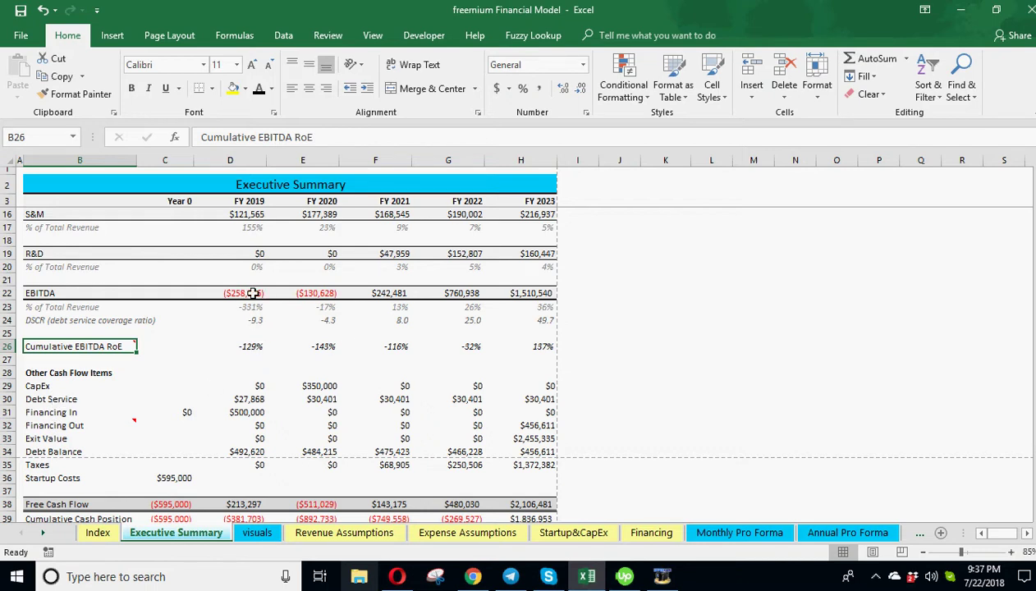
drag(248, 292, 370, 294)
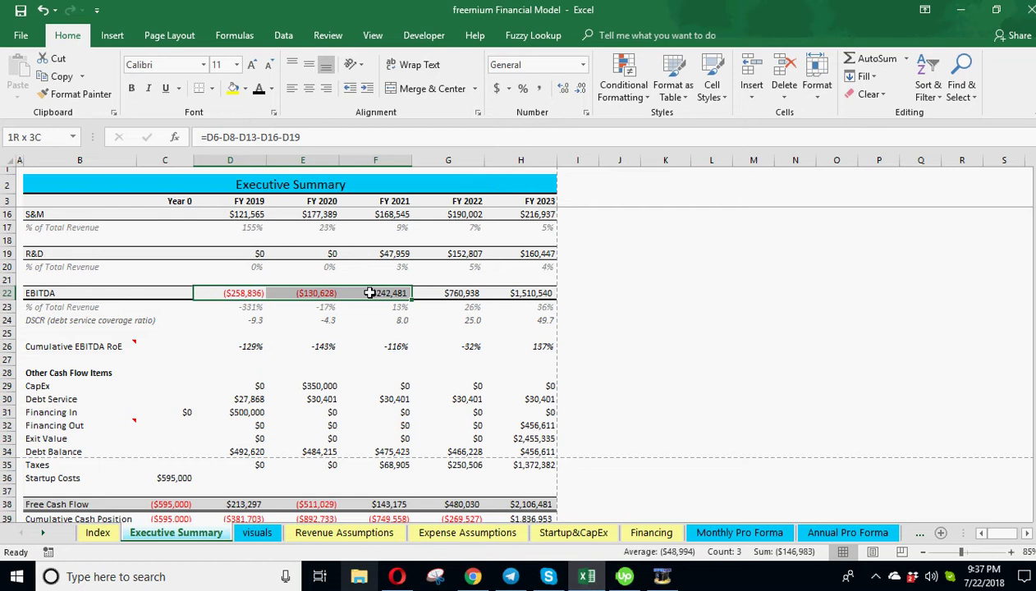
drag(236, 293, 383, 295)
scroll(382, 312, down, 4)
click(227, 441)
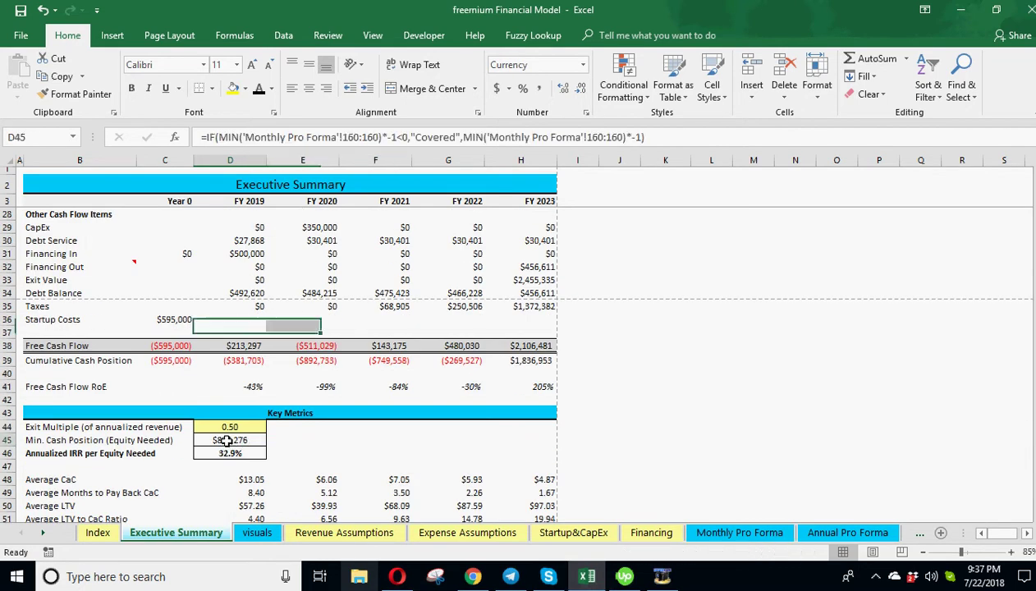
Step: Check the Cumulative EBITDA RoE formulas for FY 2023, FY 2019 and FY 2020
scroll(292, 435, up, 4)
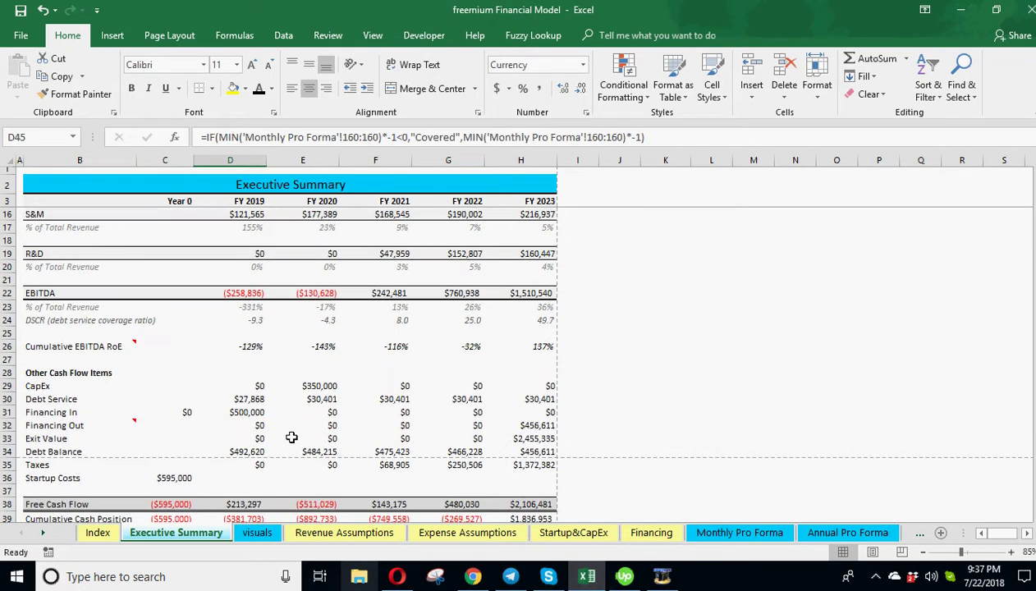
drag(248, 346, 513, 347)
click(533, 343)
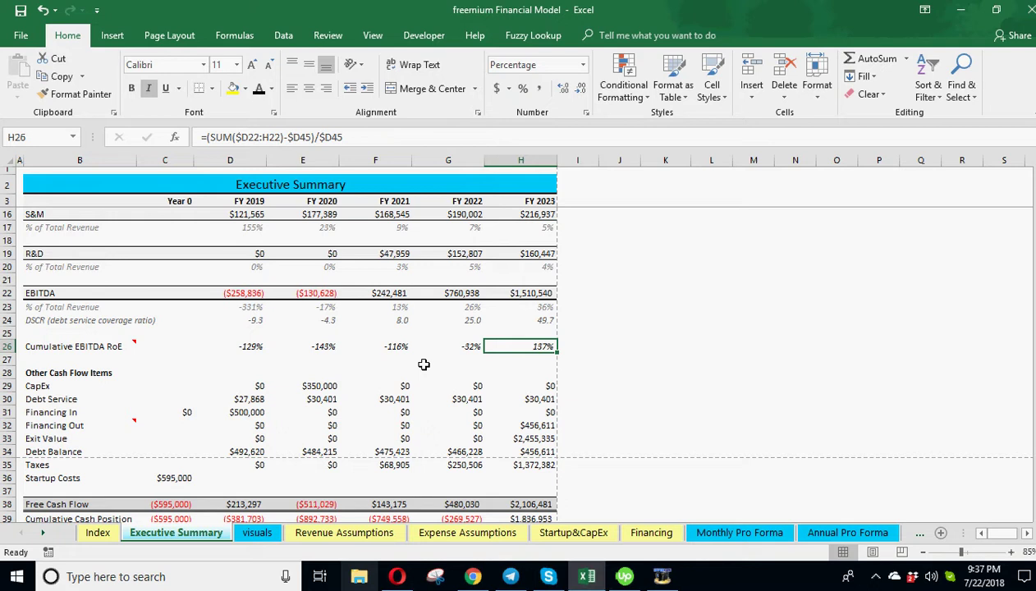
click(244, 343)
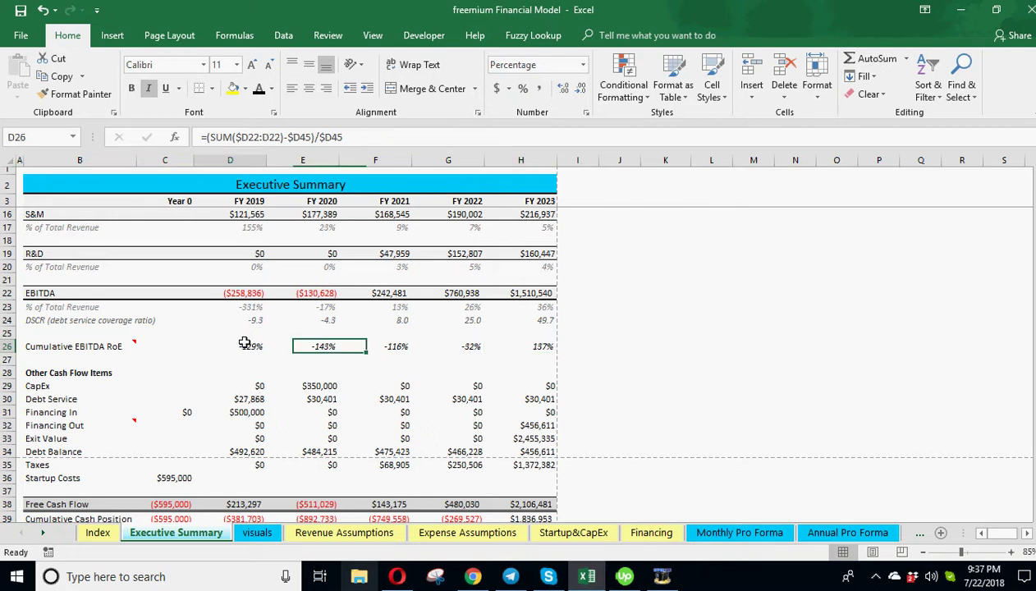
click(323, 345)
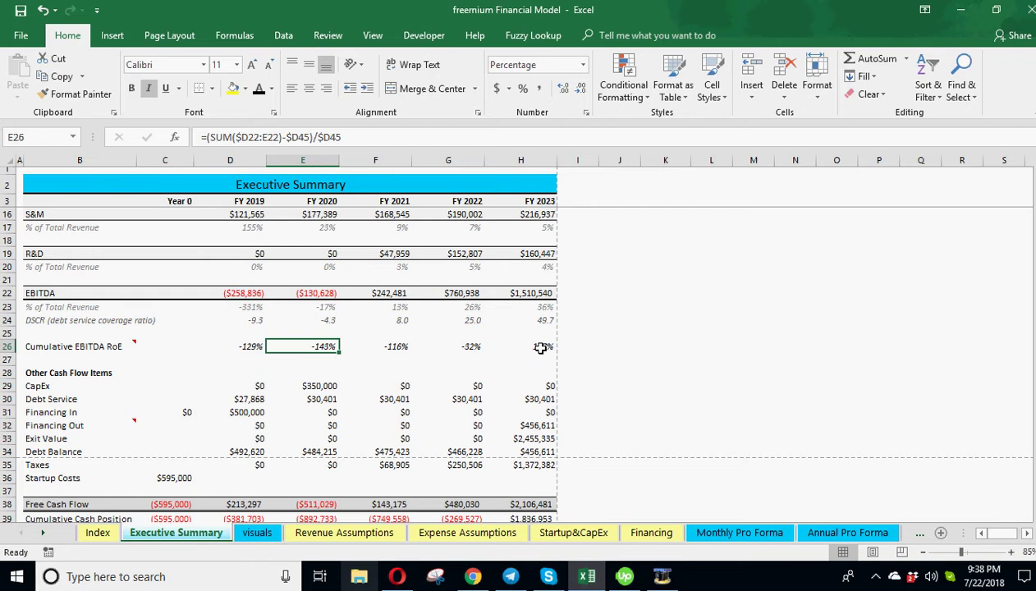
Step: Follow the Cumulative EBITDA RoE year by year from FY 2019 to FY 2023 and back
drag(540, 348, 246, 346)
click(246, 347)
click(329, 348)
click(403, 349)
click(456, 349)
click(518, 339)
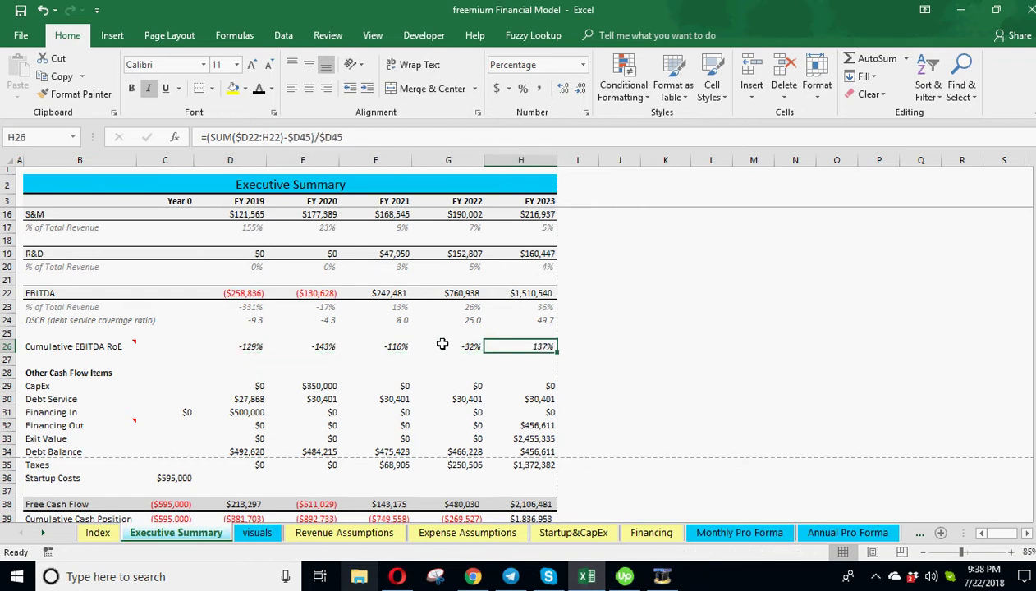
click(374, 347)
click(323, 346)
click(250, 346)
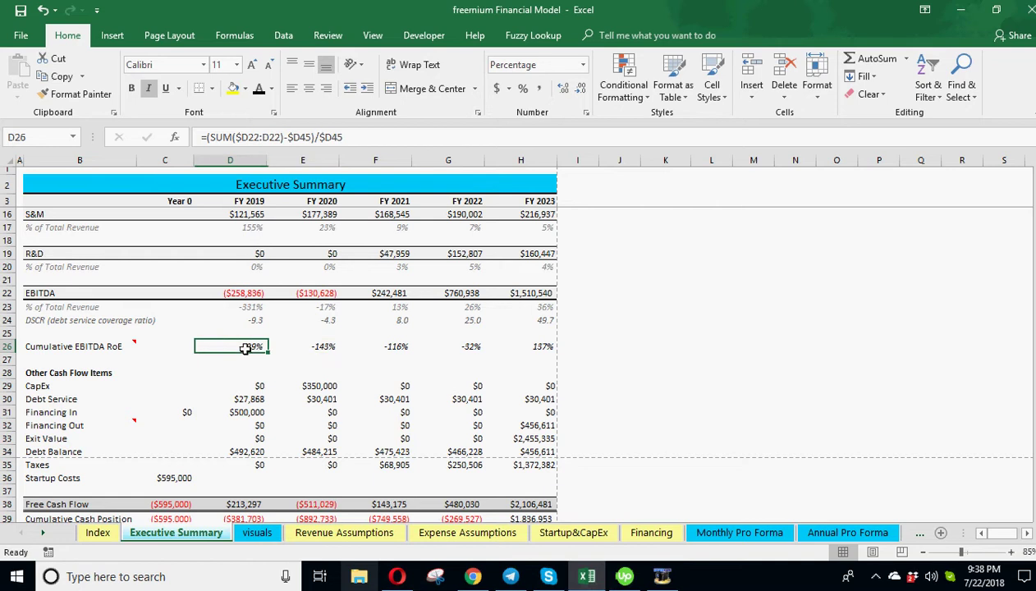
Step: Compare the Cumulative EBITDA RoE across FY 2020 through FY 2023, rechecking the FY 2021 and FY 2020 formulas
click(325, 347)
click(386, 346)
click(476, 346)
click(518, 342)
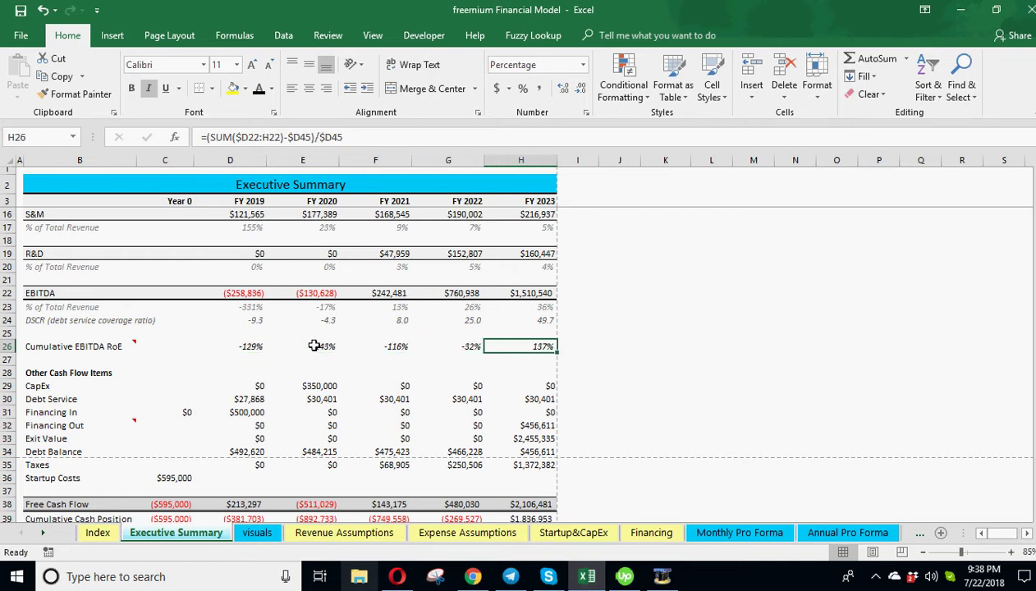
scroll(136, 306, down, 1)
drag(81, 307, 383, 307)
click(383, 307)
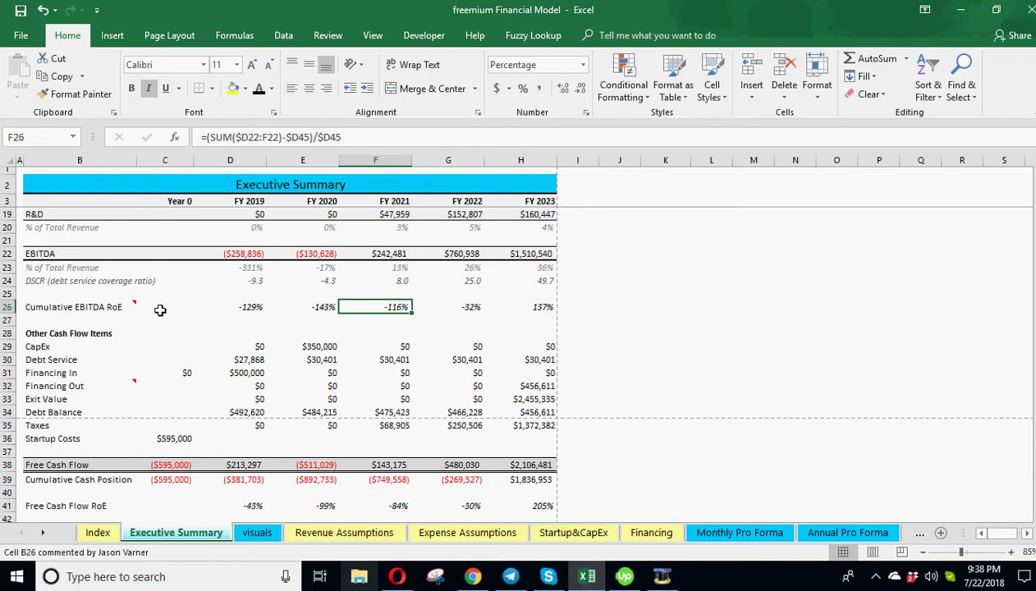
click(307, 307)
scroll(258, 303, down, 1)
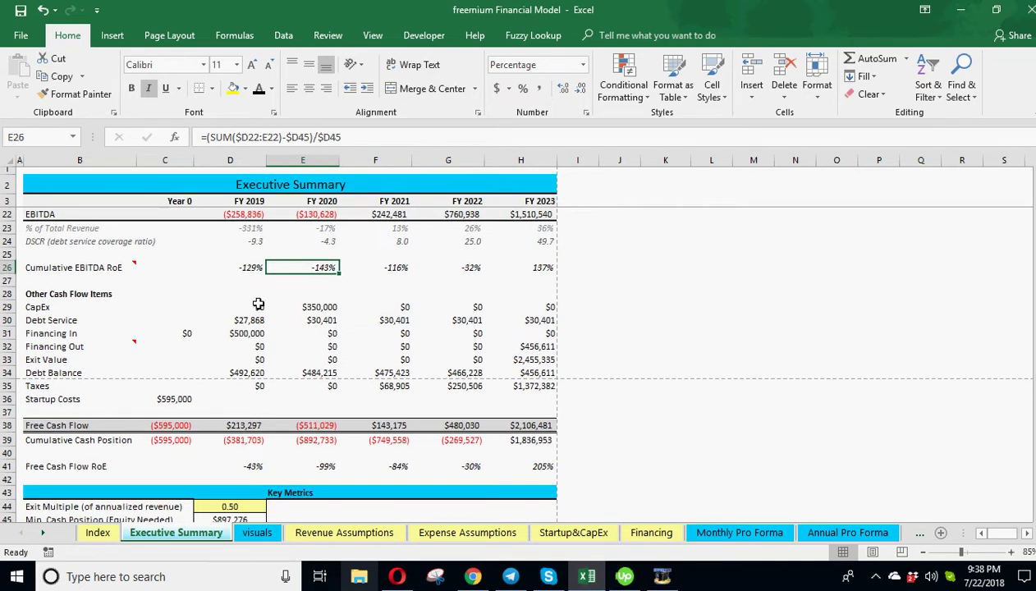
Step: Review the Other Cash Flow Items for CapEx and Financing In, plus the Financing Out note and its FY 2023 amount
click(68, 294)
scroll(38, 270, down, 1)
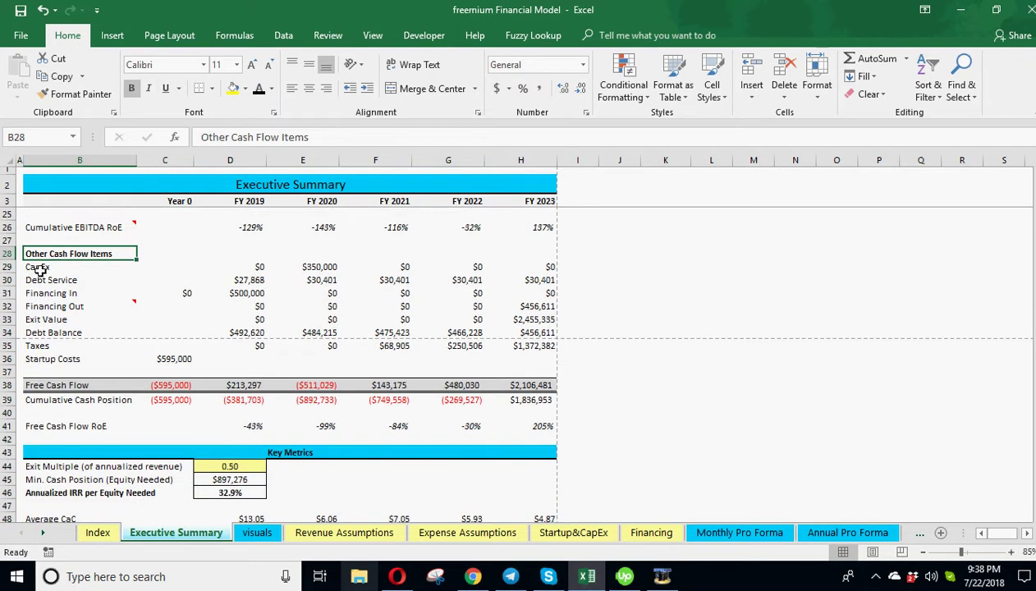
click(59, 267)
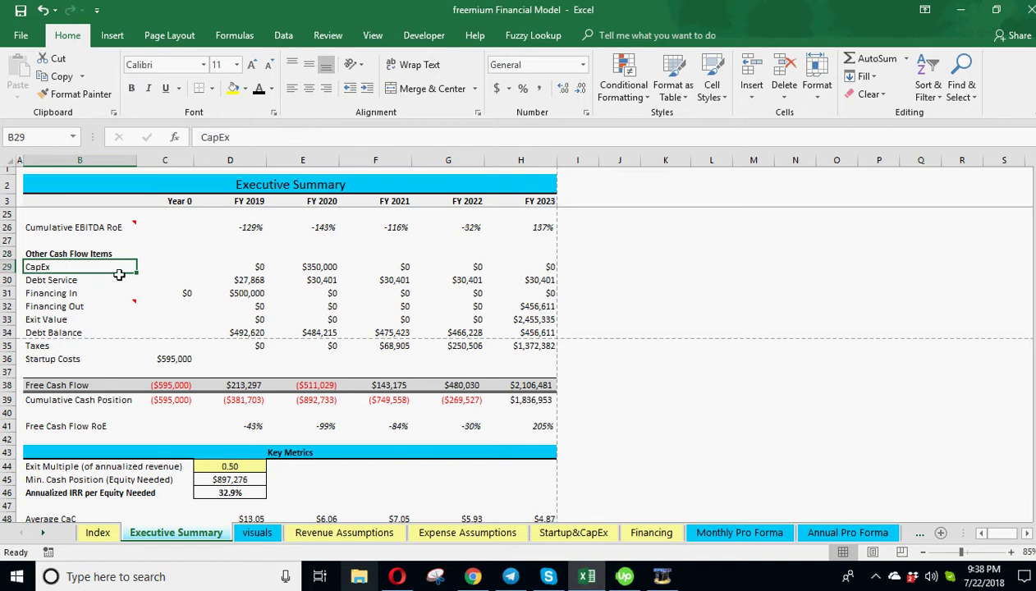
click(51, 293)
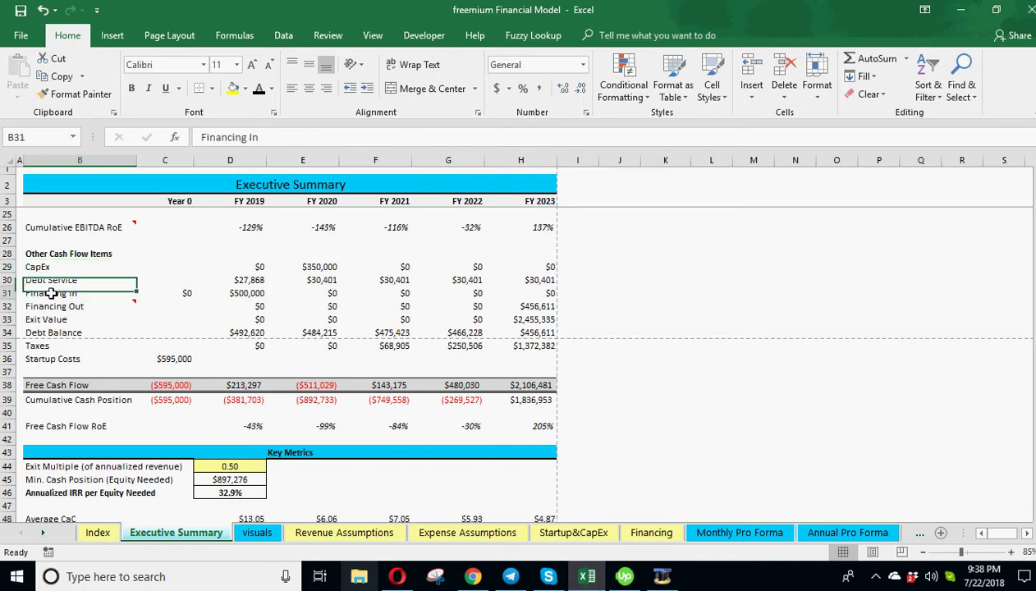
click(152, 294)
click(234, 294)
click(48, 306)
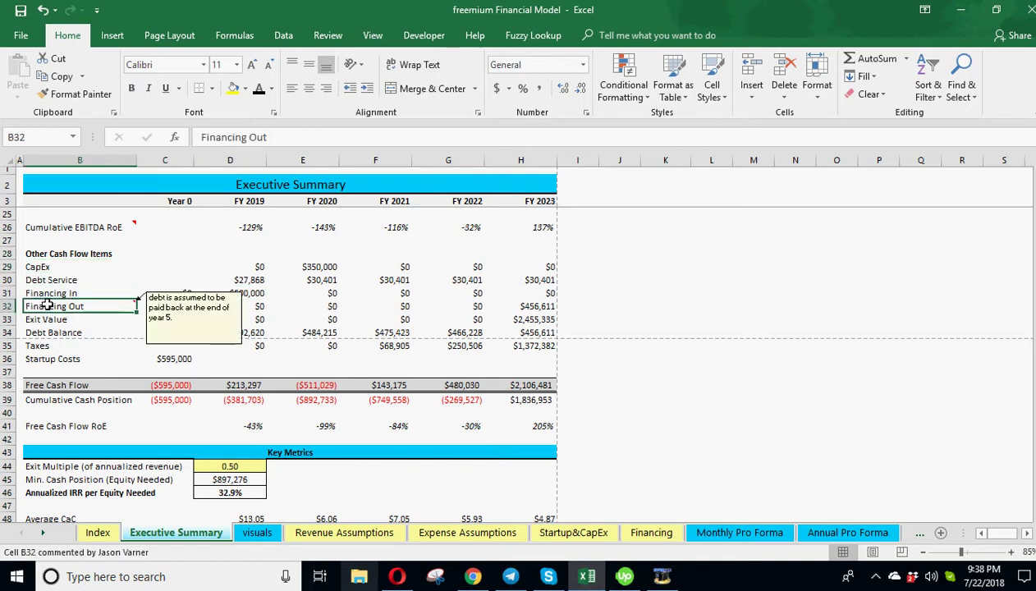
click(540, 305)
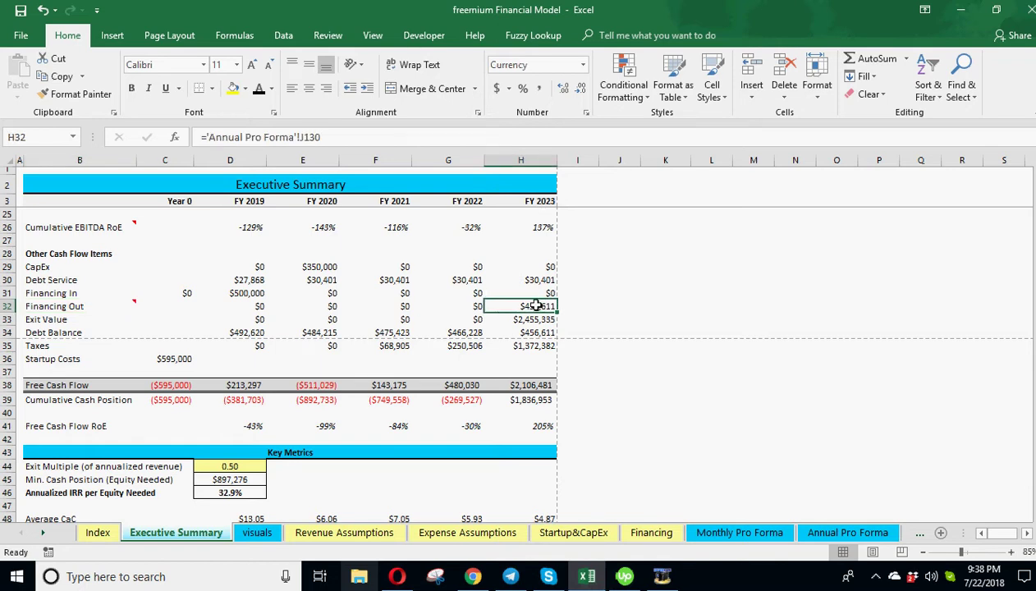
Step: Set the Exit Multiple (of annualized revenue) to 2 and check the FY 2023 Exit Value and Free Cash Flow
click(41, 319)
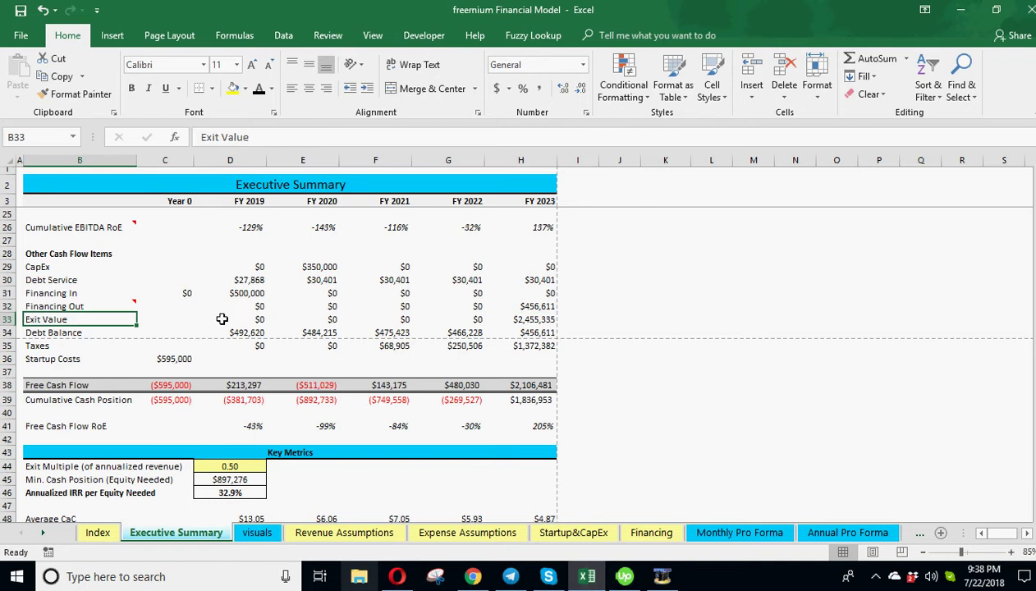
click(523, 319)
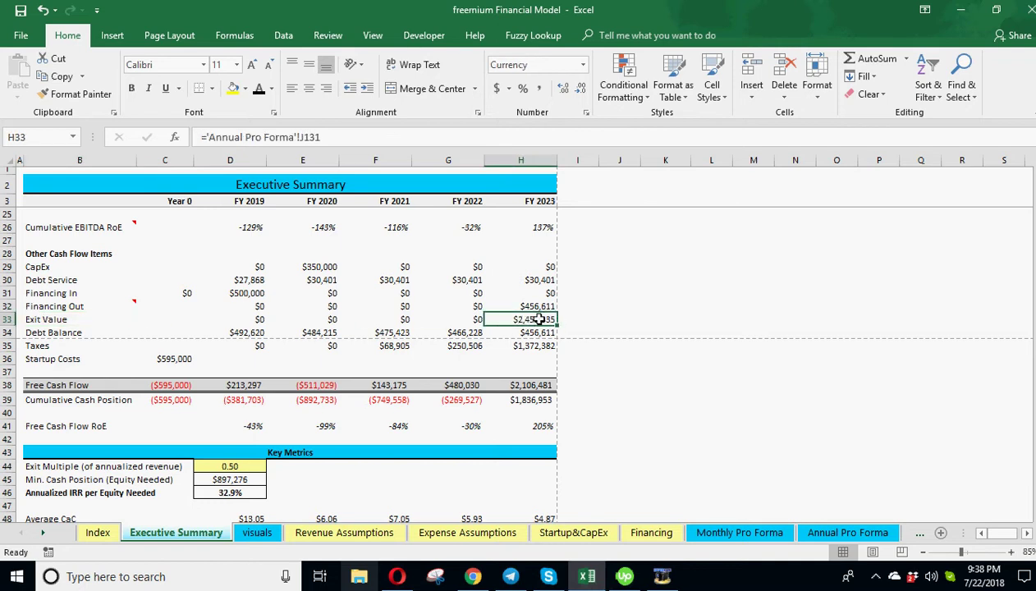
click(235, 467)
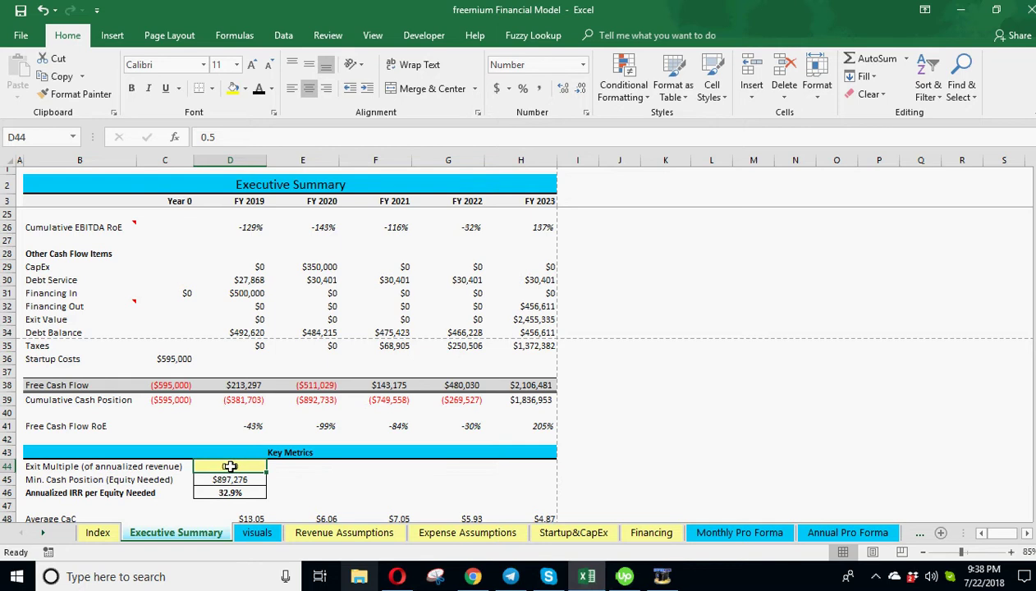
text(2)
key(Return)
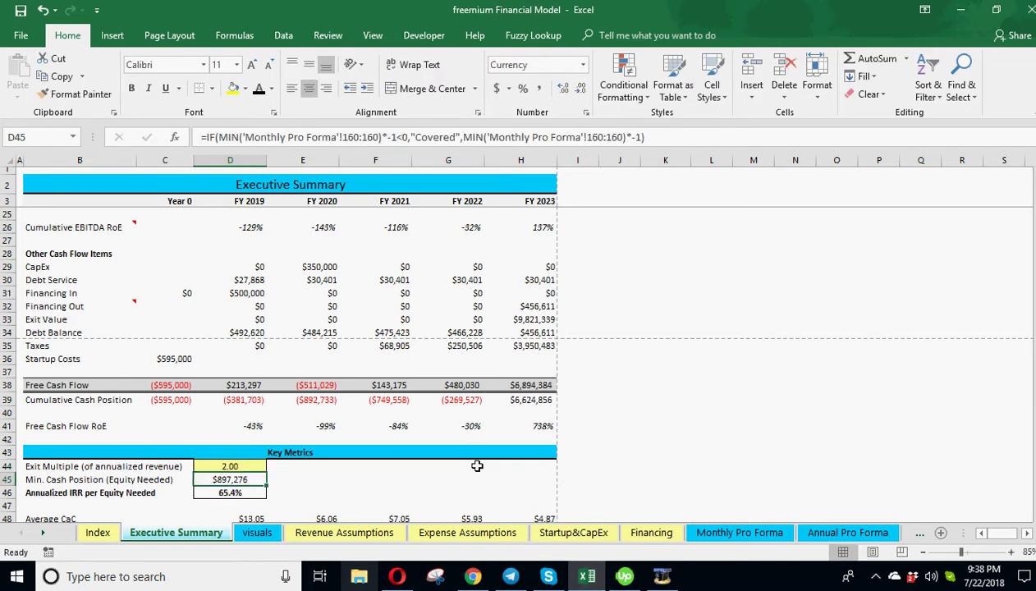
click(533, 322)
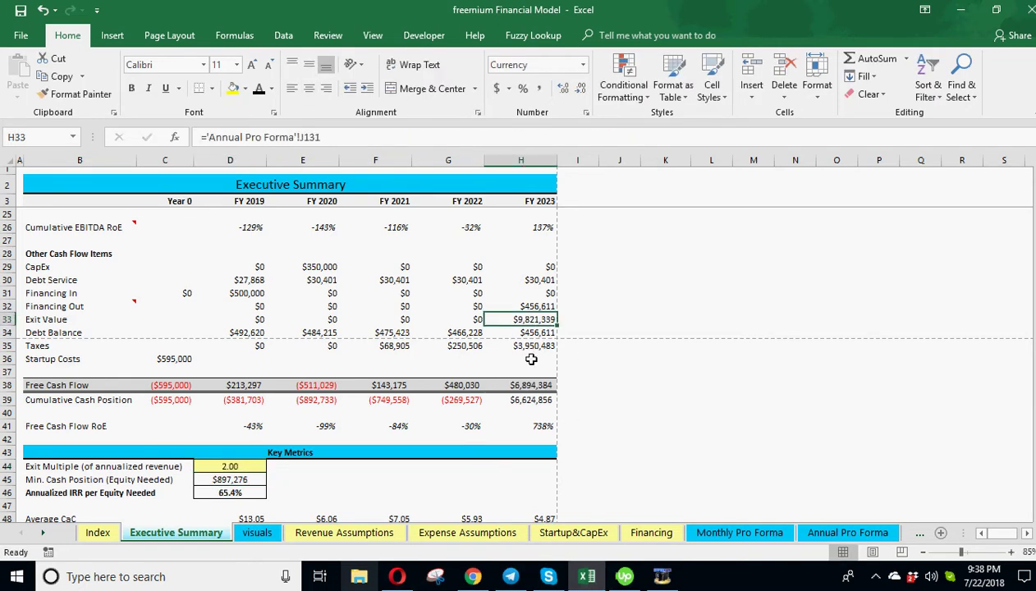
click(534, 386)
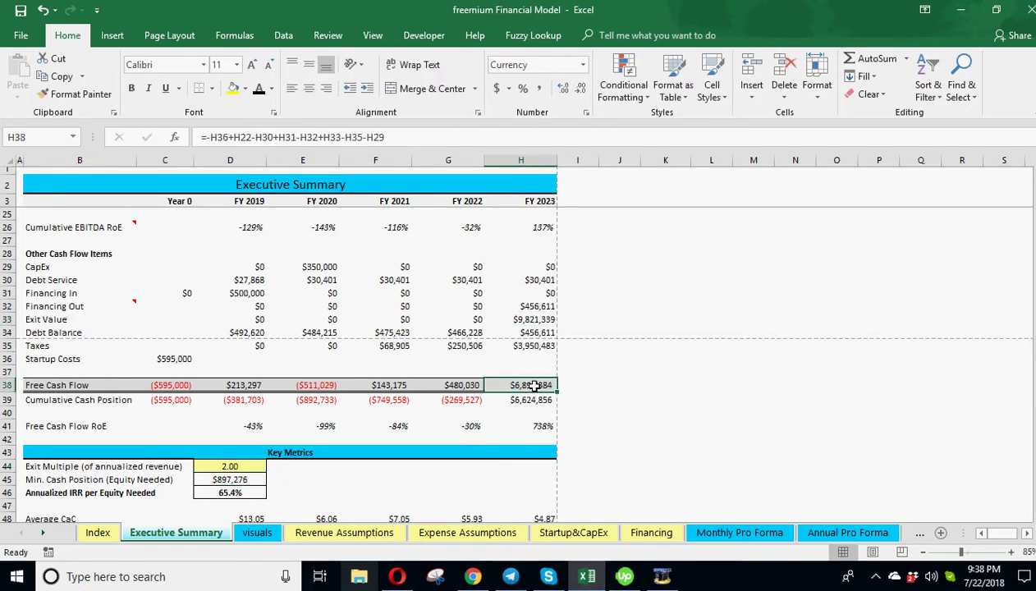
Step: Set the Exit Multiple (of annualized revenue) in Key Metrics to 0.2
click(231, 466)
text(0.2)
key(Return)
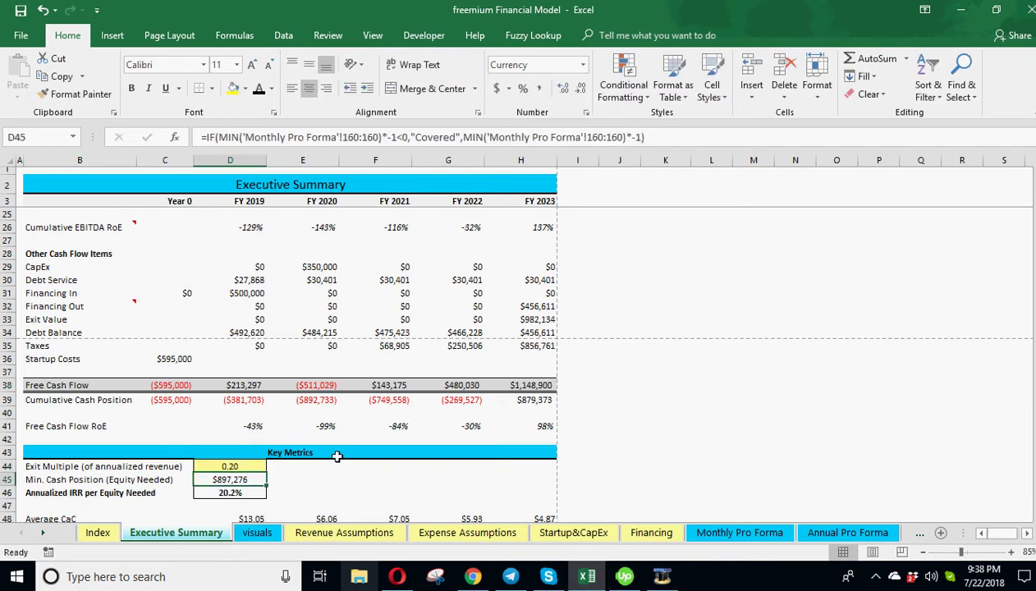
click(234, 465)
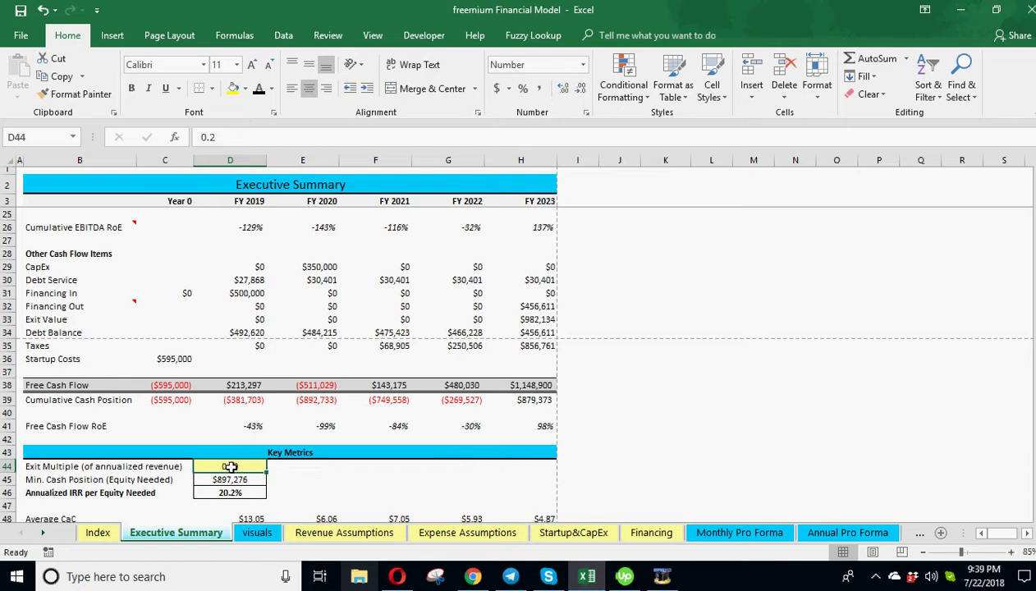
Step: Compare the FY 2023 Financing Out with the Debt Balance and look along the Taxes row
click(530, 307)
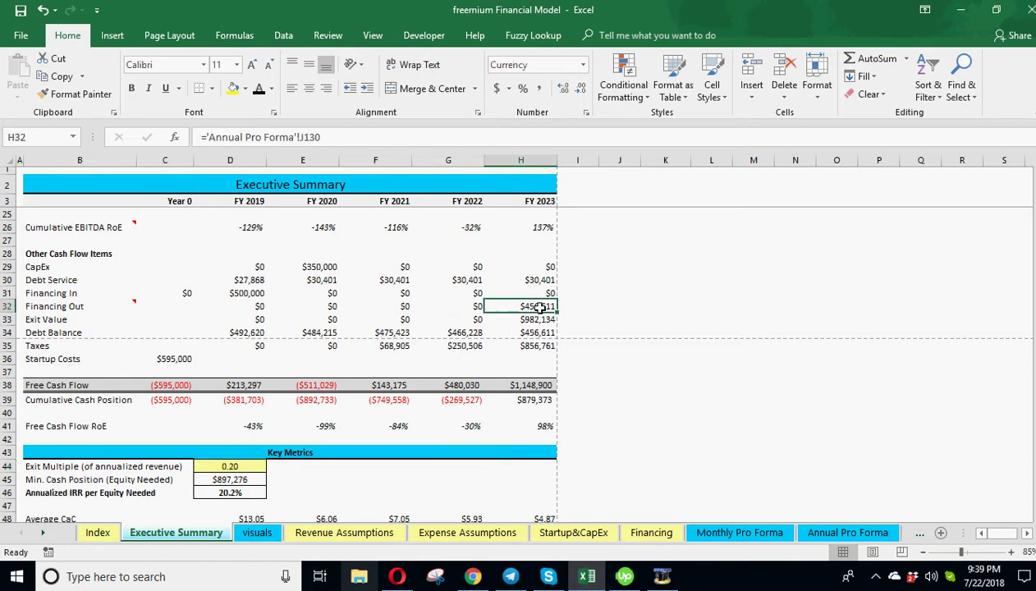
click(41, 330)
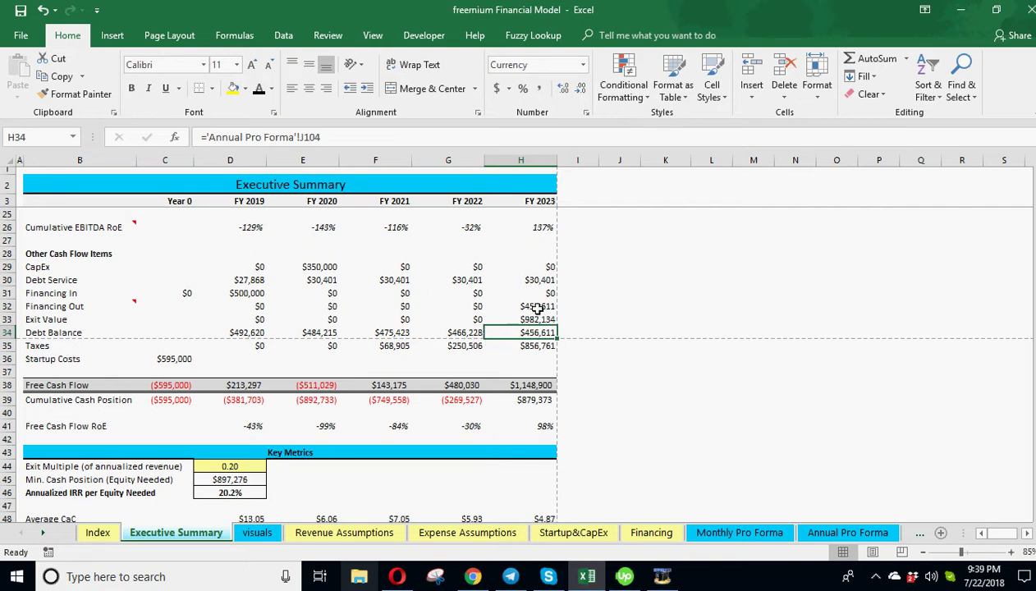
mouse_move(539, 307)
mouse_down()
mouse_move(257, 306)
mouse_move(550, 302)
mouse_move(540, 305)
mouse_up()
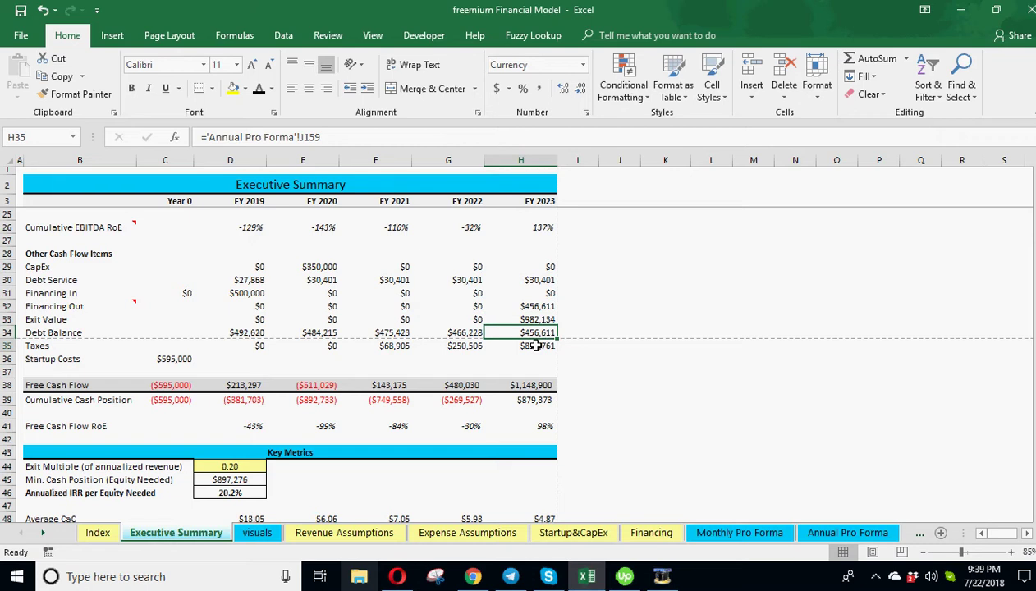
drag(535, 346, 201, 349)
Step: Check the Year 0 Startup Costs and the Free Cash Flow formulas for Year 0 and FY 2019
click(168, 359)
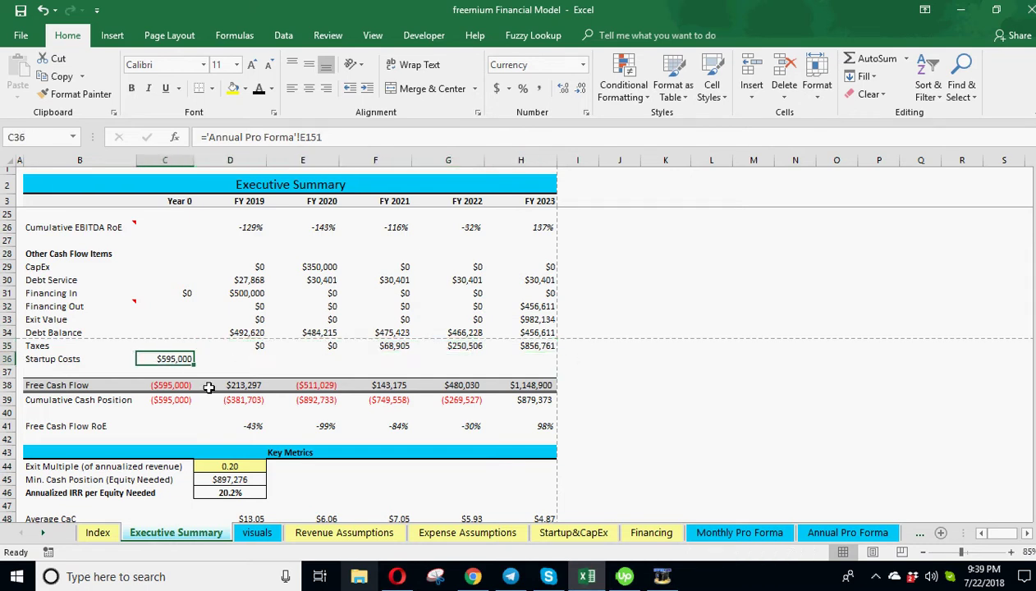
scroll(177, 361, down, 1)
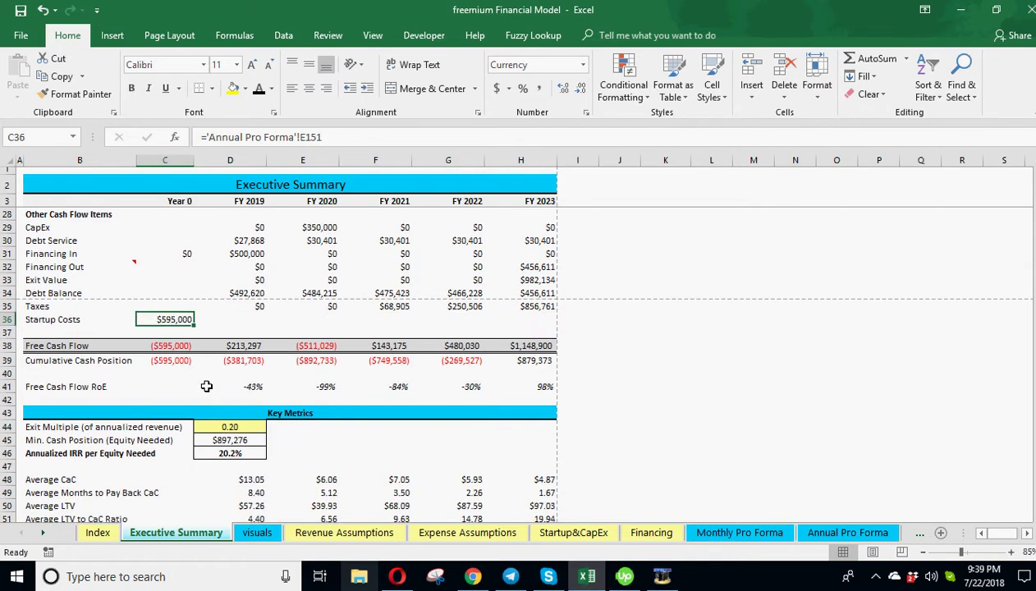
click(167, 345)
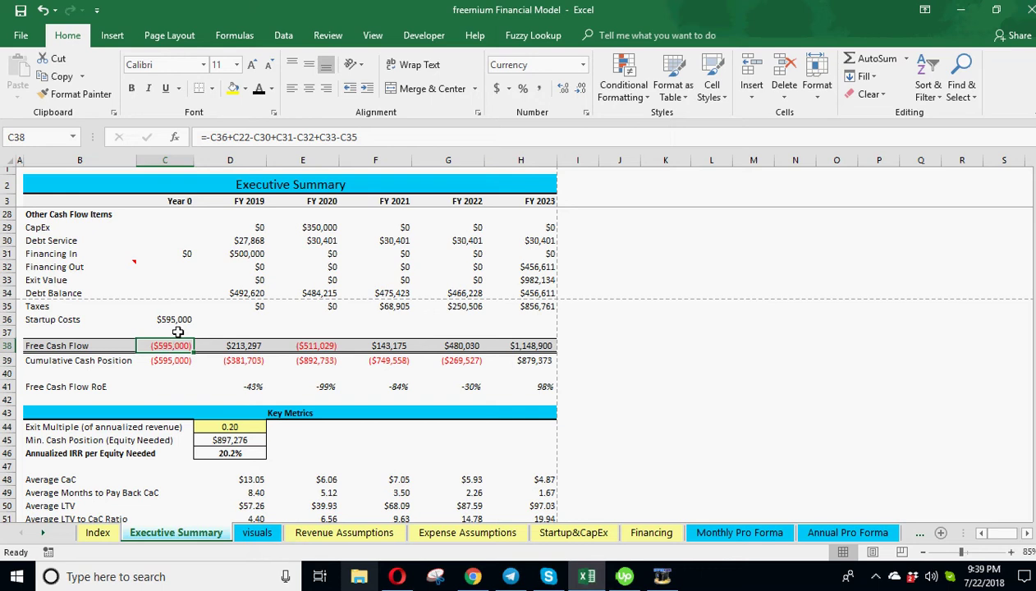
click(254, 344)
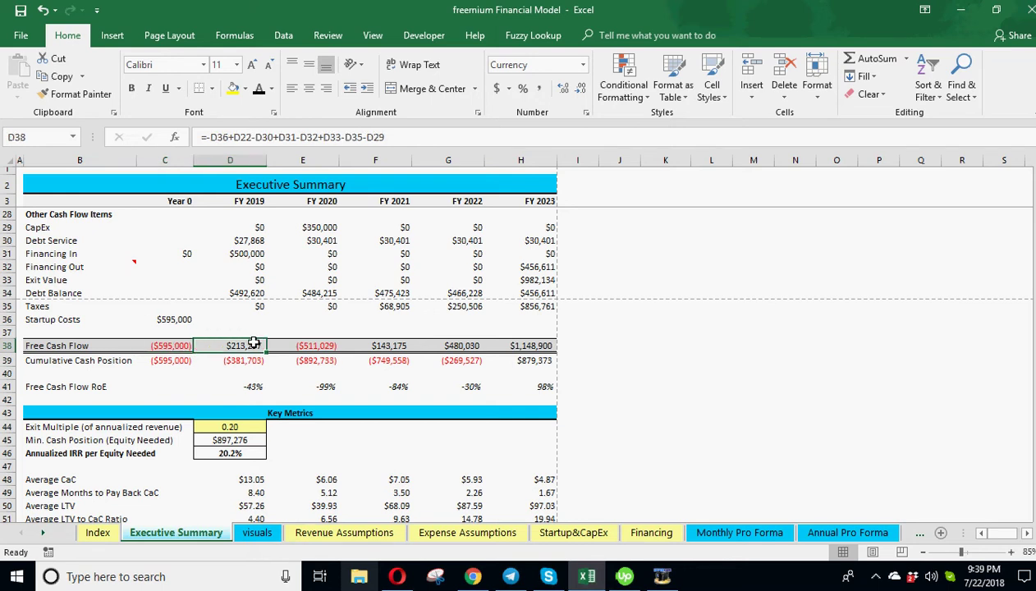
Step: Set the loan's First Payment Date on the Financing sheet to Jan-19
click(661, 532)
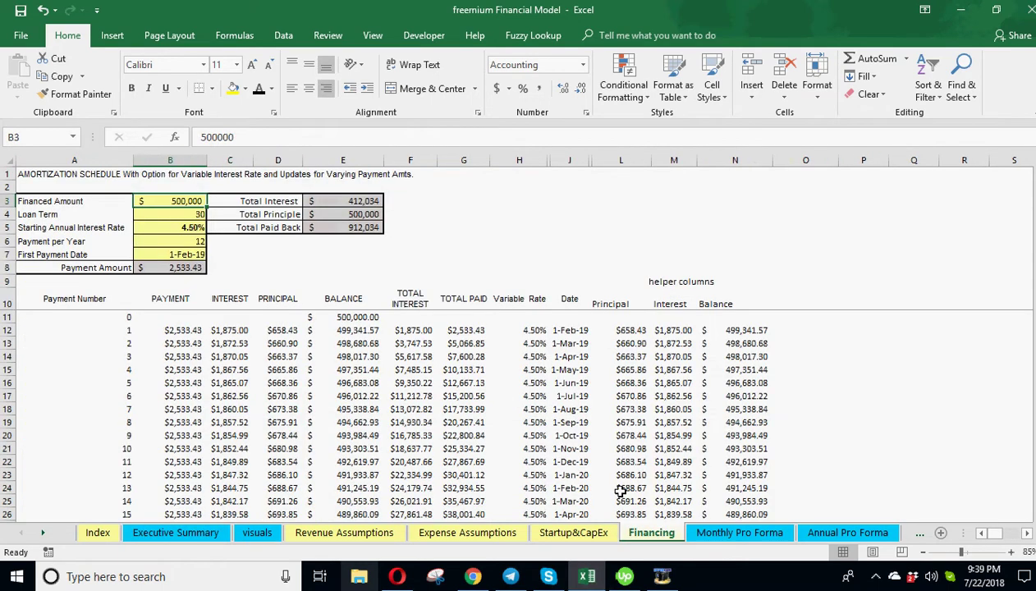
click(199, 261)
click(213, 255)
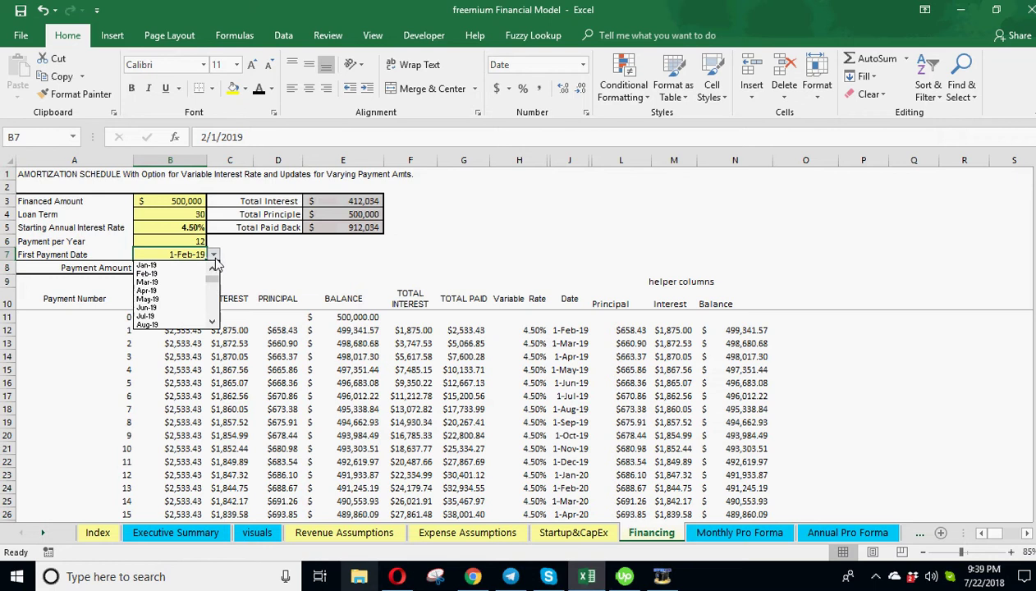
click(171, 265)
Step: Check the Executive Summary's Year 0 Financing In and Startup Costs against the Free Cash Flow for Year 0 and FY 2019
click(573, 538)
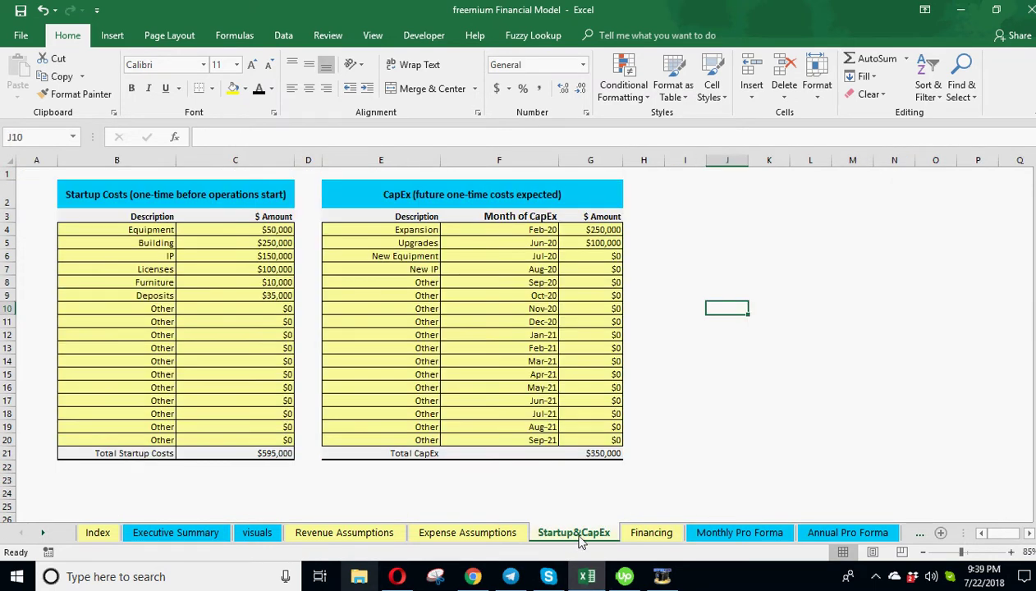
click(199, 532)
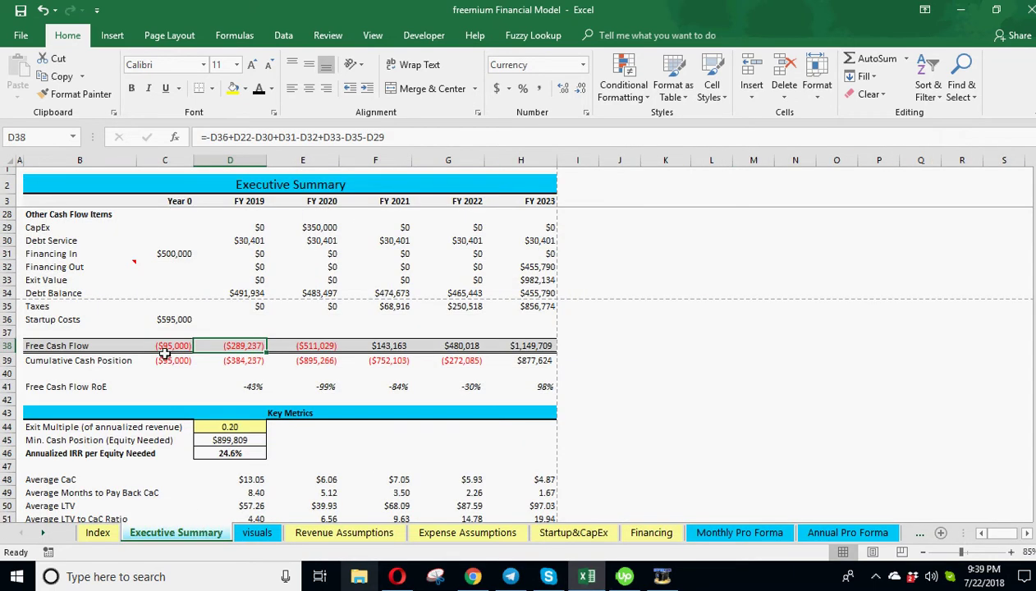
click(164, 319)
click(169, 254)
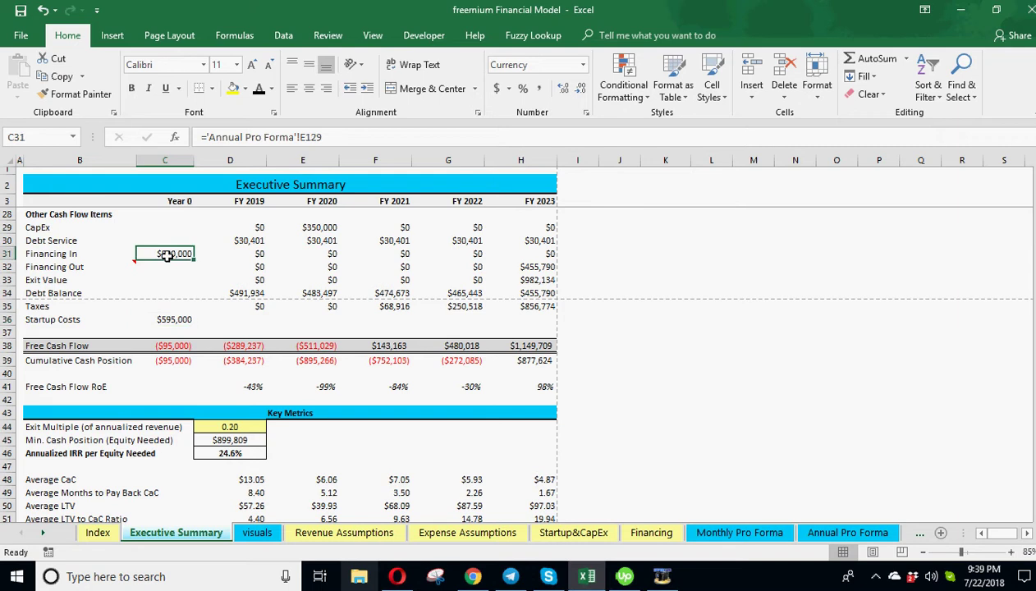
click(164, 318)
click(172, 343)
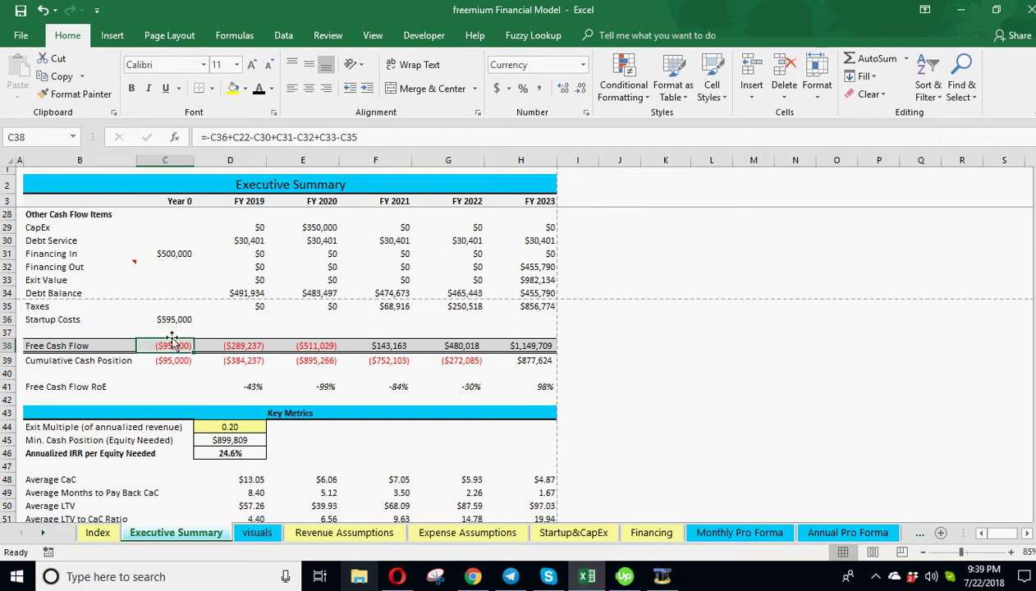
click(230, 345)
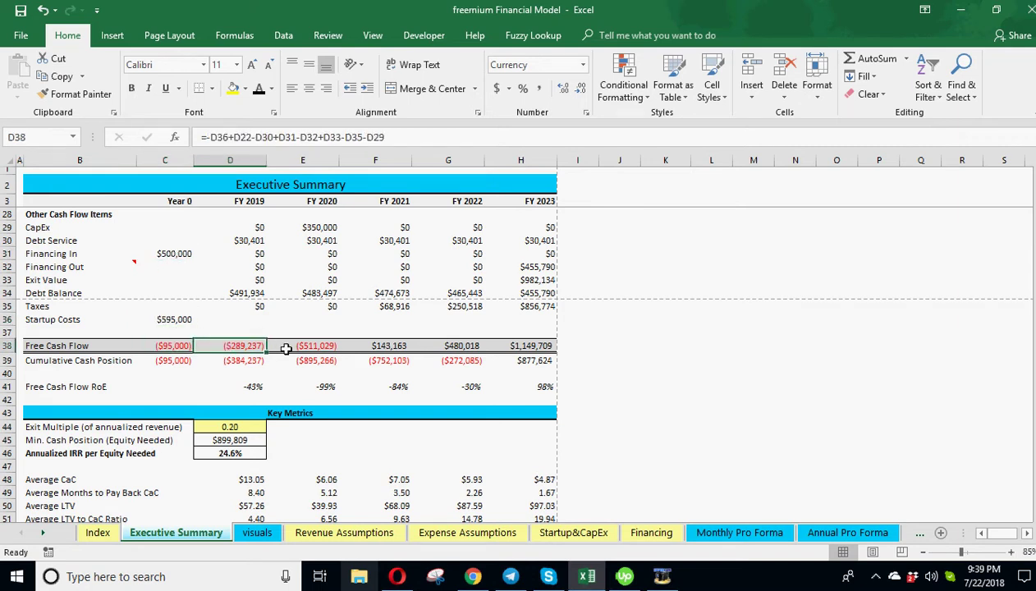
Step: Examine the Free Cash Flow RoE row and trace its FY 2019 formula to the Cumulative Cash Position and equity needed
scroll(289, 349, down, 1)
scroll(289, 349, down, 1)
scroll(261, 346, up, 1)
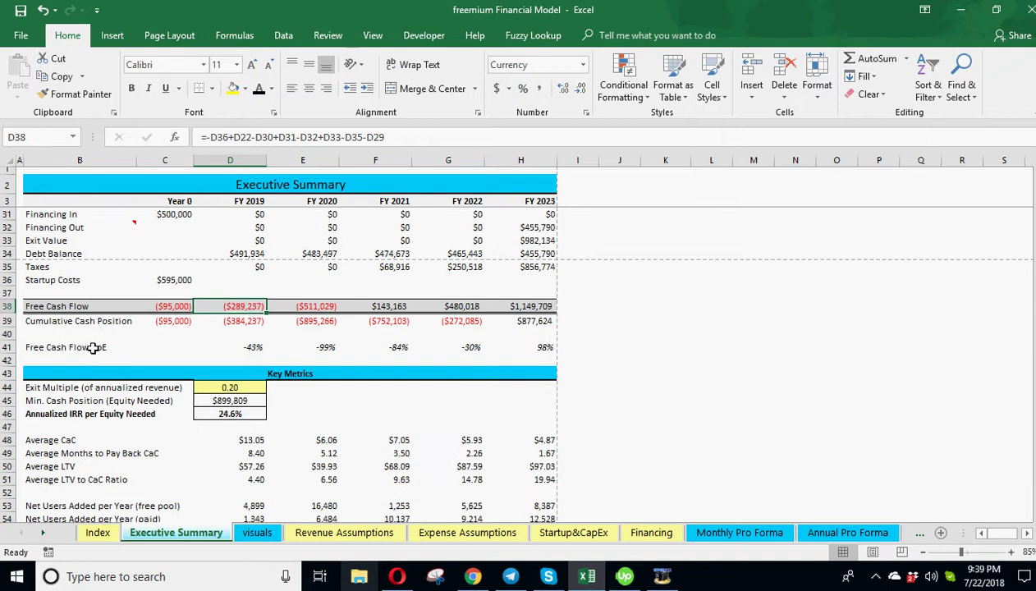
click(84, 350)
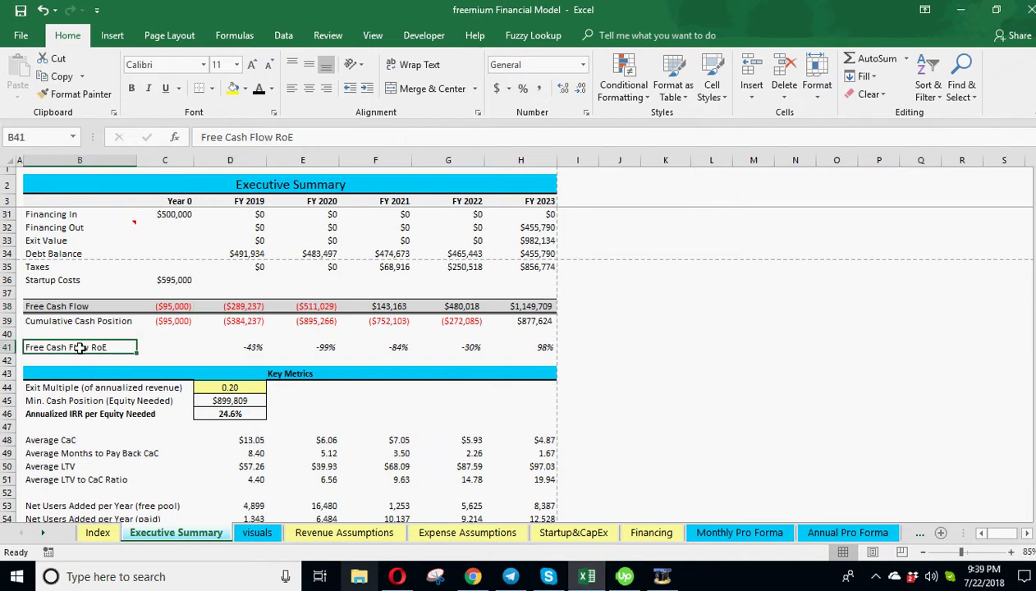
click(244, 349)
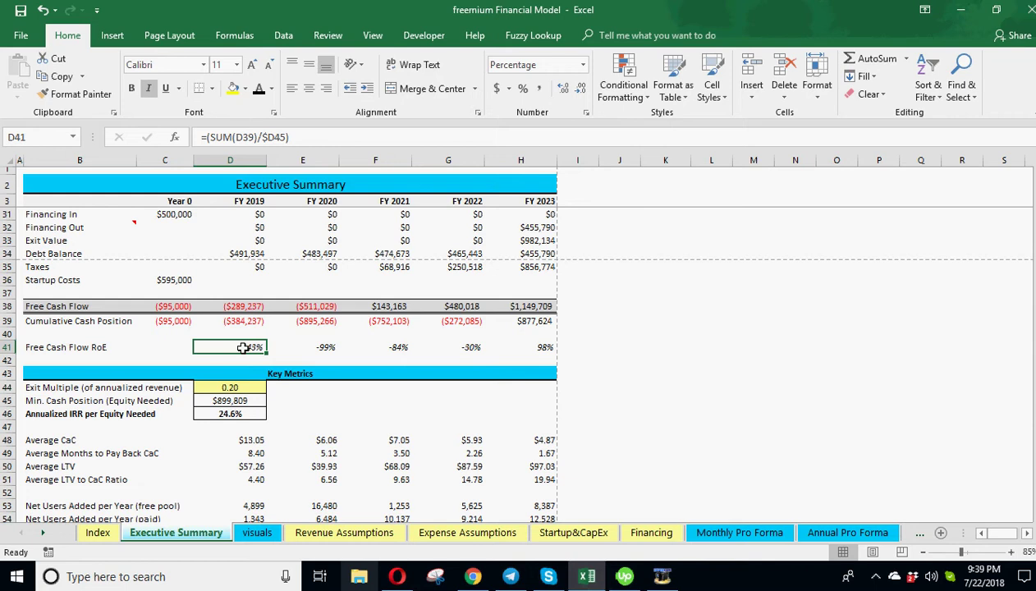
scroll(418, 332, up, 2)
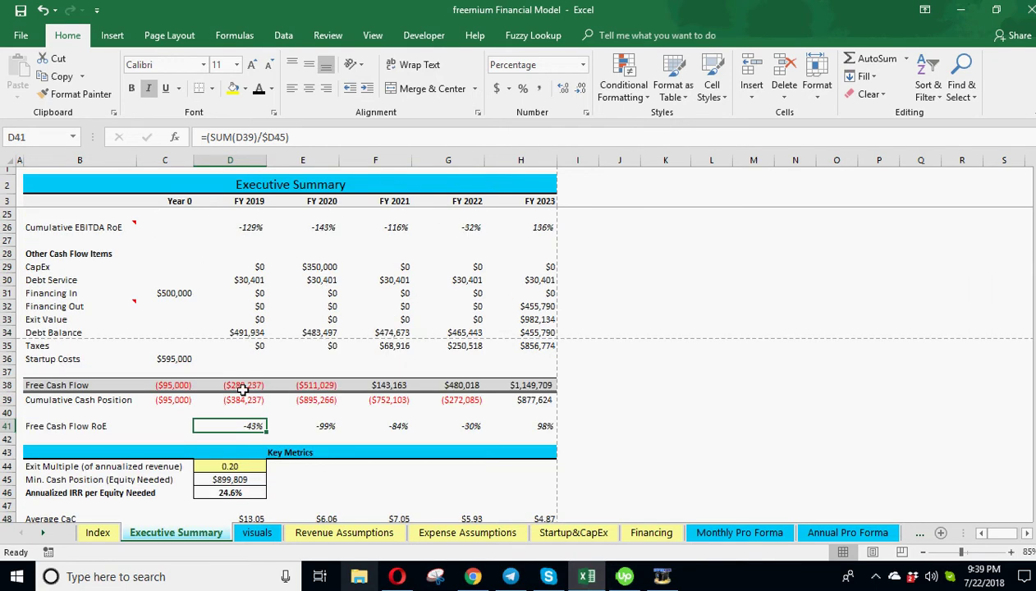
scroll(289, 362, down, 2)
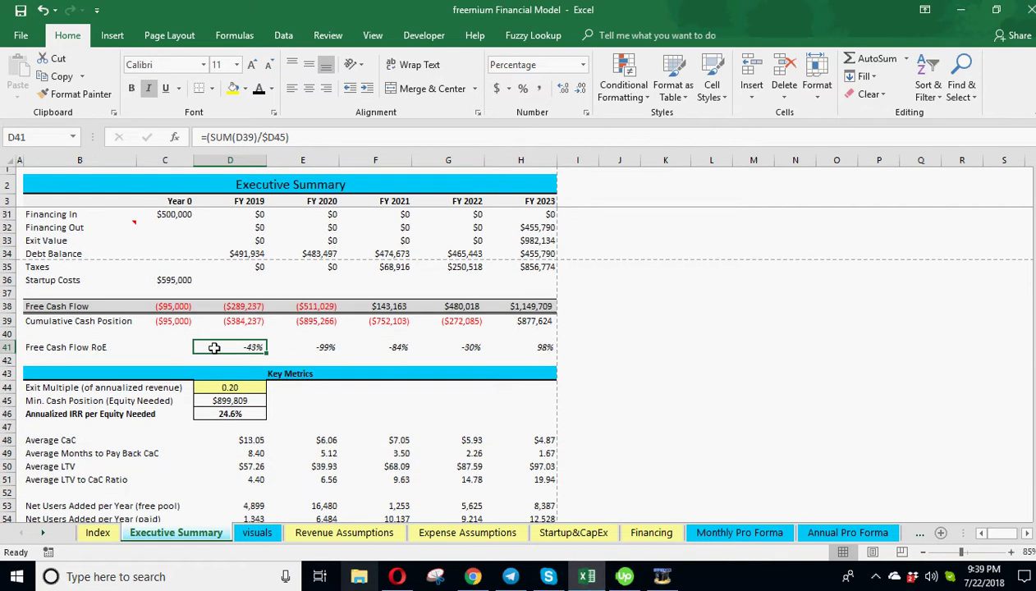
Step: Review Free Cash Flow RoE year by year through FY 2023 against the Min. Cash Position (Equity Needed) formula
click(287, 348)
click(365, 345)
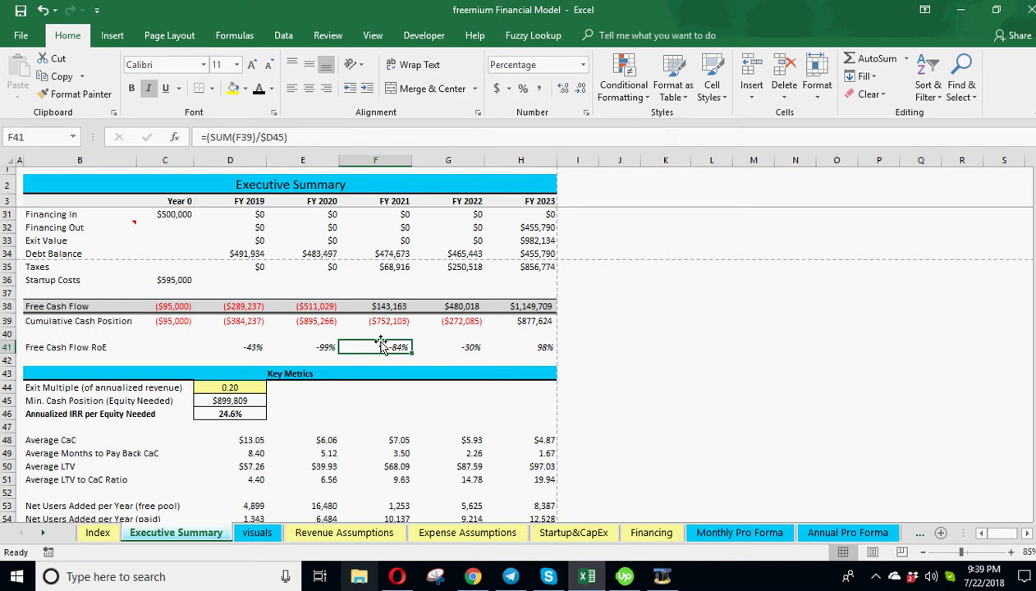
click(234, 401)
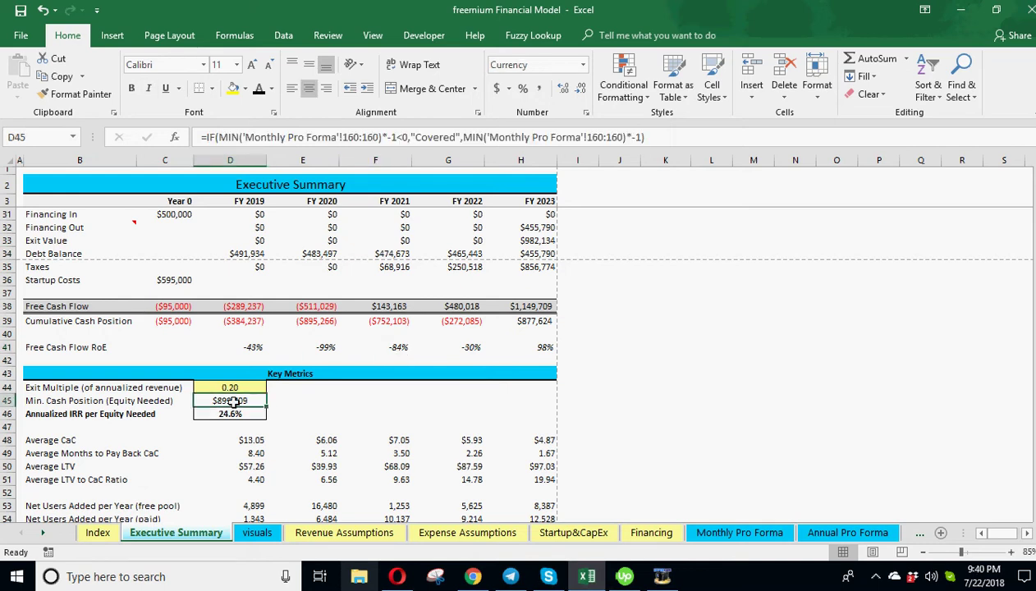
click(250, 347)
click(322, 345)
click(386, 345)
click(465, 345)
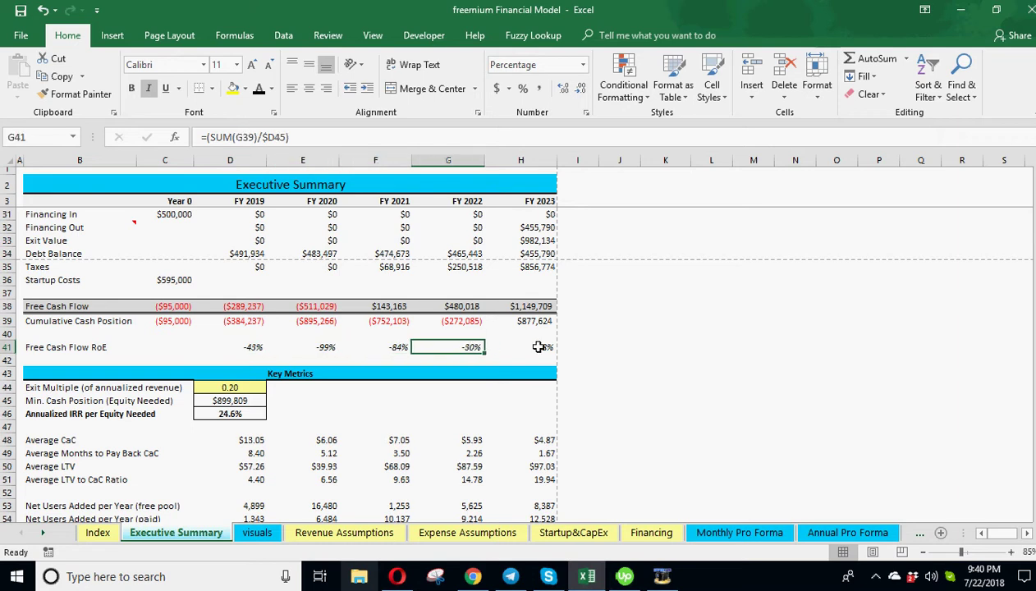
click(526, 347)
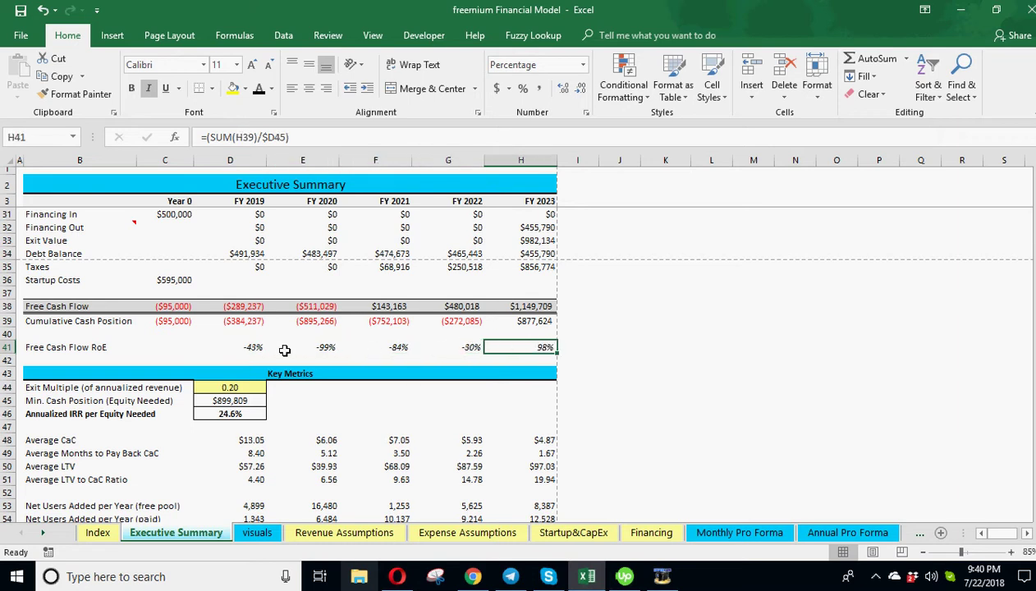
Step: Trace the FY 2023 Free Cash Flow RoE formula to its Cumulative Cash Position and check the Exit Multiple input
click(257, 347)
click(535, 349)
double_click(526, 348)
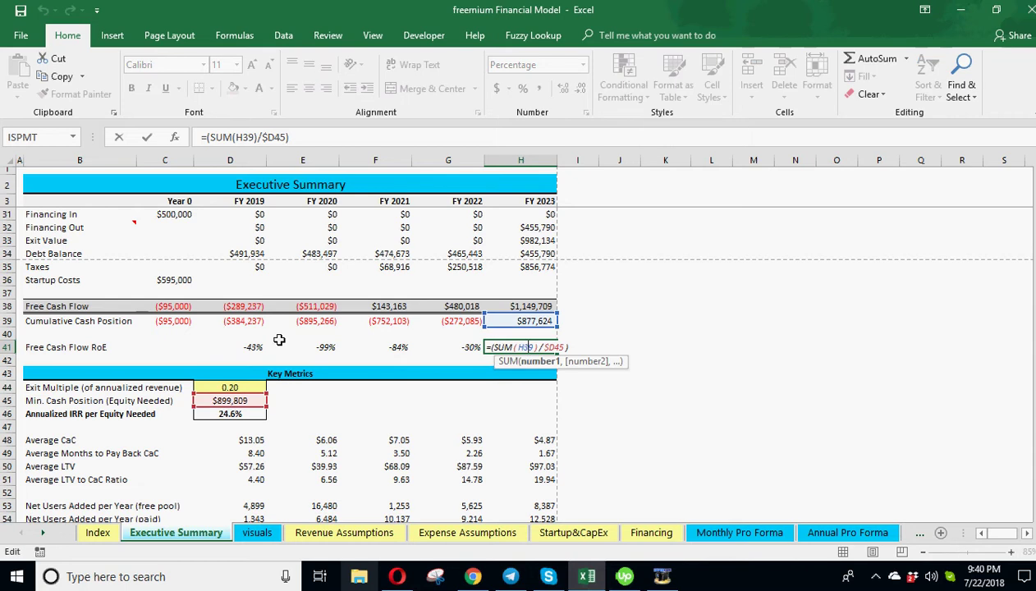
click(532, 323)
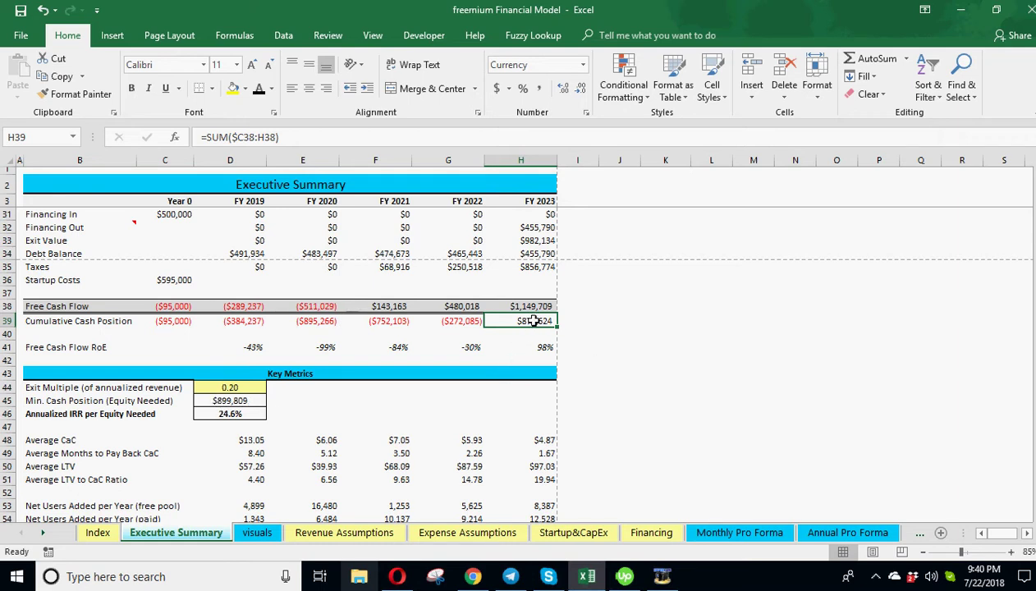
click(227, 386)
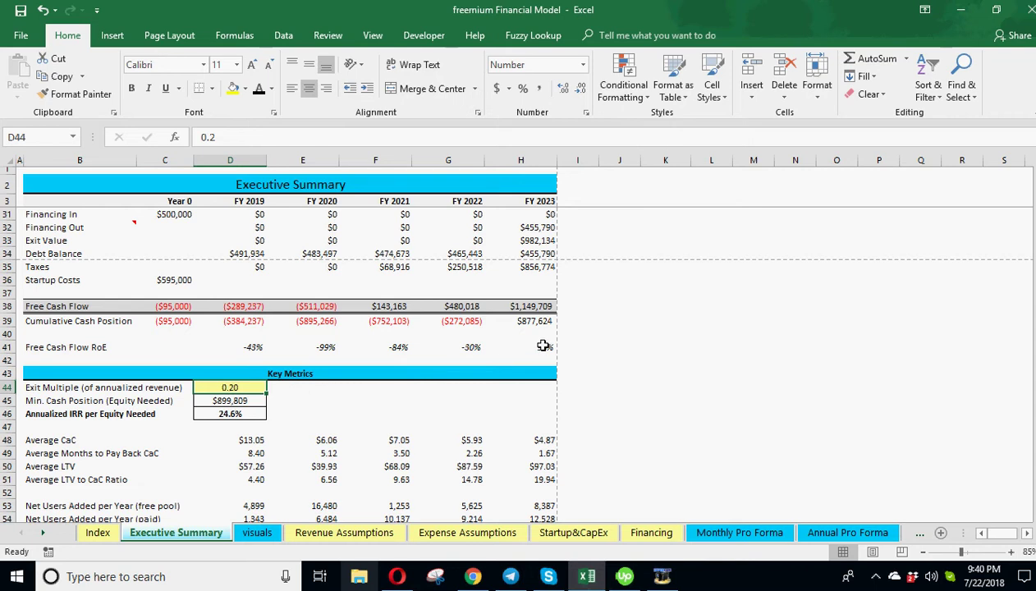
click(532, 323)
click(526, 348)
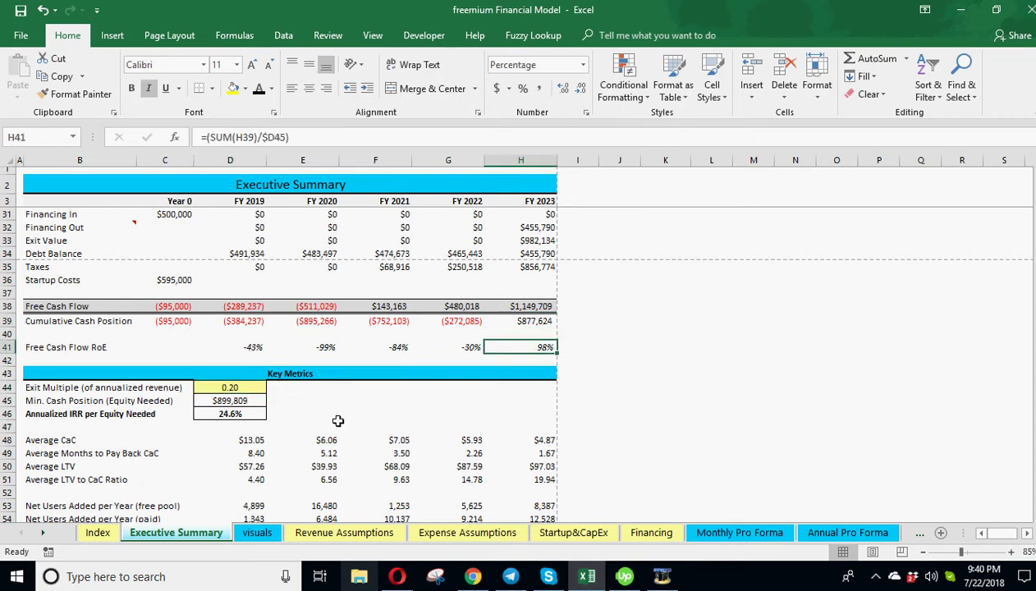
Step: Inspect the Annualized IRR per Equity Needed formula's cash flow range and the Min. Cash Position formula above it
scroll(337, 421, down, 2)
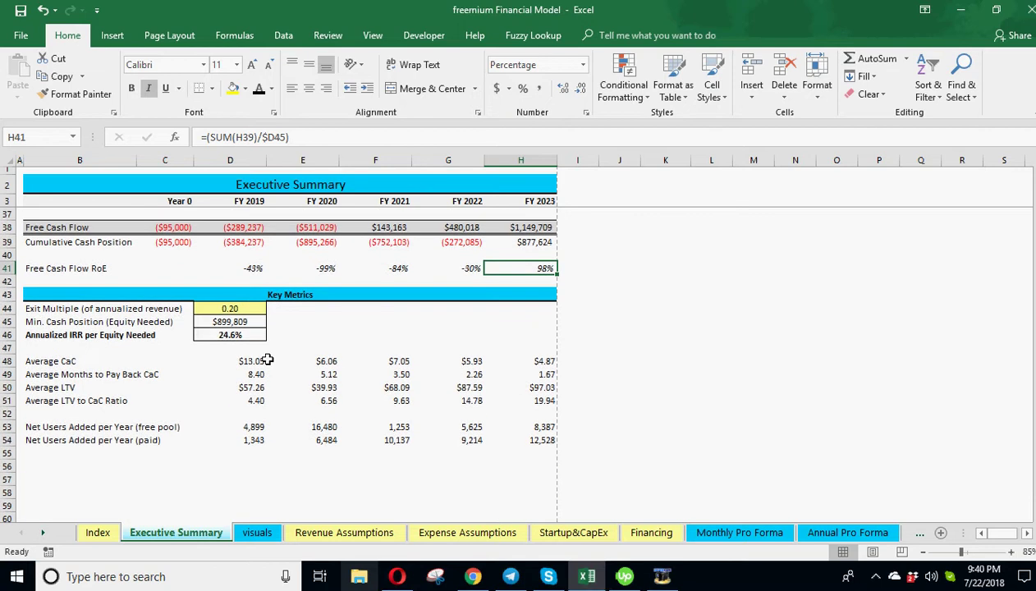
click(107, 332)
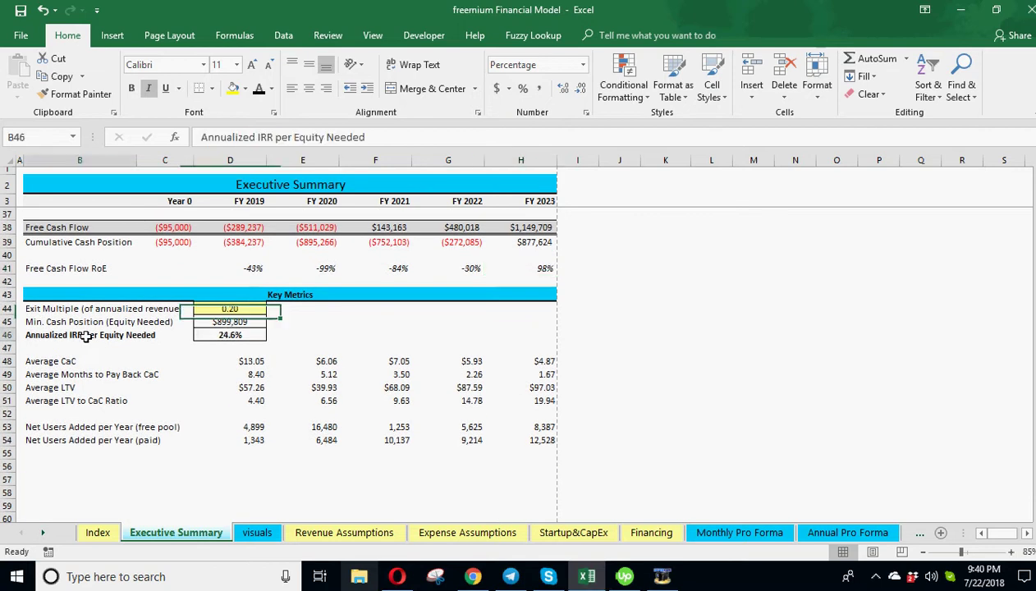
double_click(220, 335)
key(Return)
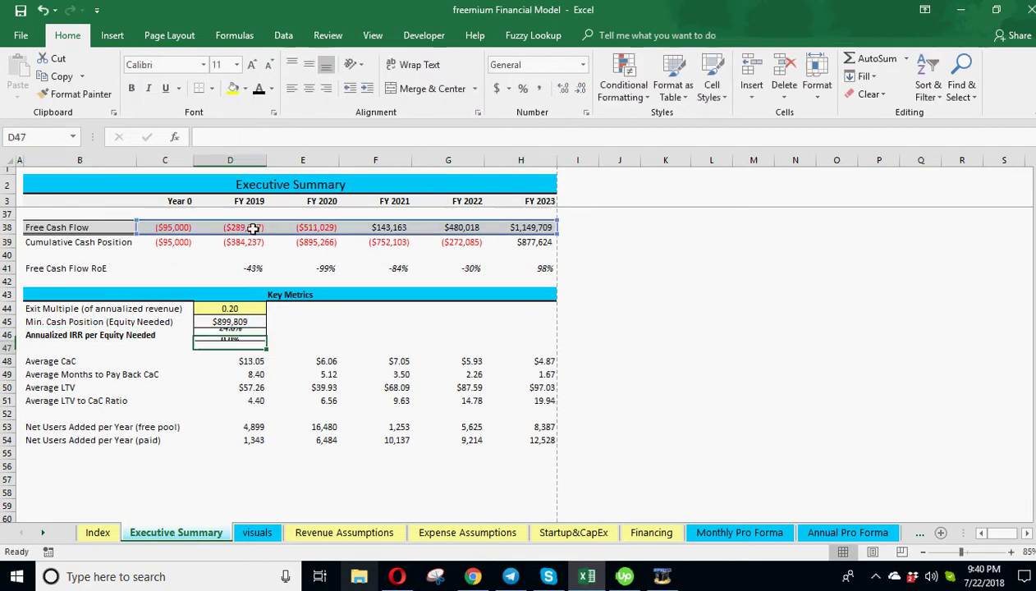
click(233, 322)
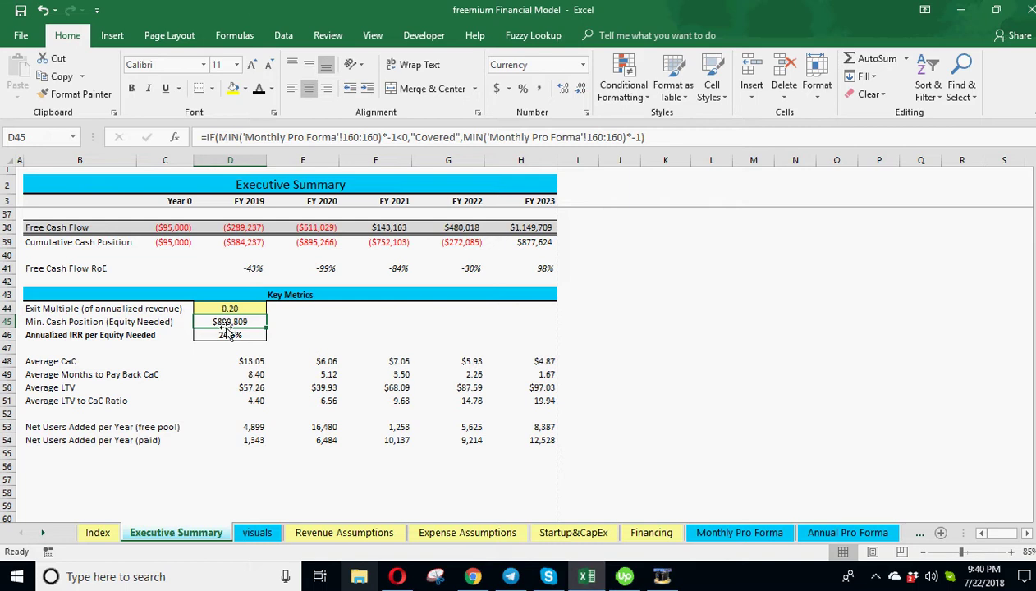
Step: Compare the Free Cash Flow row, especially Year 0 through FY 2020, with the Min. Cash Position (Equity Needed)
drag(173, 228, 561, 242)
drag(164, 227, 515, 228)
click(249, 322)
mouse_move(170, 228)
mouse_down()
mouse_move(310, 227)
mouse_move(169, 227)
mouse_up()
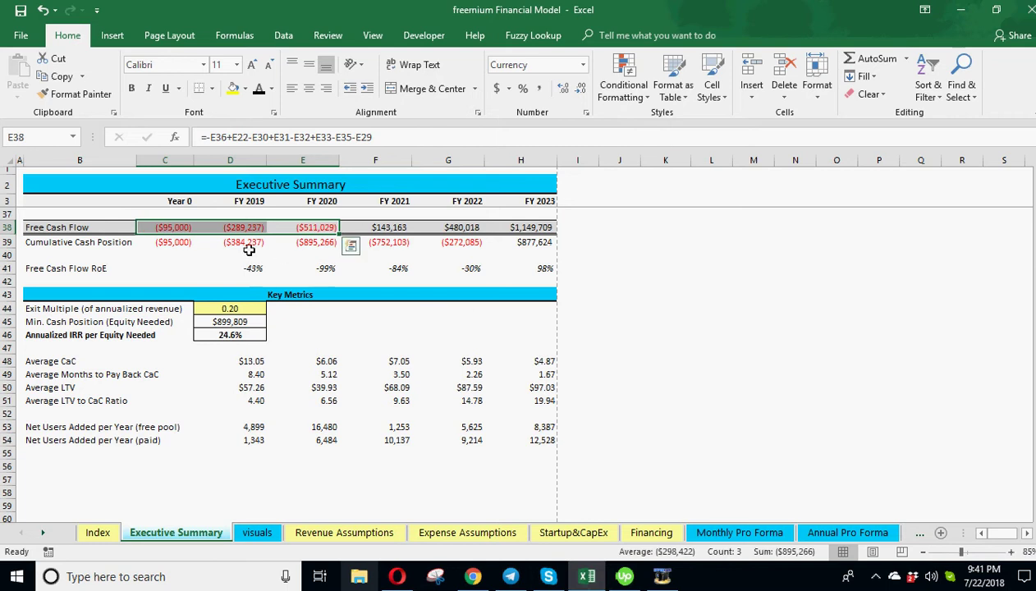
click(173, 228)
click(239, 228)
click(301, 228)
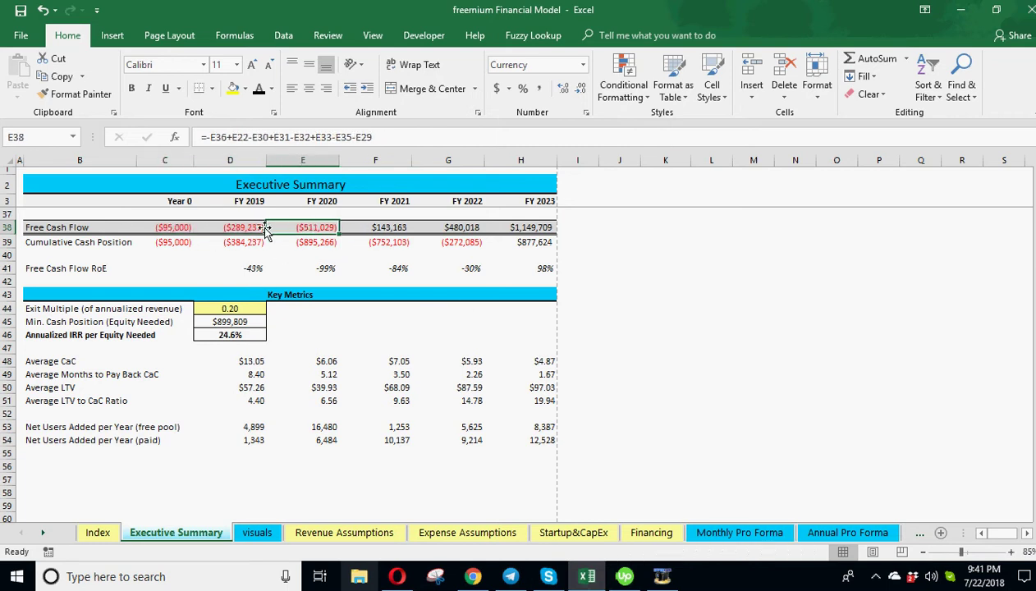
Step: Find the month with the lowest Cumulative Cash Position After Taxes on the Monthly Pro Forma sheet
click(739, 532)
scroll(510, 427, down, 4)
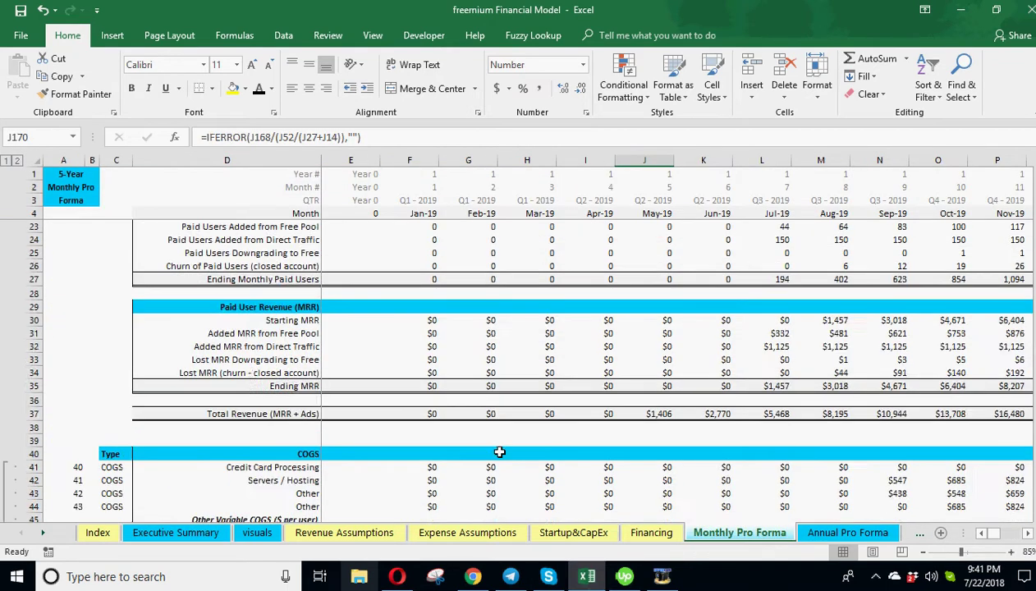
scroll(499, 453, down, 20)
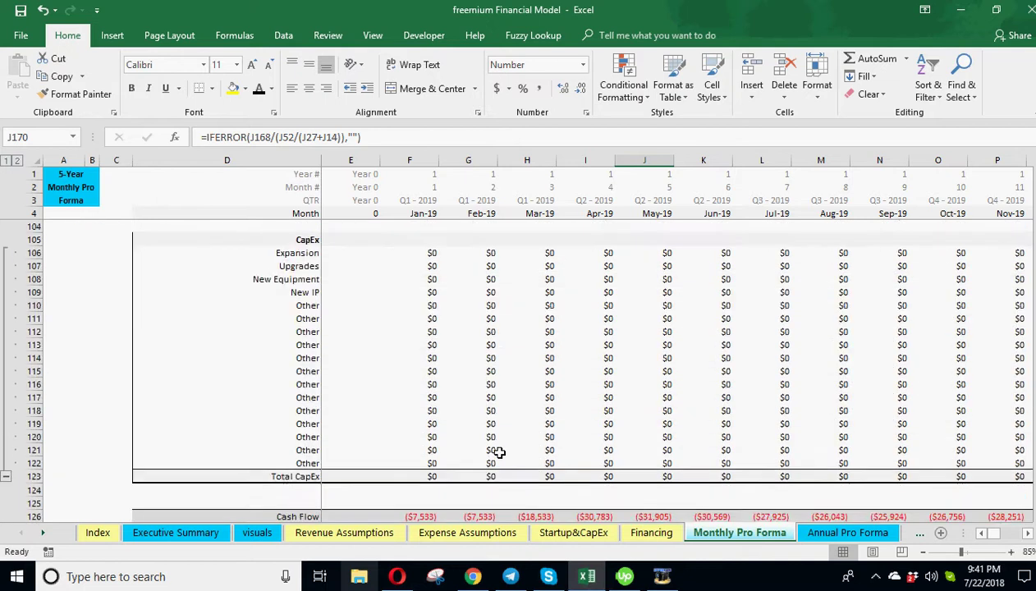
scroll(499, 452, down, 10)
scroll(499, 452, down, 5)
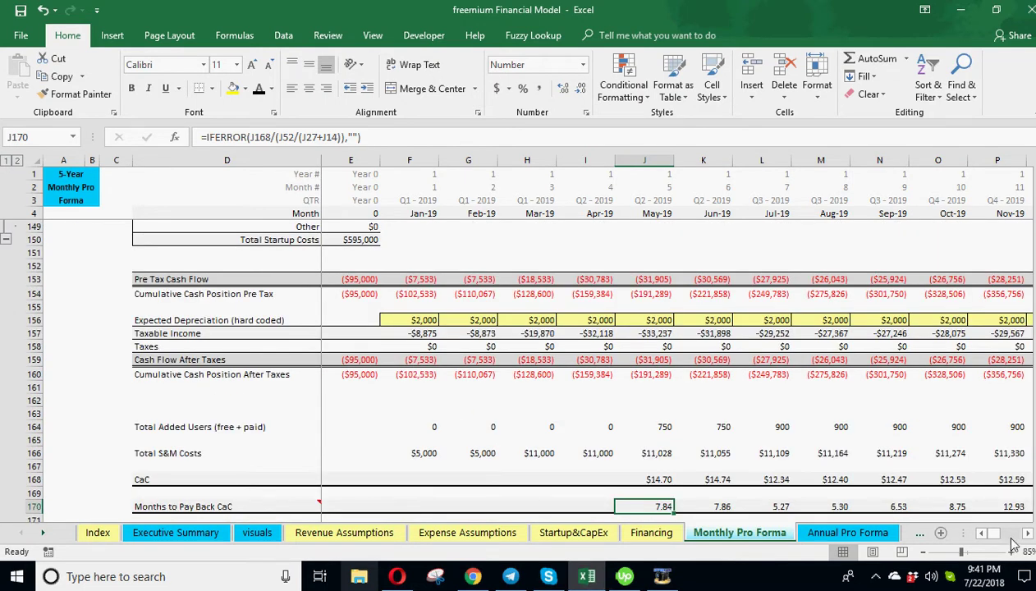
drag(1027, 534, 1028, 533)
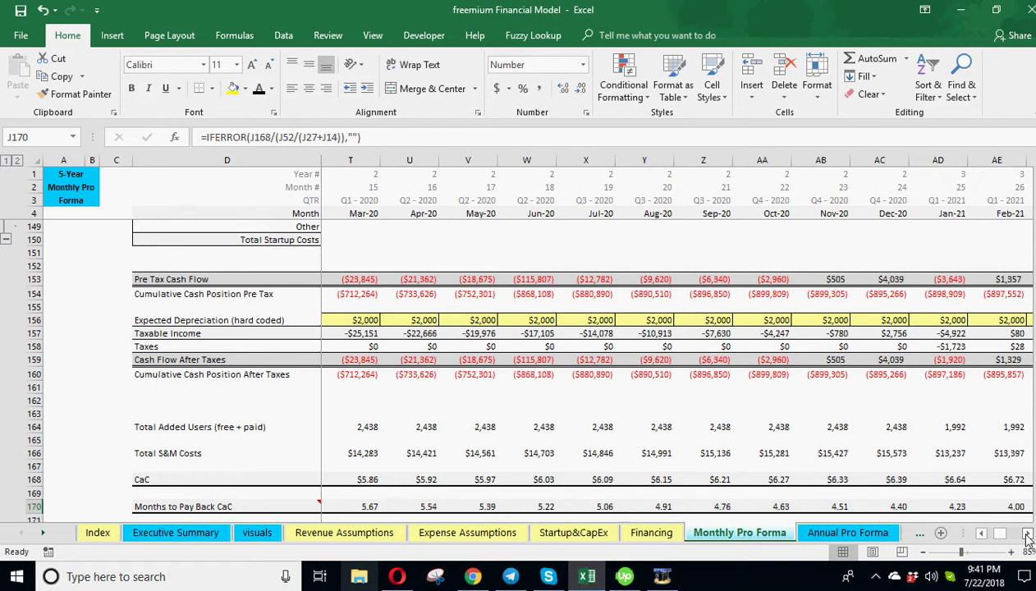
click(826, 375)
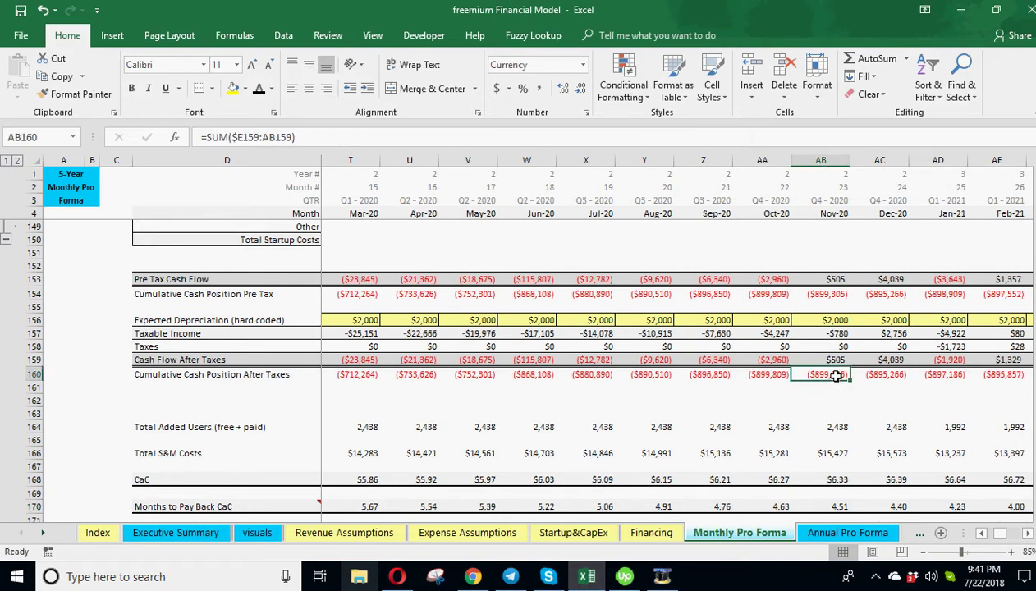
click(761, 375)
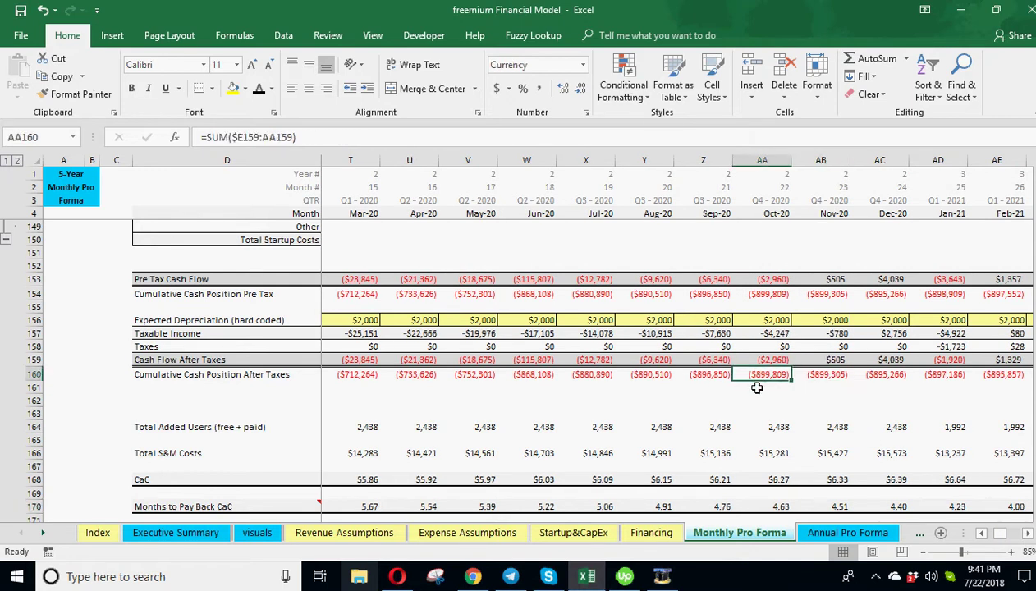
click(704, 377)
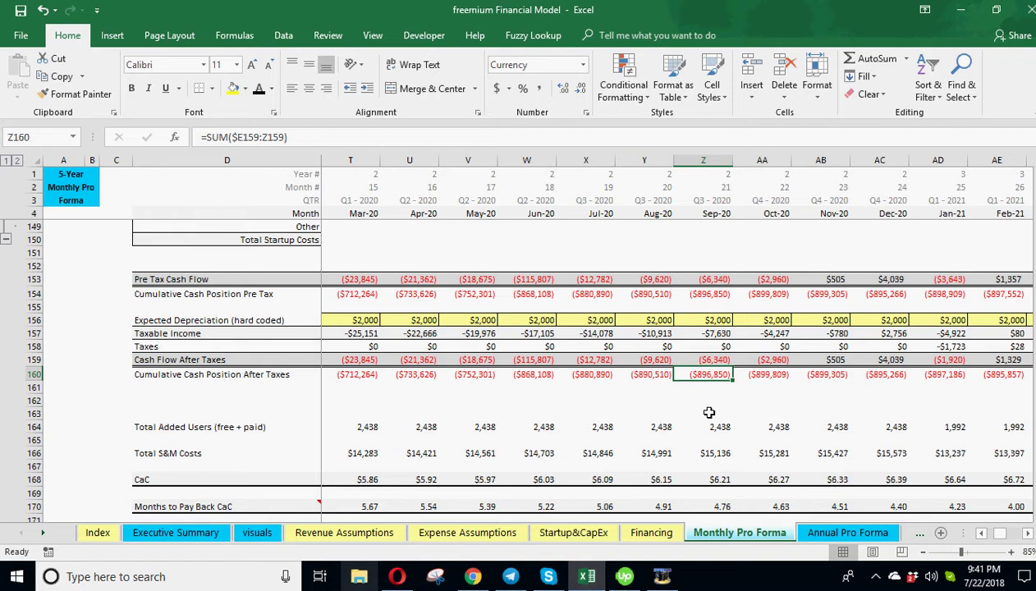
click(763, 379)
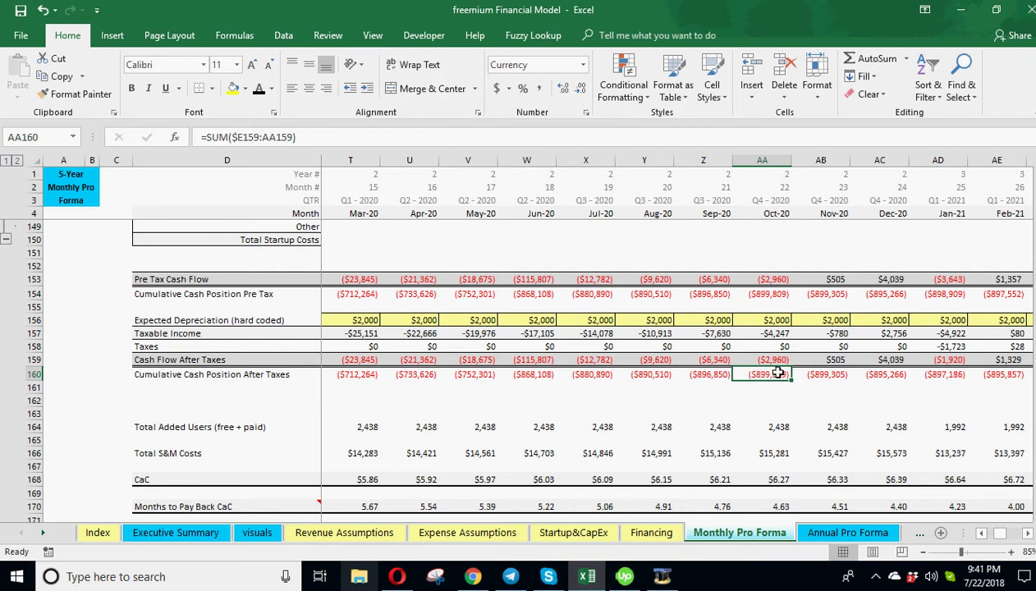
Step: Compare the Executive Summary's equity needed with the Free Cash Flow RoE and Free Cash Flow rows
click(167, 536)
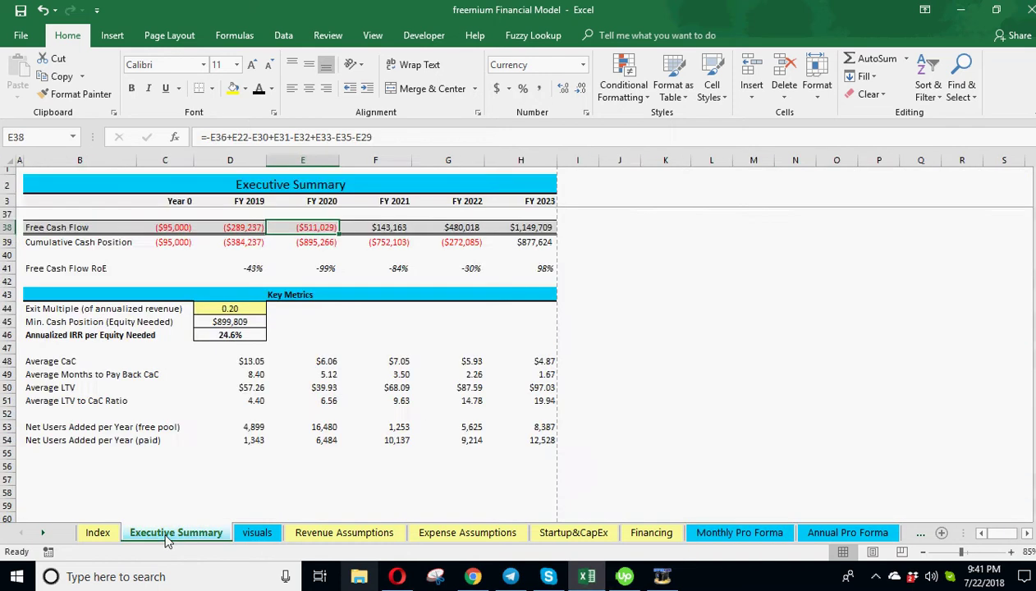
click(233, 322)
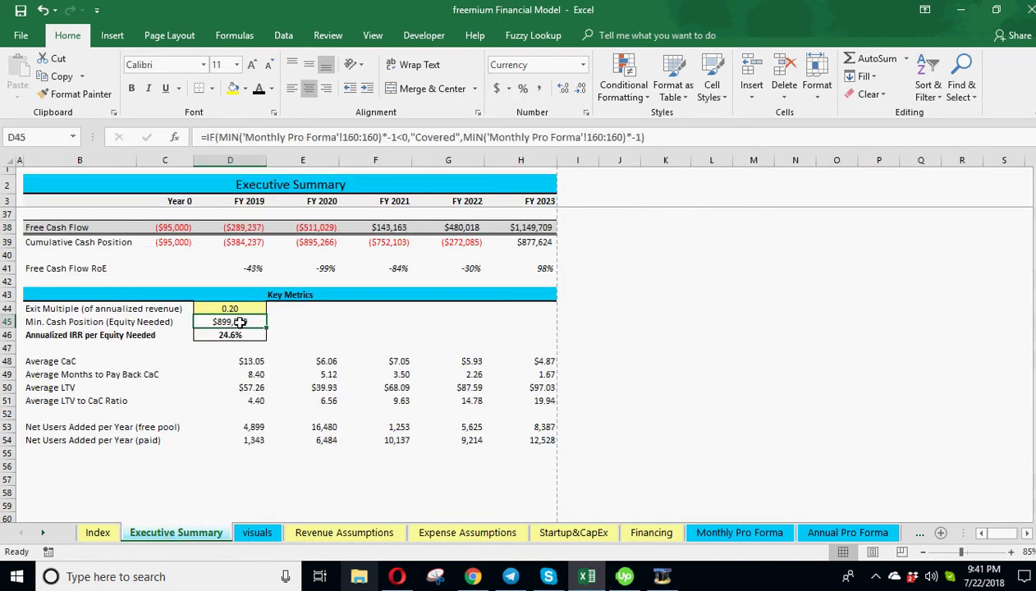
scroll(250, 495, up, 1)
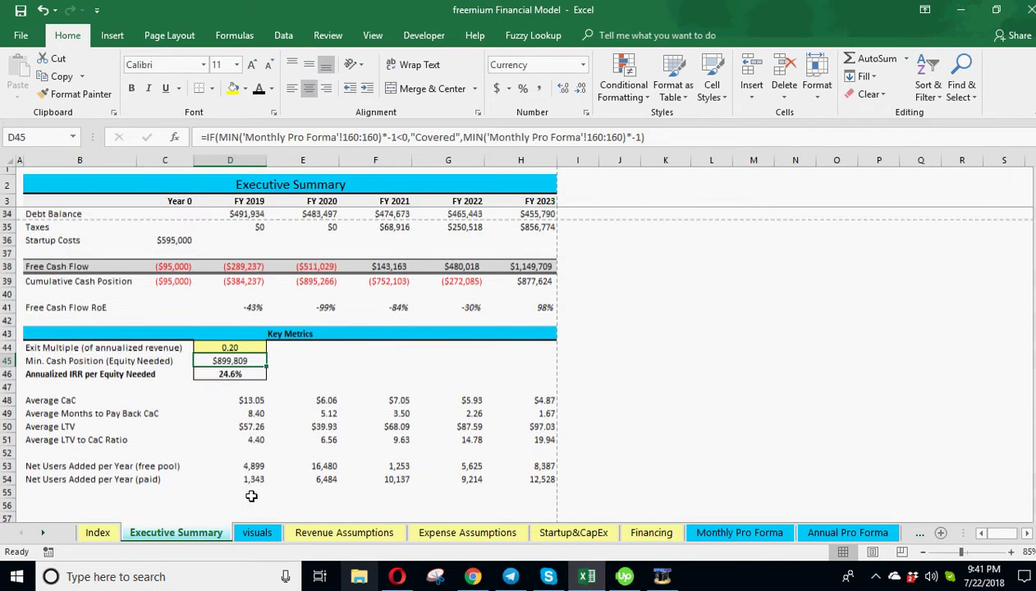
drag(254, 308, 530, 308)
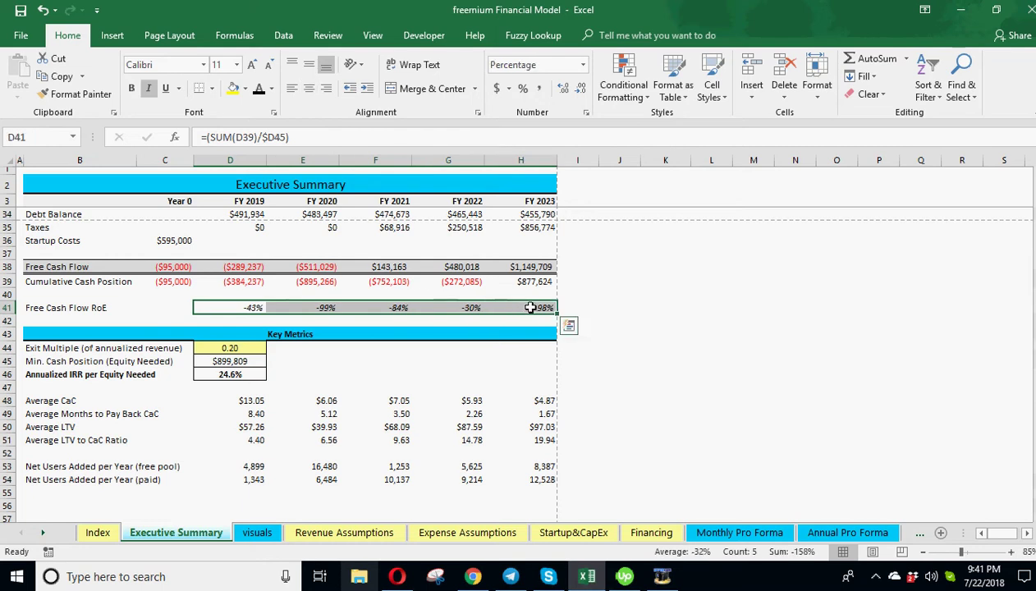
drag(527, 267, 255, 267)
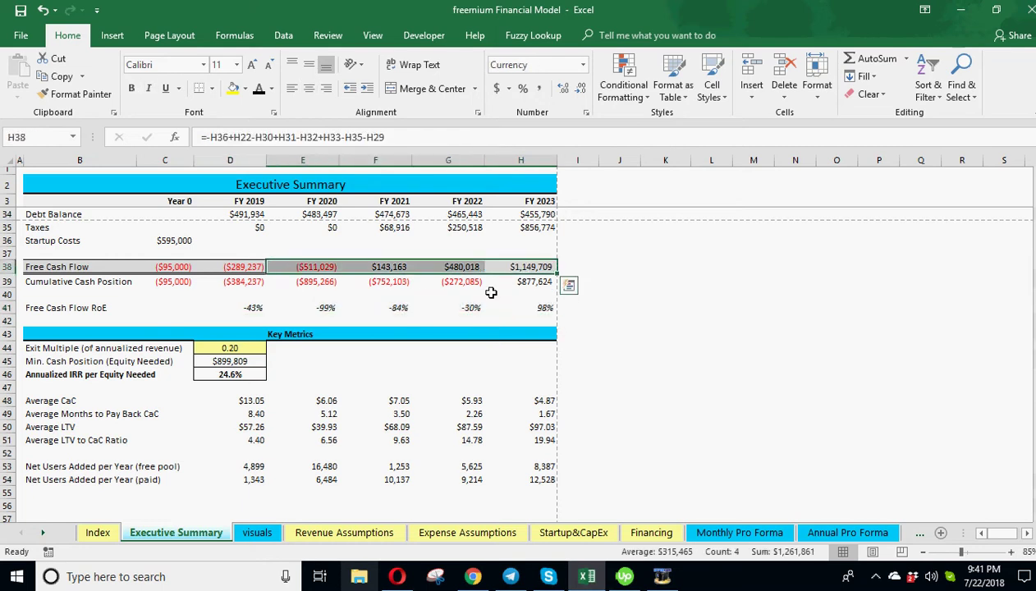
click(532, 309)
Step: Check the Annualized IRR formula against the Year 0 to FY 2023 Free Cash Flow and the equity needed
click(223, 374)
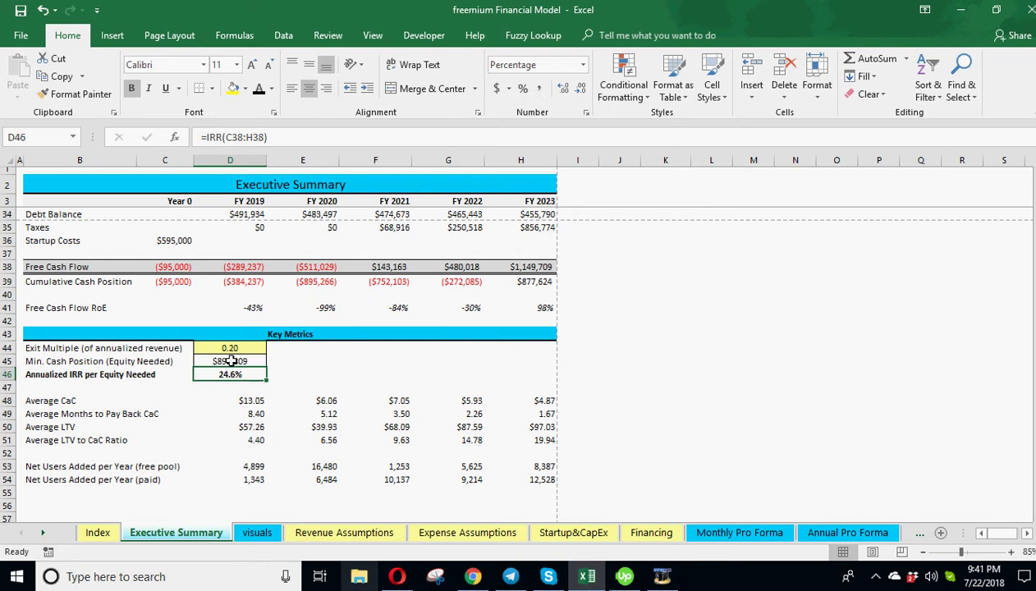
click(229, 361)
drag(171, 267, 319, 267)
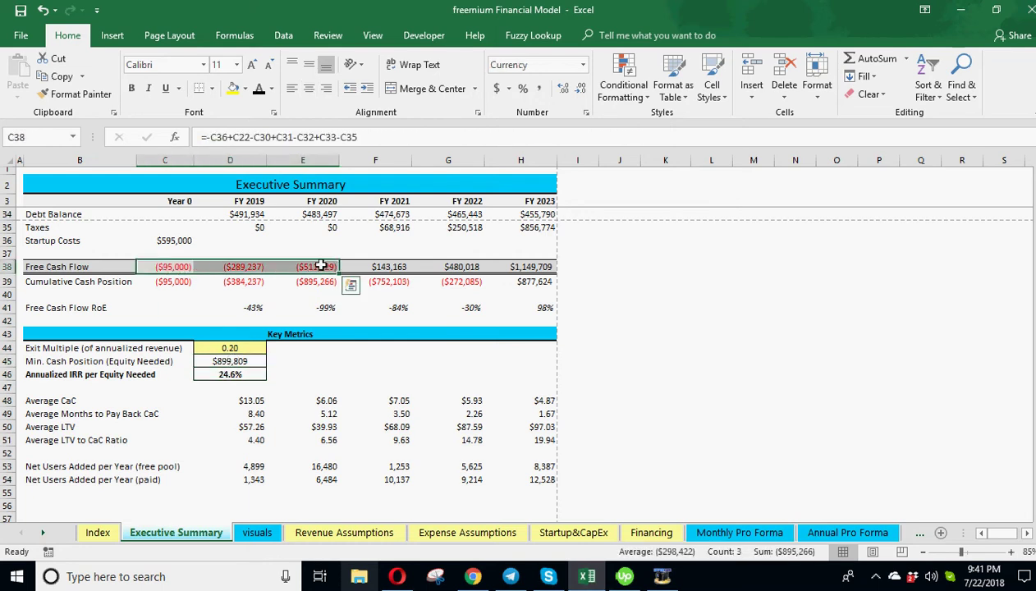
drag(164, 267, 318, 266)
drag(534, 267, 174, 267)
click(247, 374)
Step: Examine the FY 2019 formulas for Average CaC, Months to Pay Back CaC, LTV and LTV to CaC Ratio
scroll(220, 418, down, 2)
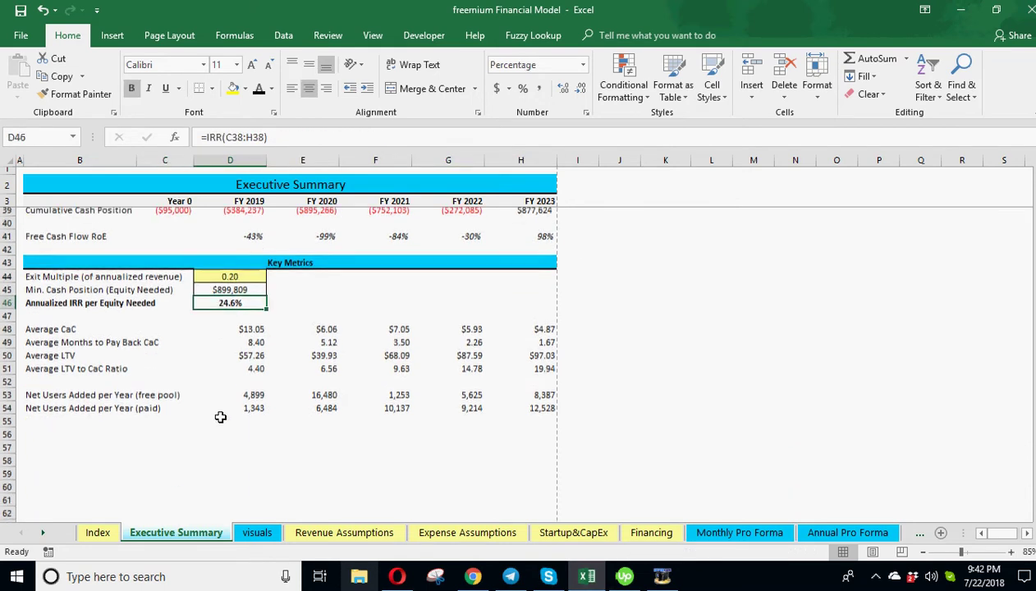
scroll(220, 417, down, 1)
drag(76, 319, 551, 361)
click(251, 321)
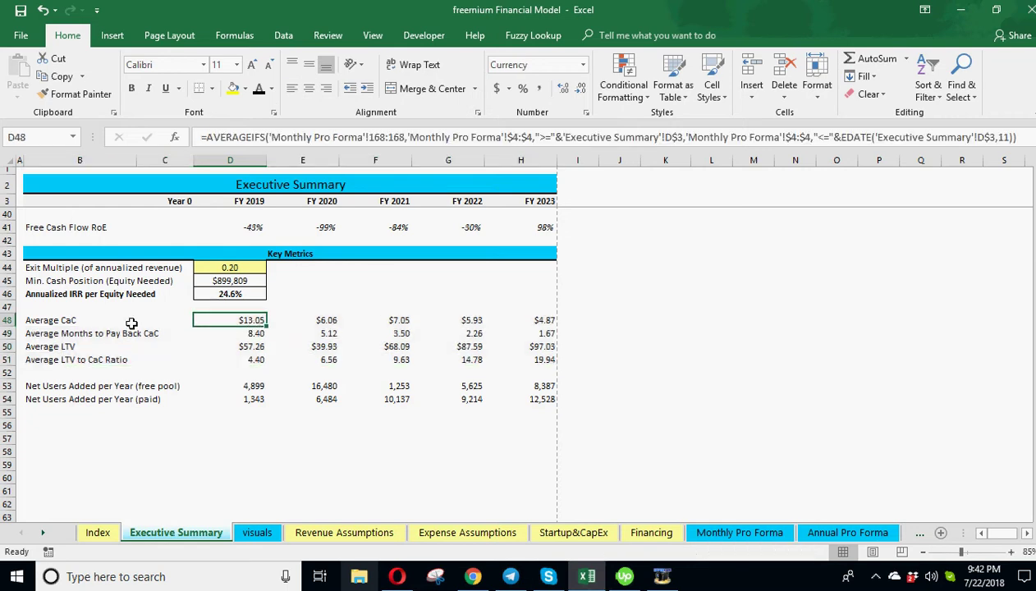
click(81, 320)
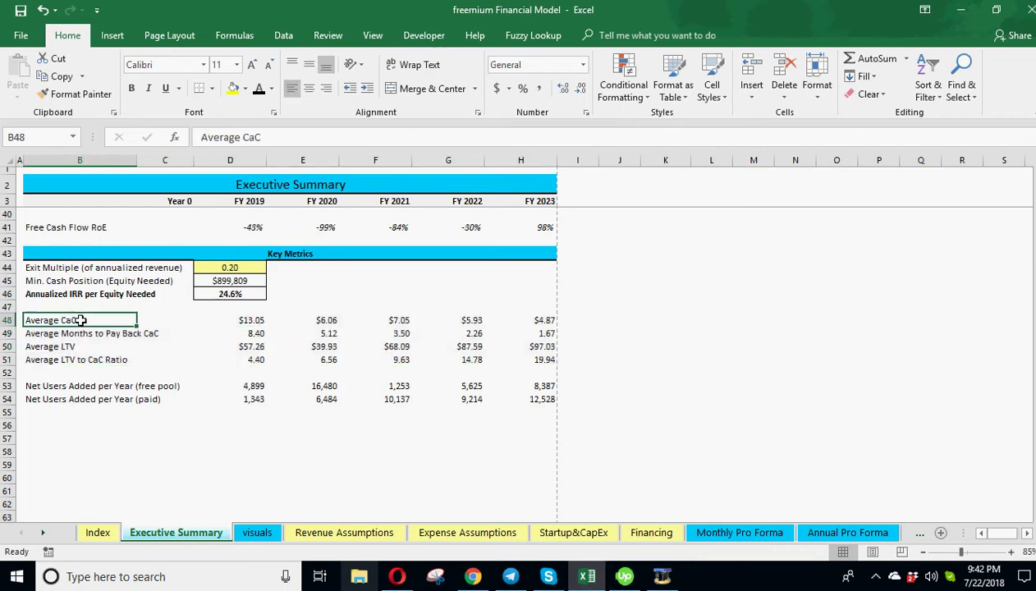
click(250, 322)
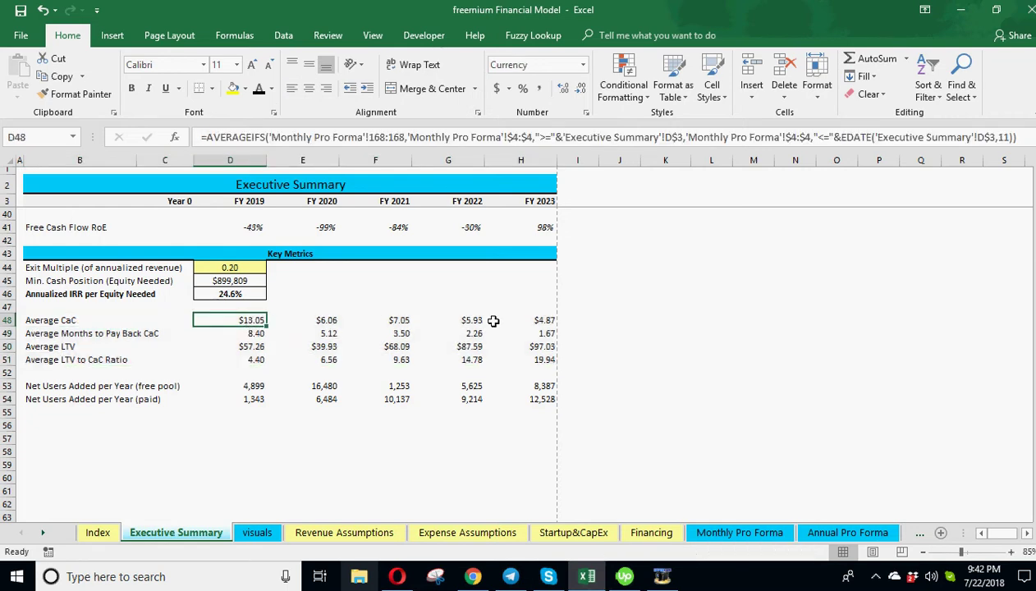
click(249, 333)
click(251, 346)
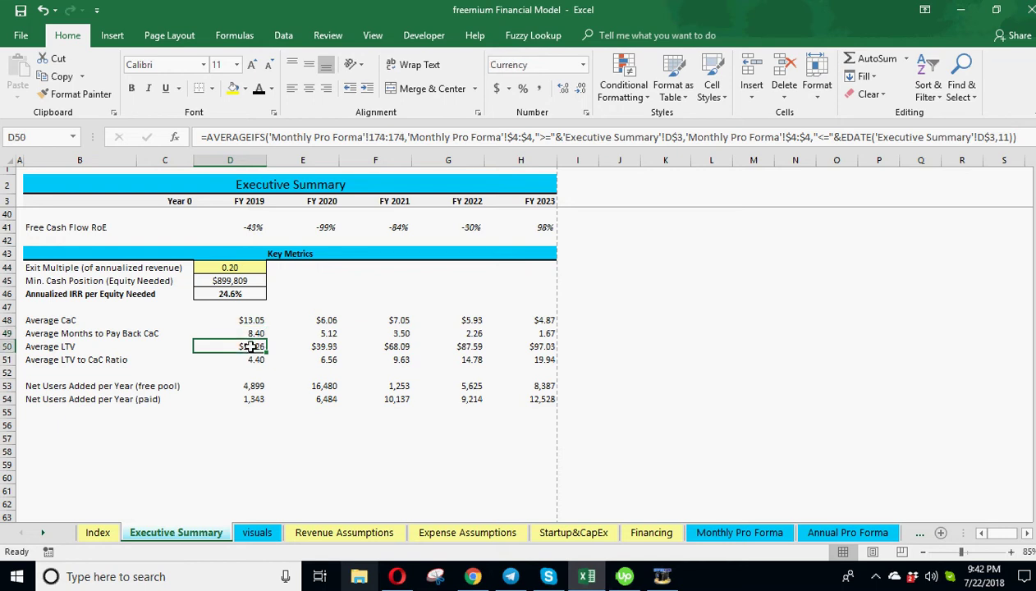
click(256, 360)
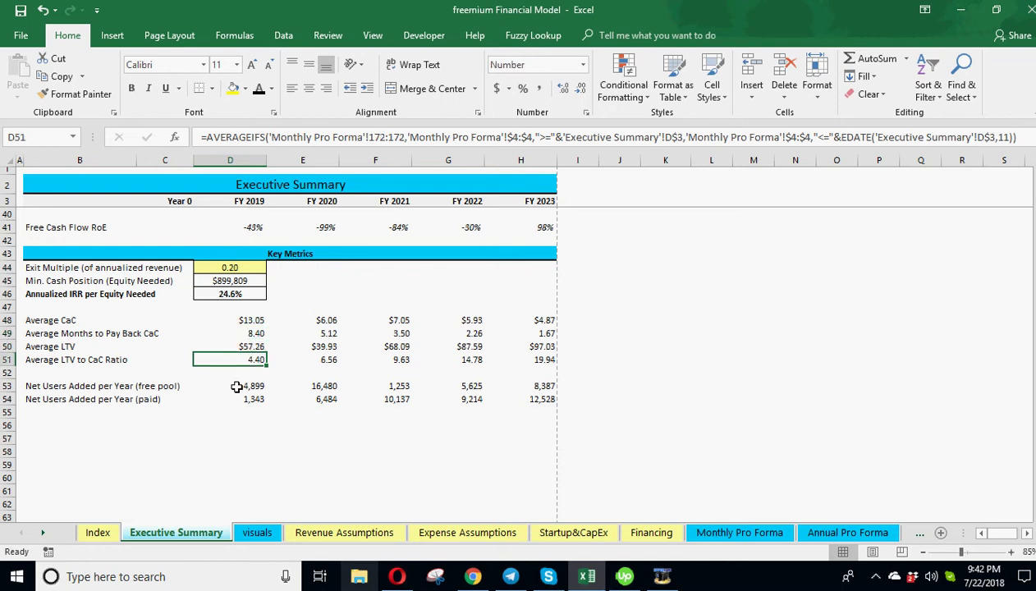
Step: Examine the Net Users Added per Year rows for the free pool and paid users from FY 2019 to FY 2023
mouse_move(251, 388)
mouse_down()
mouse_move(253, 403)
mouse_move(257, 387)
mouse_move(529, 388)
mouse_move(261, 400)
mouse_up()
click(255, 383)
click(256, 400)
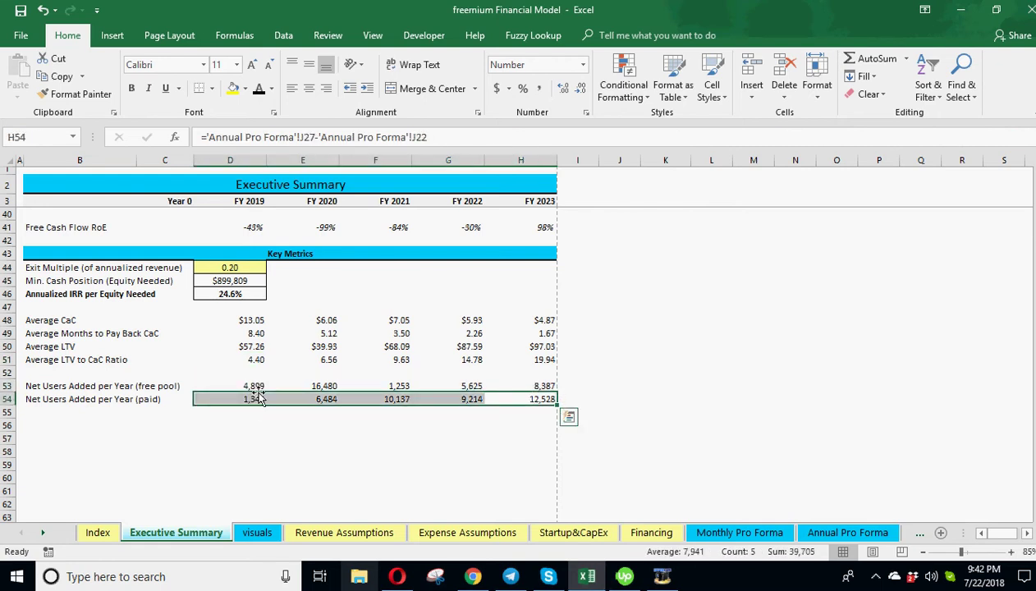
click(120, 451)
scroll(127, 475, up, 4)
scroll(128, 475, up, 8)
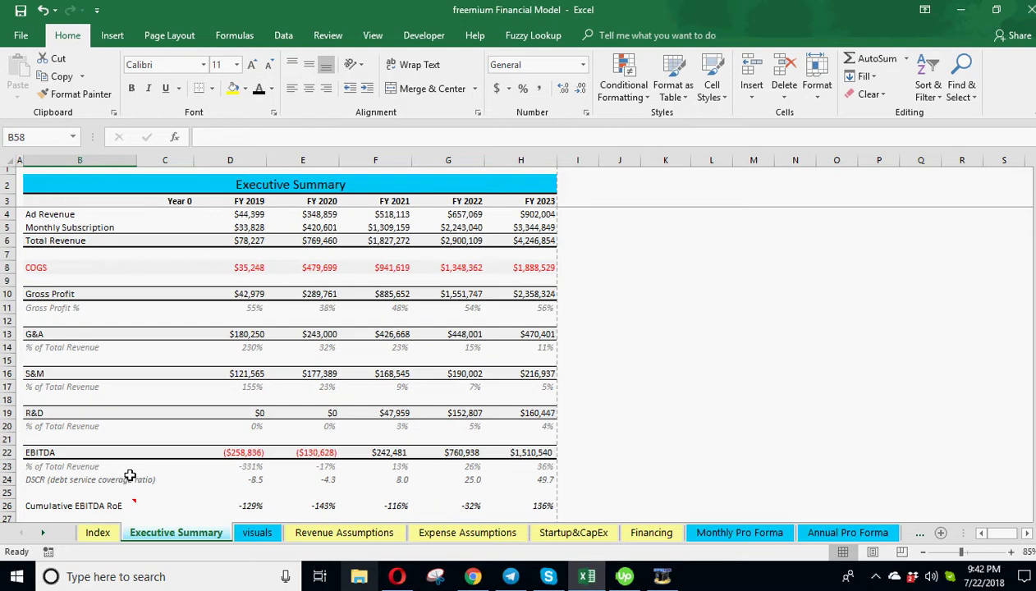
Step: Review the visuals sheet's charts for financial projections, cash disbursements, average CaC, CaC payback, LTV per user and LTV to CaC ratio
click(257, 533)
scroll(400, 394, up, 15)
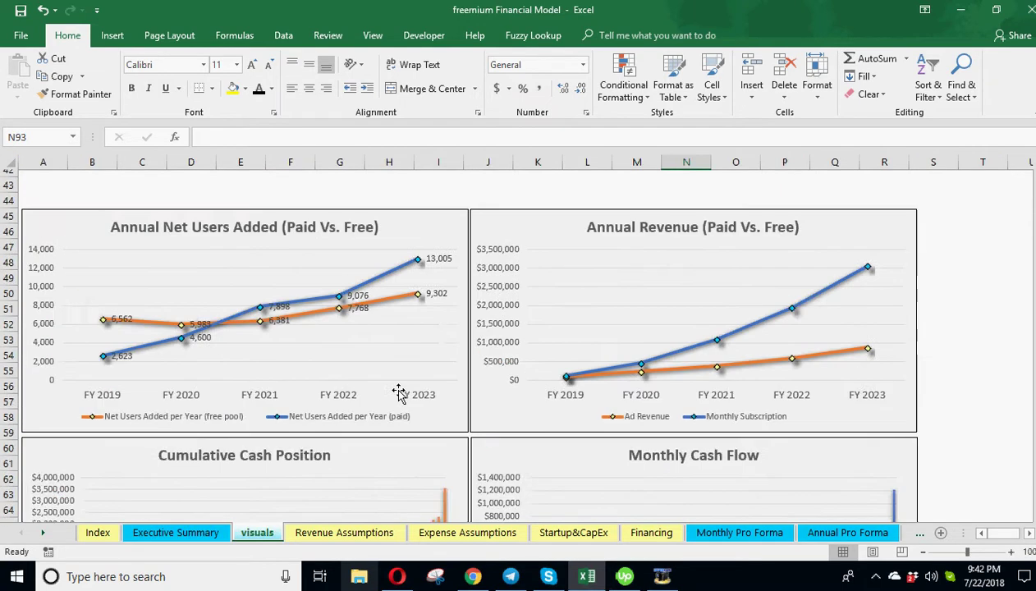
scroll(402, 395, up, 4)
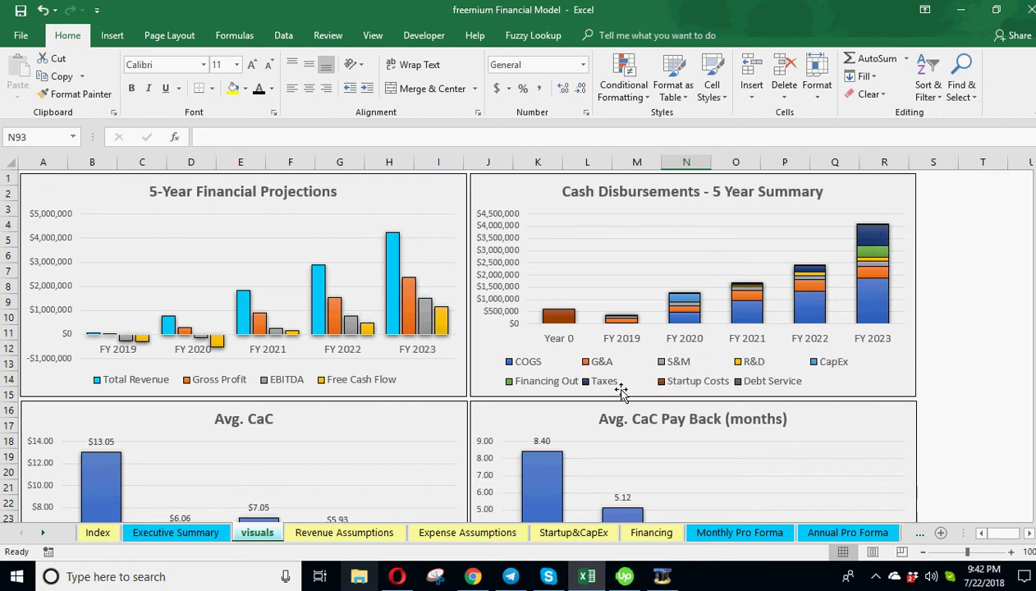
scroll(653, 391, down, 4)
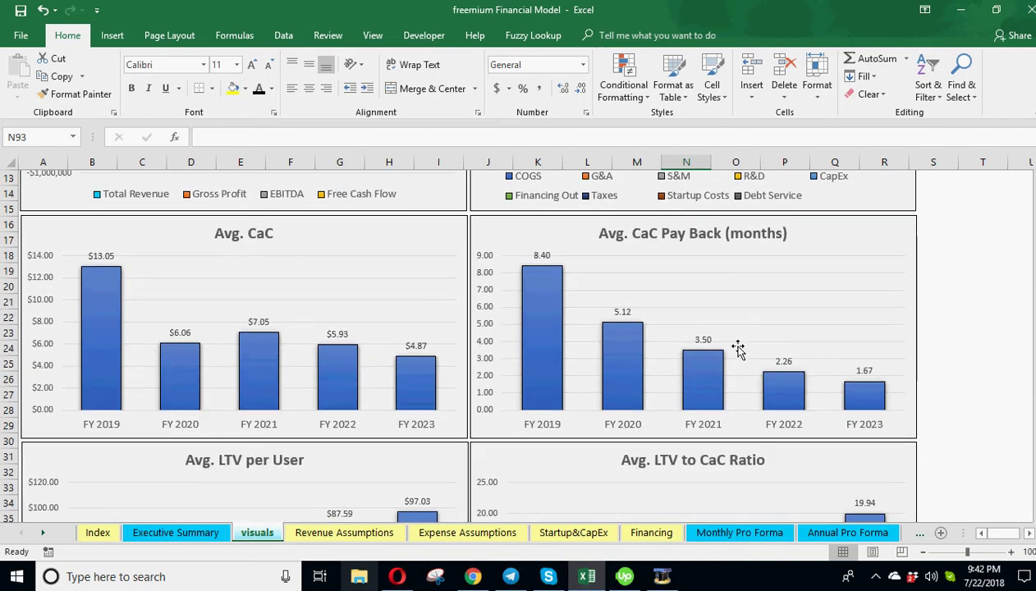
scroll(738, 345, down, 4)
scroll(632, 342, down, 5)
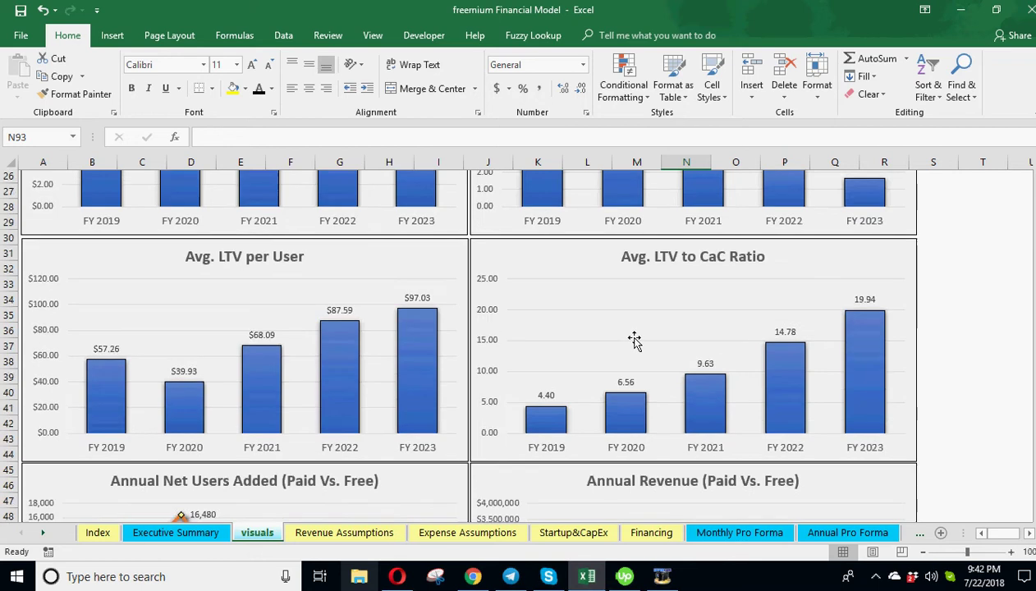
Step: Review the charts for net users added, annual revenue, cash position, monthly cash flow, gross profit, cumulative RoE and active users
scroll(141, 312, down, 1)
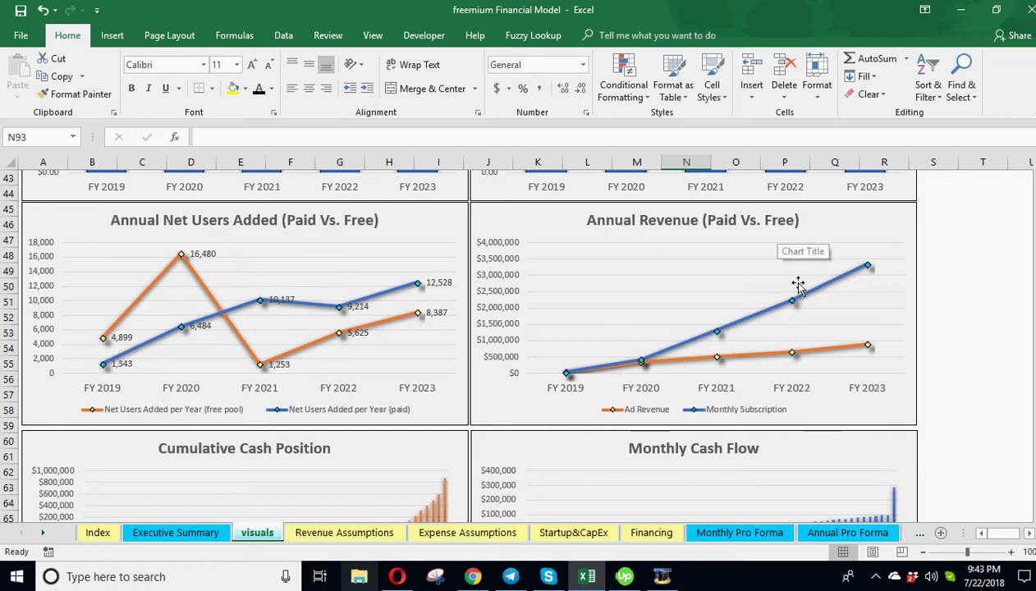
scroll(671, 362, down, 5)
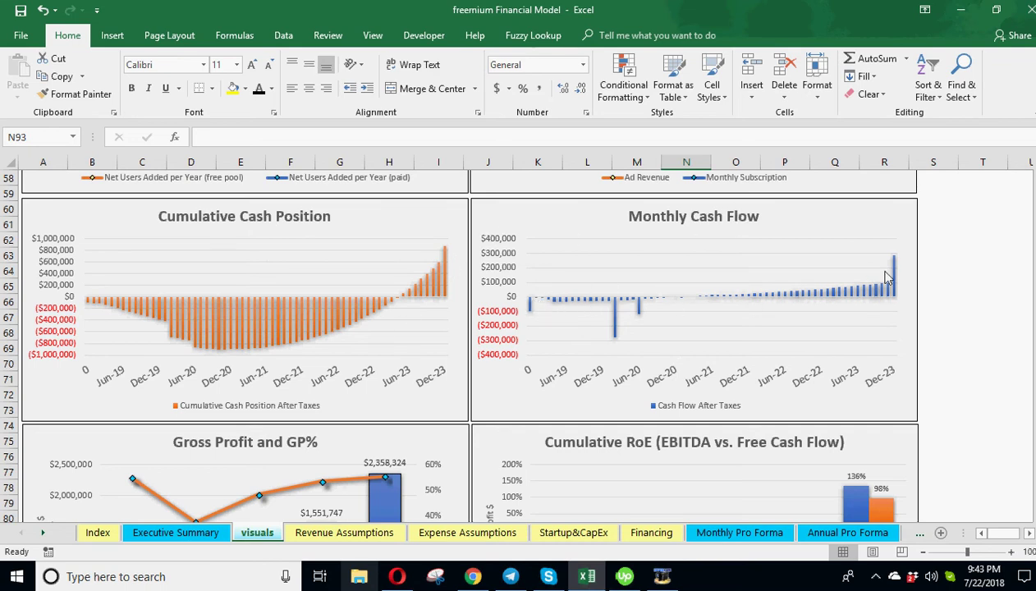
scroll(463, 336, down, 5)
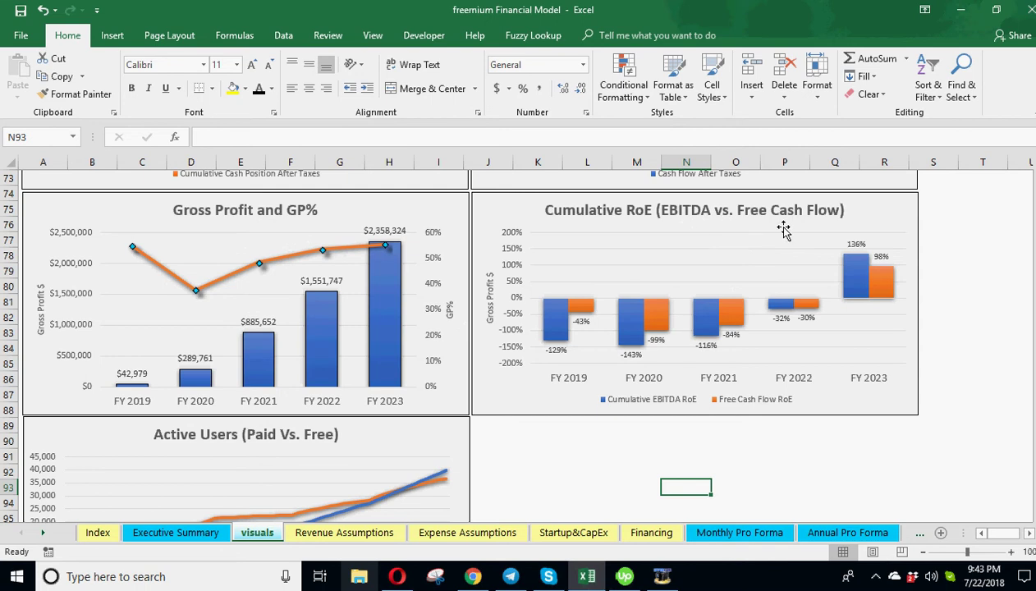
scroll(661, 355, up, 4)
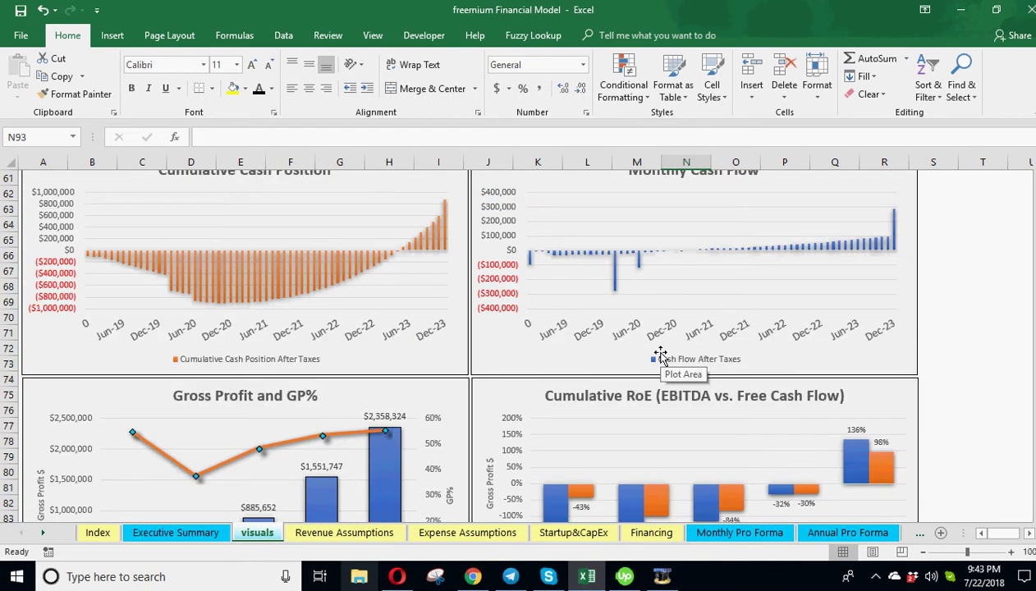
scroll(661, 355, up, 9)
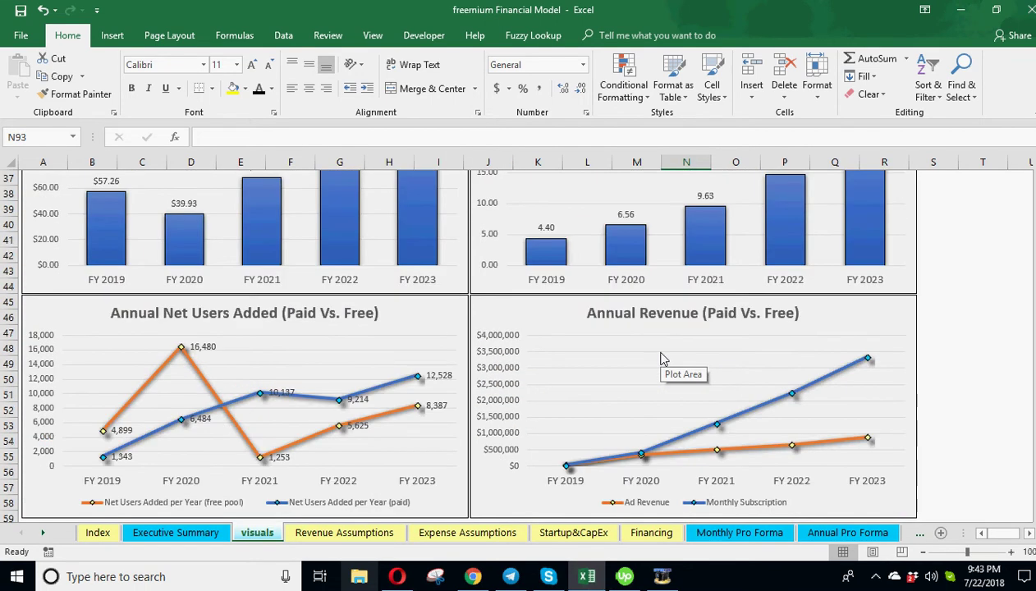
scroll(661, 355, down, 17)
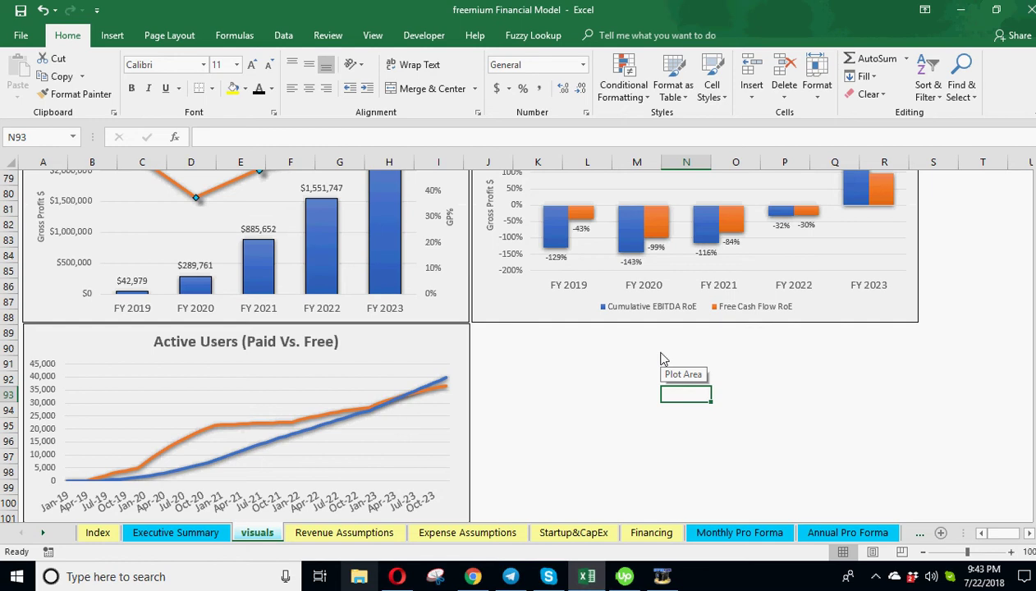
Step: Give both the Cumulative EBITDA RoE and Free Cash Flow RoE columns in the Cumulative RoE chart a black outline
scroll(663, 359, up, 4)
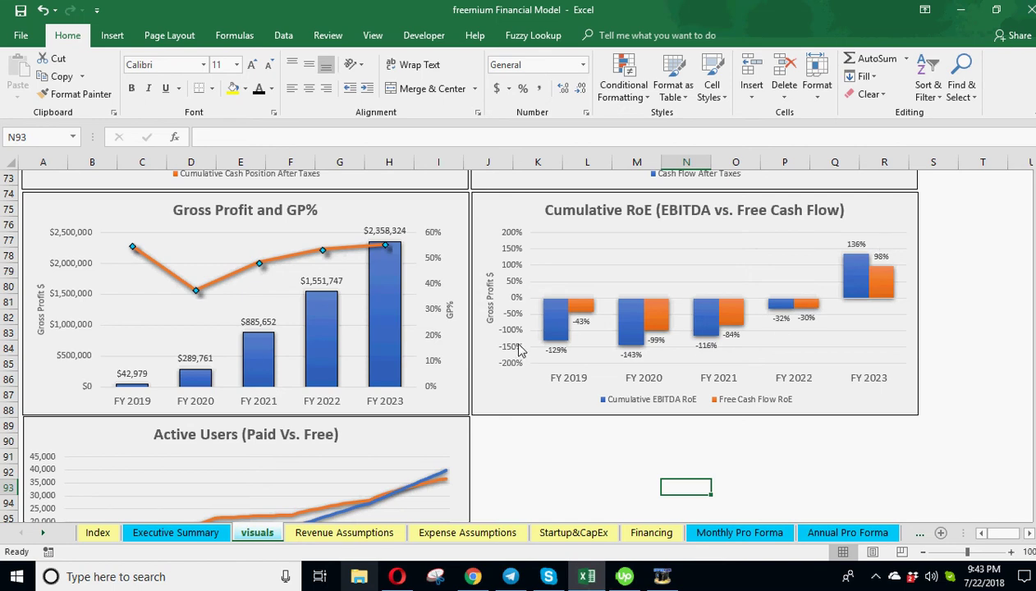
right_click(559, 328)
click(609, 281)
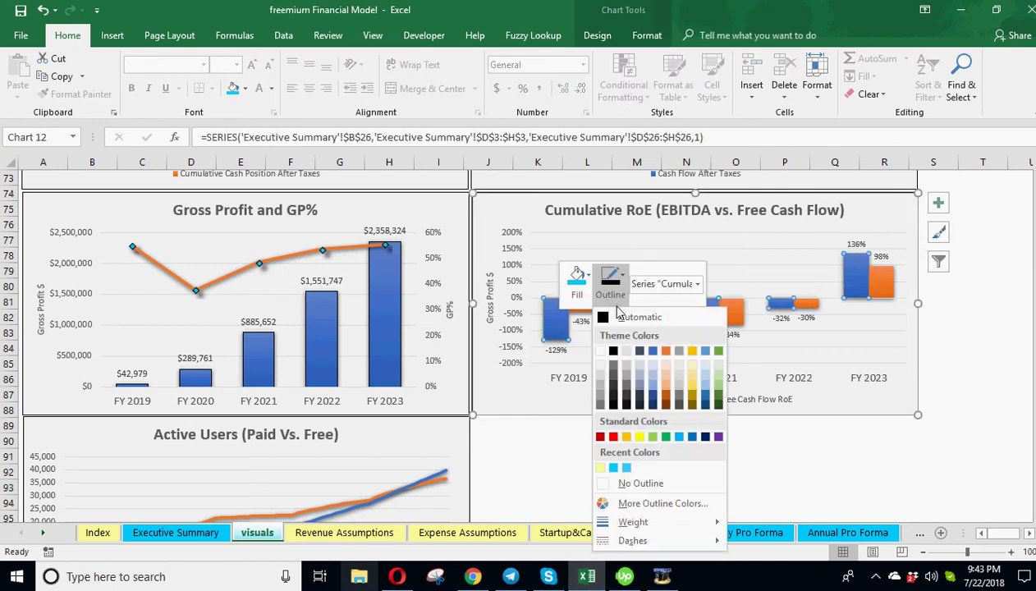
click(612, 351)
right_click(735, 320)
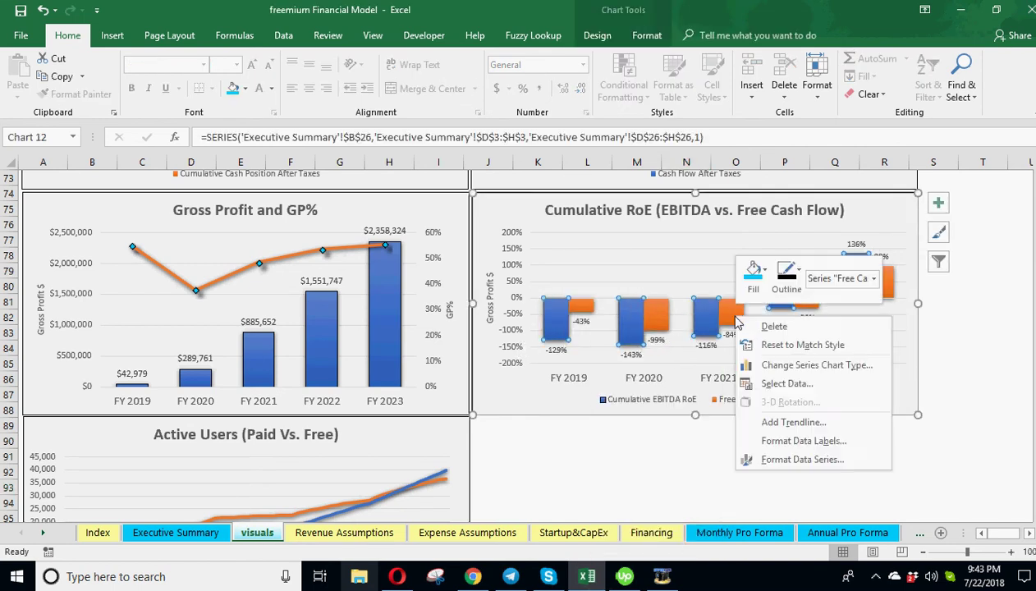
click(786, 275)
click(796, 315)
click(736, 441)
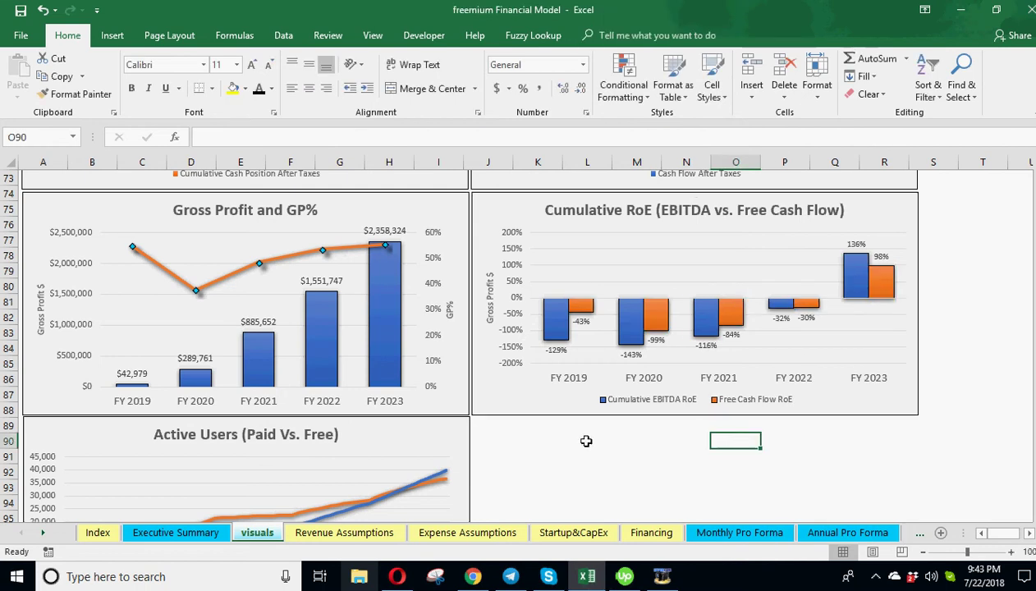
Step: Save the workbook, return to the Index sheet and save again with that sheet active
scroll(581, 434, down, 2)
scroll(583, 435, up, 20)
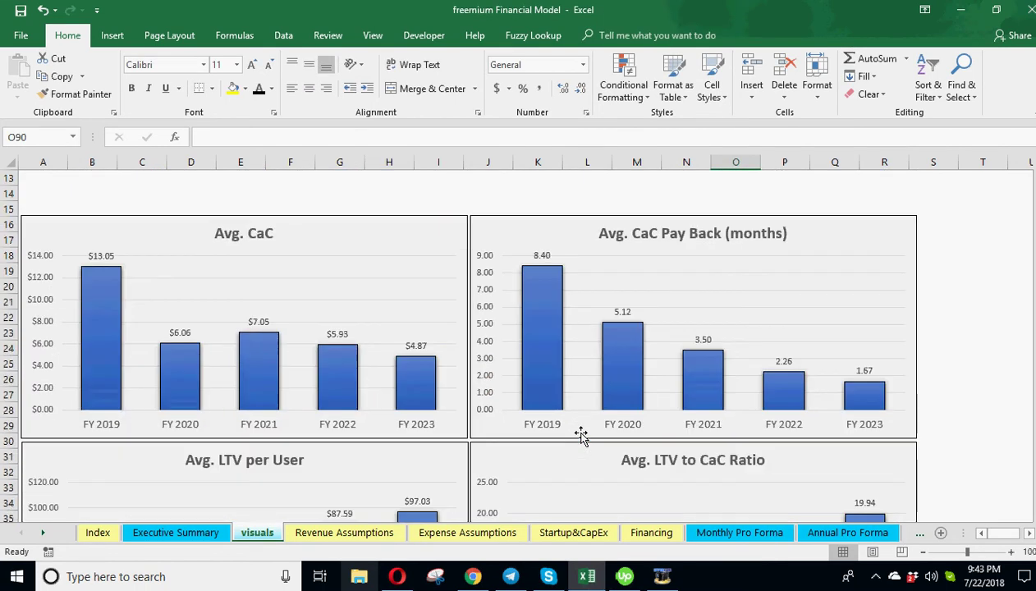
key(ctrl+s)
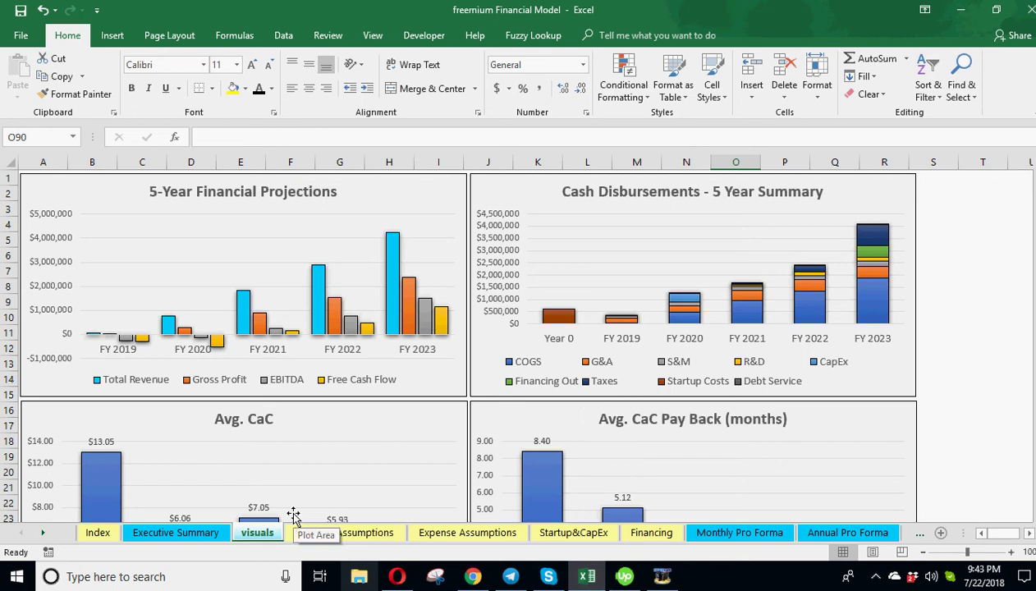
click(189, 532)
click(97, 532)
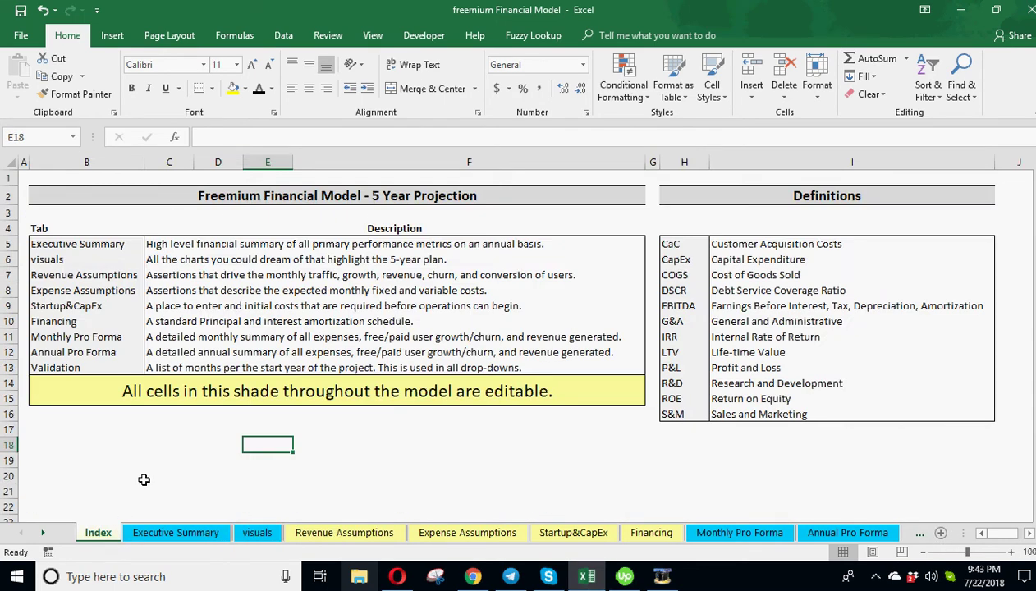
click(21, 10)
click(320, 444)
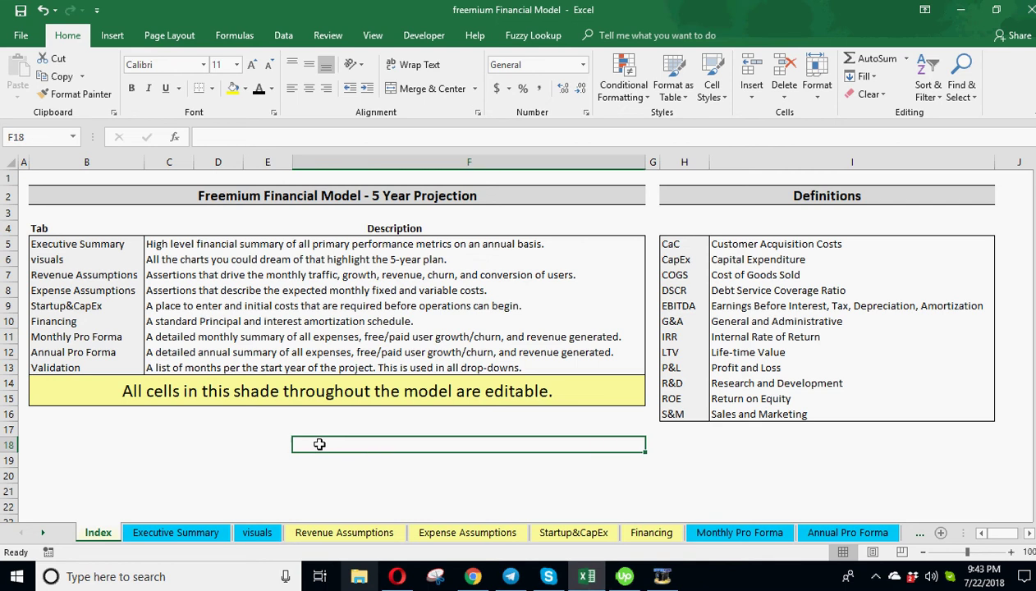